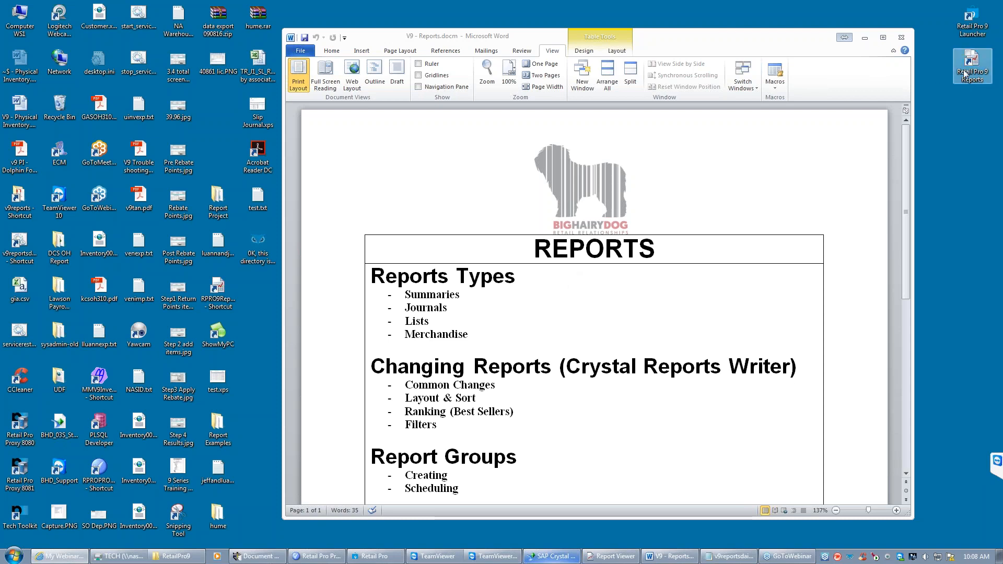
- Rearrange the Retail Pro 9 Reports and Retail Pro 9 Launcher shortcuts on the desktop so they sit apart
click(965, 76)
drag(949, 92, 925, 121)
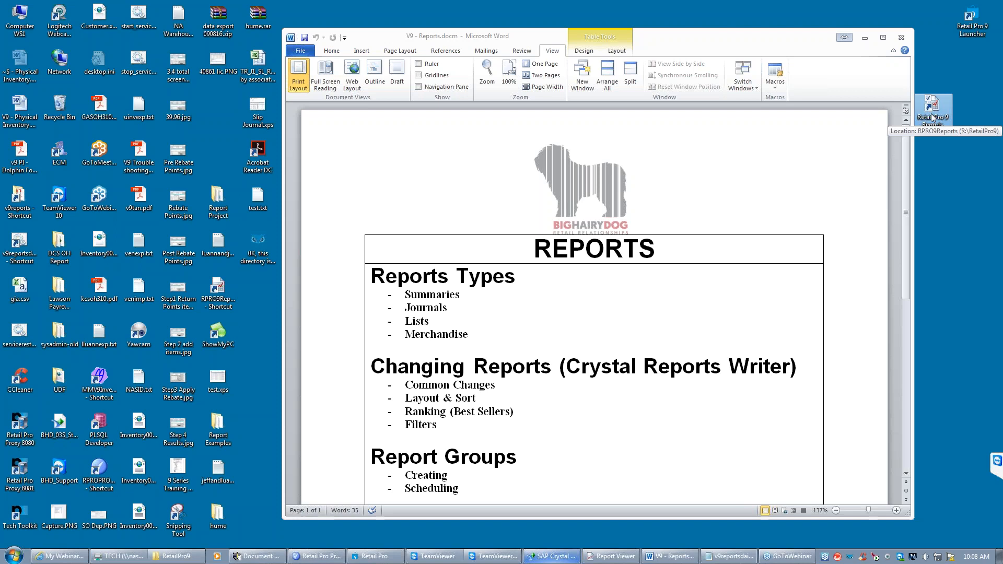
drag(968, 18, 953, 47)
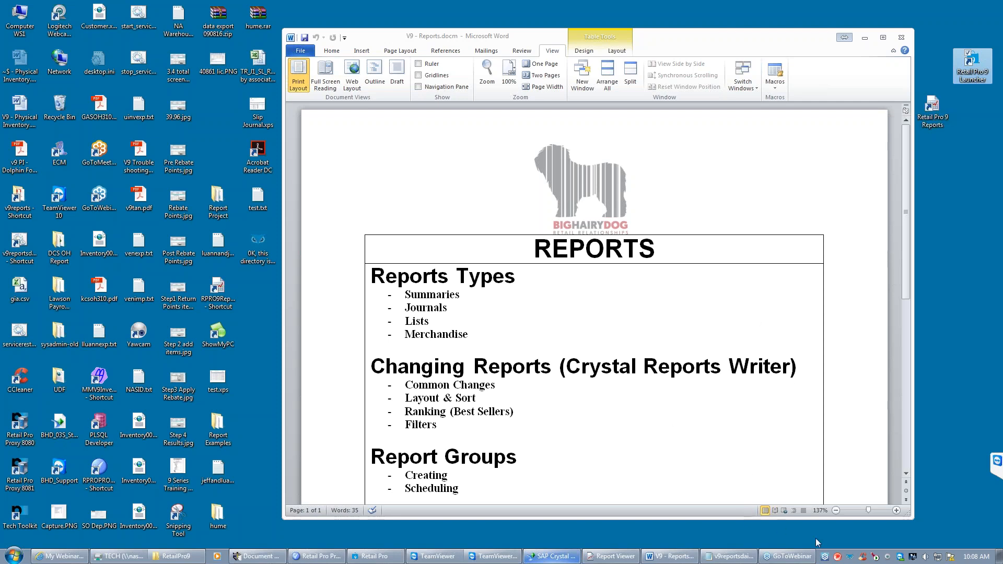
- Switch to Report Viewer and choose the HP LaserJet P3011/P3015 printer in the workstation printing preferences
click(610, 556)
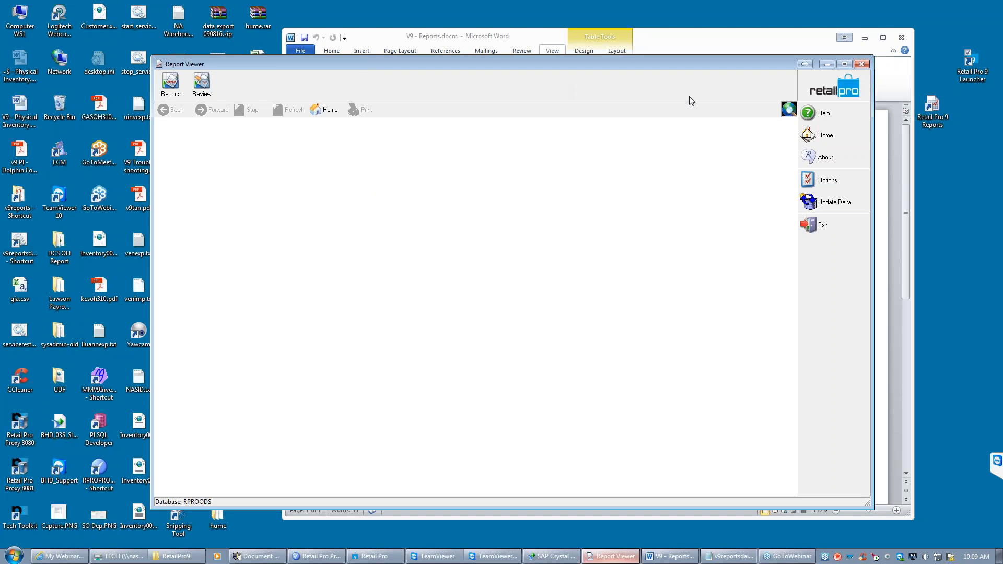
click(833, 182)
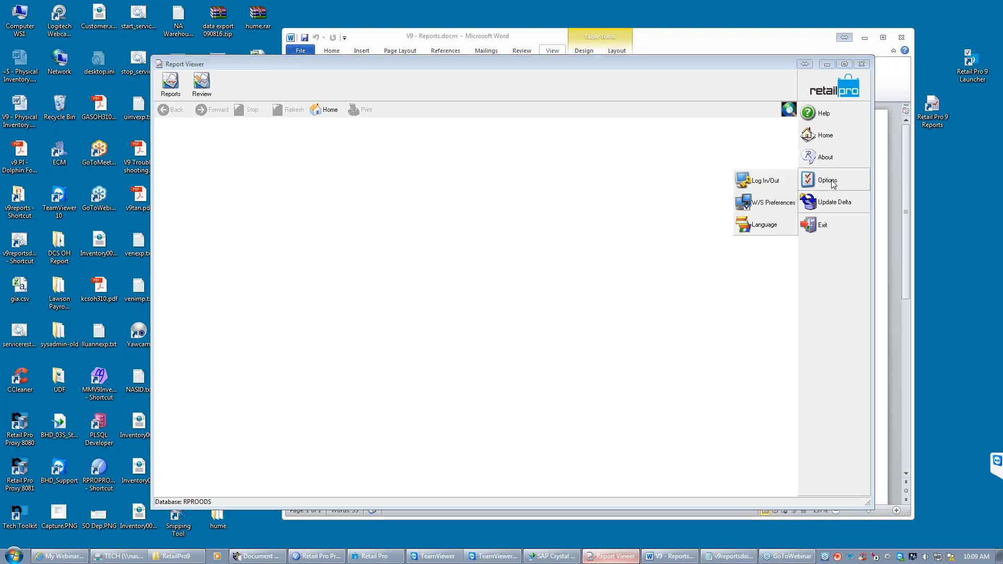
click(770, 208)
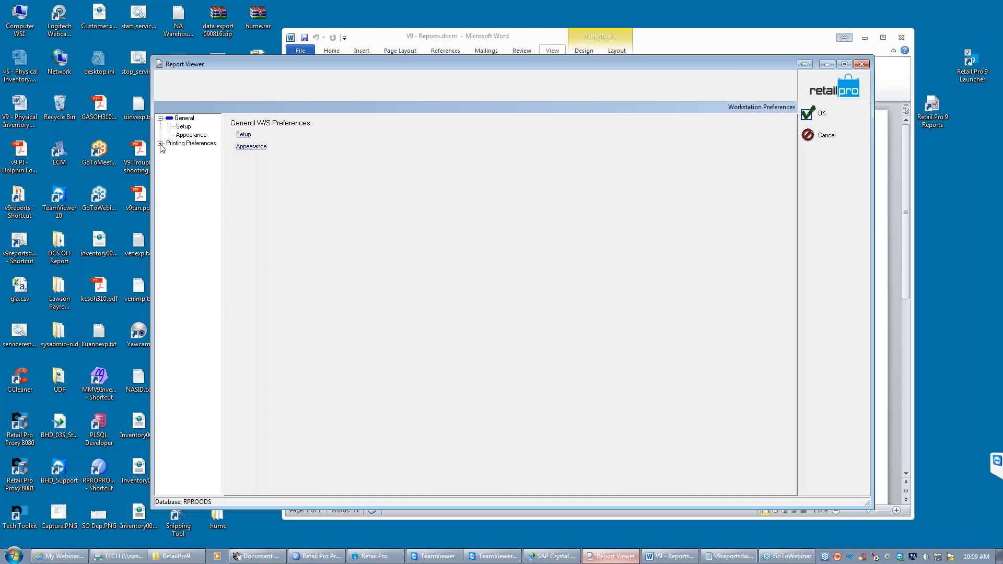
click(161, 144)
click(185, 152)
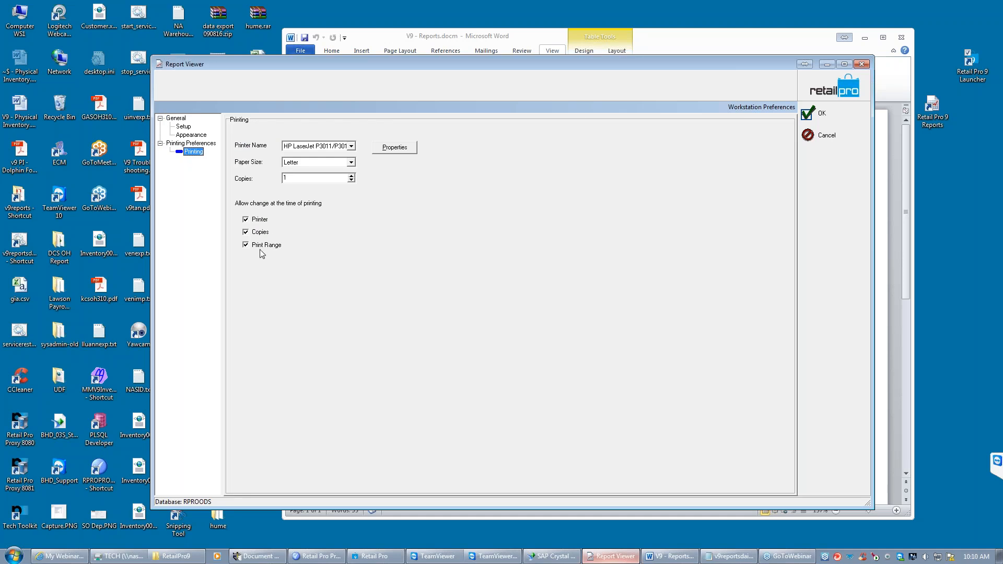
click(245, 246)
click(352, 146)
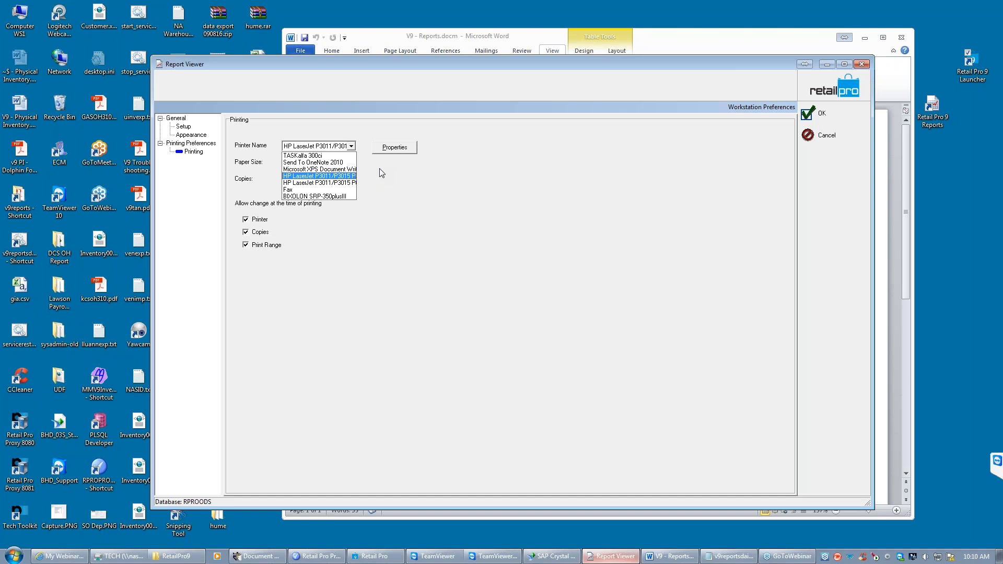
click(316, 176)
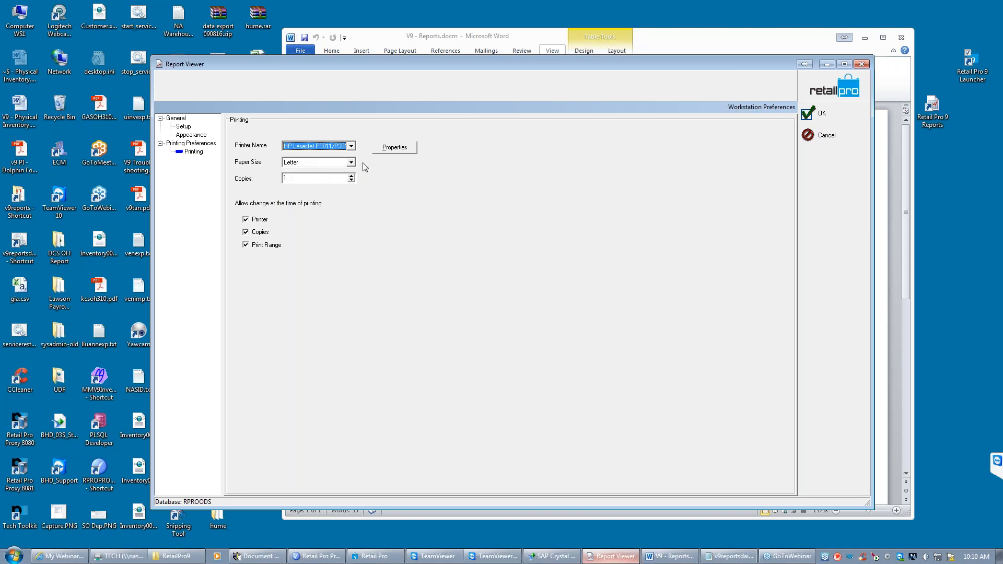
- Set the appearance preference for displaying the report filter to First Page and accept the workstation preferences
click(189, 136)
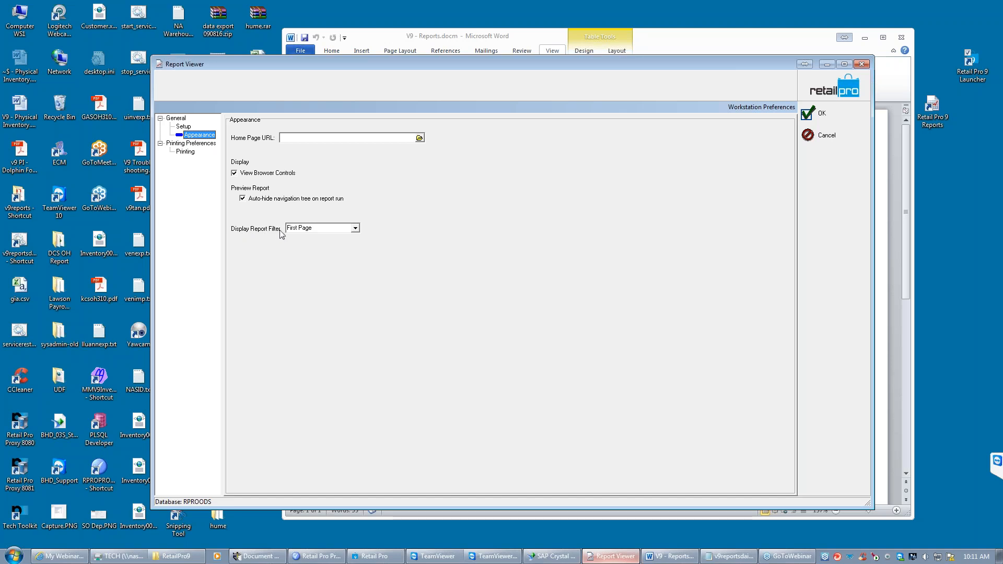
click(355, 229)
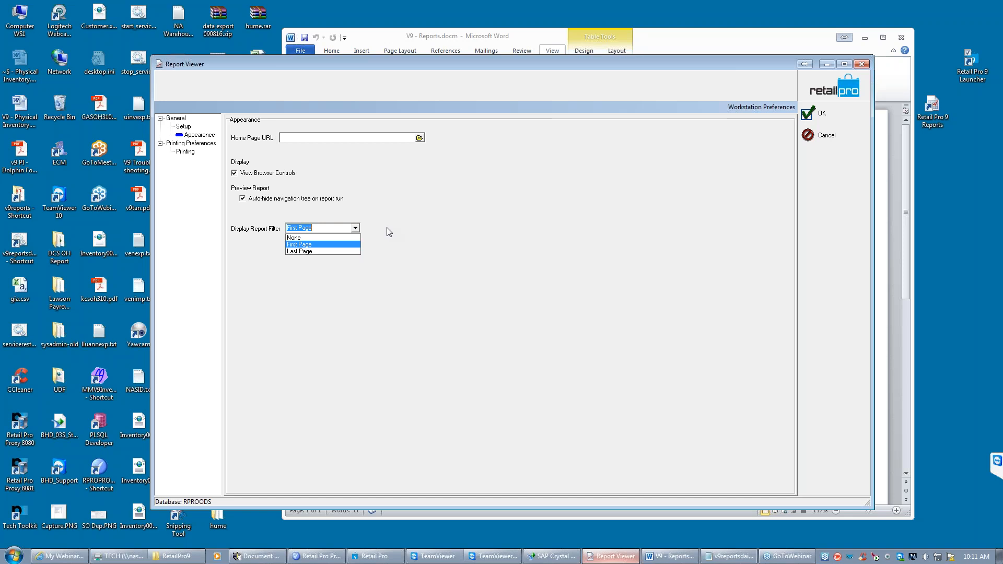
click(303, 245)
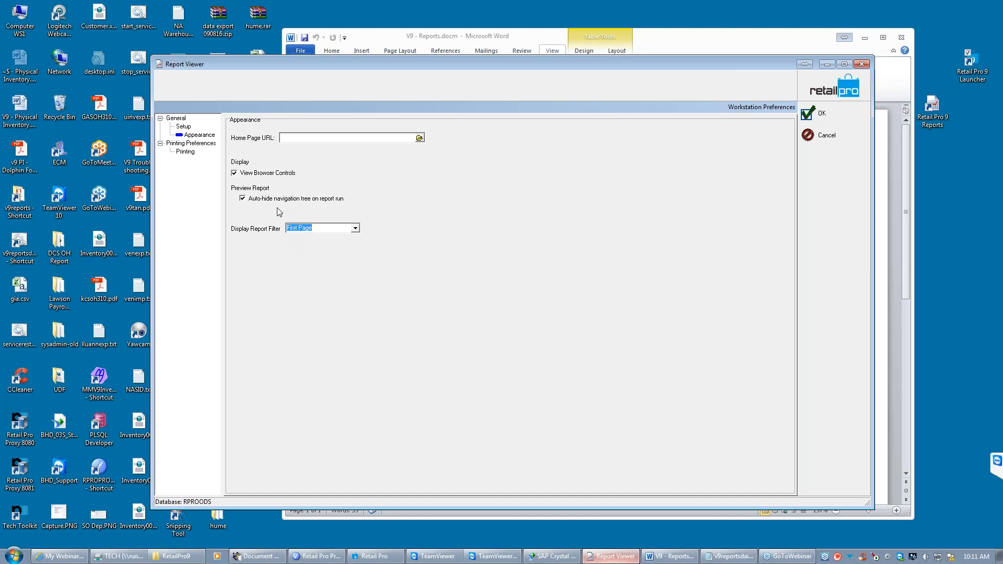
click(322, 229)
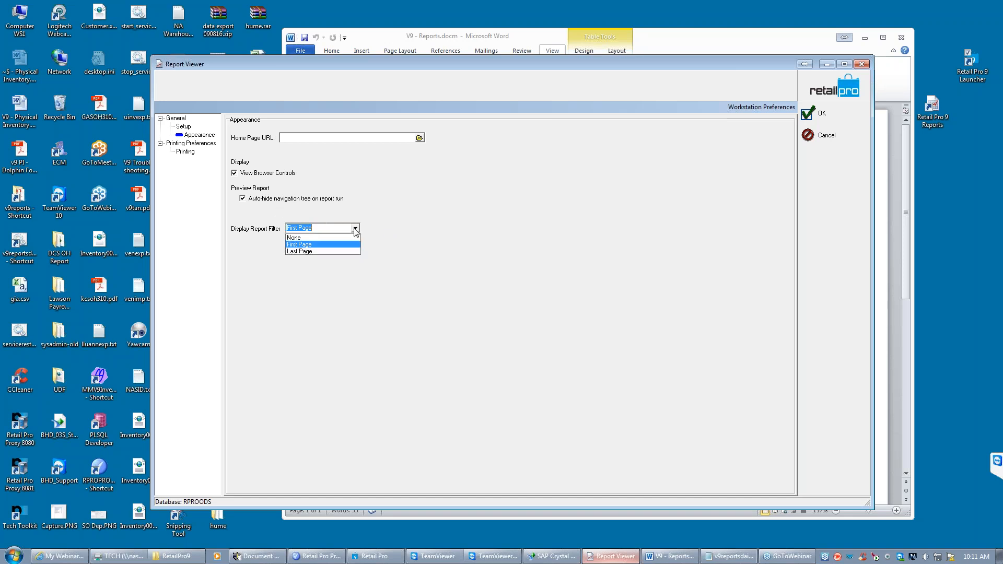
click(320, 230)
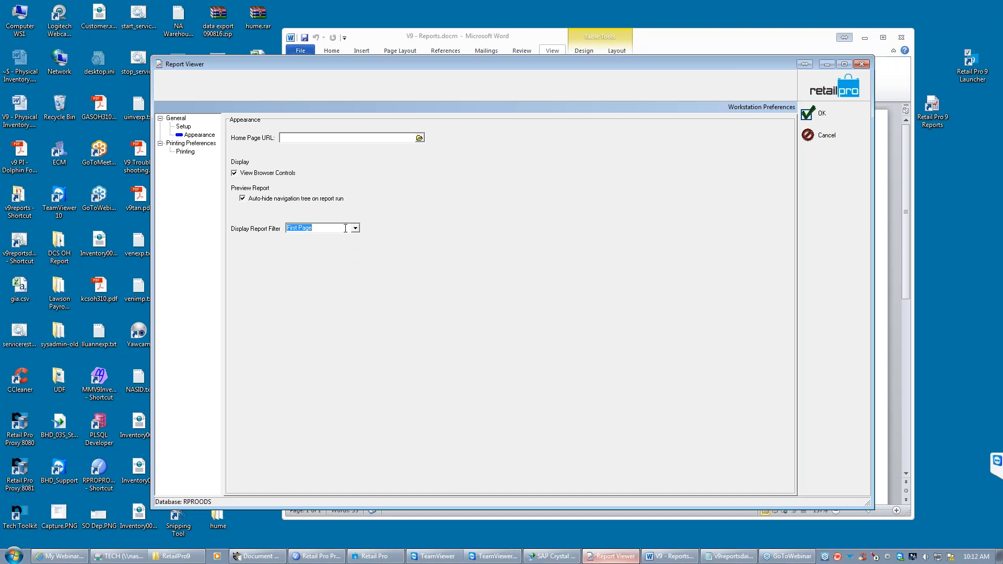
click(814, 114)
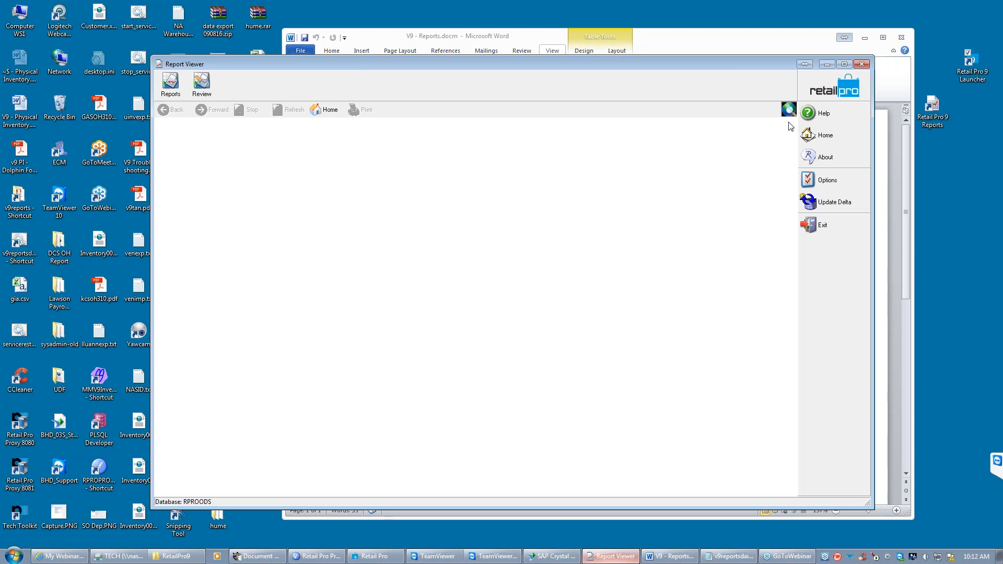
- Run the Departments: All Information list report without filter criteria, updating the report file on disk from the database
click(170, 88)
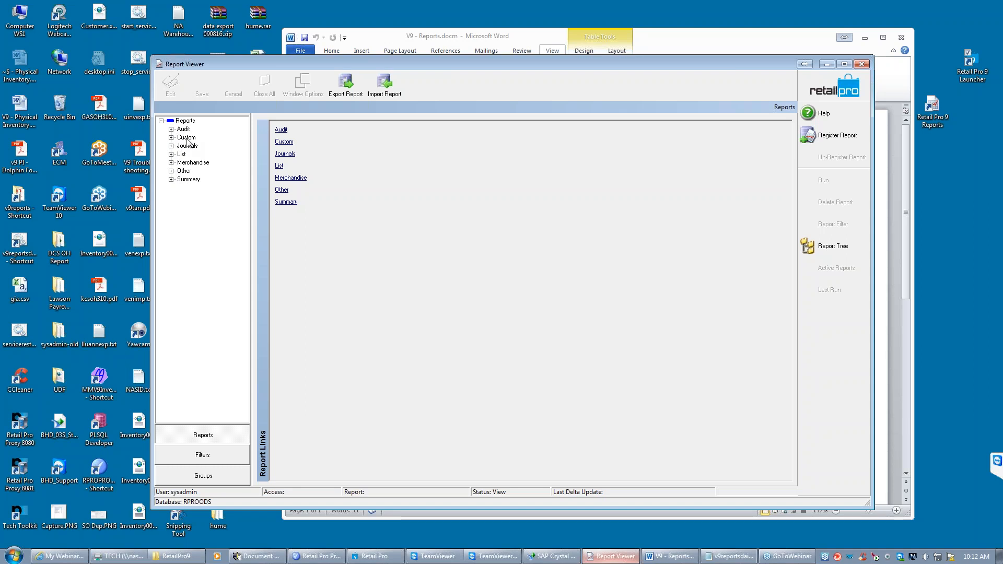
click(171, 154)
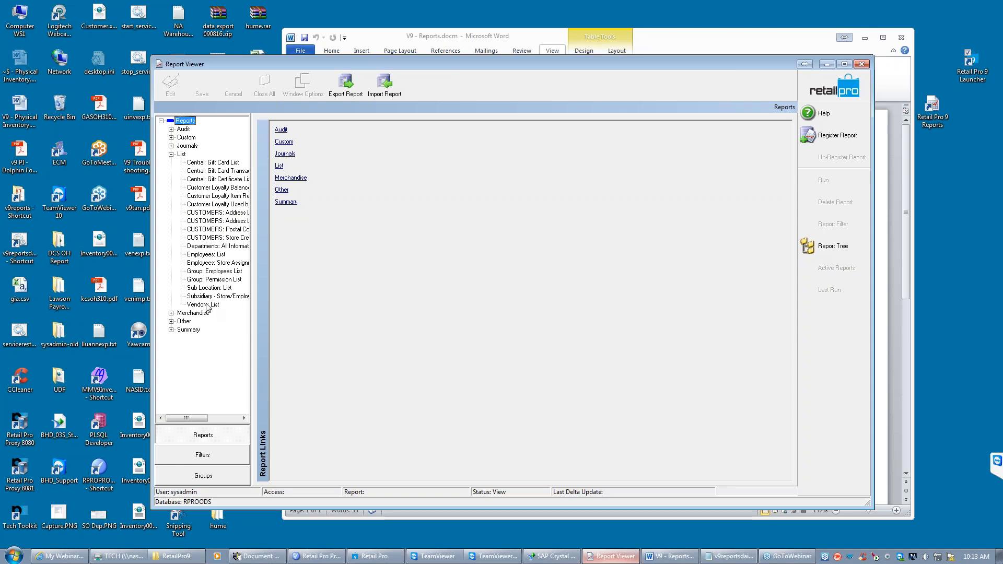
click(207, 247)
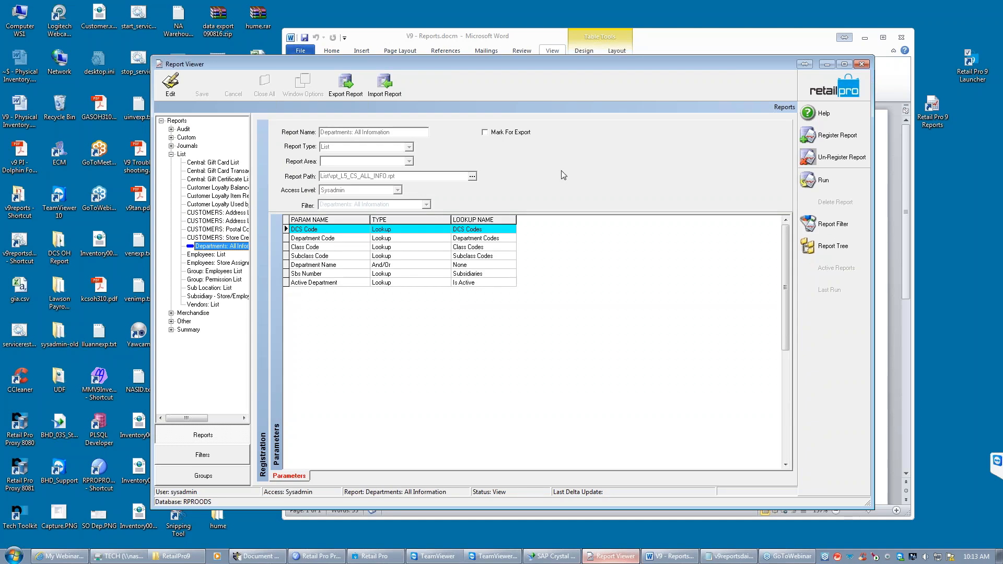
click(817, 180)
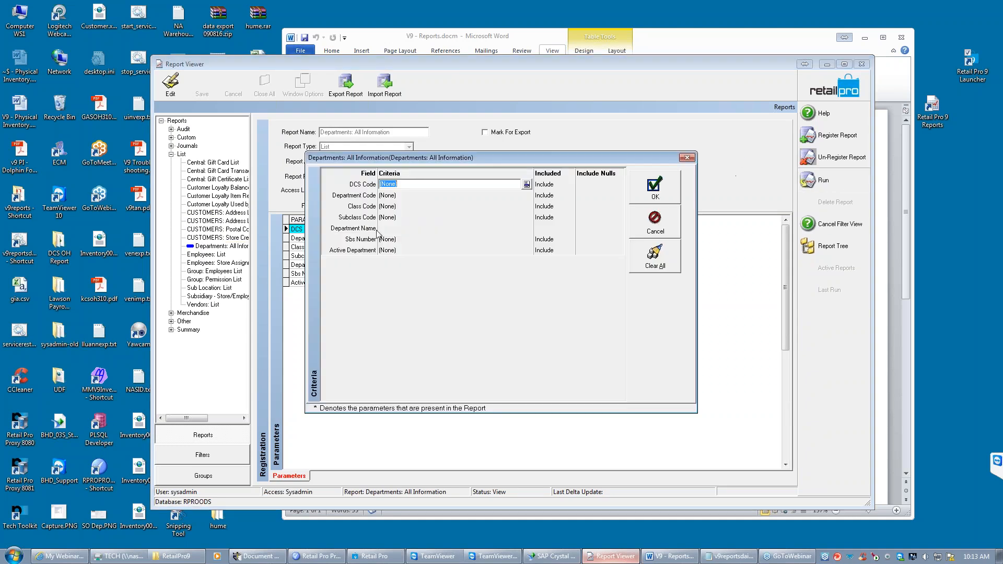
click(666, 186)
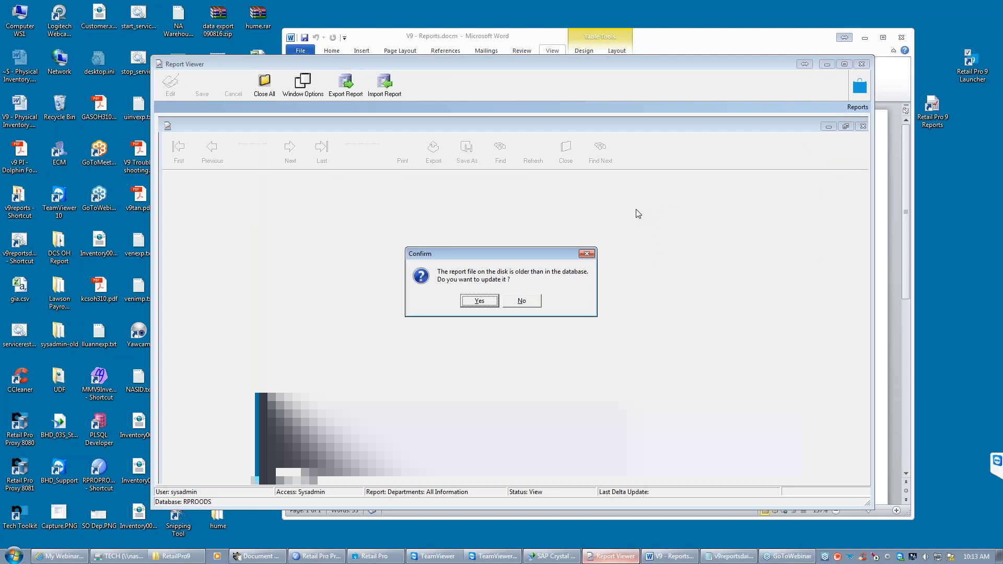
click(491, 300)
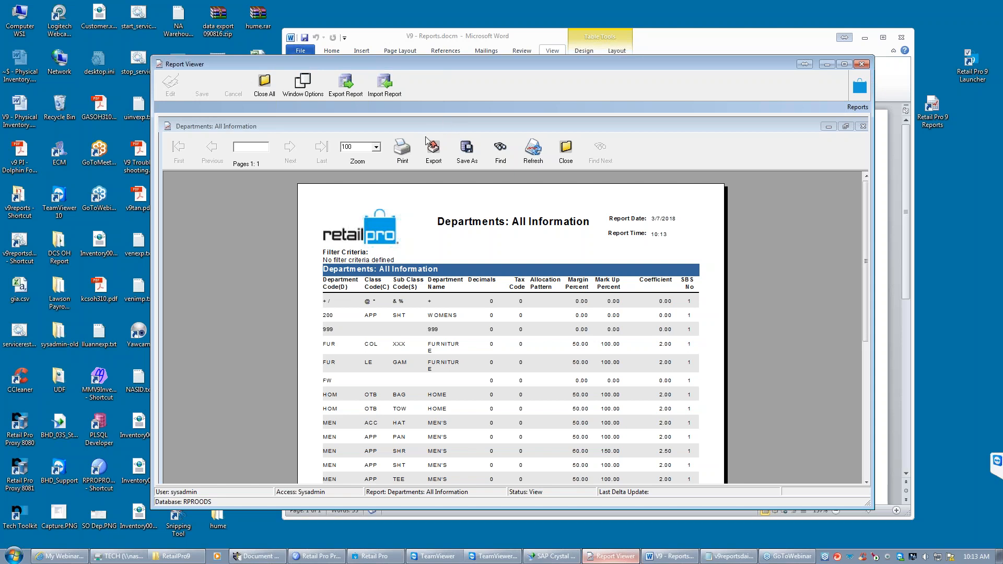
- Examine the export formats offered for the Departments: All Information report and cancel the export
click(433, 155)
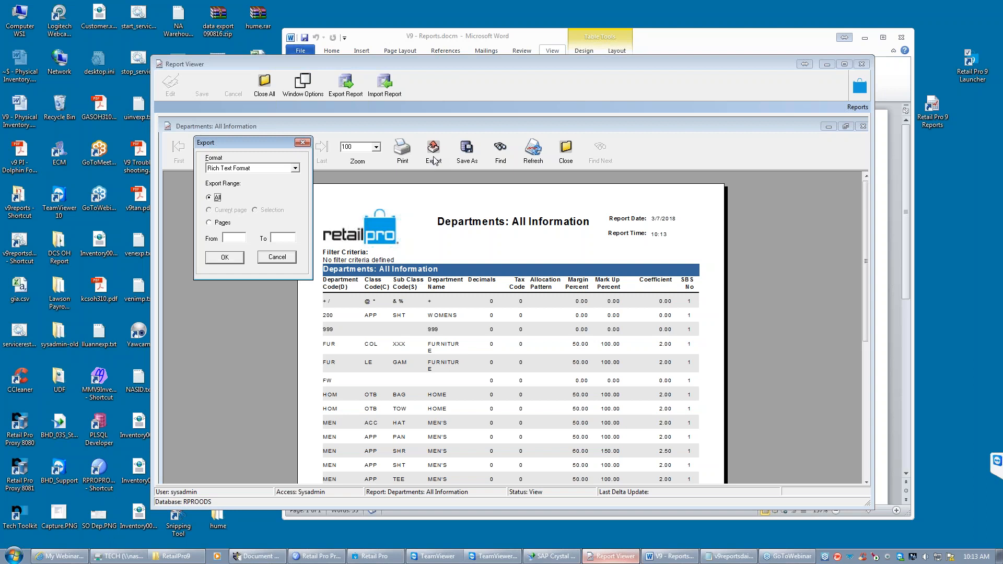
click(295, 169)
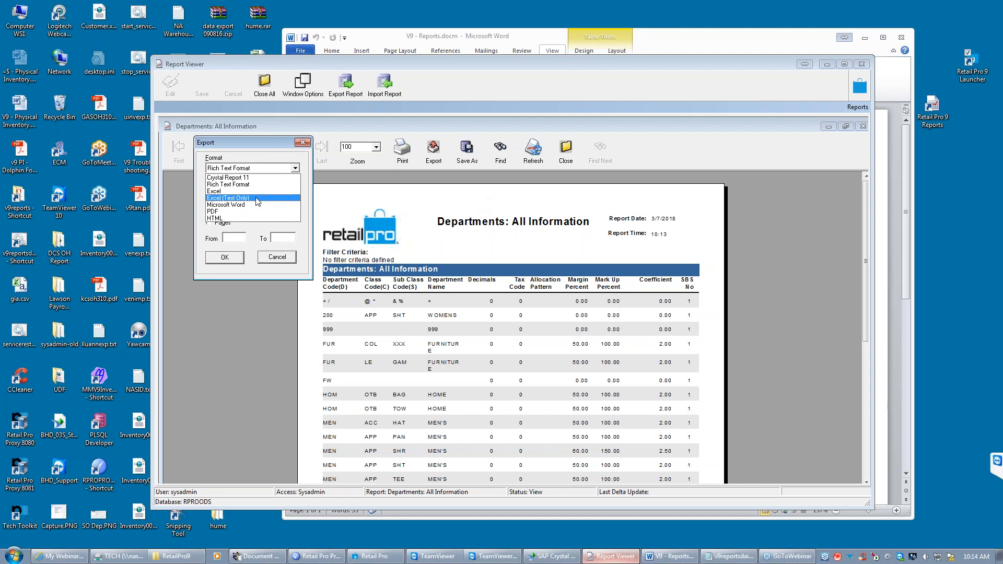
click(282, 260)
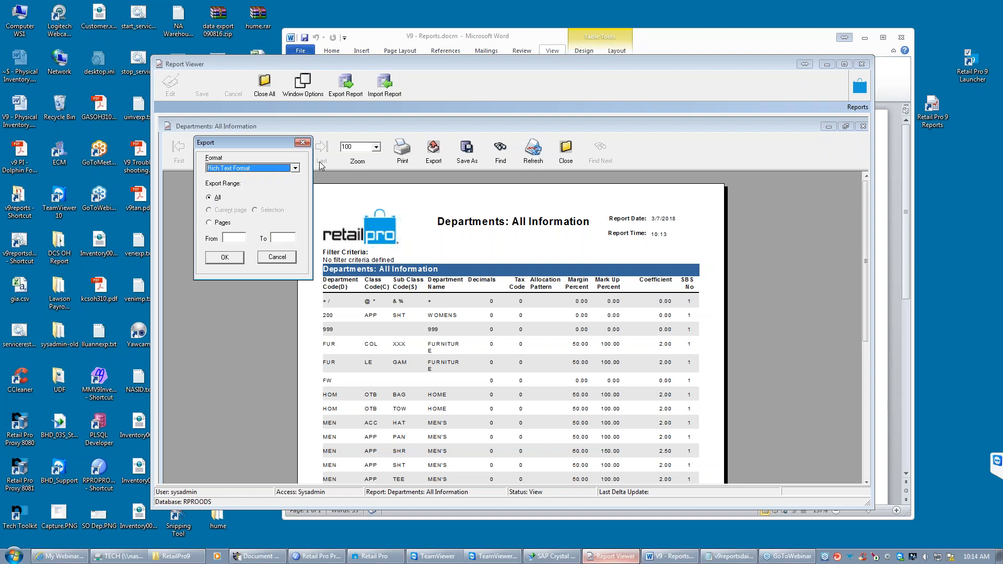
click(262, 261)
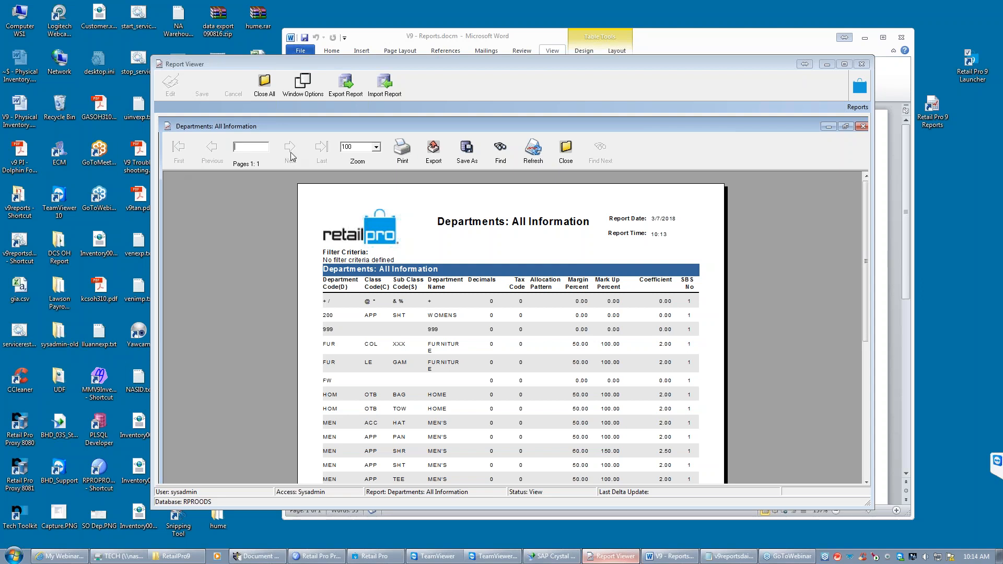
- Set the zoom of the report preview to 150
double_click(360, 146)
click(267, 291)
click(375, 146)
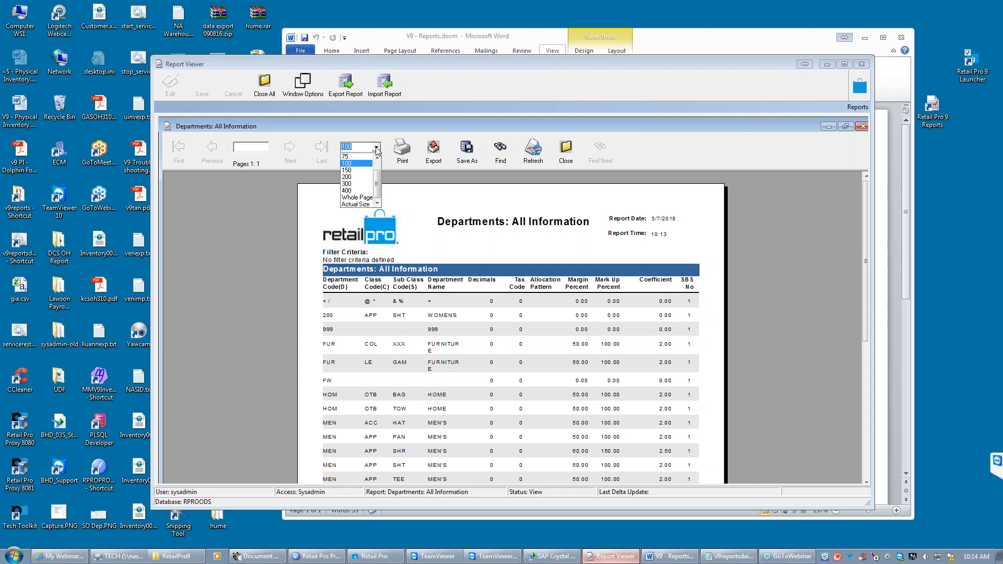
click(356, 171)
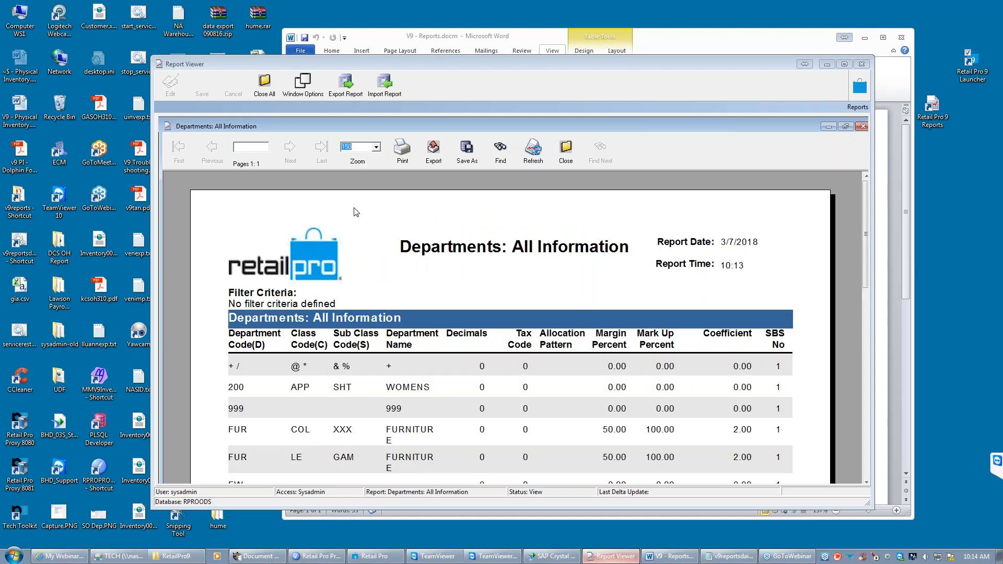
- Examine the report's print options, including printing a page range, and cancel without printing
click(403, 156)
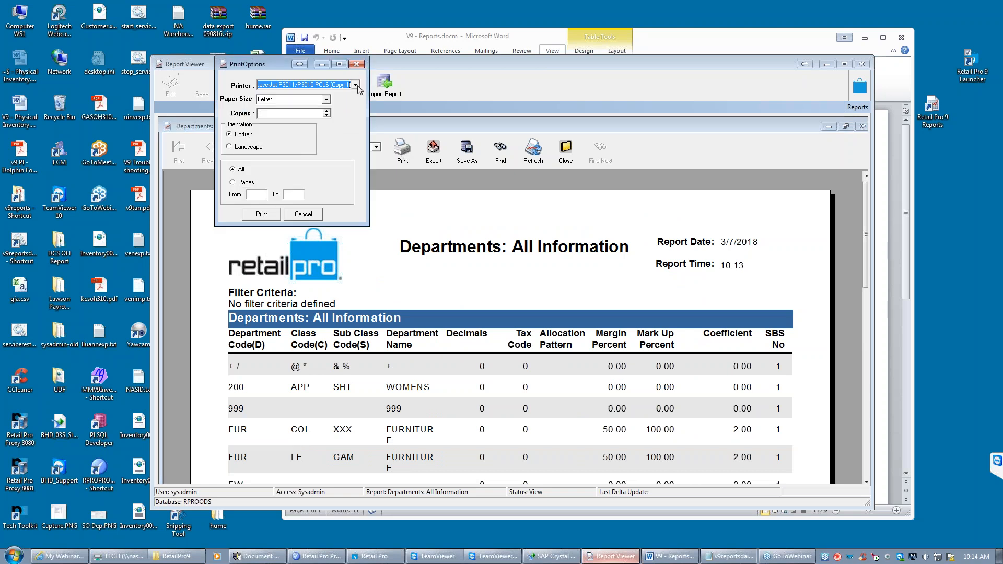
click(236, 183)
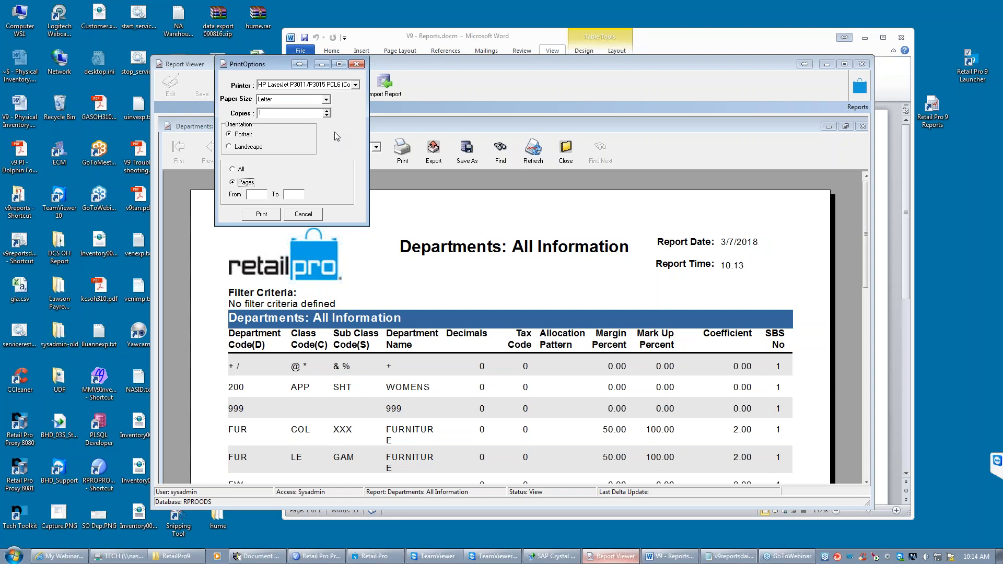
click(311, 216)
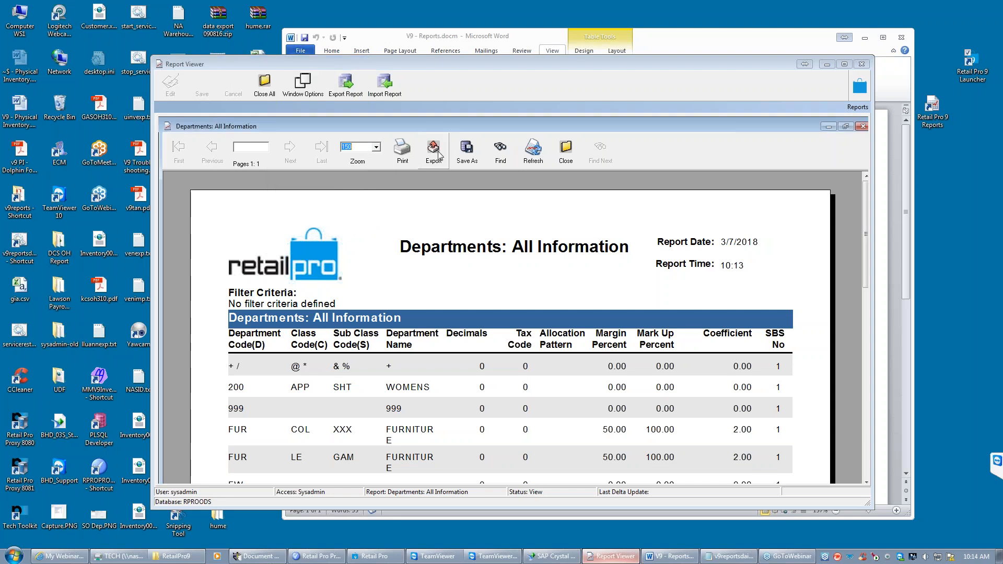
- Examine the report's Save As and Find dialogs, cancelling each one
click(469, 154)
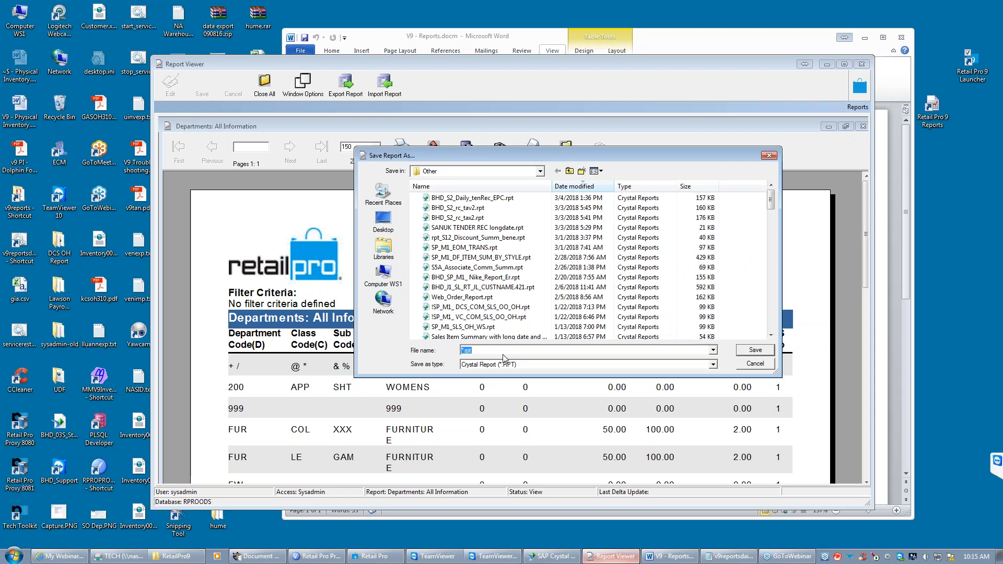
click(755, 364)
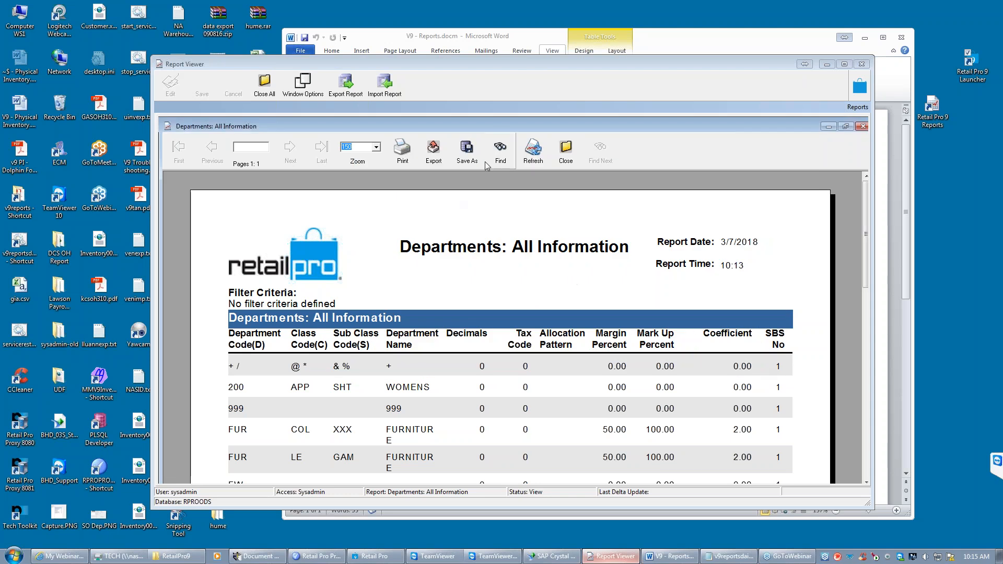
click(500, 152)
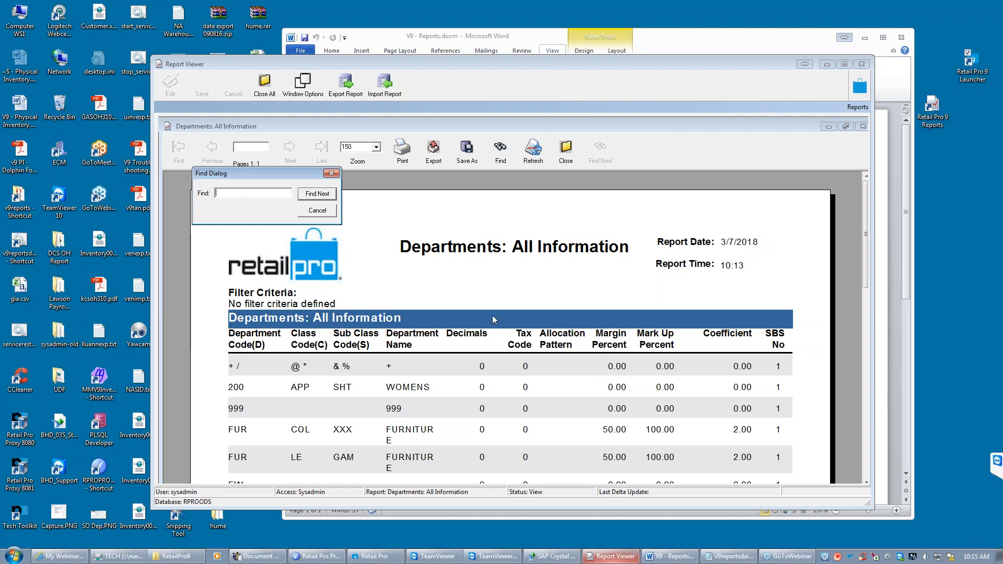
click(317, 211)
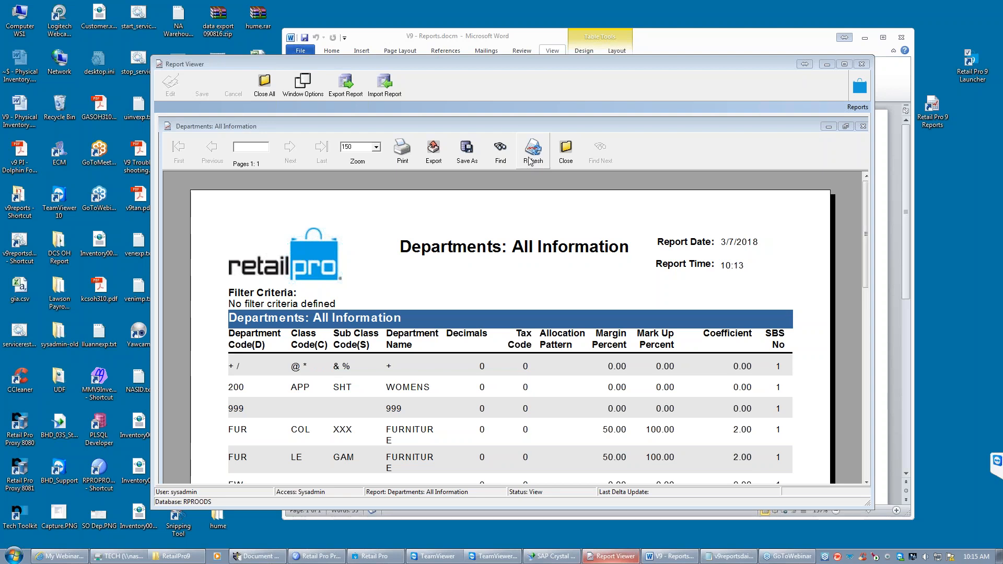
- Close the Departments: All Information report and confirm the closing
click(572, 159)
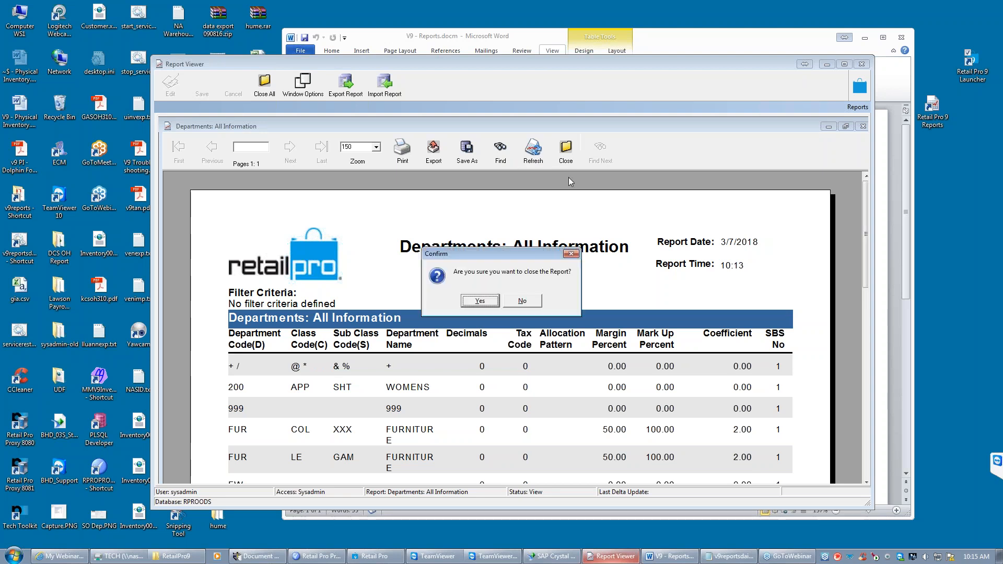
click(483, 302)
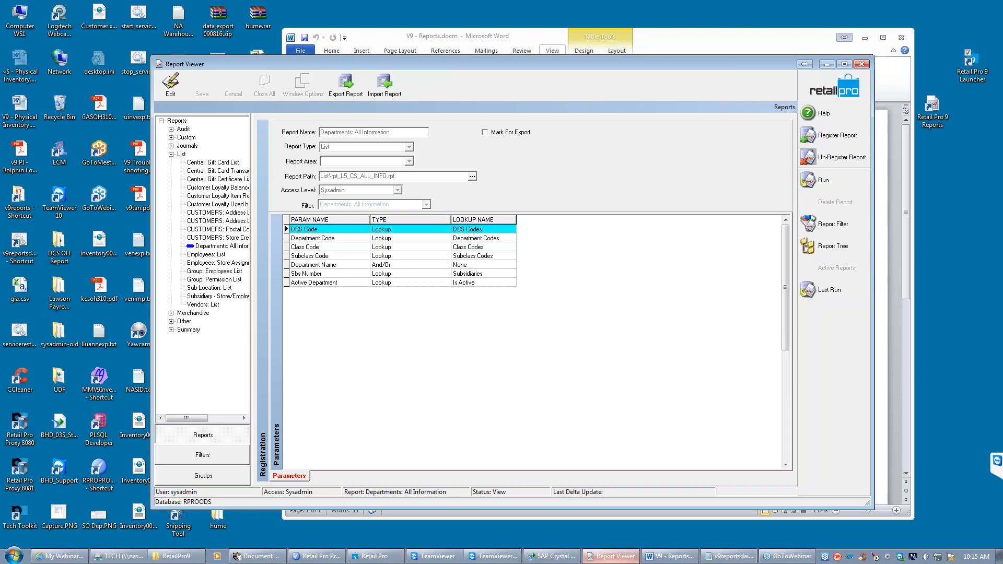
- Select the CUSTOMERS: Store Credit and Last Sale Date report and widen the report tree to show full report names
click(219, 248)
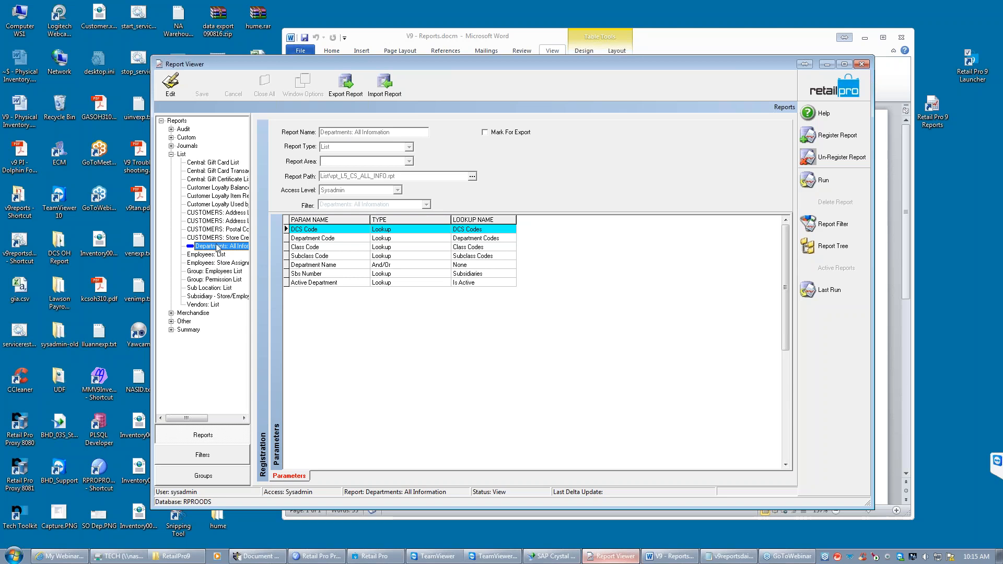
click(214, 238)
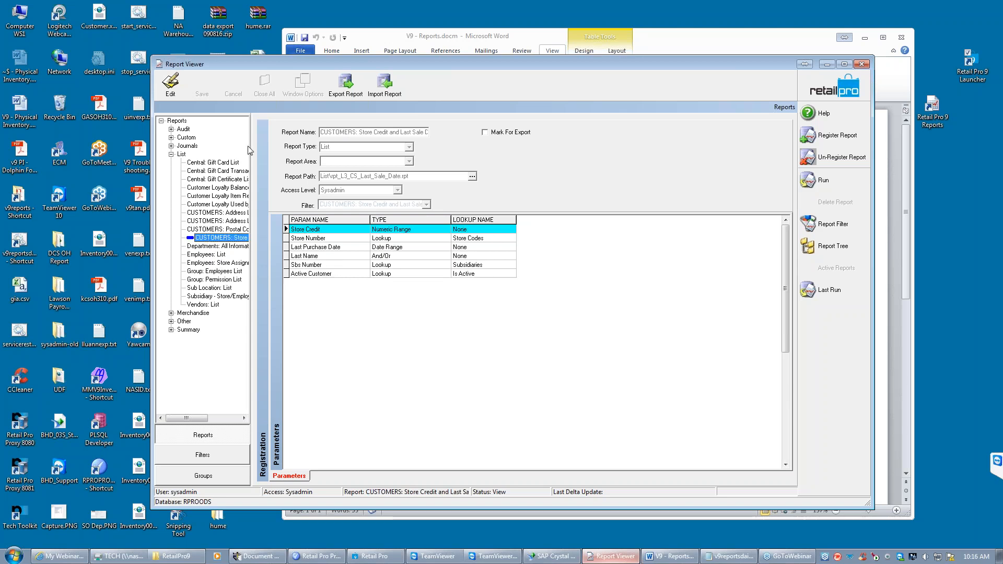
drag(252, 152, 313, 155)
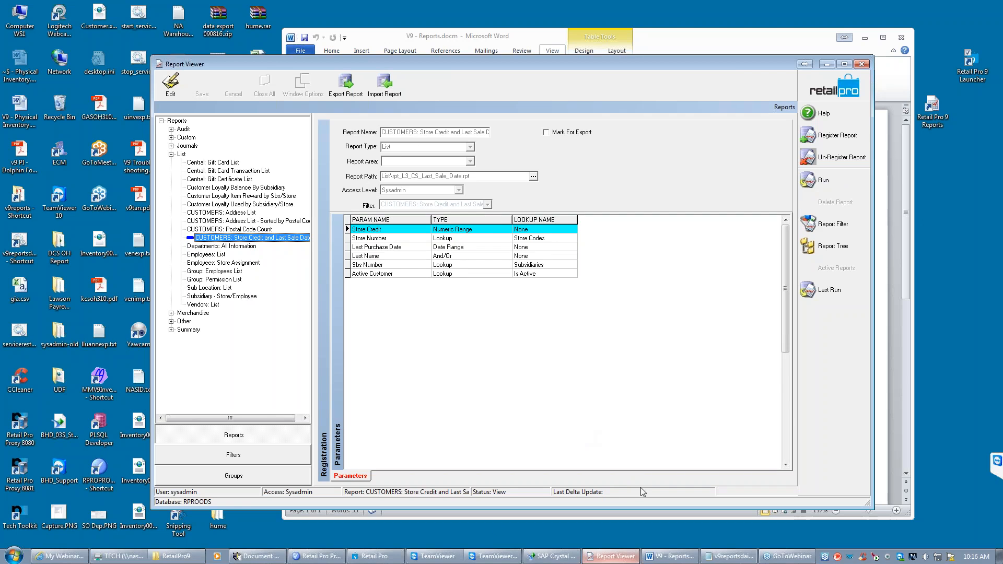
- Switch to Retail Pro, leave the X-Out report and open the customer list from Customer Mgmt
click(374, 556)
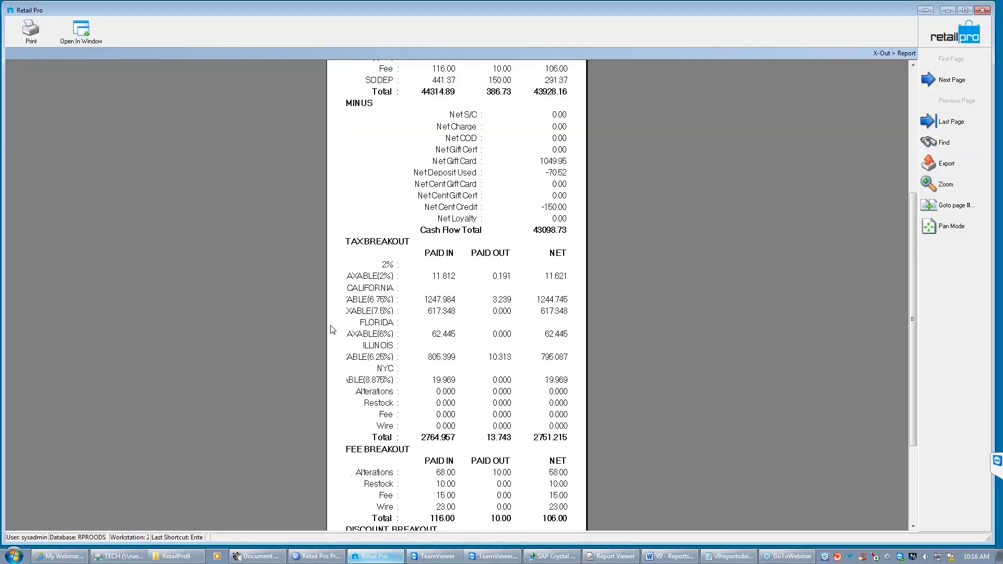
click(942, 45)
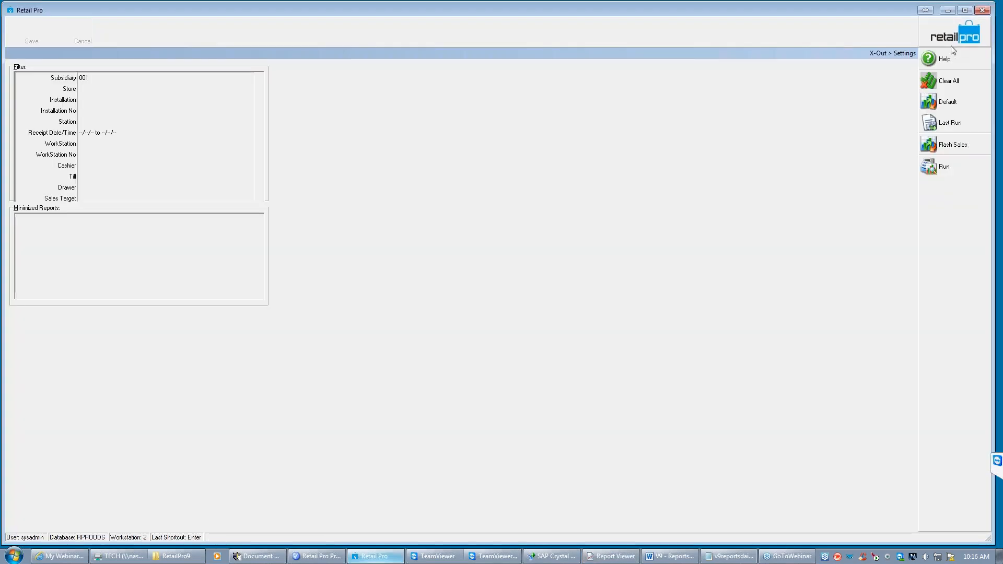
click(957, 36)
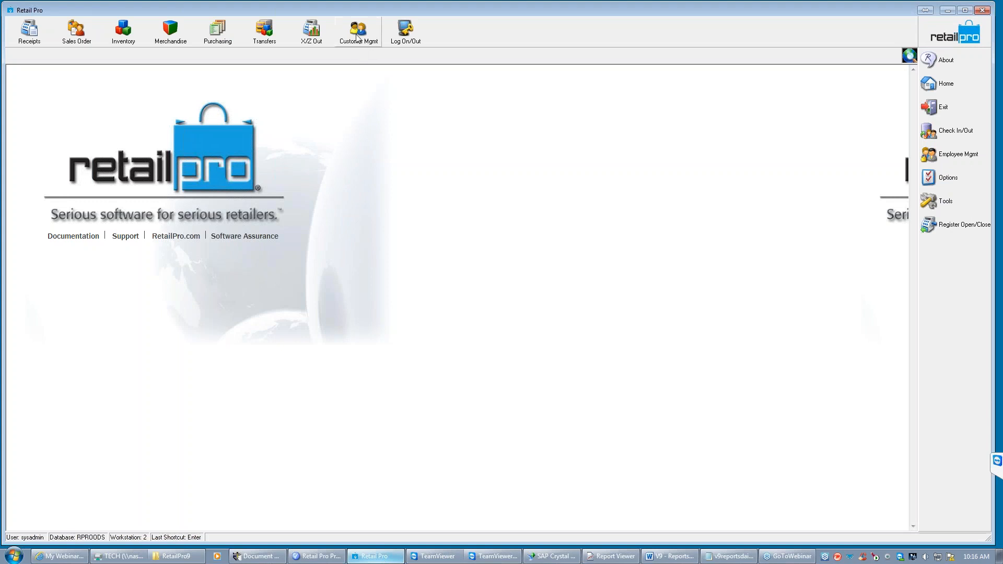
click(369, 42)
click(367, 63)
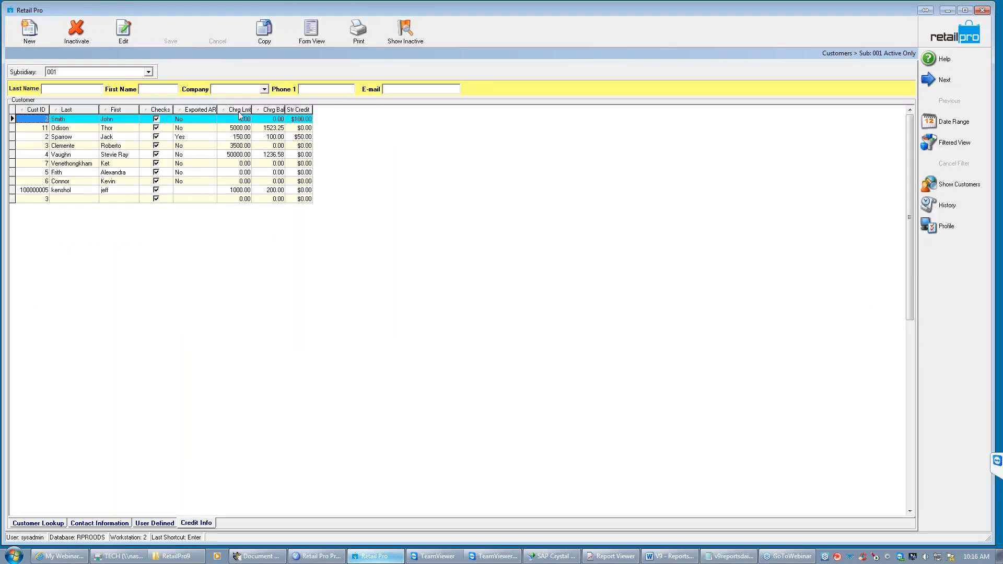
- Add the Last Sale Date column to the Credit Info layout of the customer list
click(294, 128)
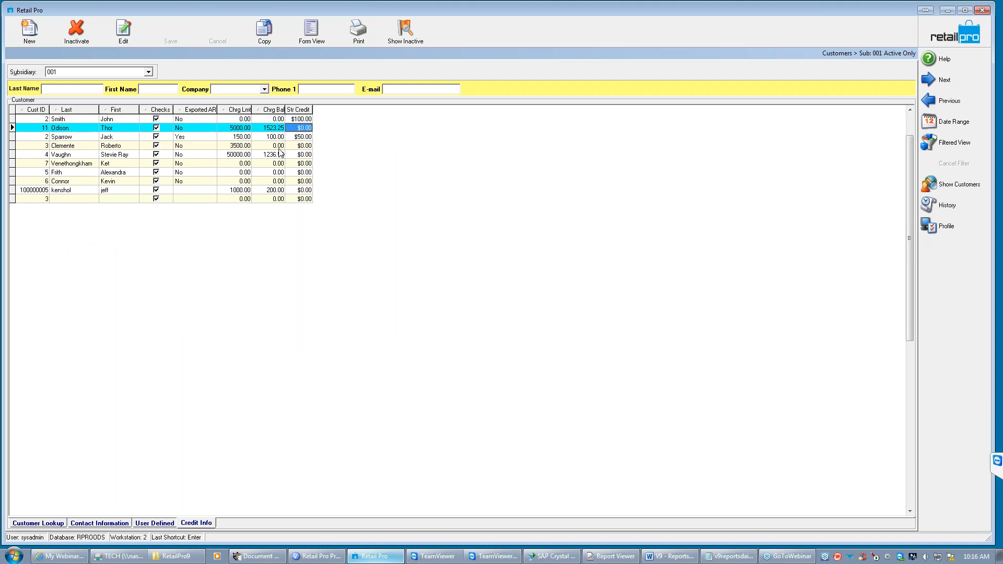
click(65, 129)
click(111, 130)
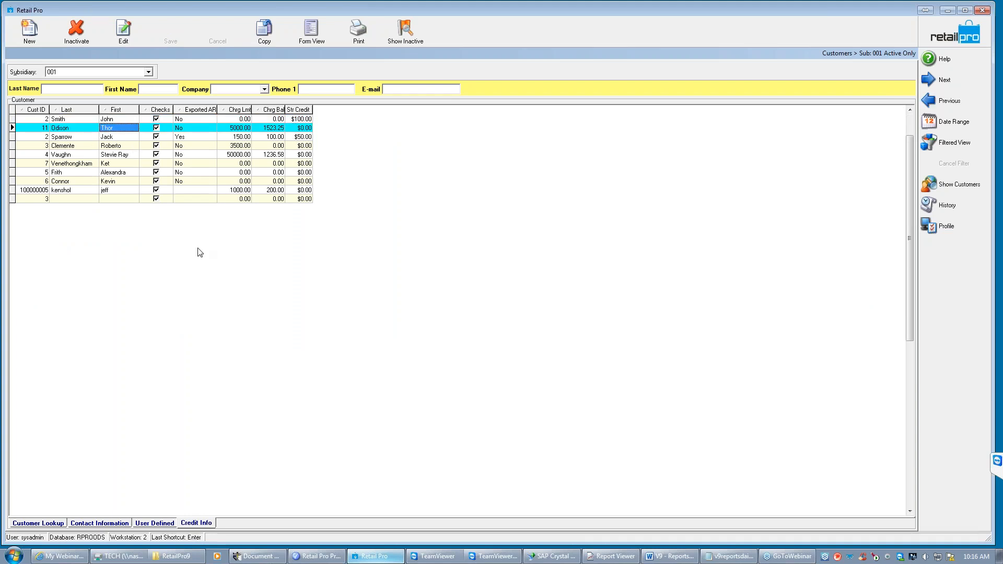
right_click(240, 110)
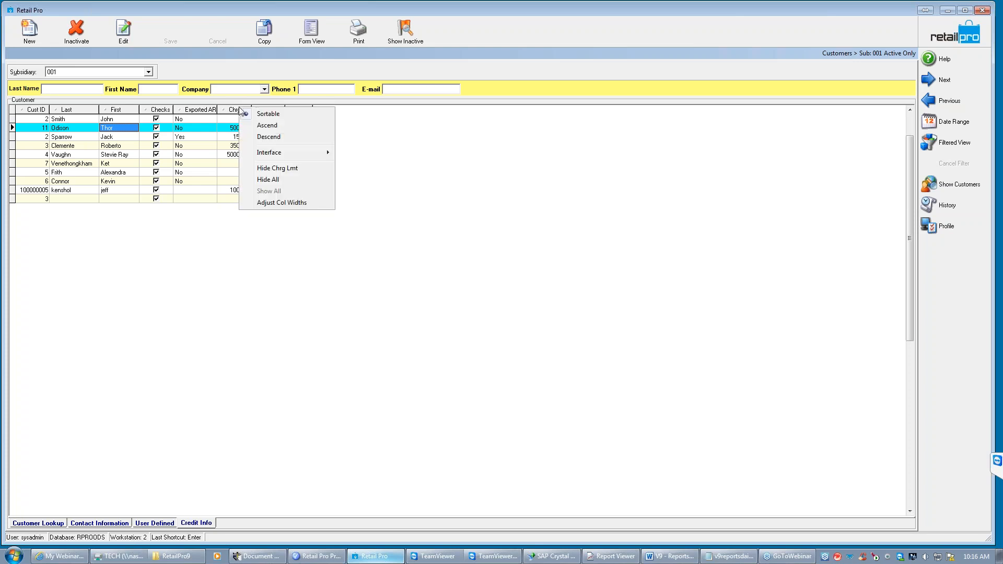
mouse_move(284, 152)
click(383, 153)
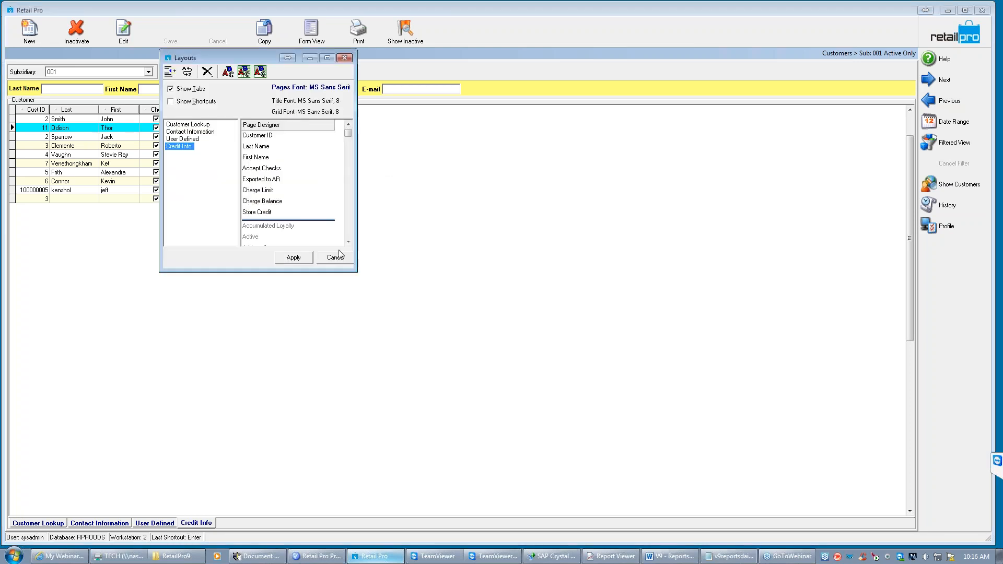
click(349, 233)
click(349, 233)
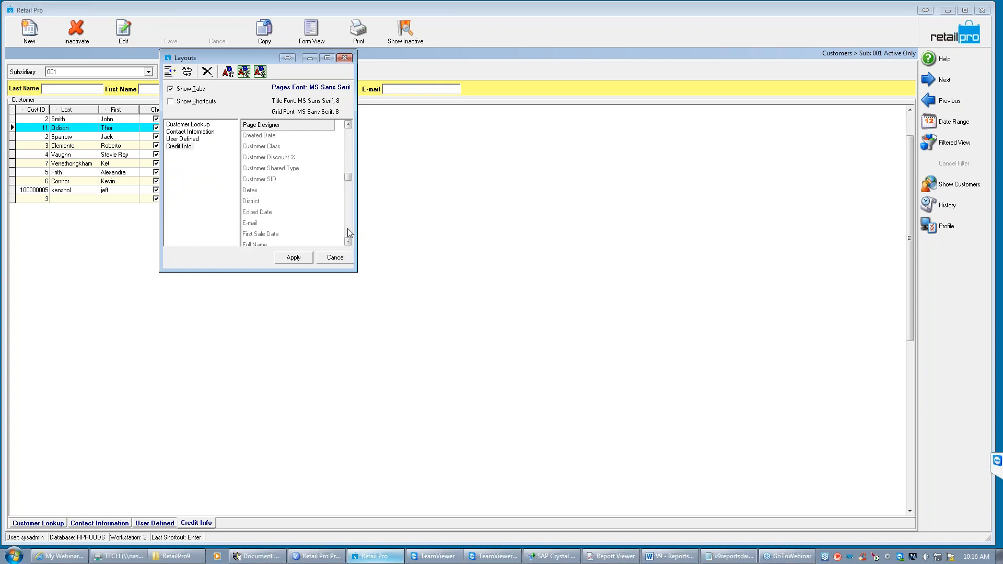
click(348, 229)
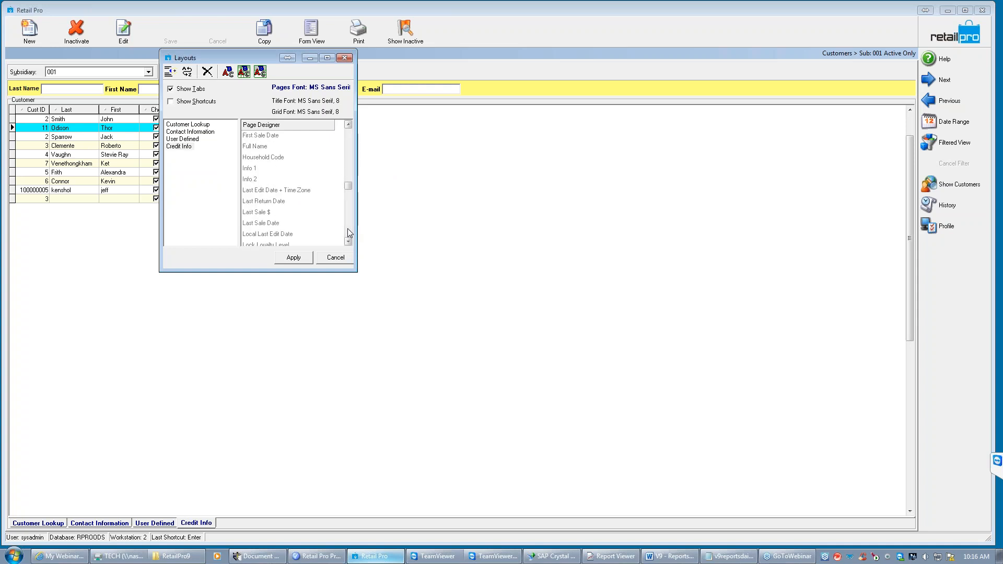
click(270, 222)
click(295, 258)
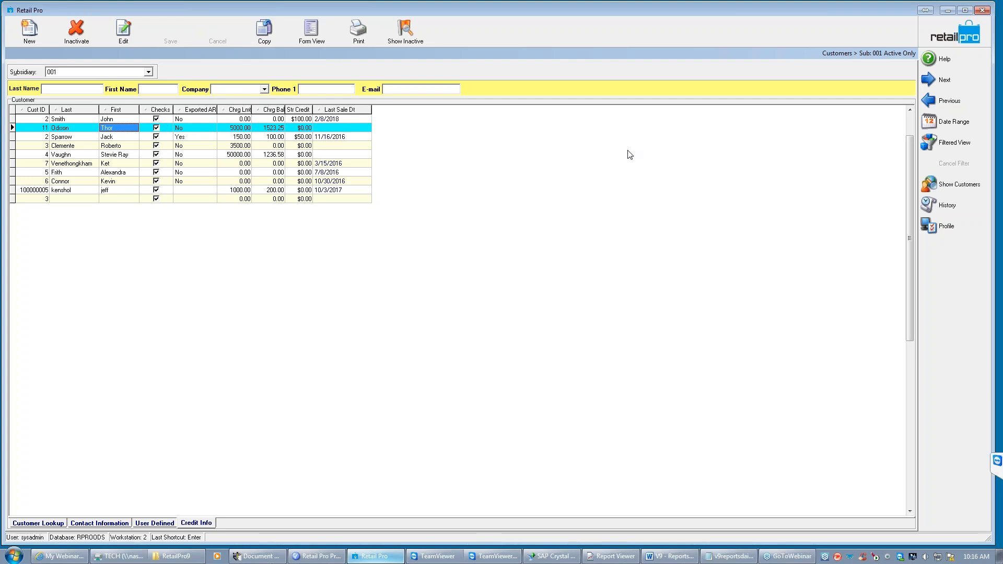
- Select all customer rows in the Credit Info list and export them to Excel
click(269, 138)
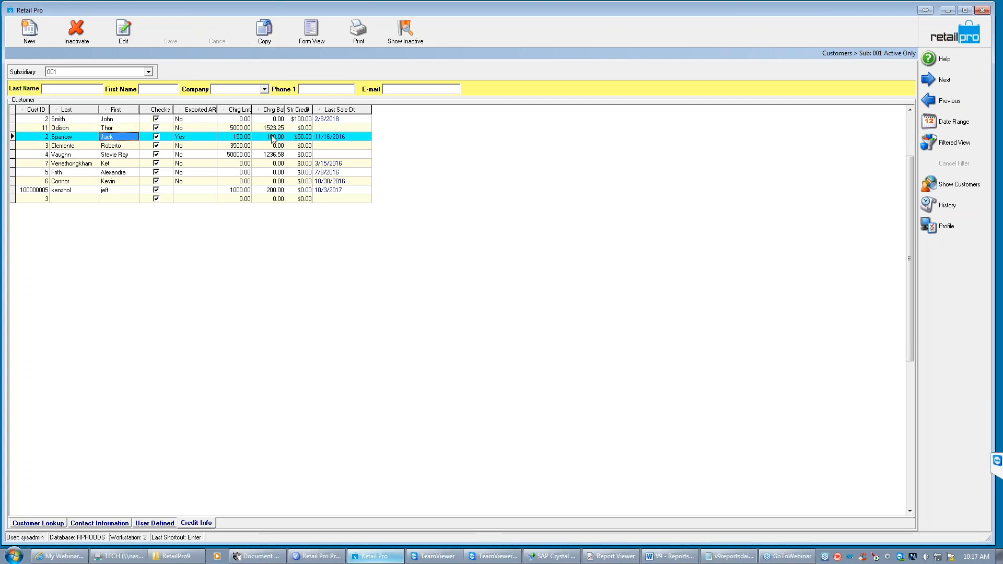
click(301, 120)
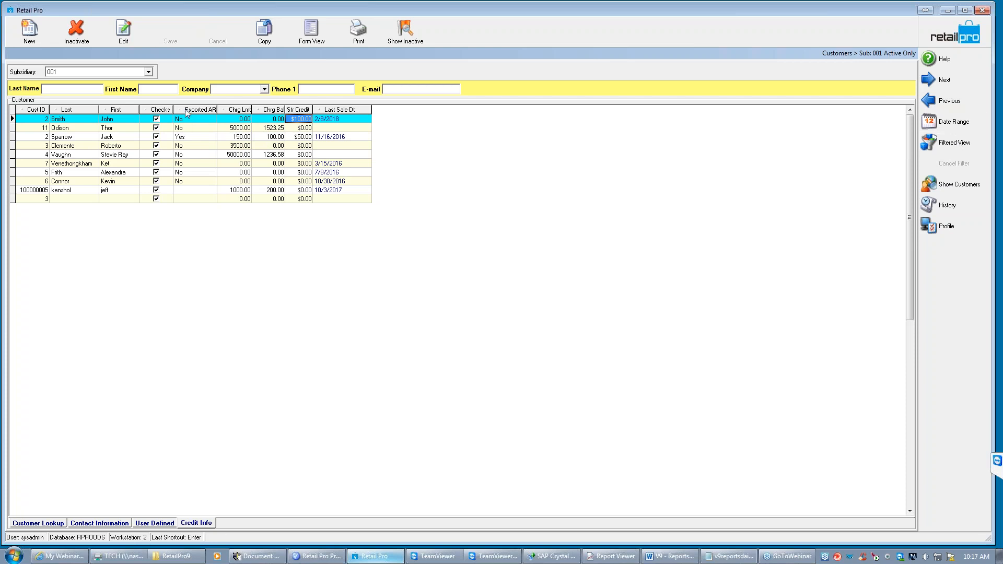
right_click(129, 138)
click(169, 146)
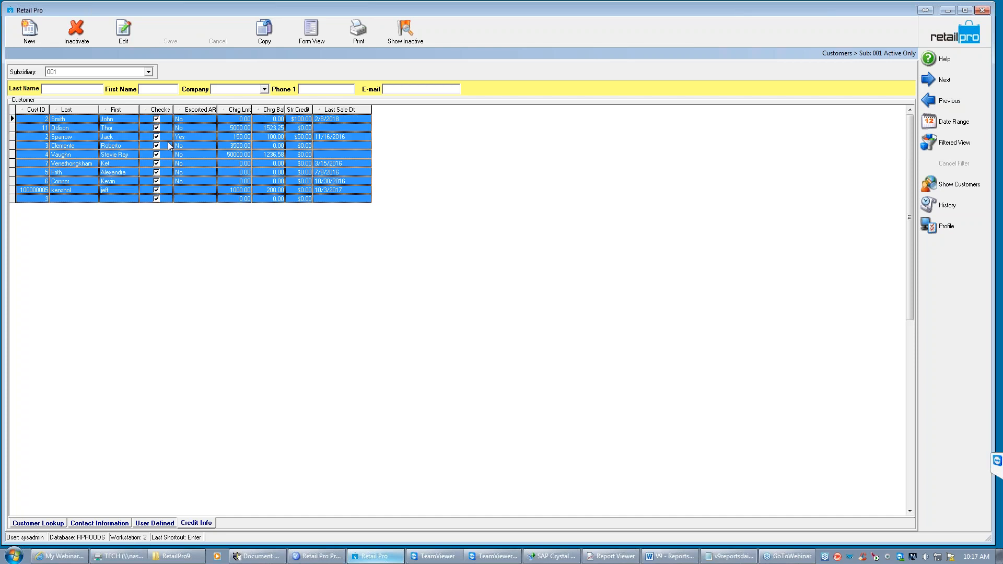
right_click(211, 151)
mouse_move(233, 208)
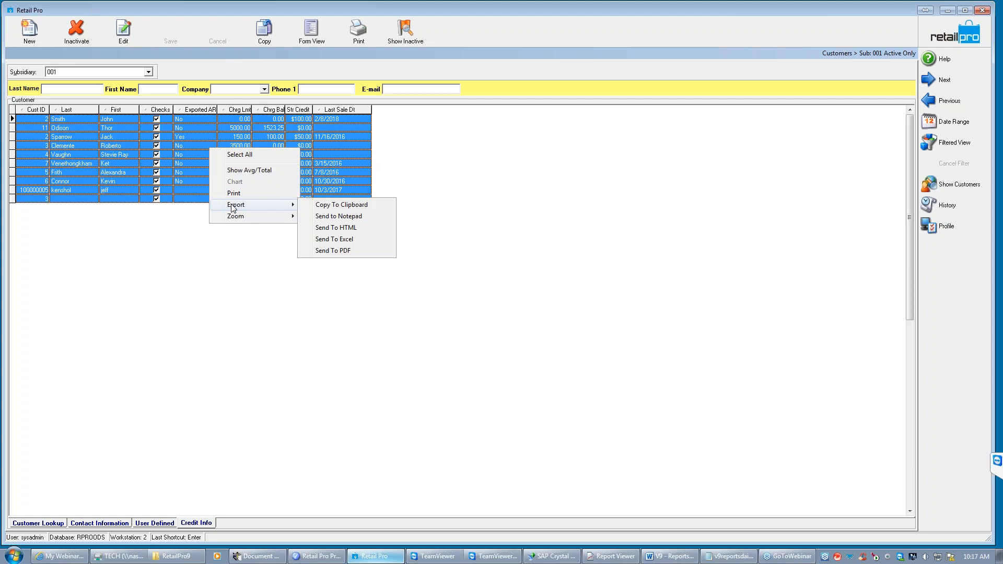
click(335, 241)
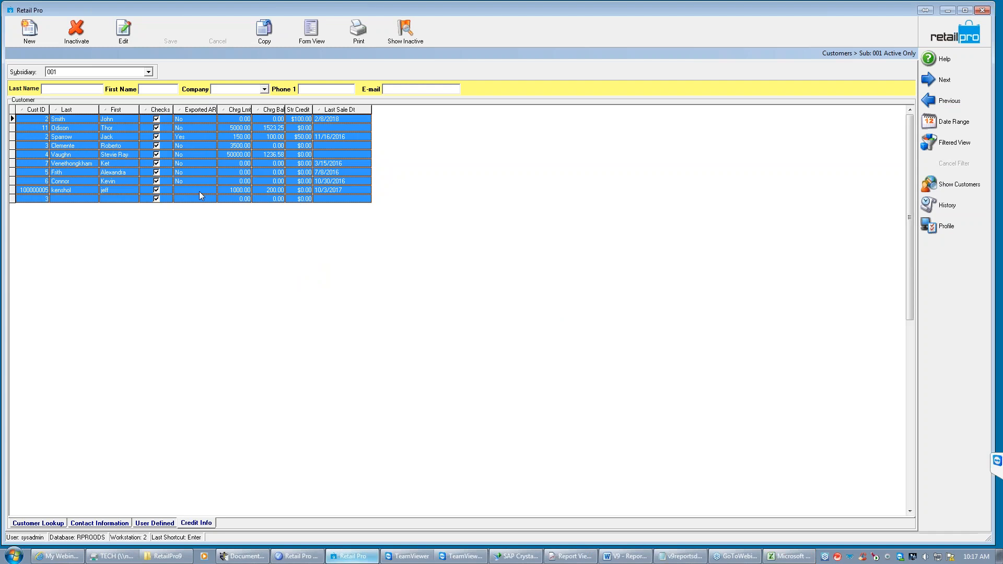
- Inspect the exported customer list in Excel, fitting the Last Sale Dt and Cust ID column widths, and close the workbook
click(788, 556)
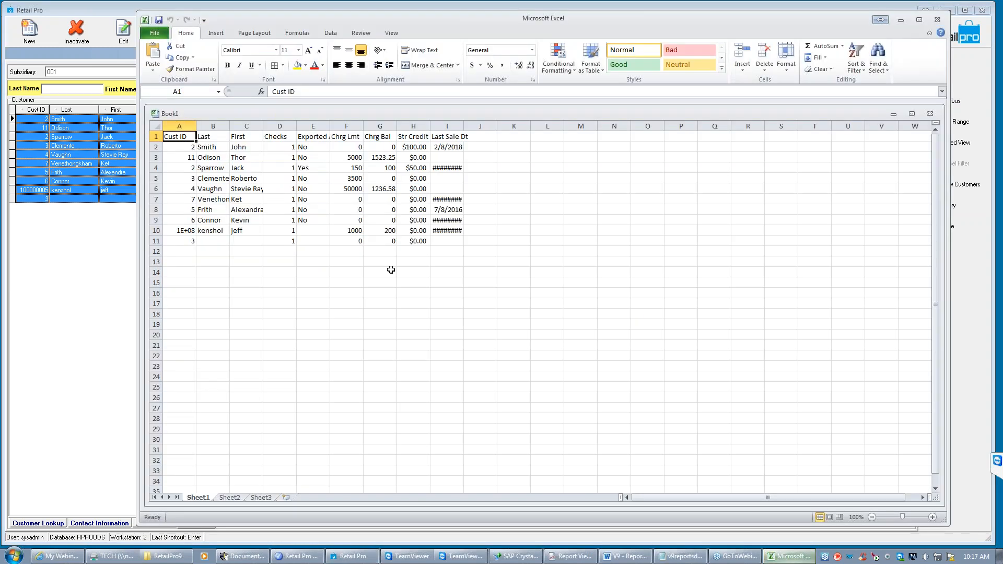
double_click(464, 126)
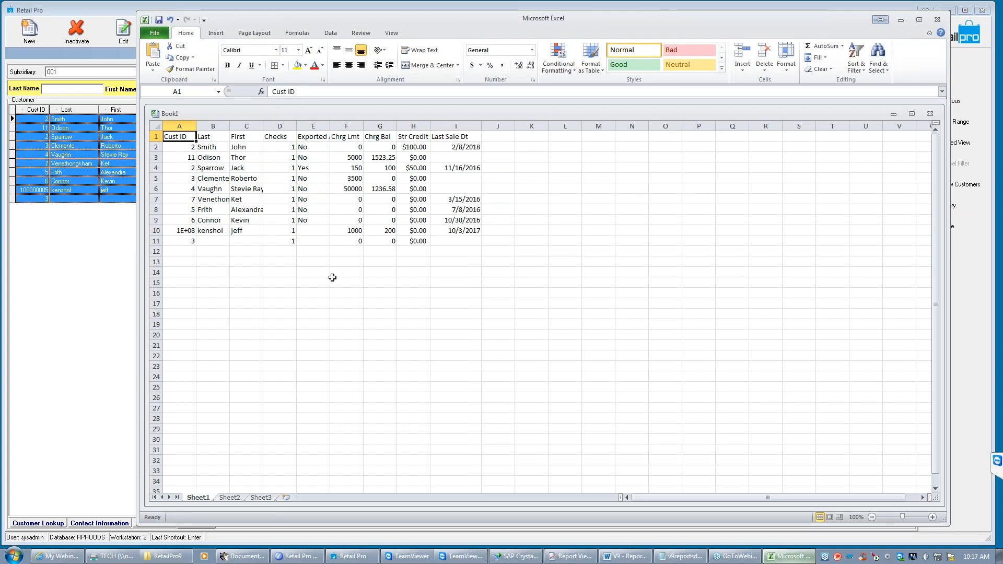
double_click(196, 126)
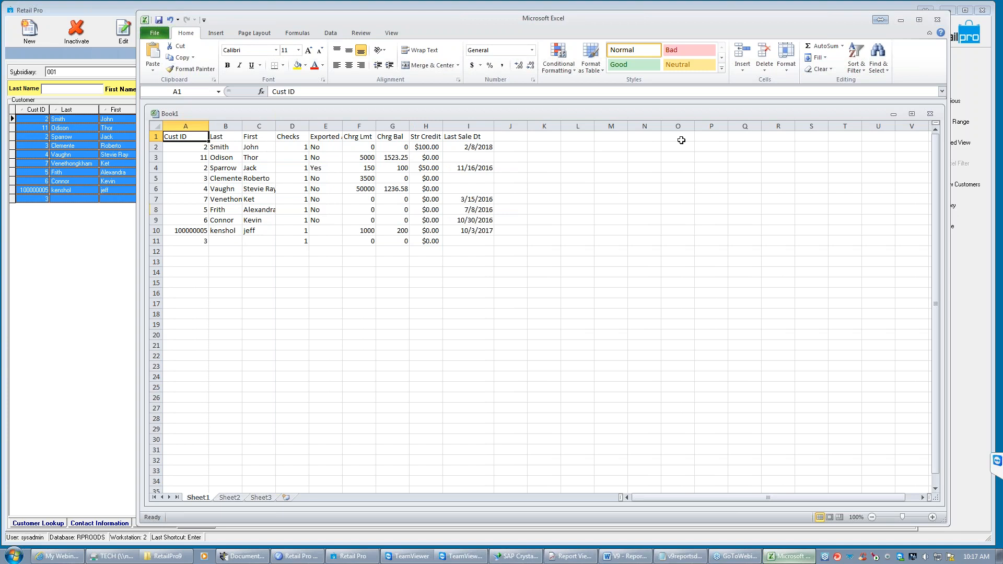
click(936, 21)
click(500, 291)
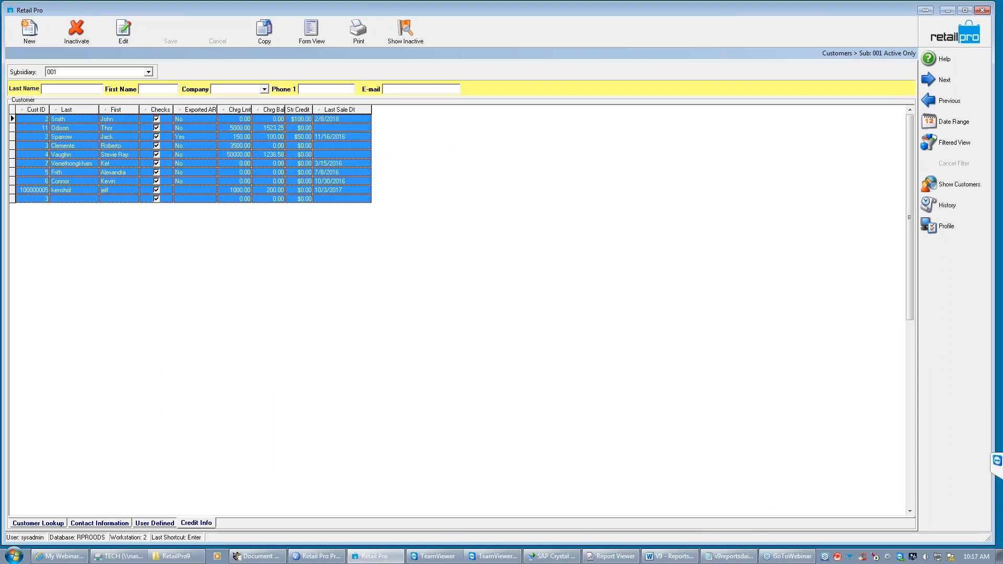
- Switch back to Report Viewer, collapse the List category and expand the Journals category in the report tree
click(610, 555)
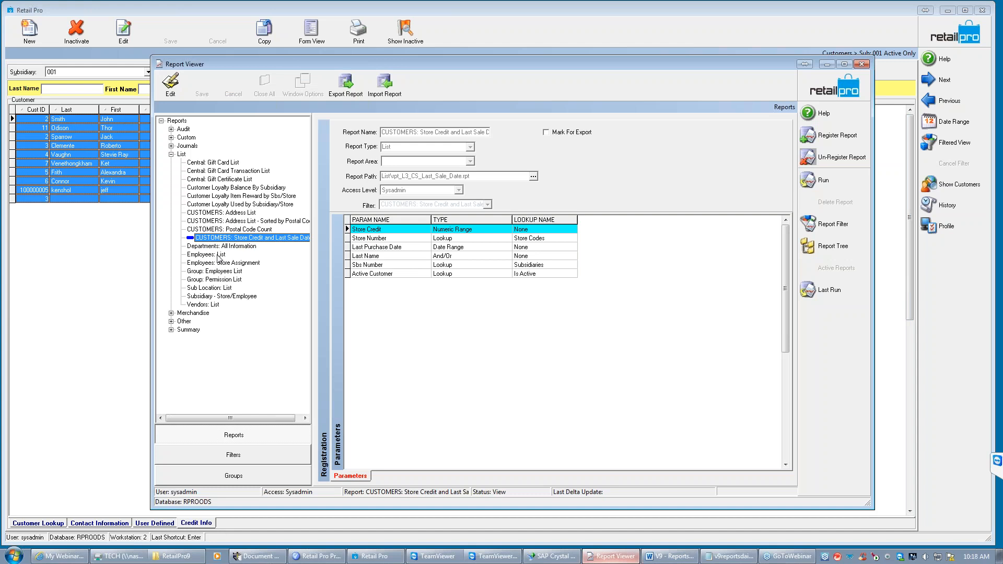
click(171, 155)
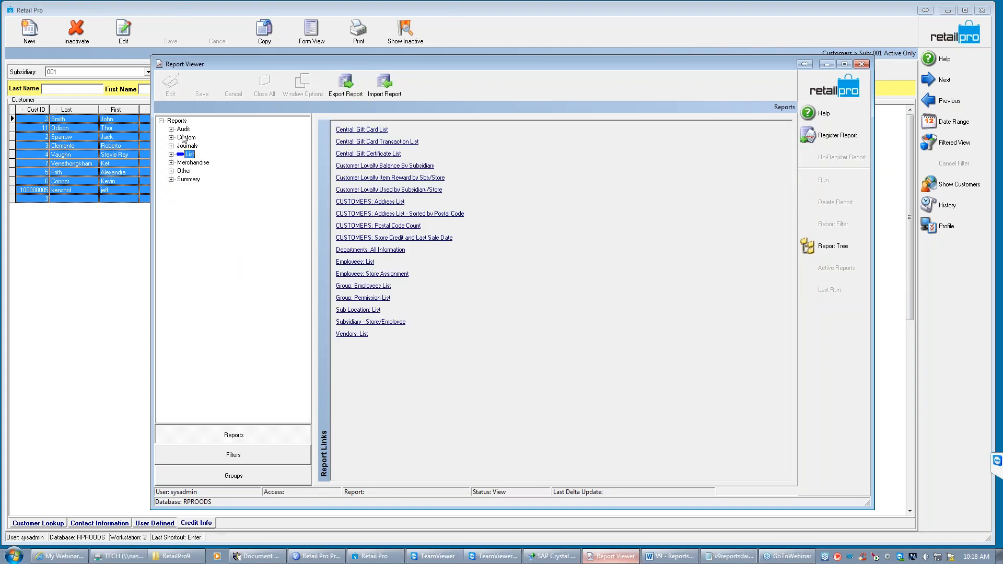
click(171, 147)
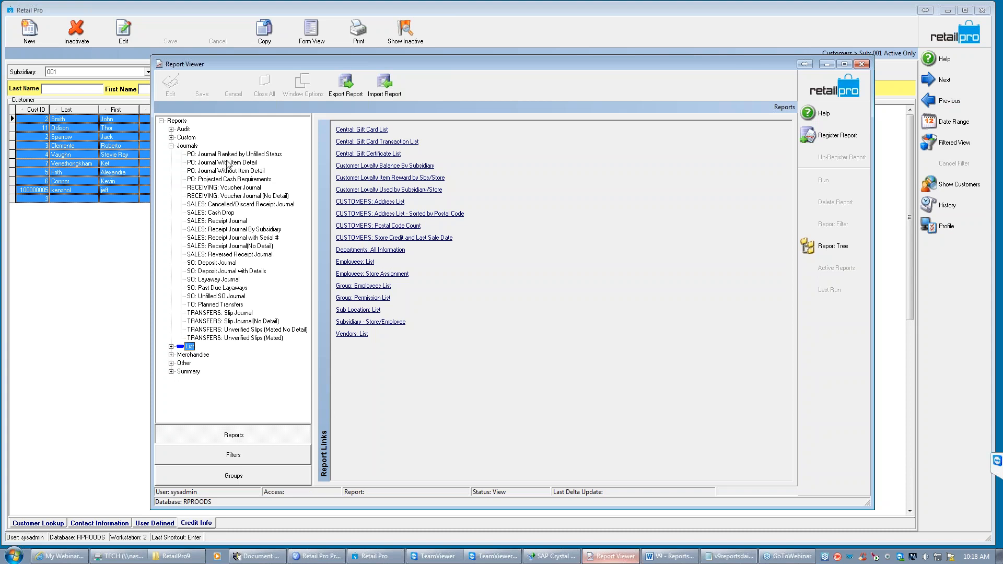
- Review the parameters of the receiving voucher, PO item detail, sales receipt, SO deposit and transfer slip journals, and collapse Journals
click(200, 191)
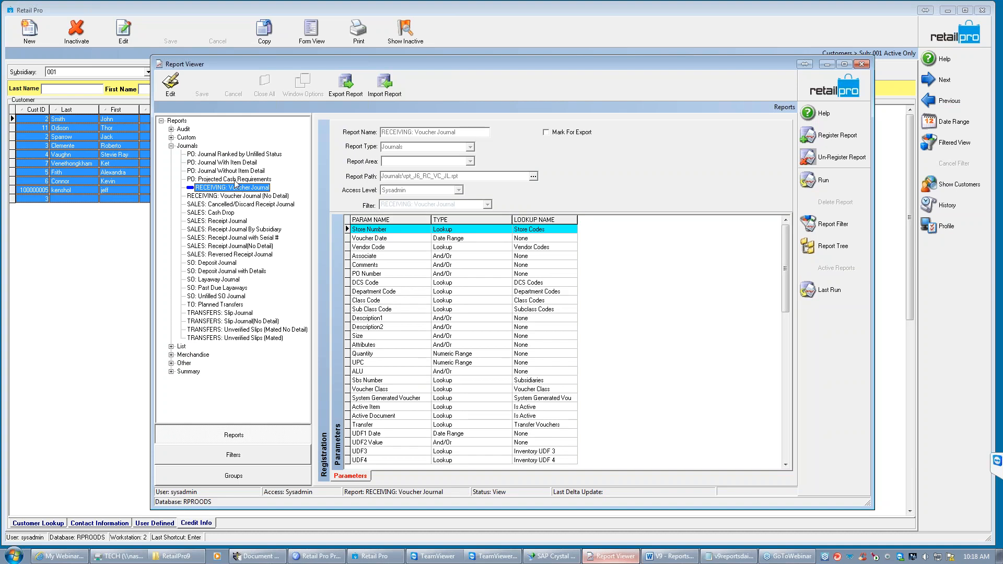
click(230, 162)
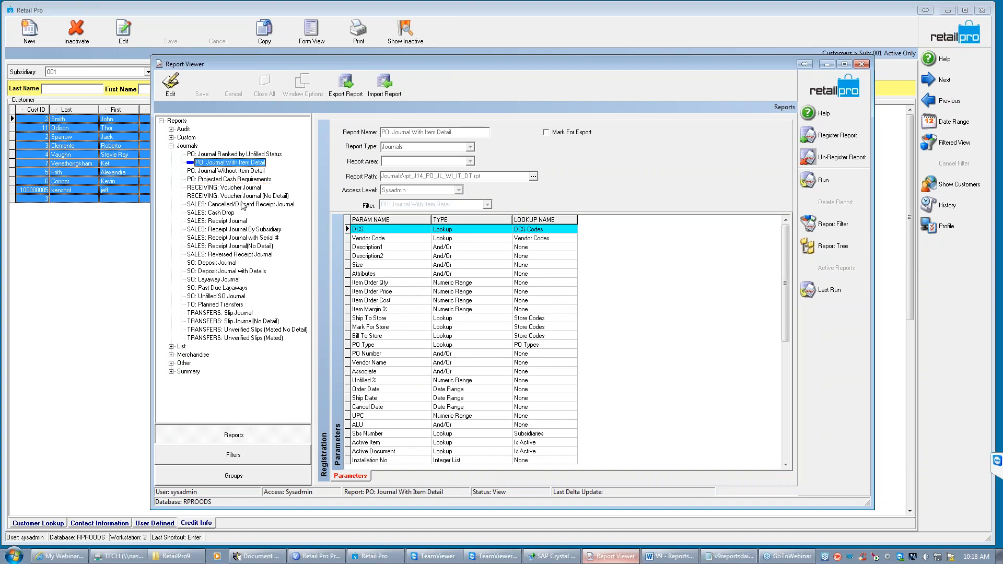
click(221, 221)
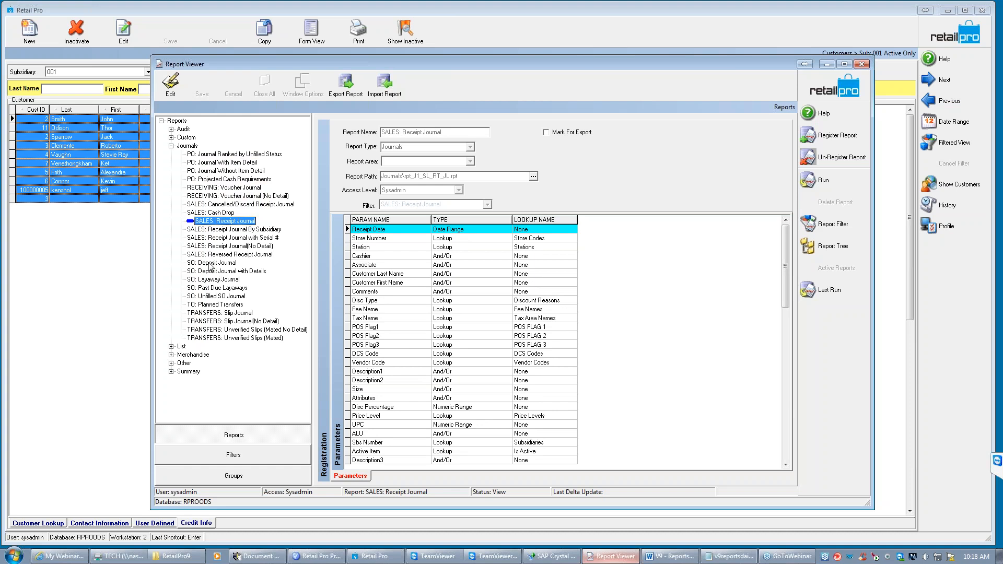
click(221, 263)
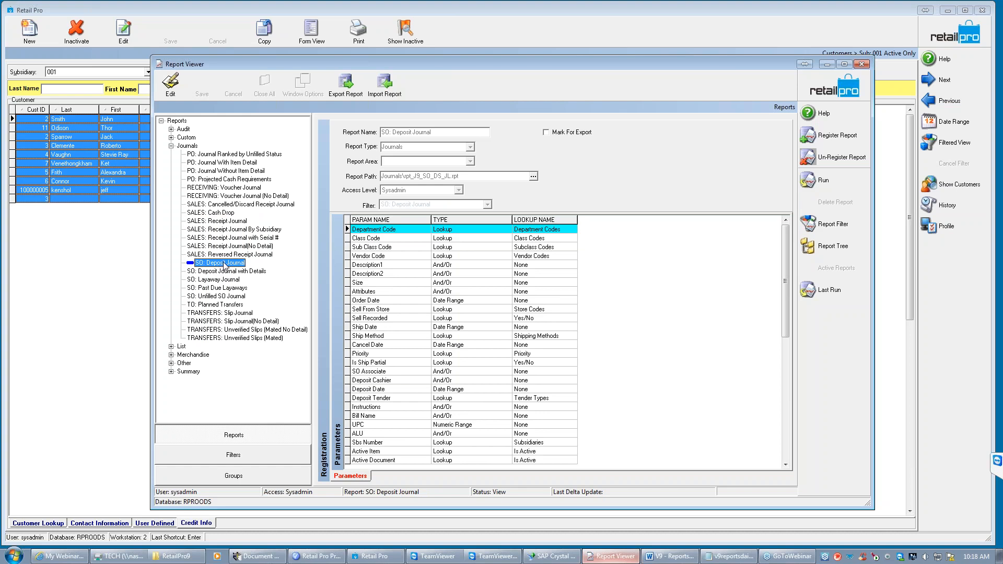
click(210, 313)
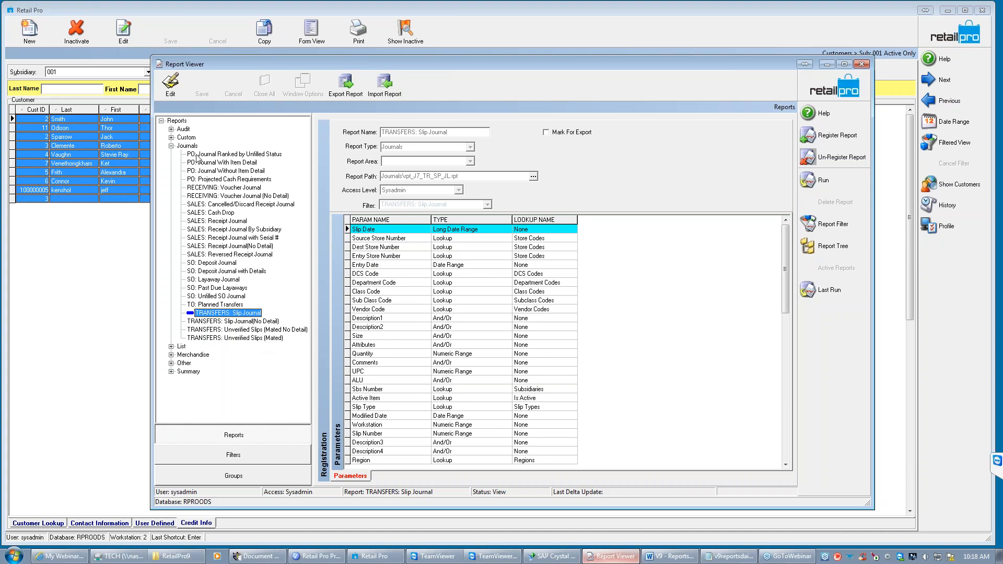
click(171, 146)
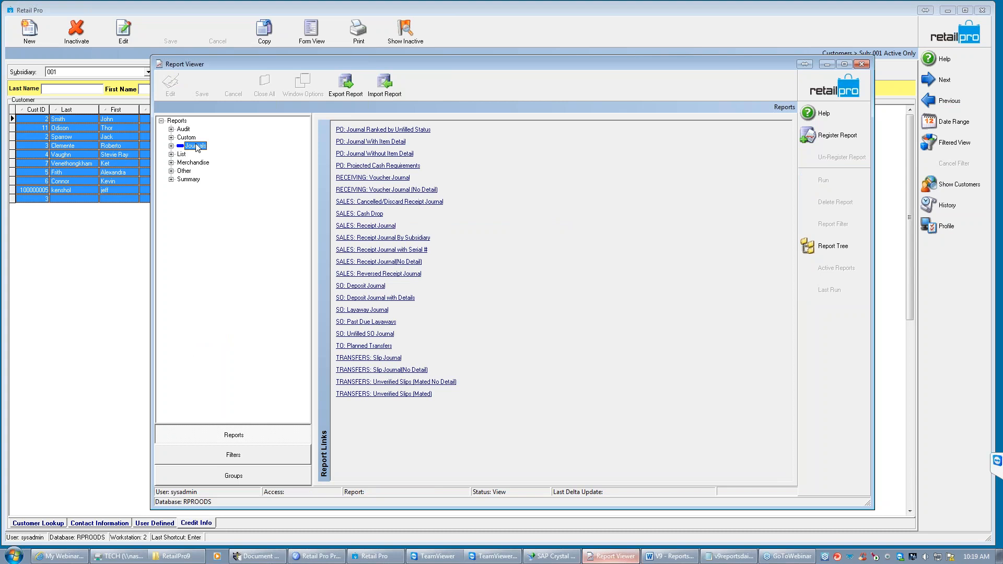
- Expand the Summary category, widen the report tree and select the PO: Merchandise On Order - PO#'s report
click(171, 180)
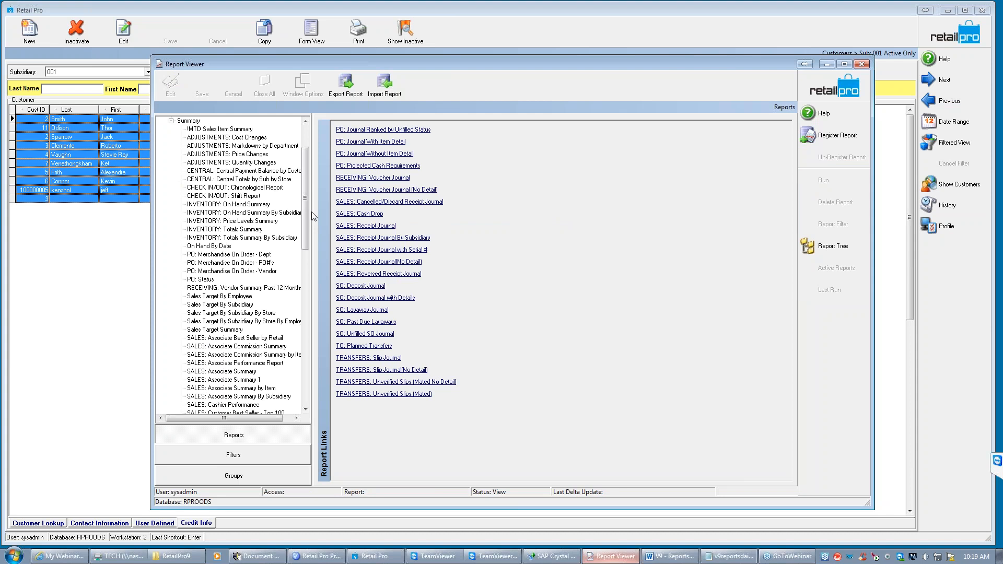
drag(313, 219, 444, 230)
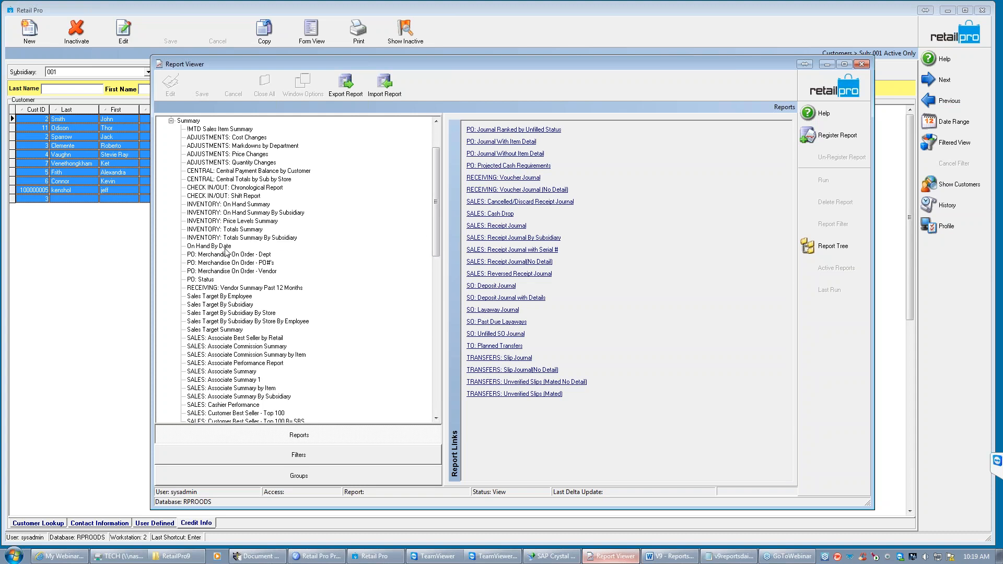
click(207, 261)
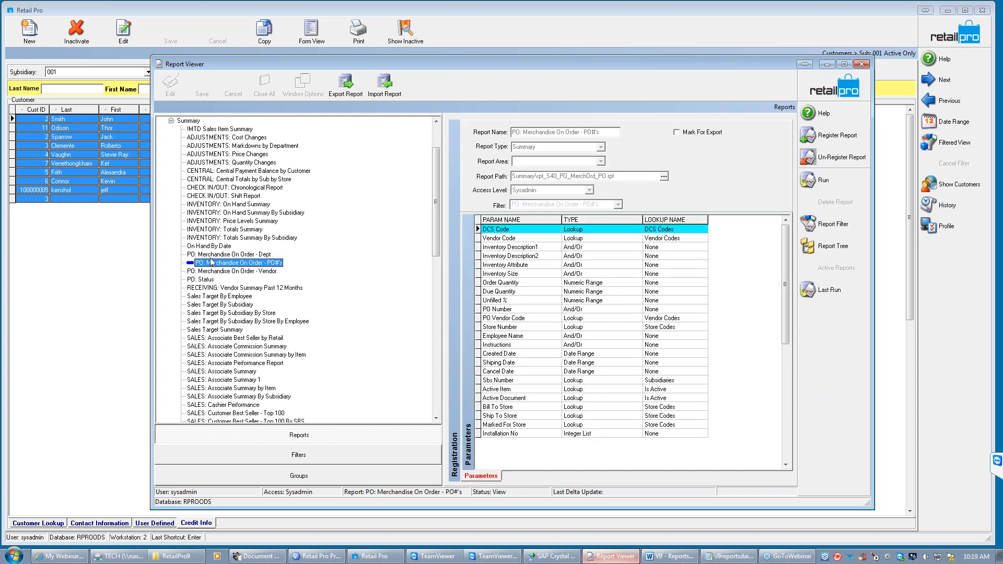
- Review the parameters of the markdowns by department, associate commission by item, associate and associate-by-item summary reports
click(208, 204)
click(219, 146)
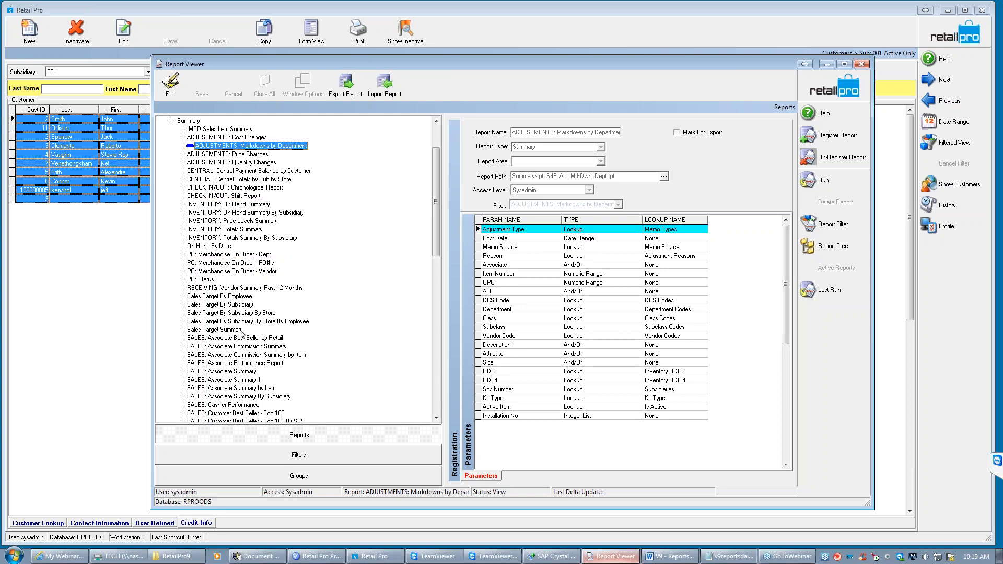
scroll(438, 218, down, 6)
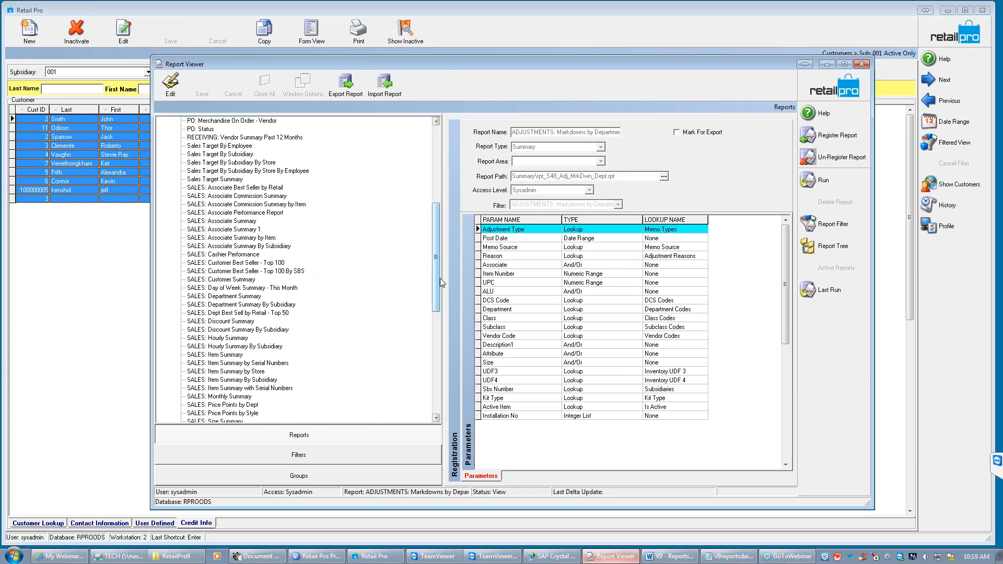
mouse_move(435, 277)
mouse_down()
mouse_move(441, 337)
mouse_move(438, 283)
mouse_up()
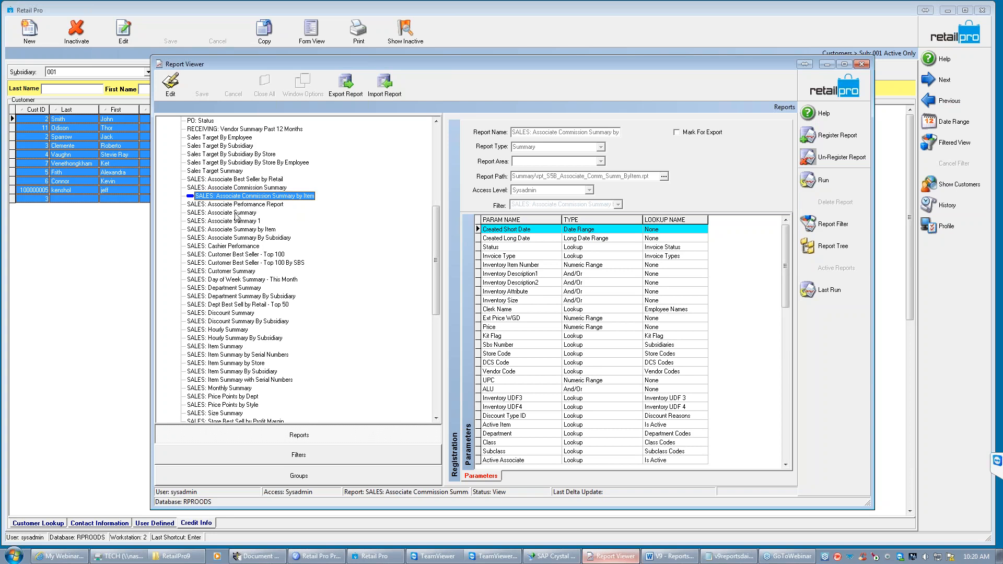
click(230, 213)
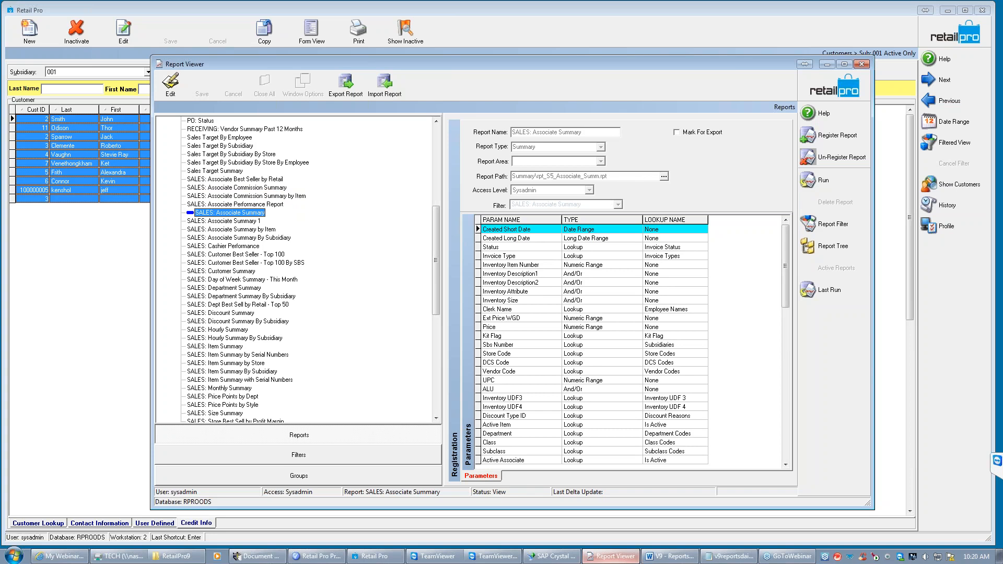
click(228, 231)
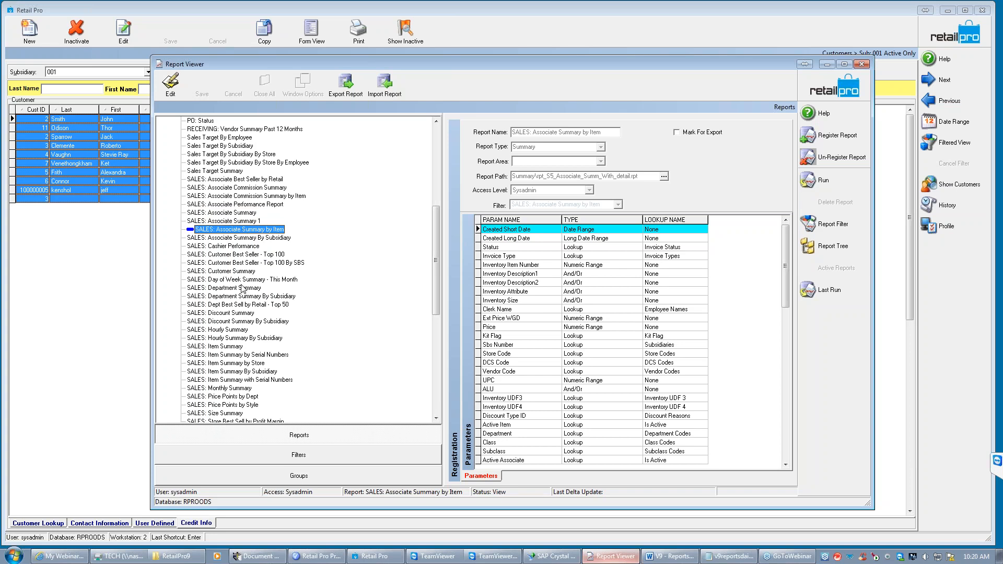
- Open the run criteria for the SALES: Customer Summary report and look through the available filter fields, including Vendor Code and Zip
click(227, 272)
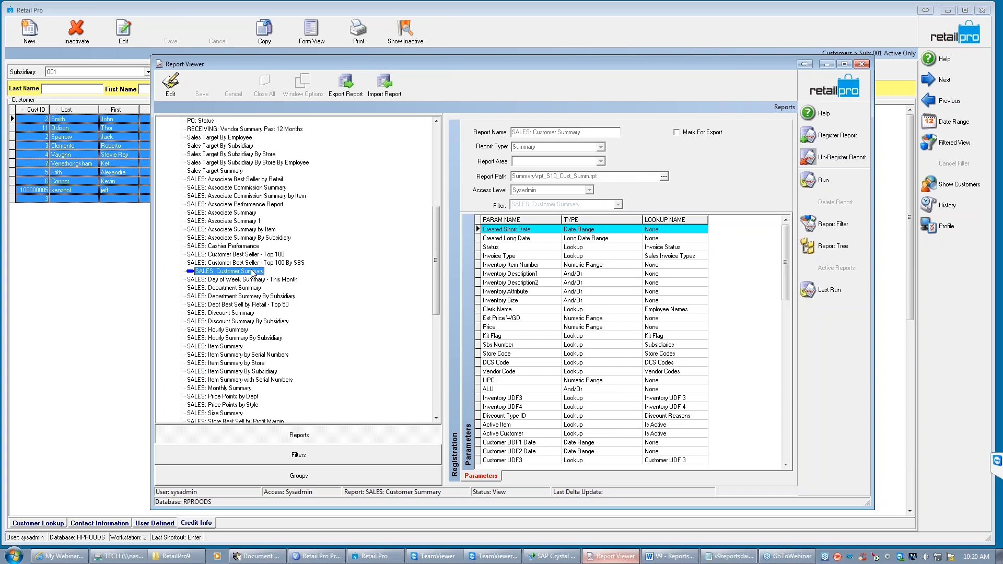
click(818, 180)
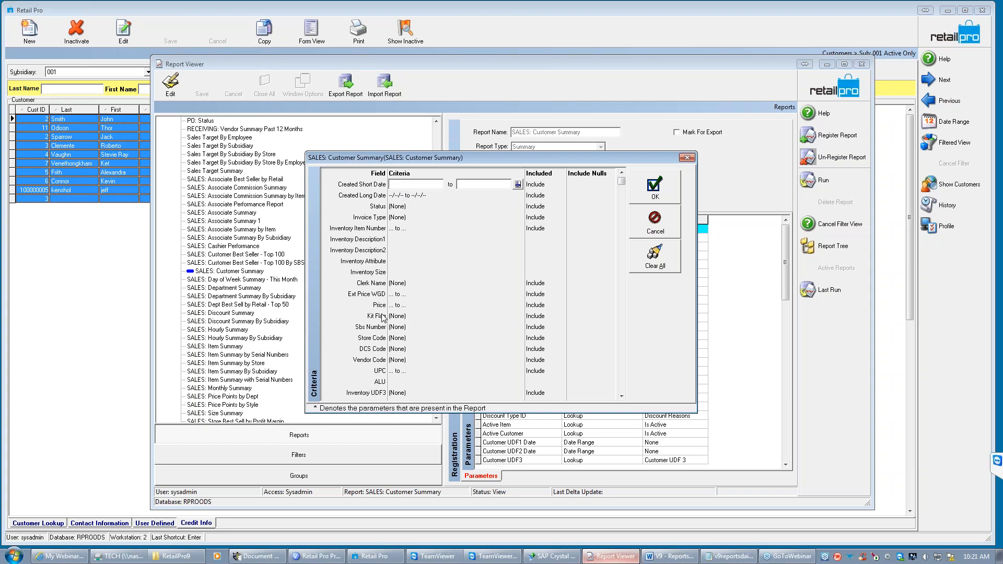
click(408, 361)
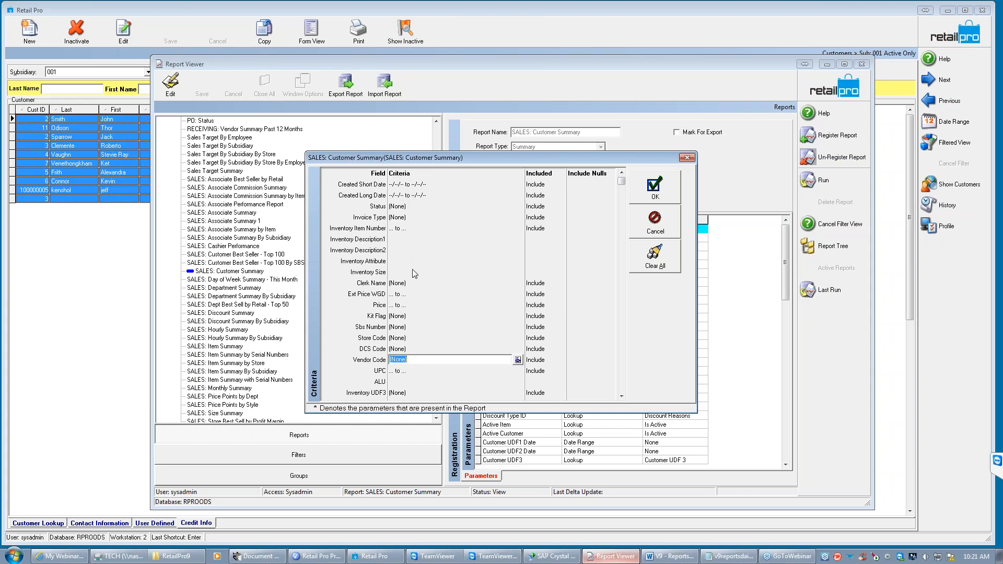
click(621, 396)
click(622, 396)
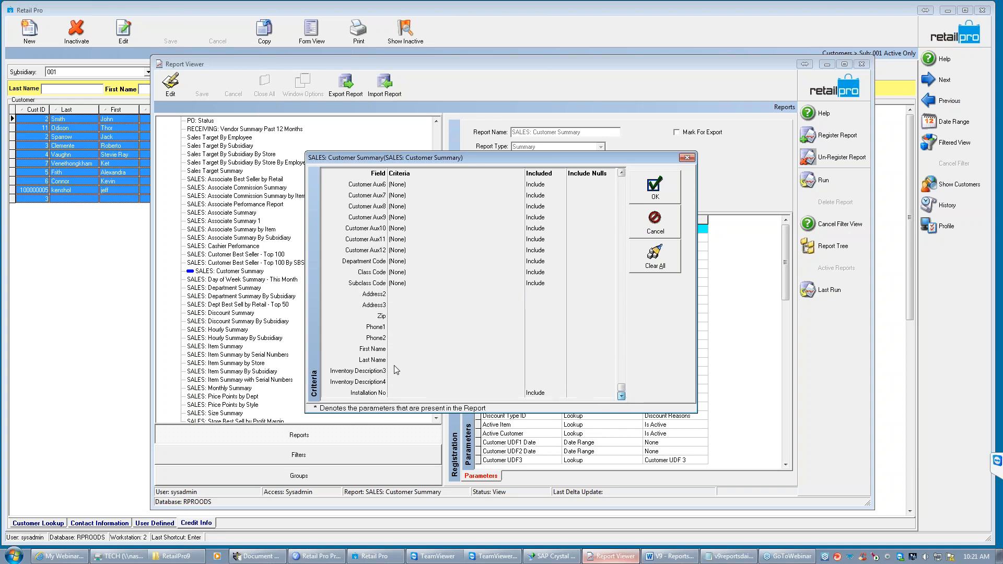
click(394, 316)
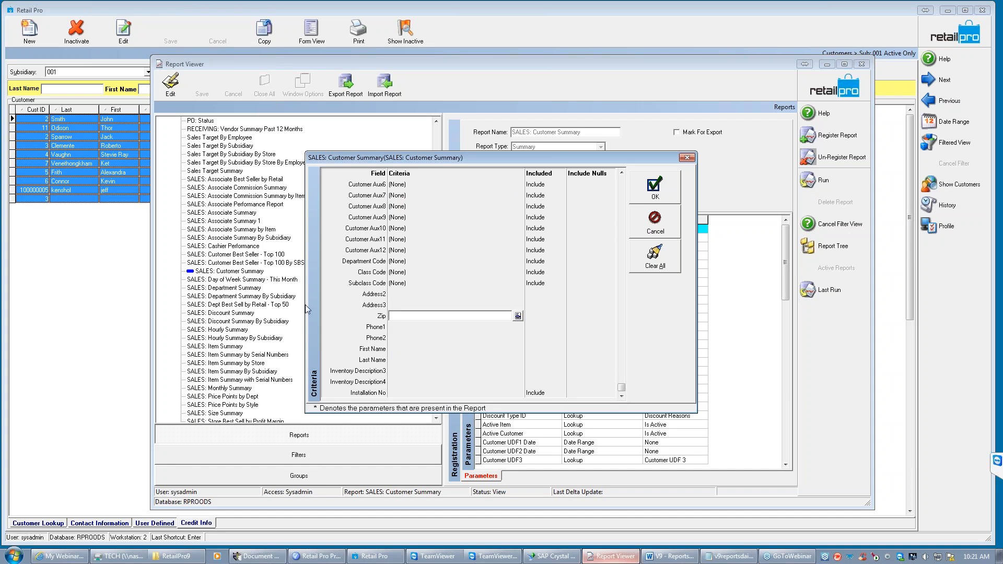
drag(622, 391, 626, 182)
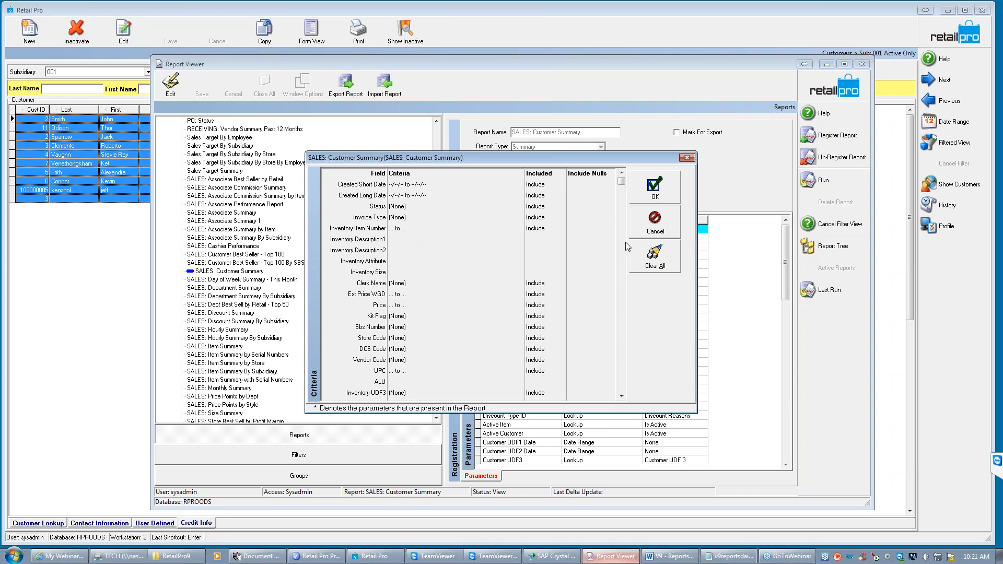
- Filter Created Short Date by months, with a duration of 12 months starting 14 months ago
click(447, 185)
click(518, 184)
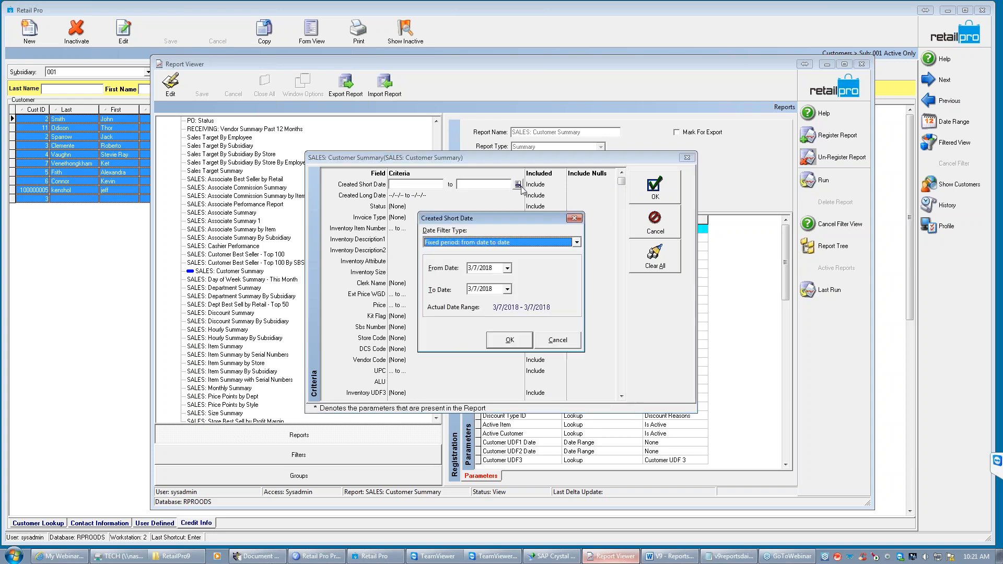
click(577, 243)
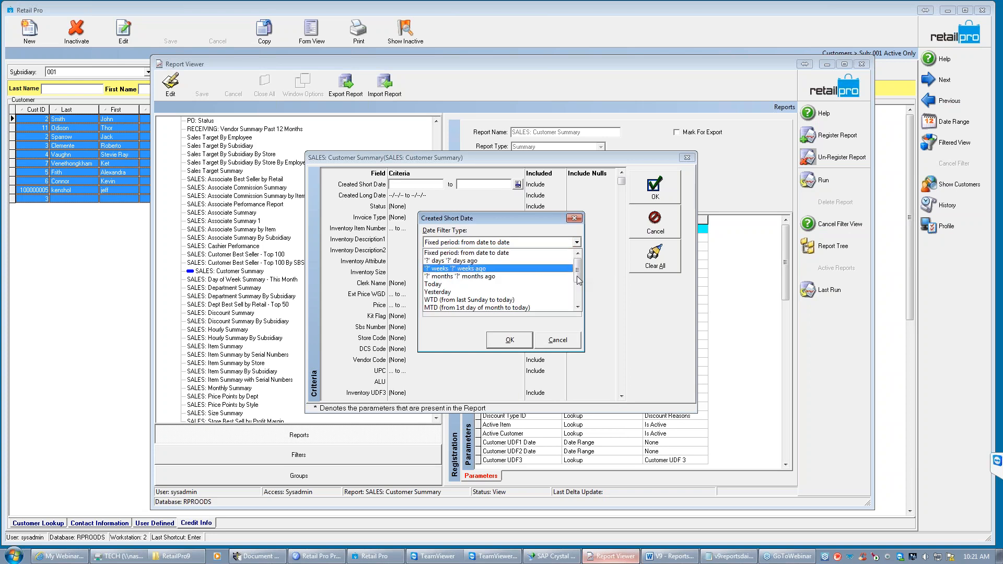
click(504, 277)
drag(466, 269, 448, 262)
text(12)
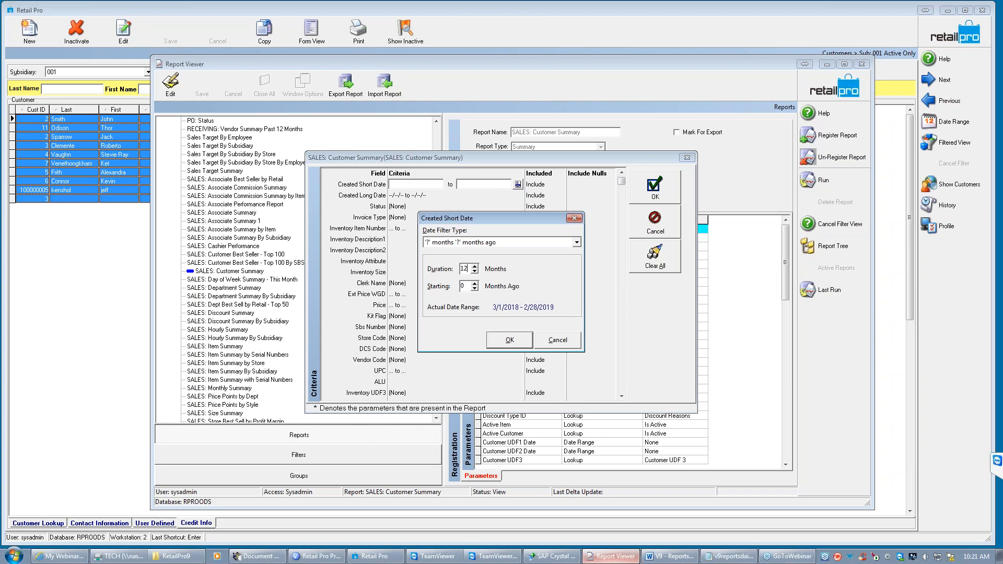
double_click(464, 285)
text(14)
click(518, 340)
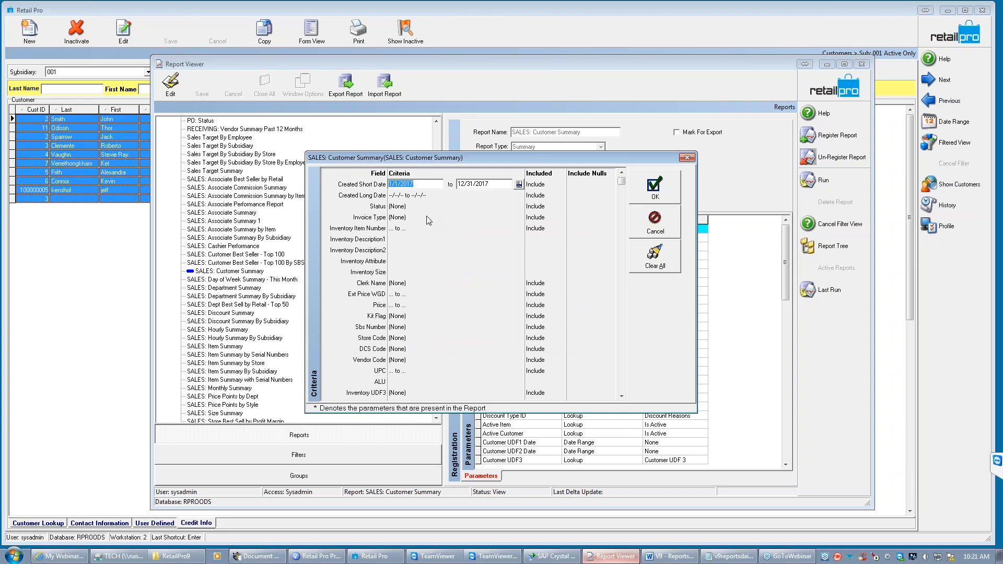
- Run the customer summary with the updated report file, review the preview and close it
click(654, 187)
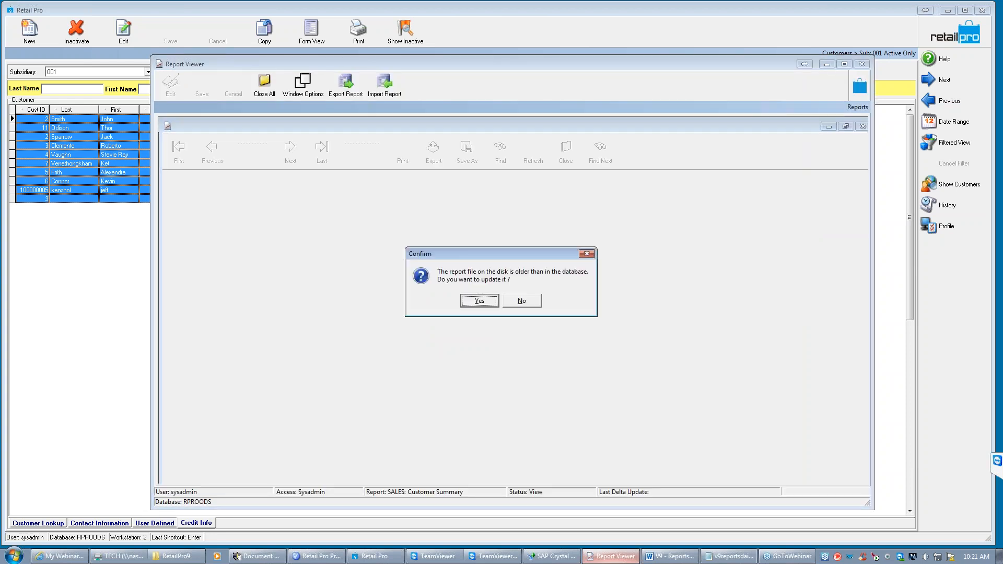
key(Return)
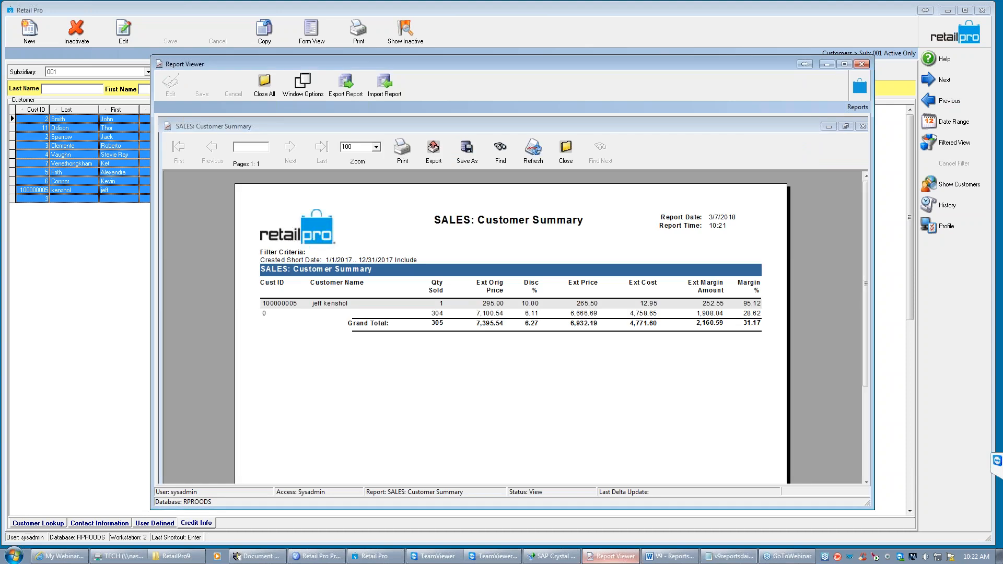
click(269, 271)
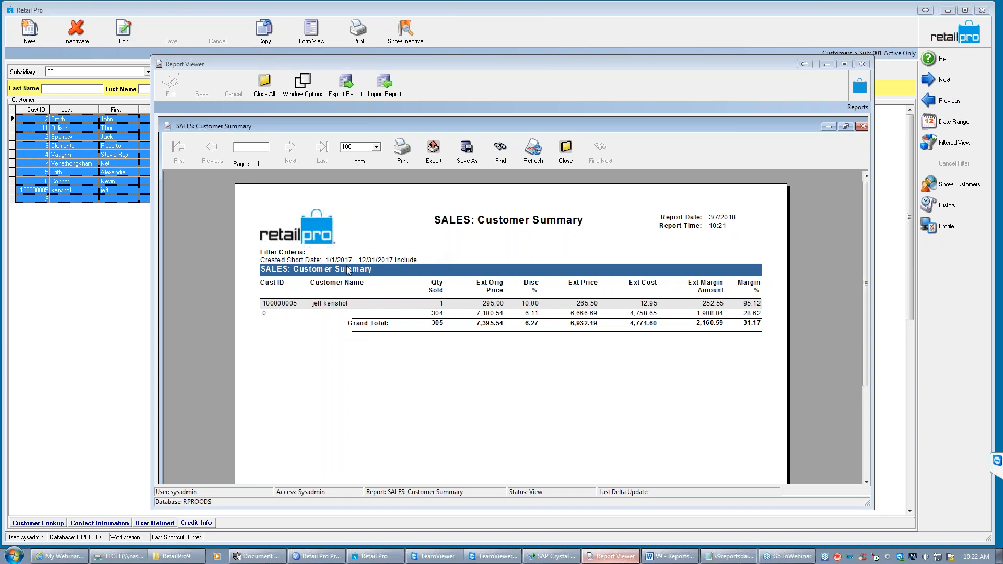
click(566, 154)
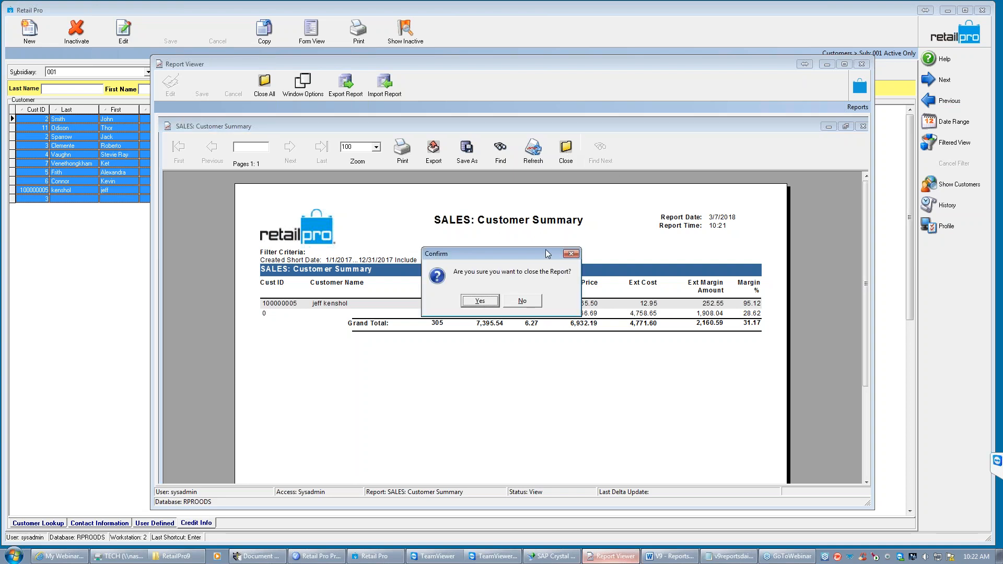
click(482, 302)
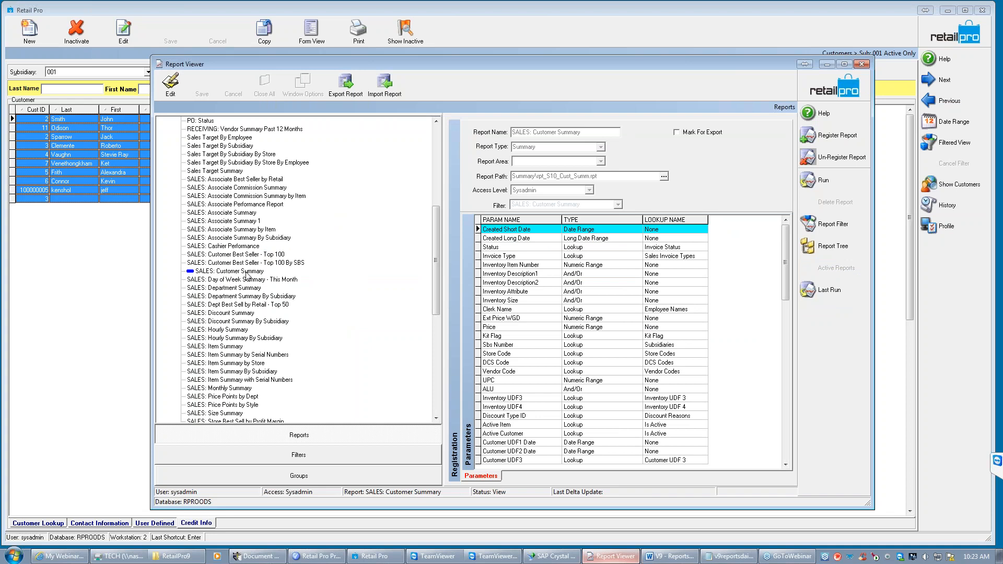
- Reopen the customer summary's run criteria and set the Created Short Date period to start 26 months ago
click(832, 181)
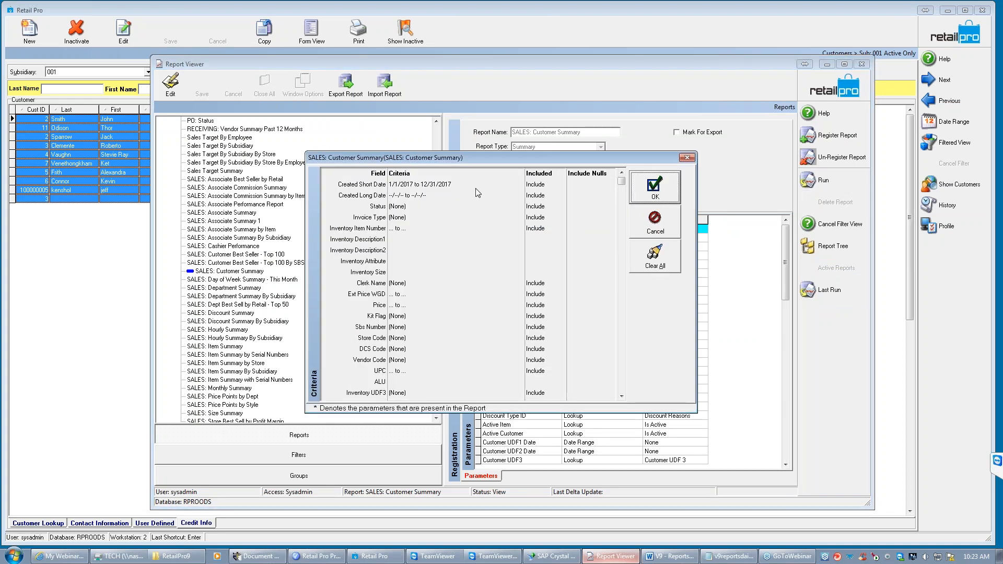
click(462, 186)
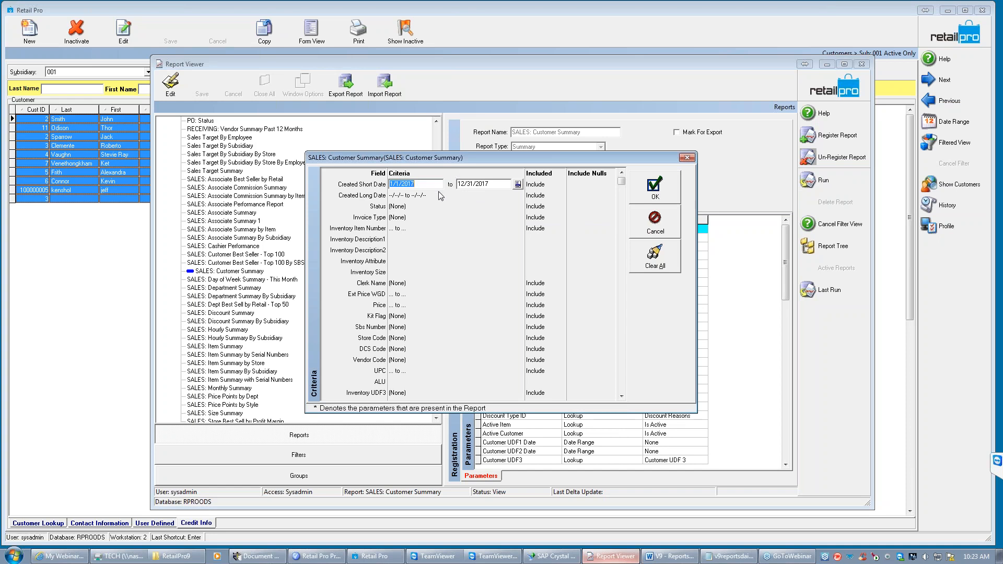
click(518, 185)
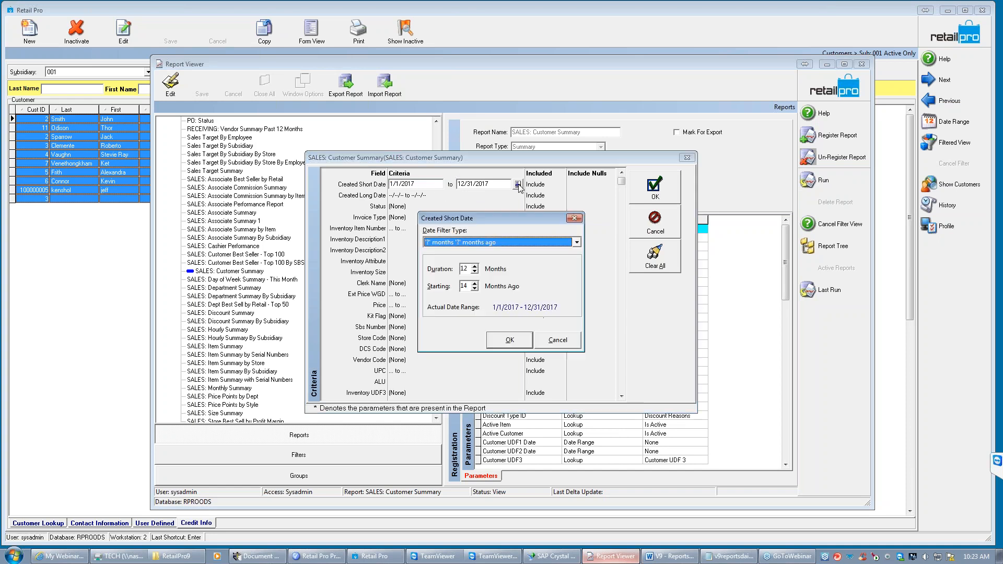
double_click(466, 286)
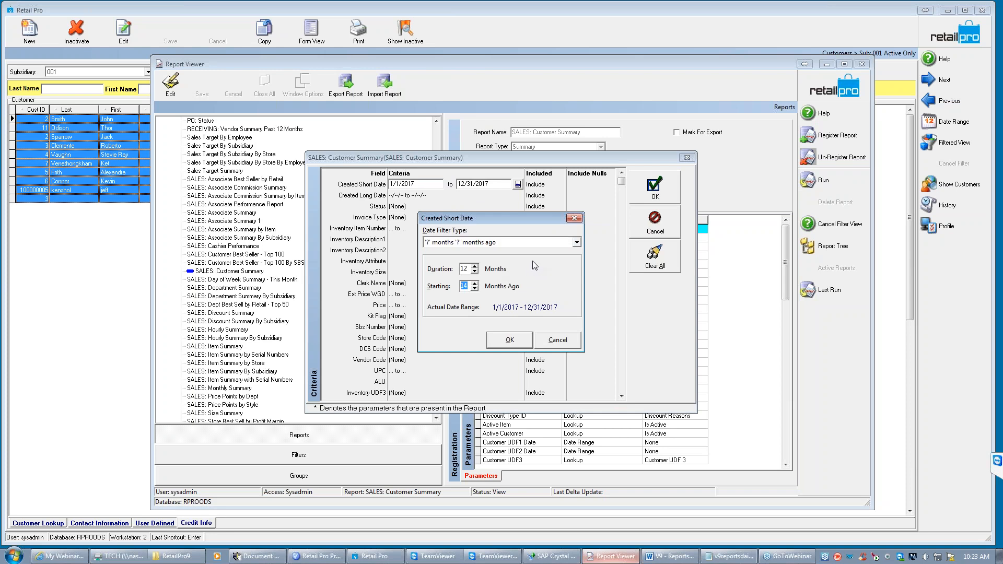
text(26)
click(509, 340)
- Generate the customer summary for the new date range, review the customer rows and close the report
click(655, 195)
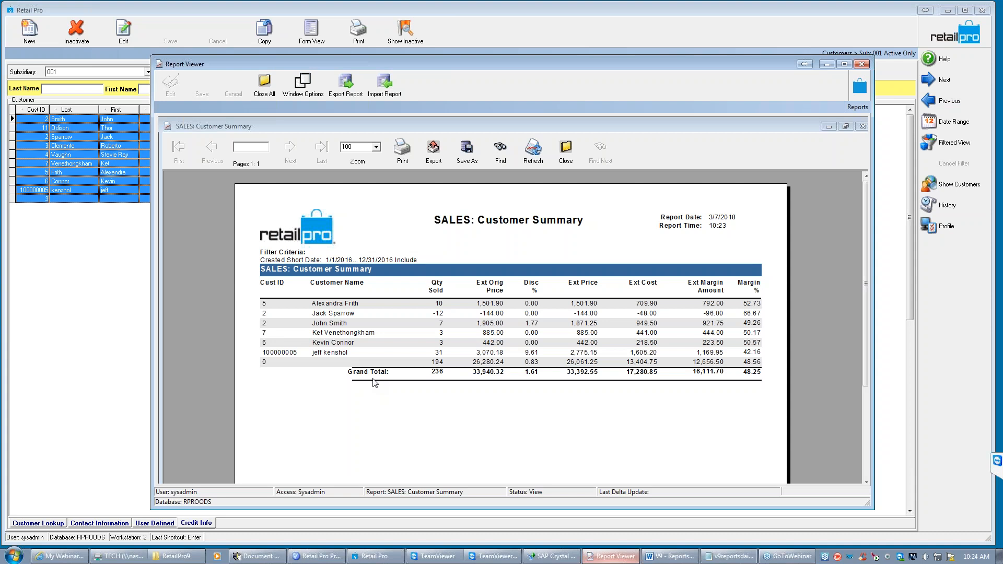
click(393, 305)
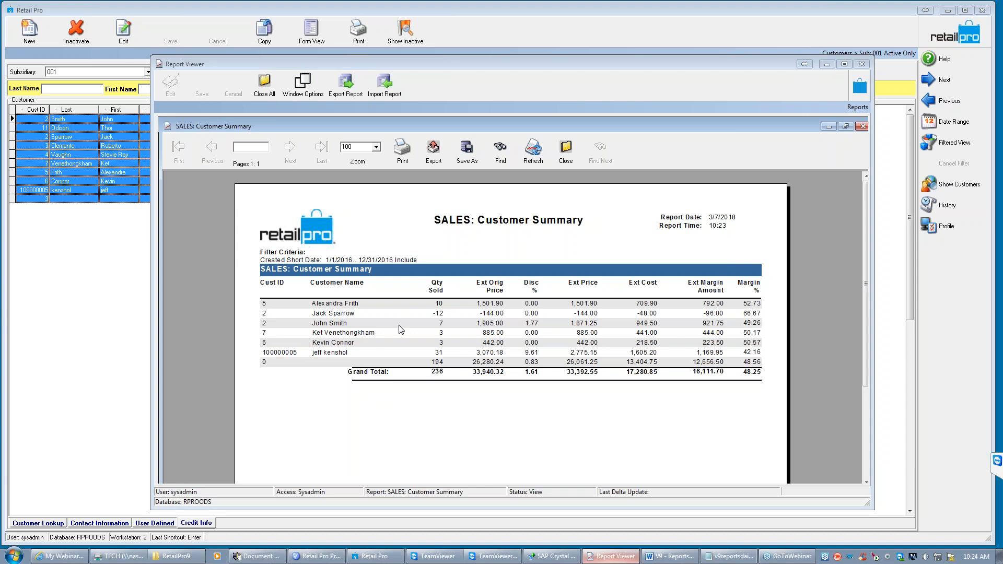
click(569, 162)
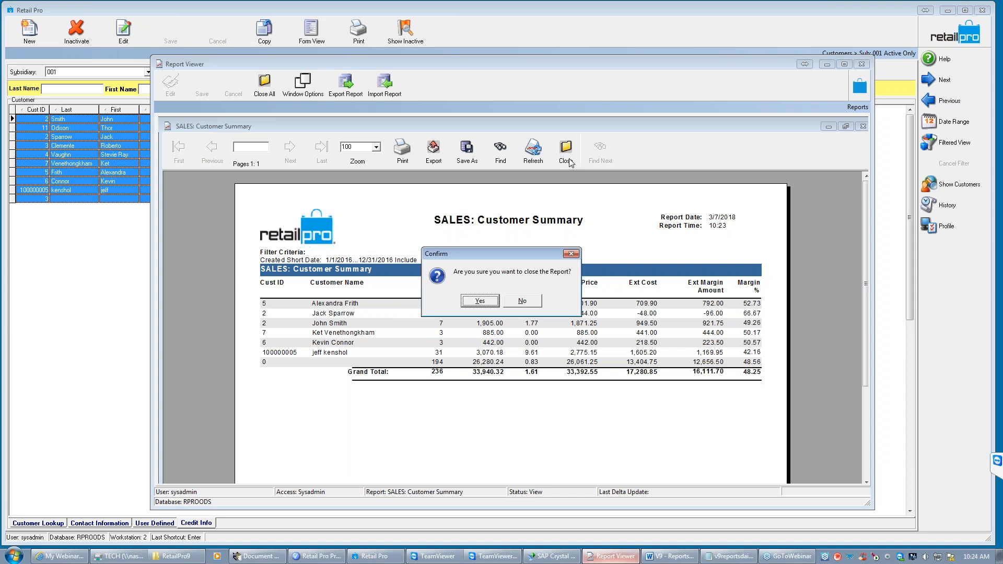
click(485, 303)
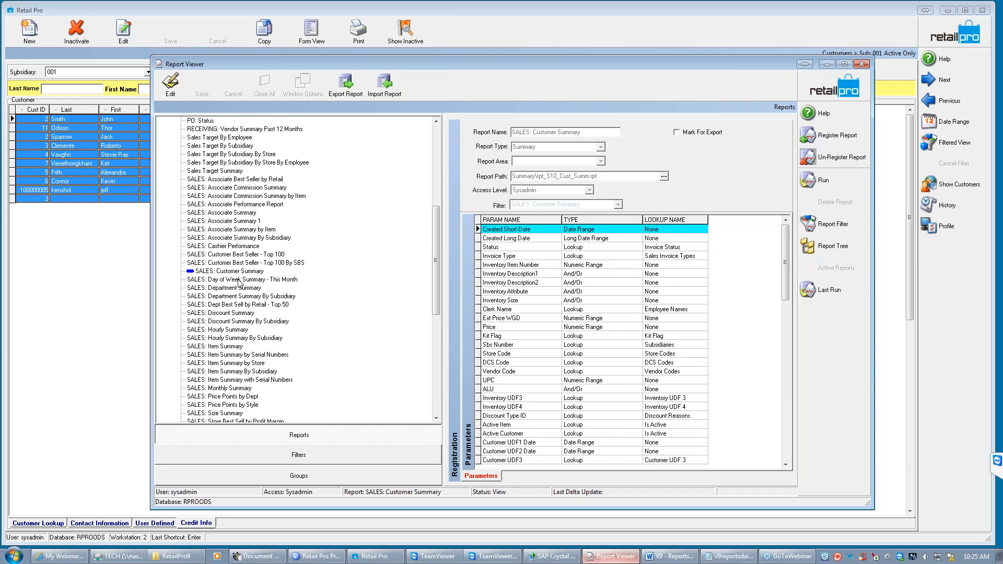
- View the parameters of the Day of Week Summary - This Month and Cashier Performance reports, and reselect SALES: Customer Summary
click(220, 281)
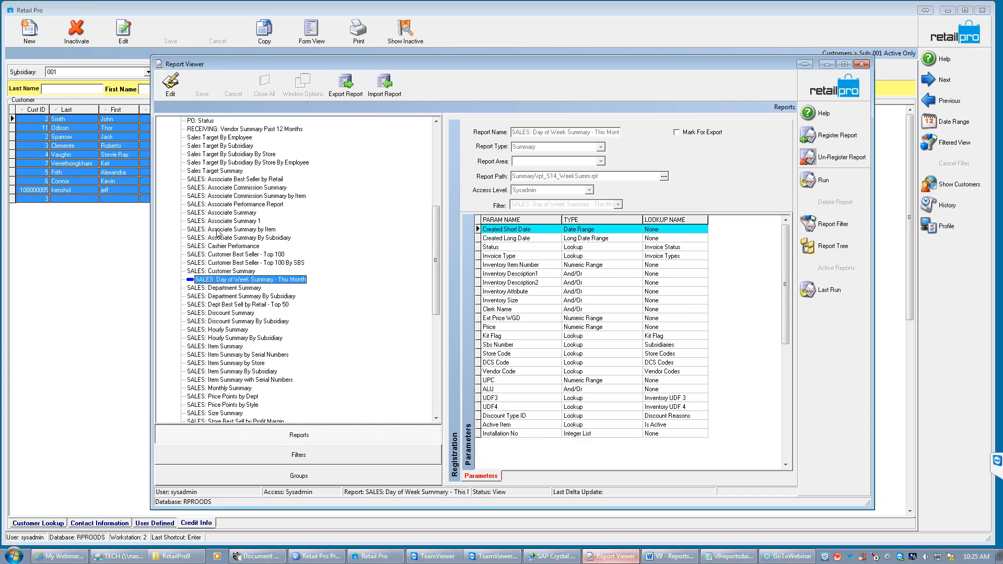
click(222, 247)
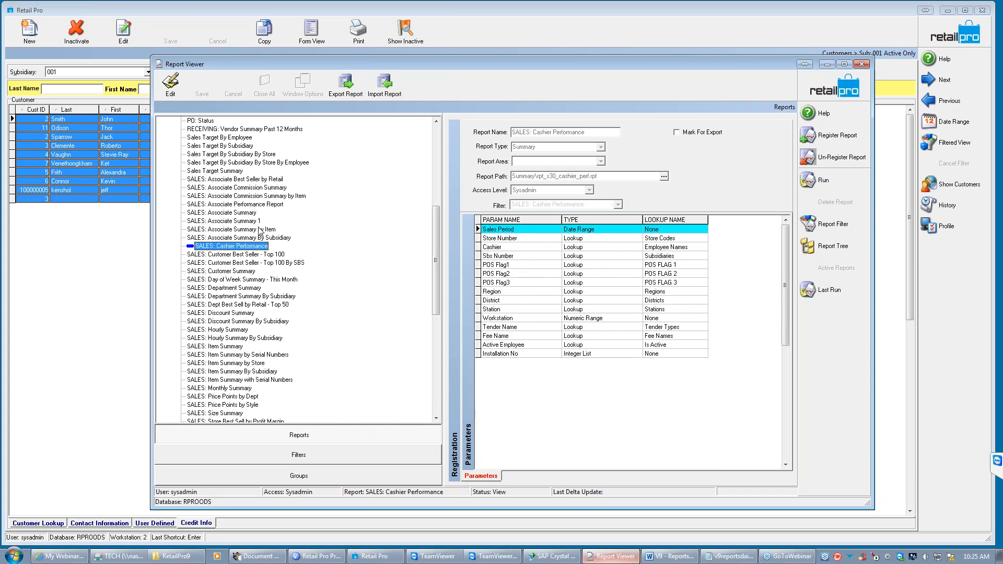
click(227, 271)
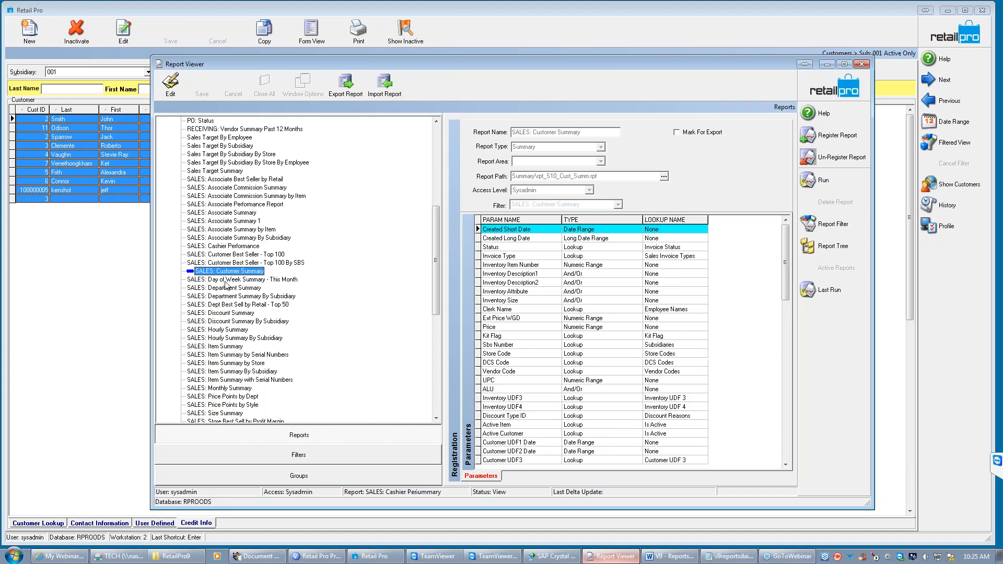
- Try to open the last run of the customer summary, dismiss the print engine error and try to exit Report Viewer
click(838, 290)
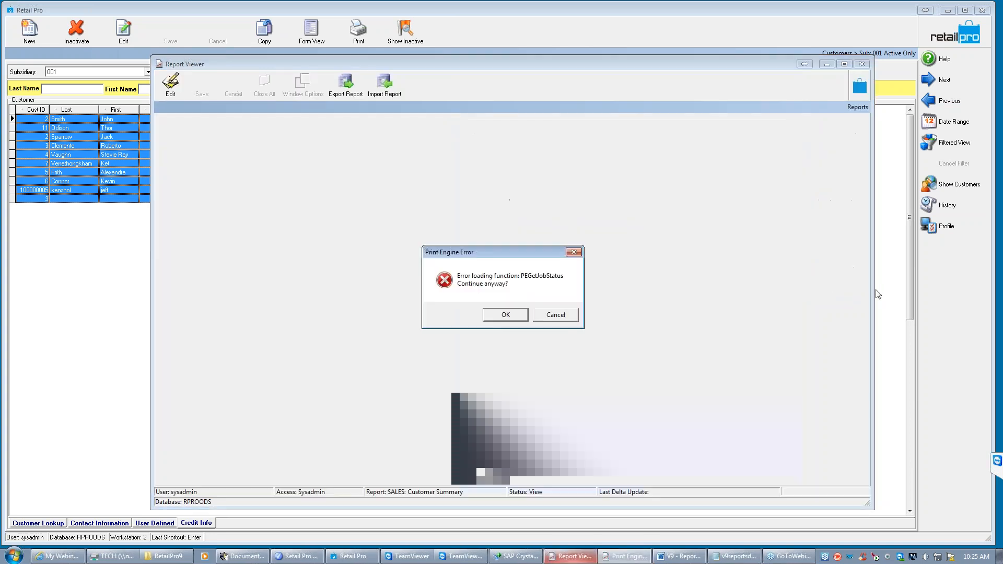
click(566, 335)
click(861, 64)
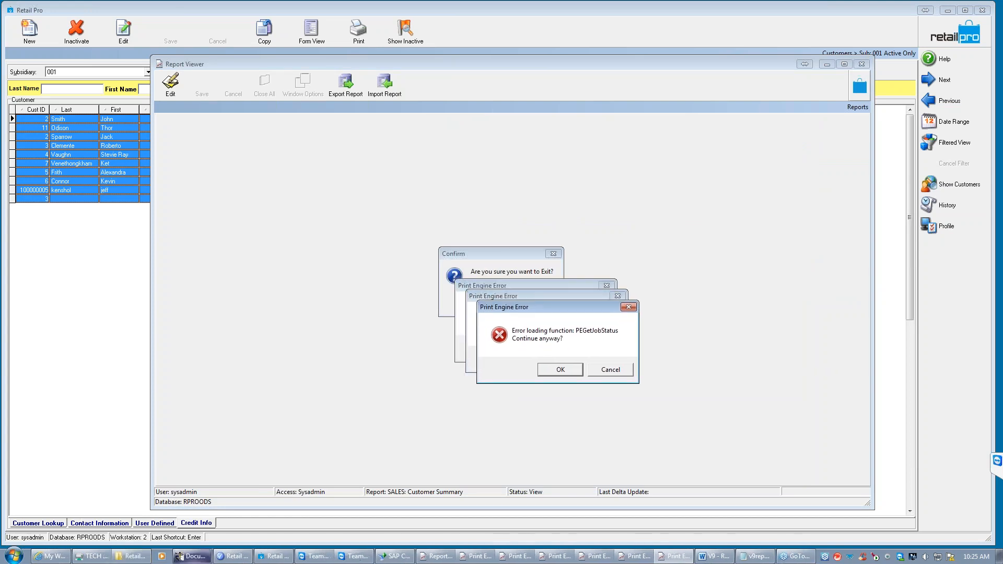
- Force-end the RPRO9Reports.exe process in Windows Task Manager to close the frozen Report Viewer, and minimise Task Manager
right_click(818, 557)
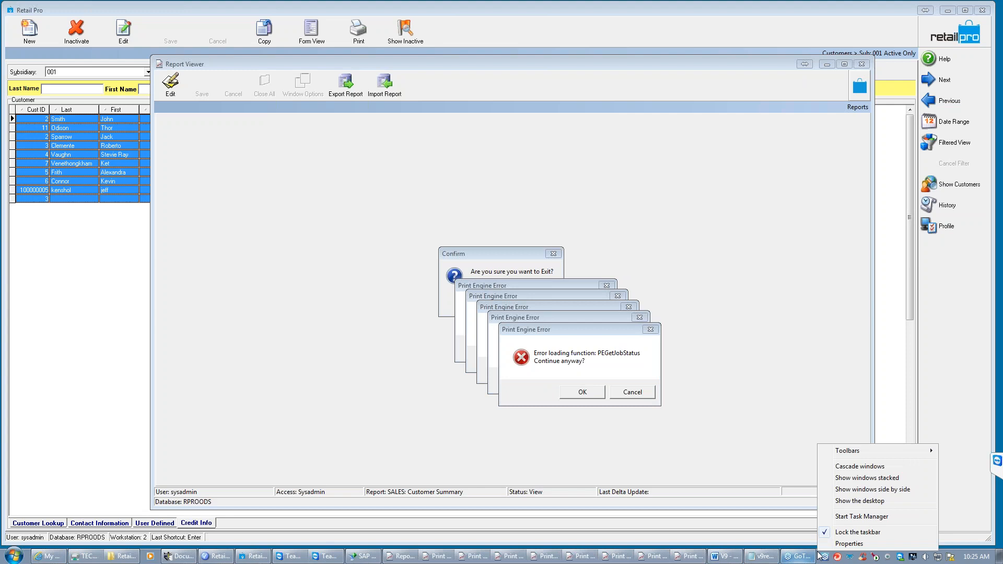
click(861, 516)
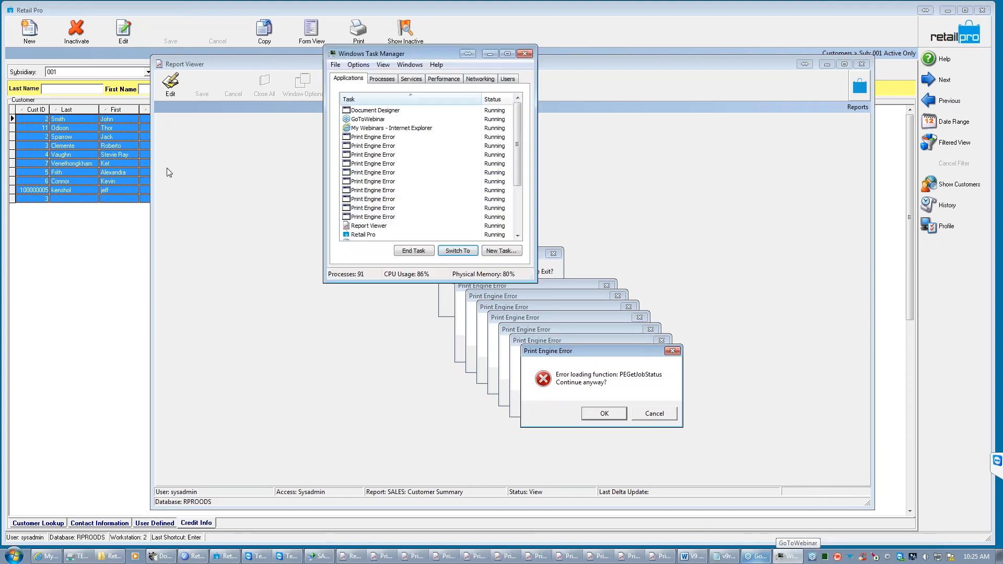
click(382, 78)
click(377, 98)
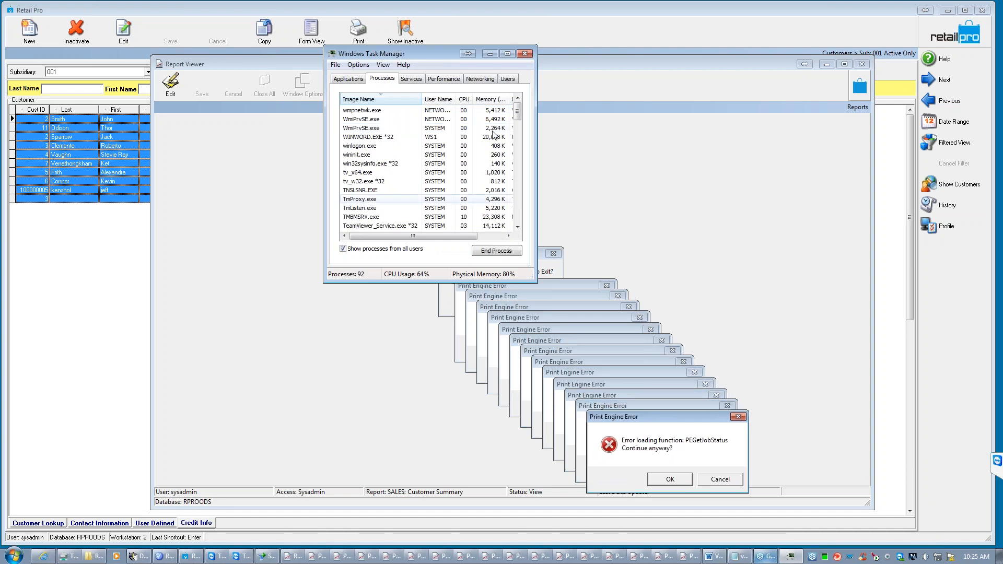
scroll(517, 227, down, 4)
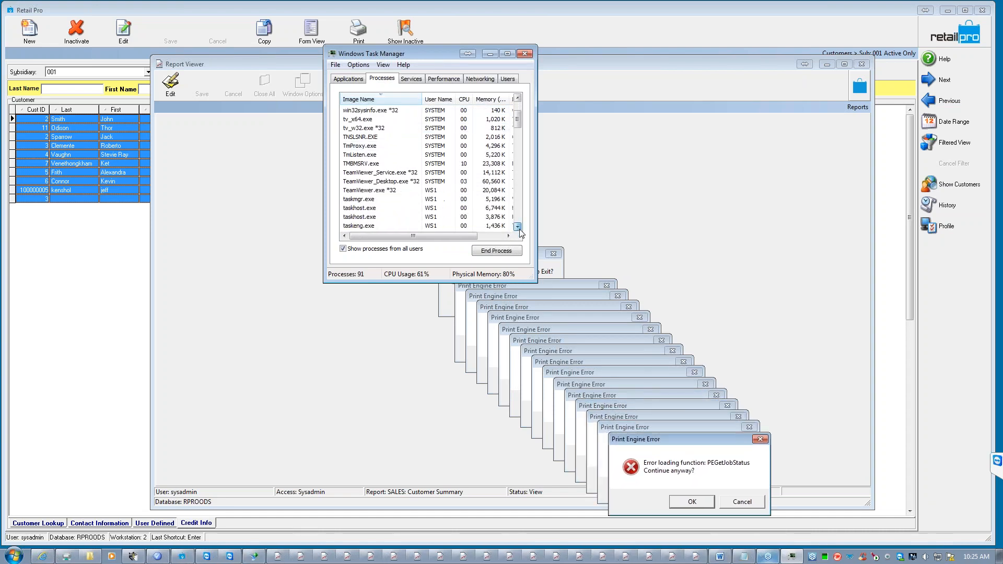
scroll(517, 227, down, 3)
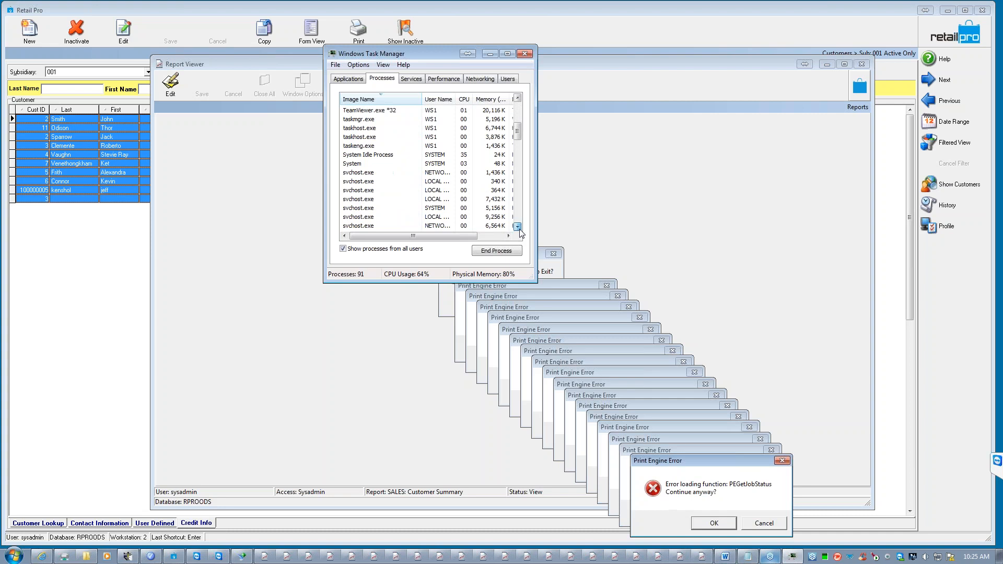
click(517, 227)
click(368, 216)
click(491, 252)
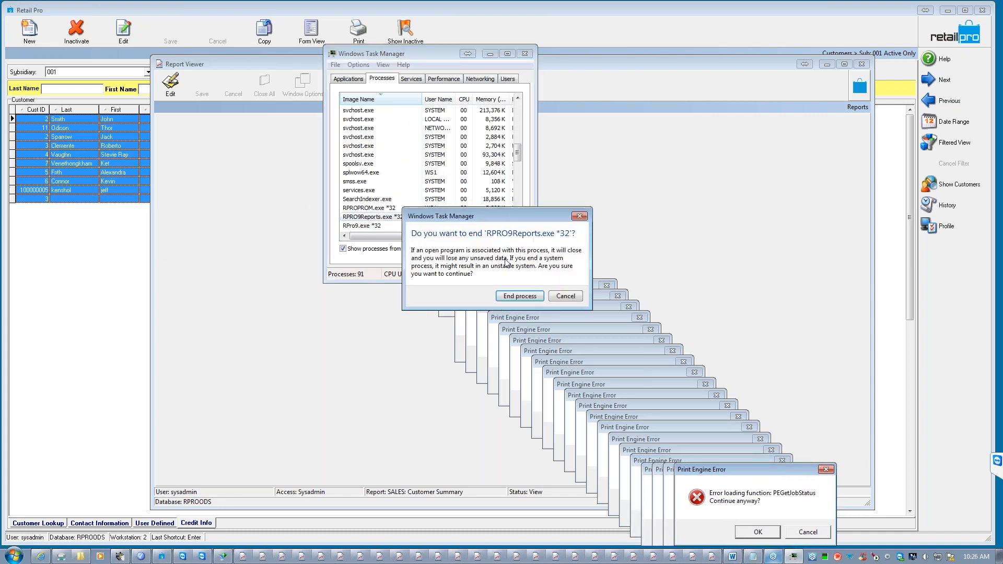
click(516, 297)
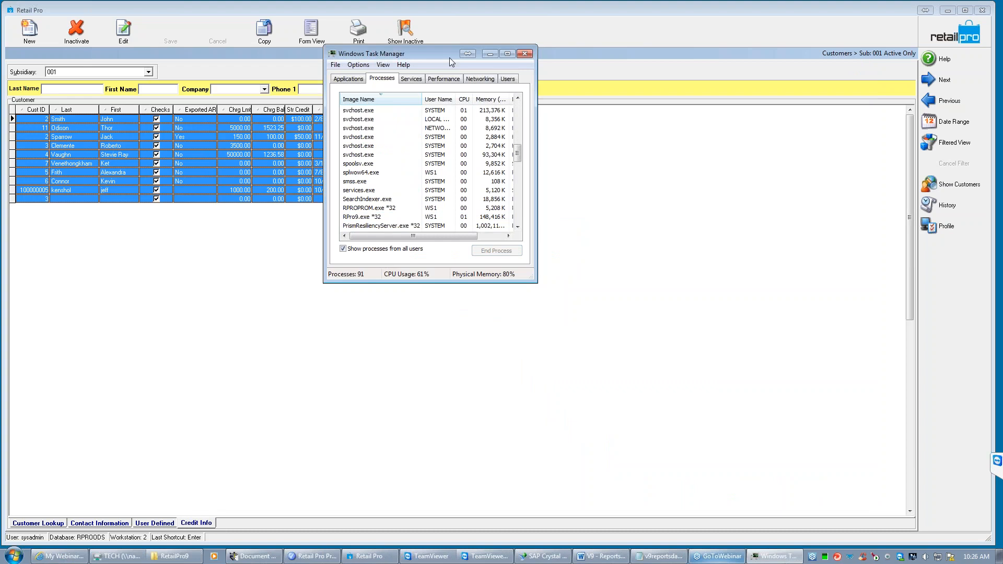
click(490, 54)
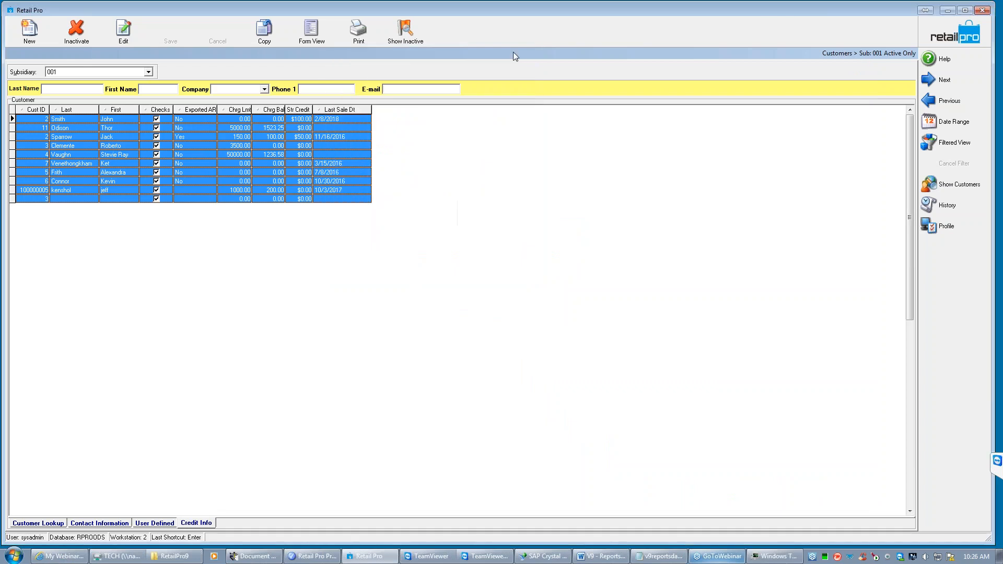
- Minimise Retail Pro, relaunch Retail Pro 9 Reports from the desktop and log on as sysadmin with the account password
click(947, 12)
double_click(933, 121)
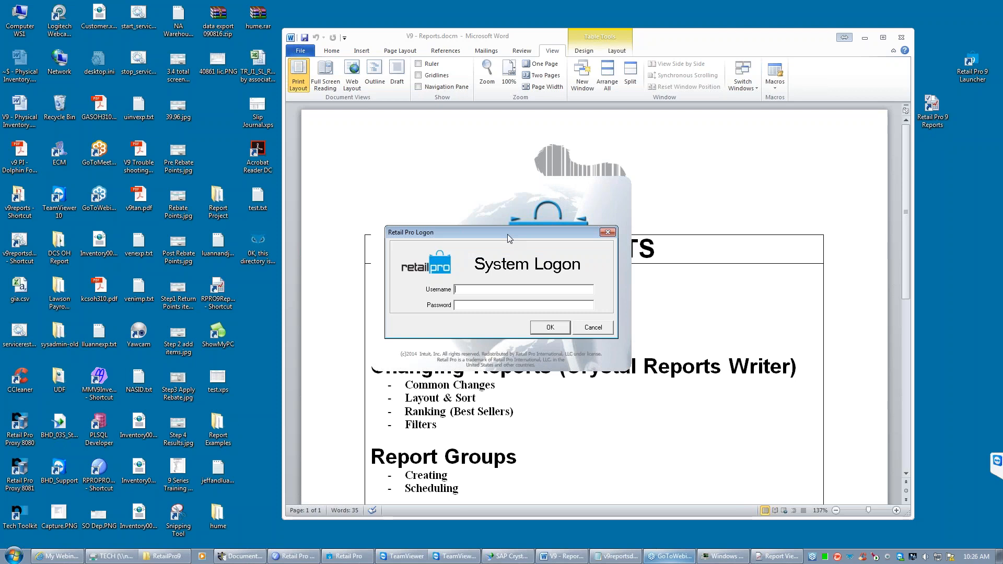
text(syusad)
key(BackSpace)
key(BackSpace)
text(admin)
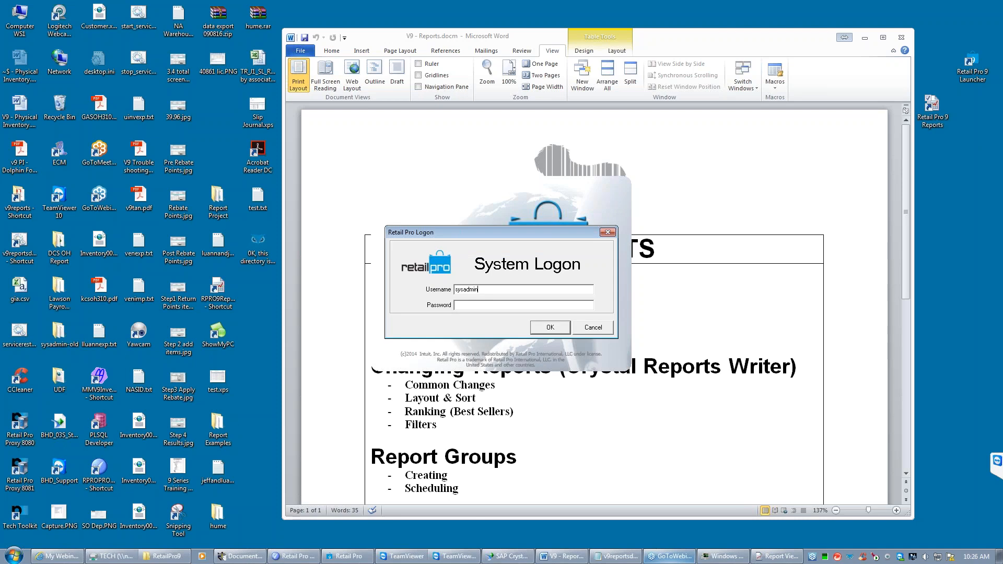
text(********)
key(Return)
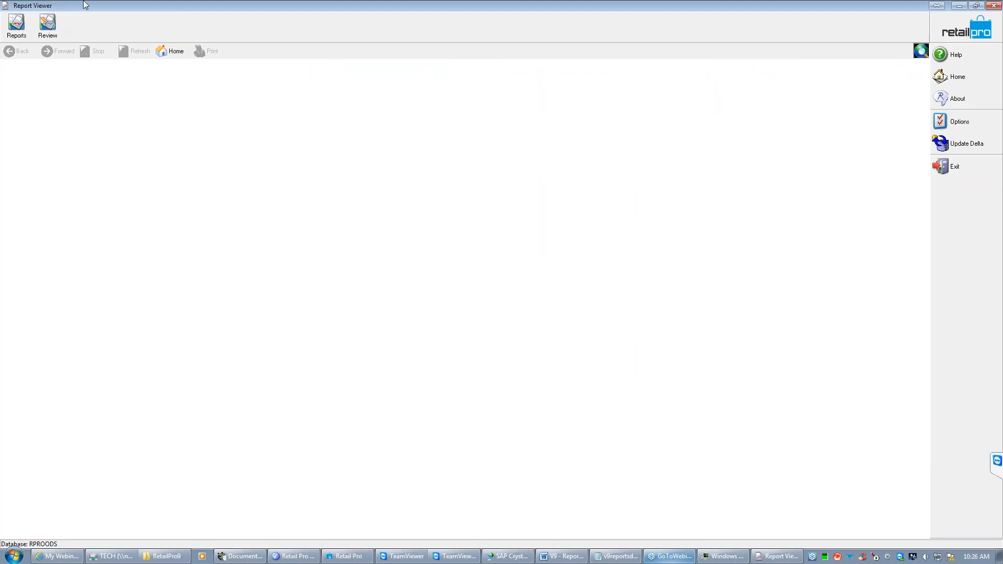
- Open the reports list, expand the Summary category and widen the report tree so the full report names fit
click(21, 32)
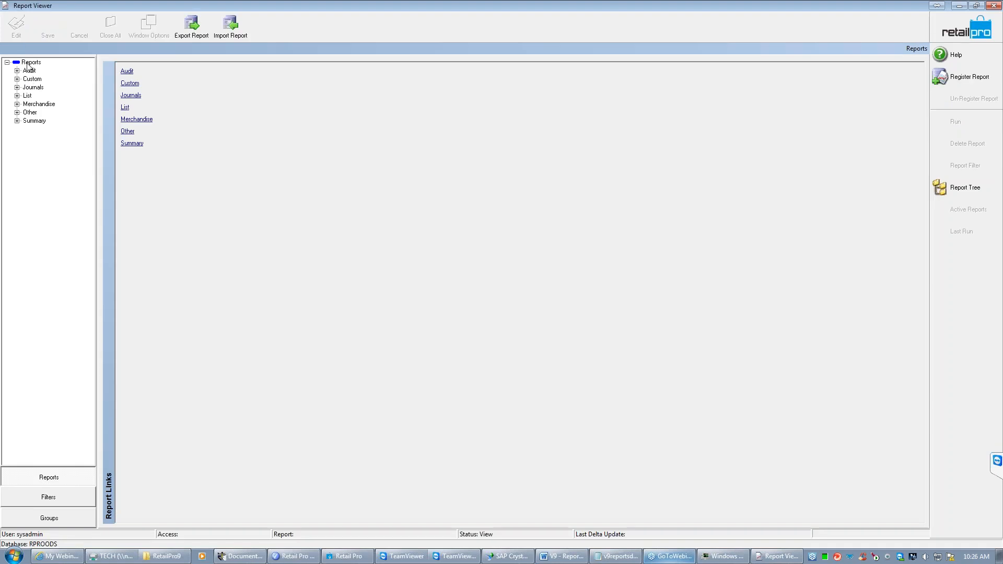
click(17, 120)
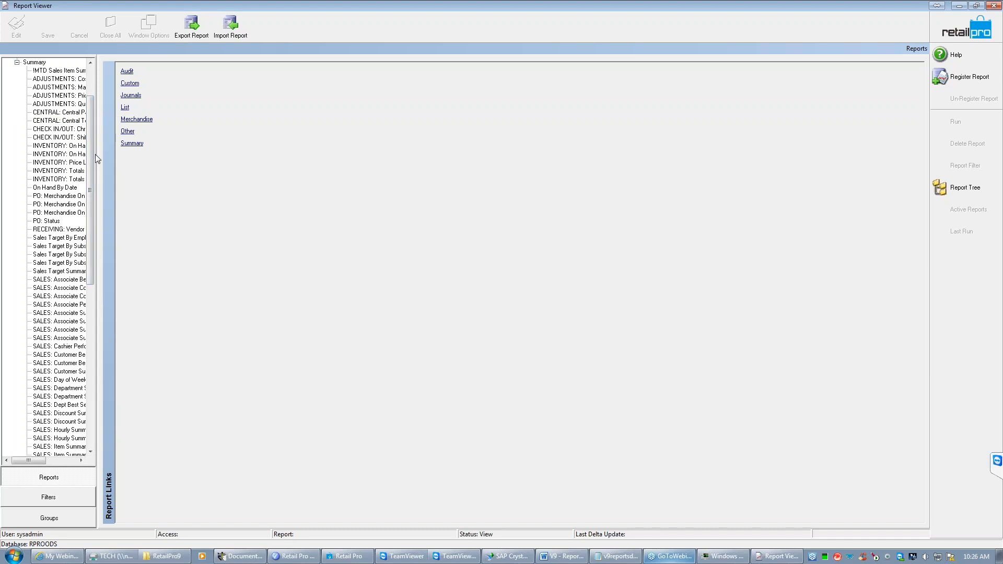
drag(96, 158, 217, 158)
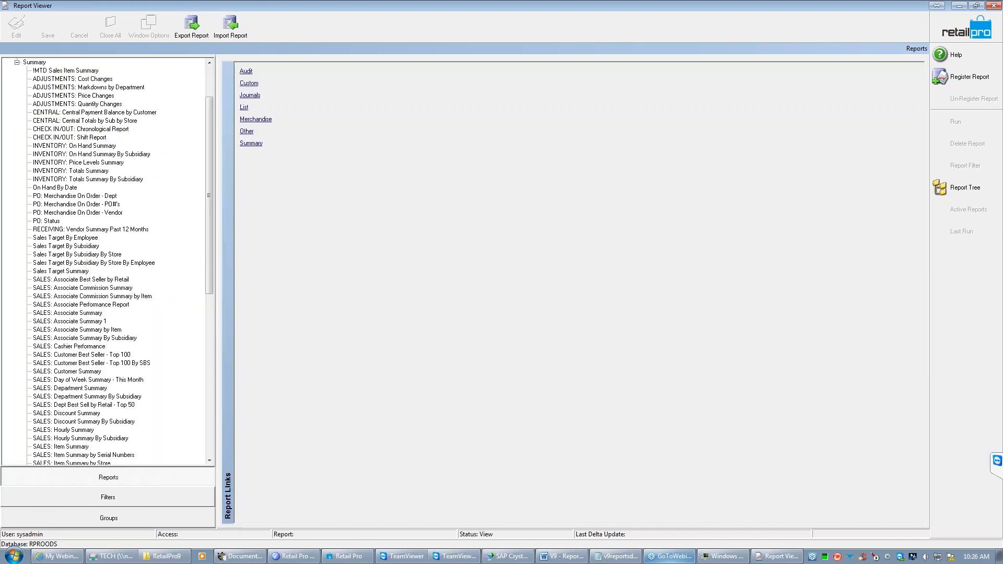
- Restore Report Viewer from full screen, enlarge the window and reposition it over the desktop
click(975, 6)
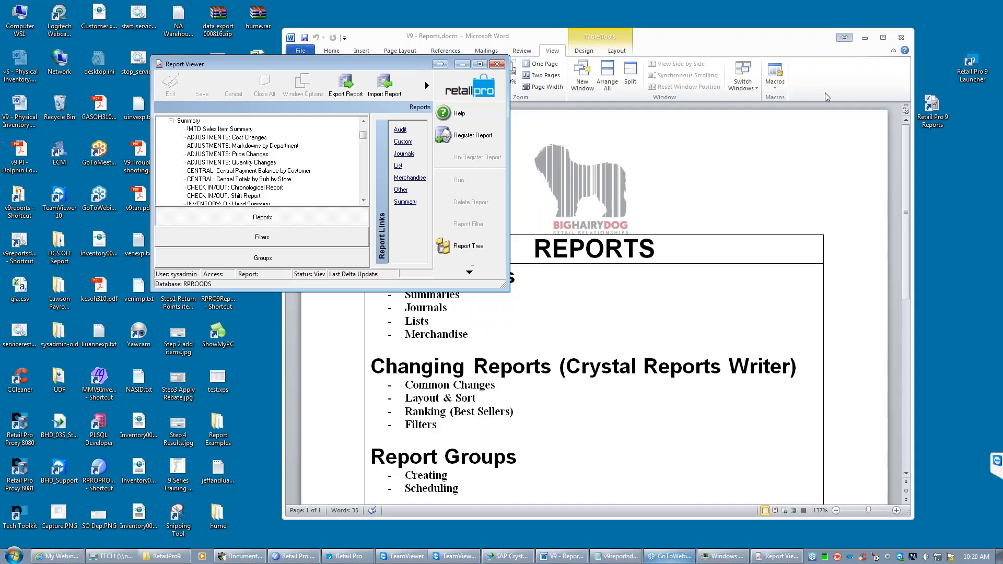
drag(506, 289, 880, 494)
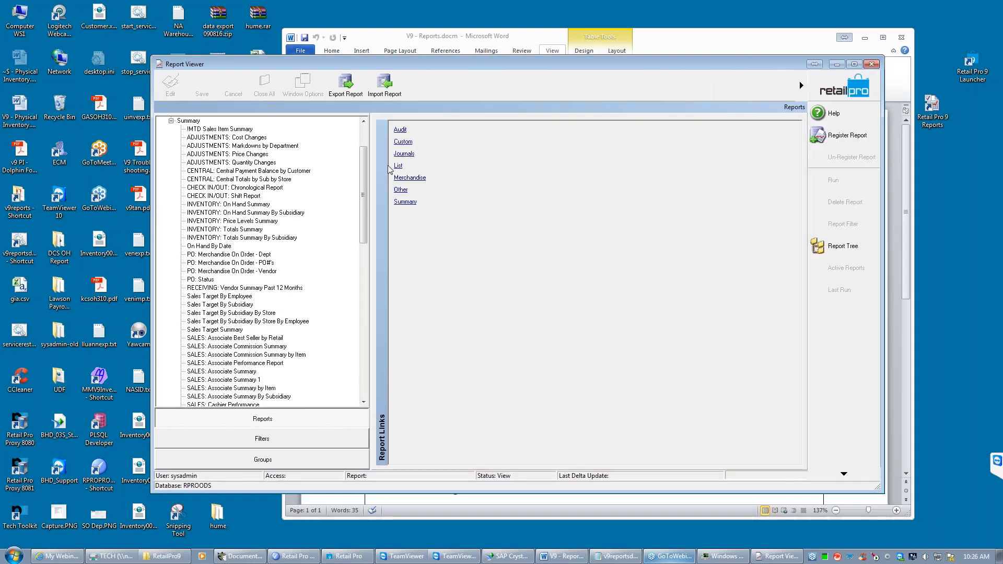
drag(481, 64, 545, 67)
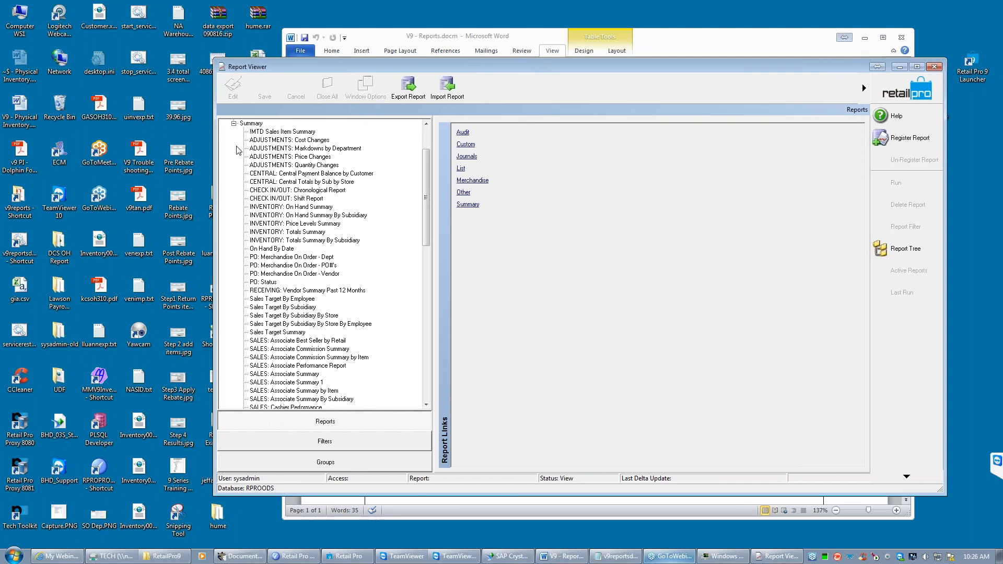
- Put the !MTD Sales Item Summary report into edit mode and display its Access Level choices
click(270, 134)
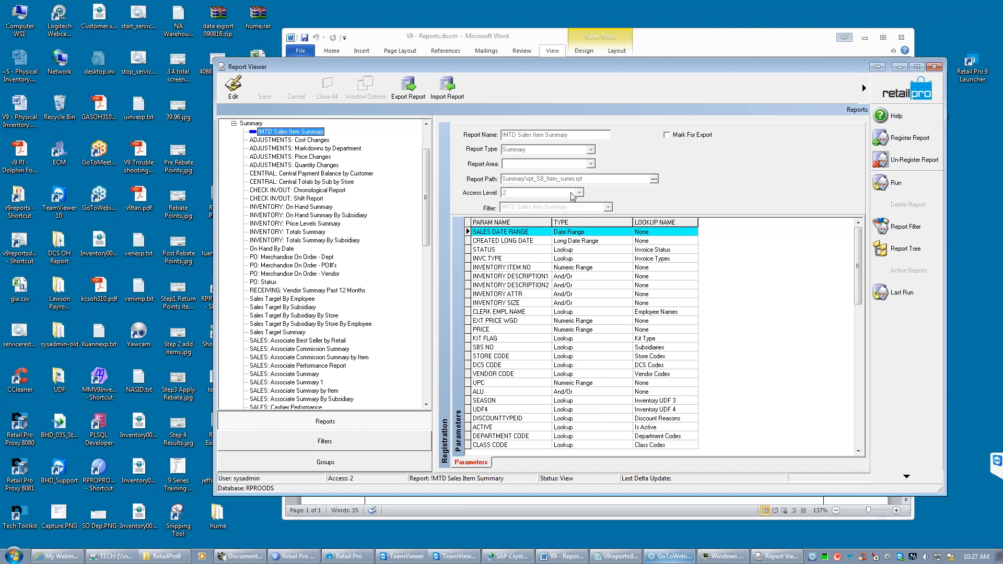
click(235, 89)
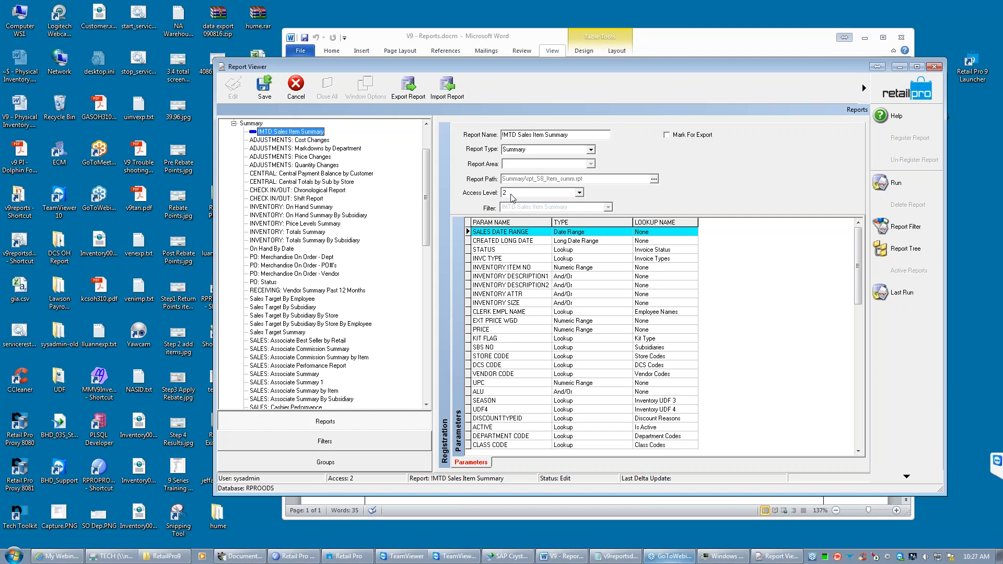
click(580, 193)
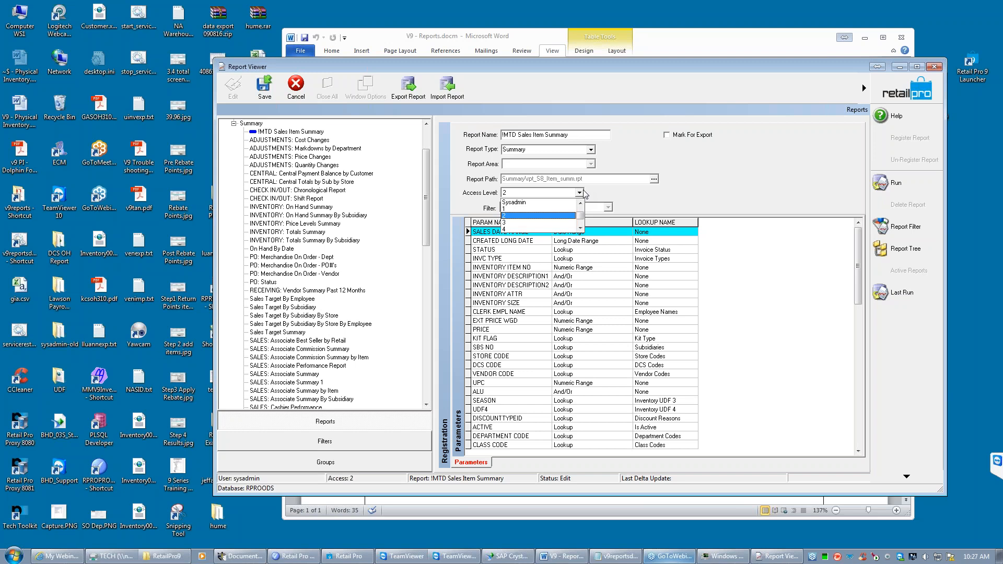
- Switch to Retail Pro, list the employees in employee management, and open the form view of an employee without a login
click(347, 555)
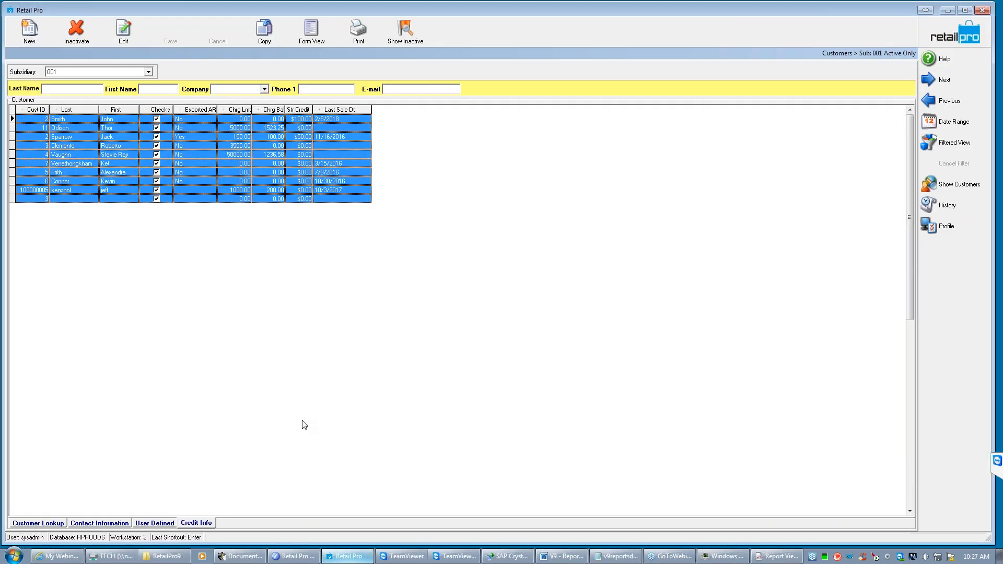
click(951, 36)
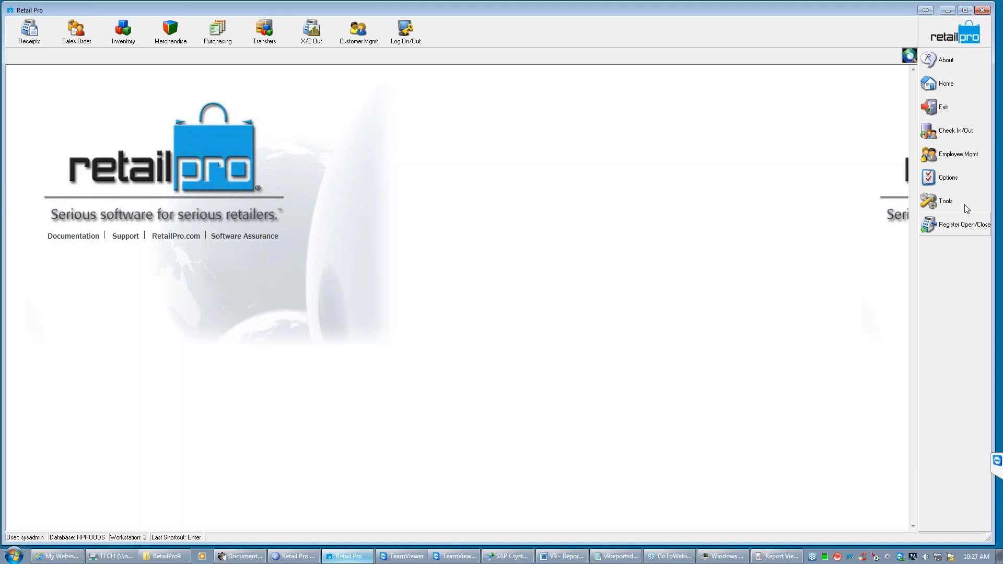
click(961, 157)
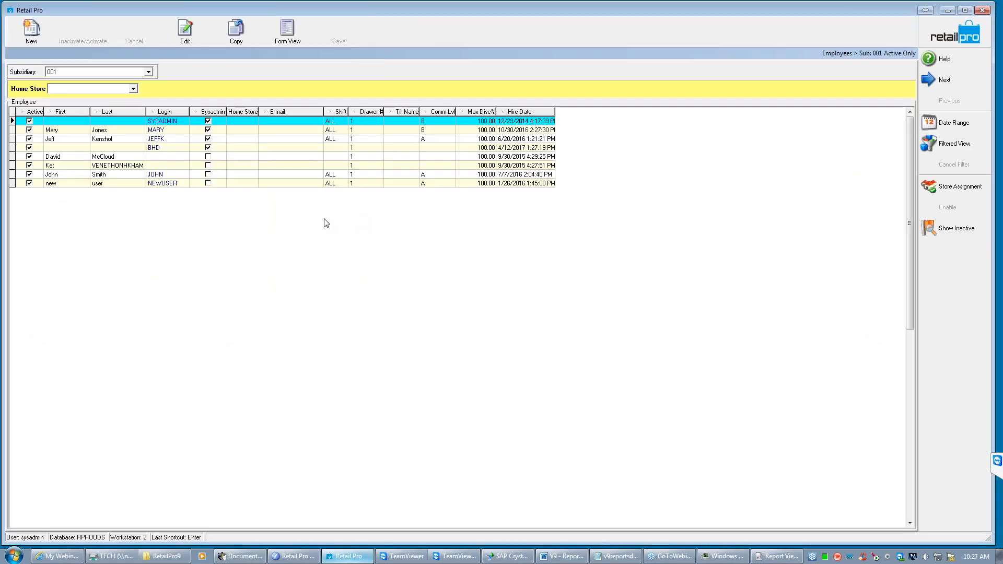
click(177, 148)
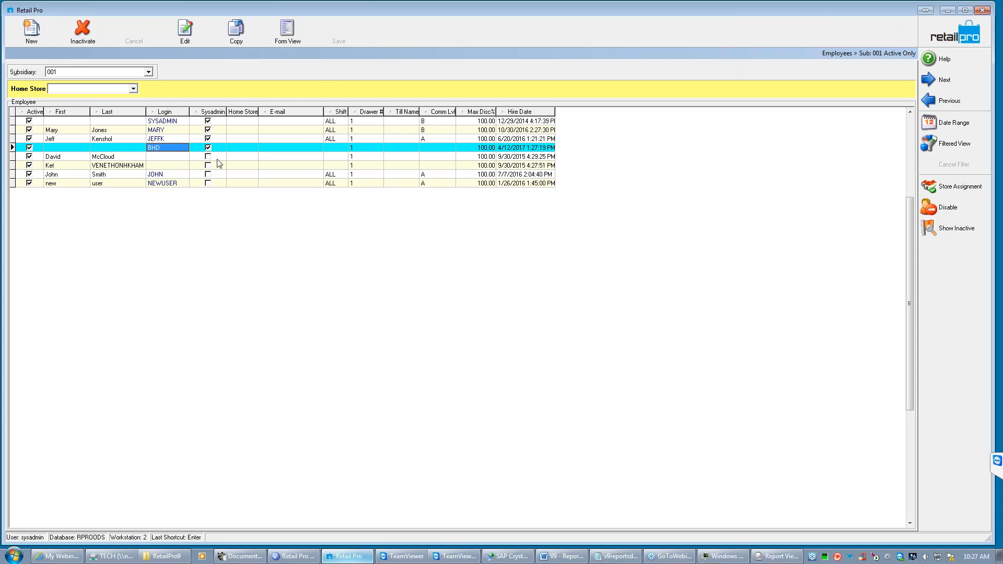
click(180, 165)
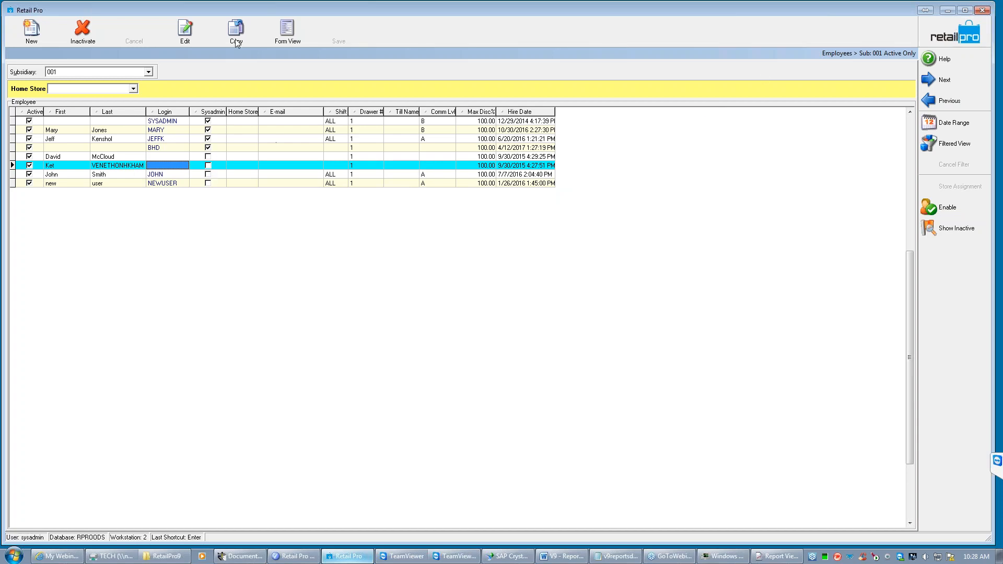
click(278, 39)
click(285, 36)
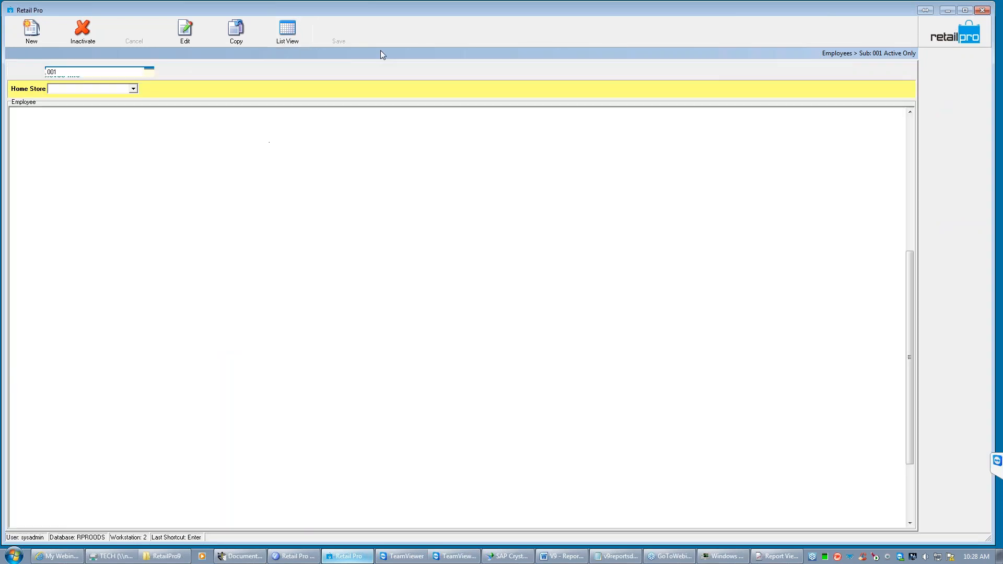
- Return to the home screen, open the security groups and display the MANAGERS group in form view
click(956, 34)
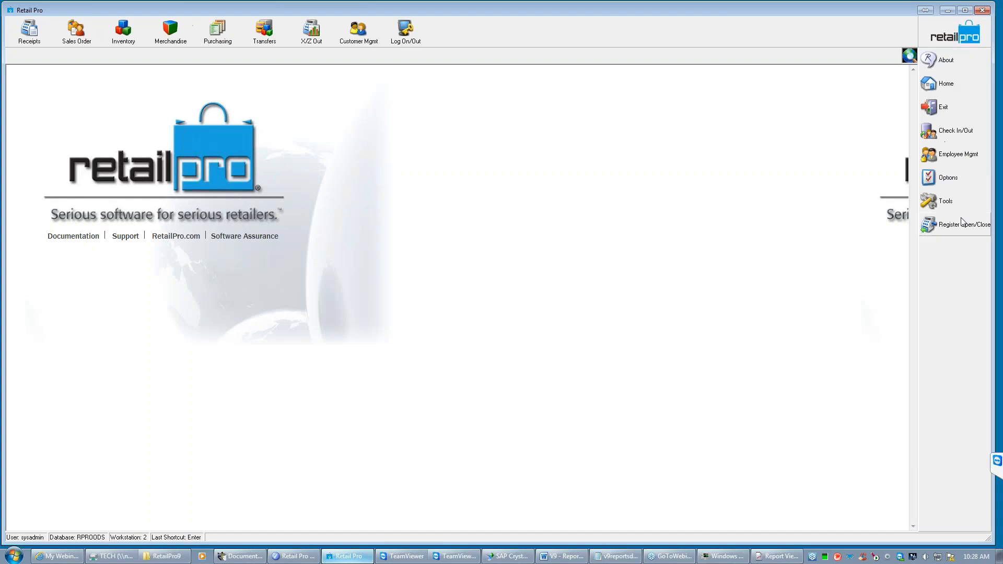
click(963, 151)
click(882, 160)
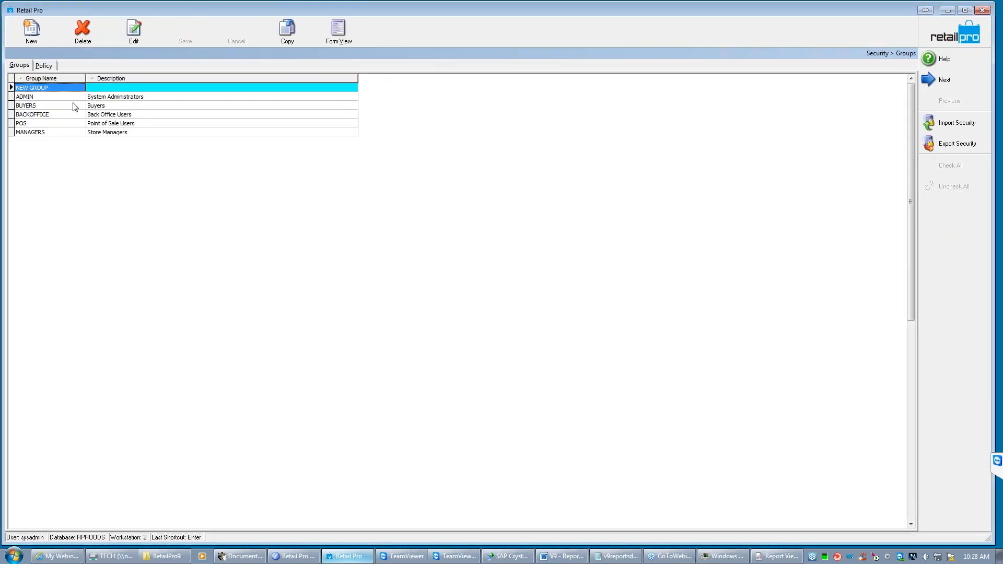
click(54, 133)
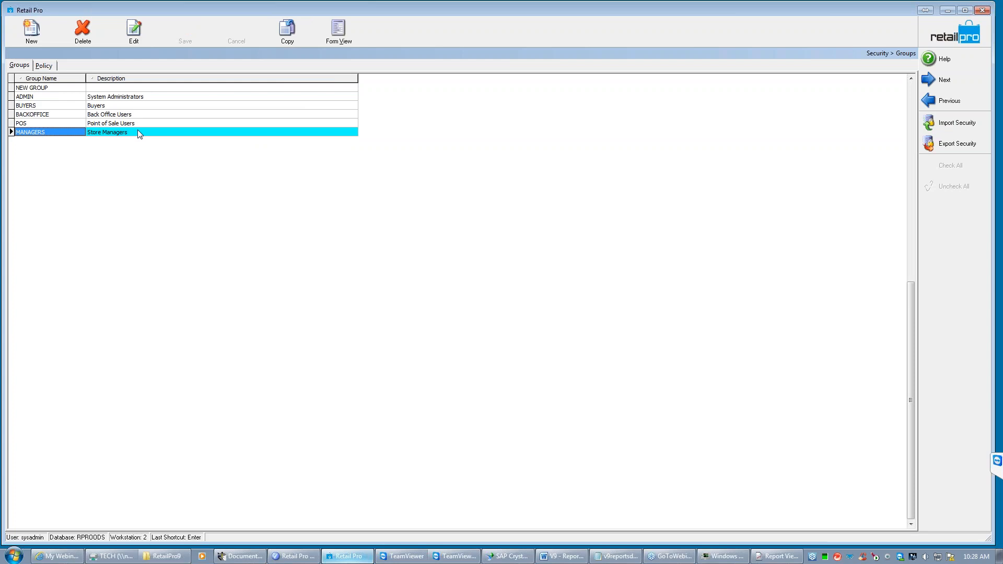
click(339, 30)
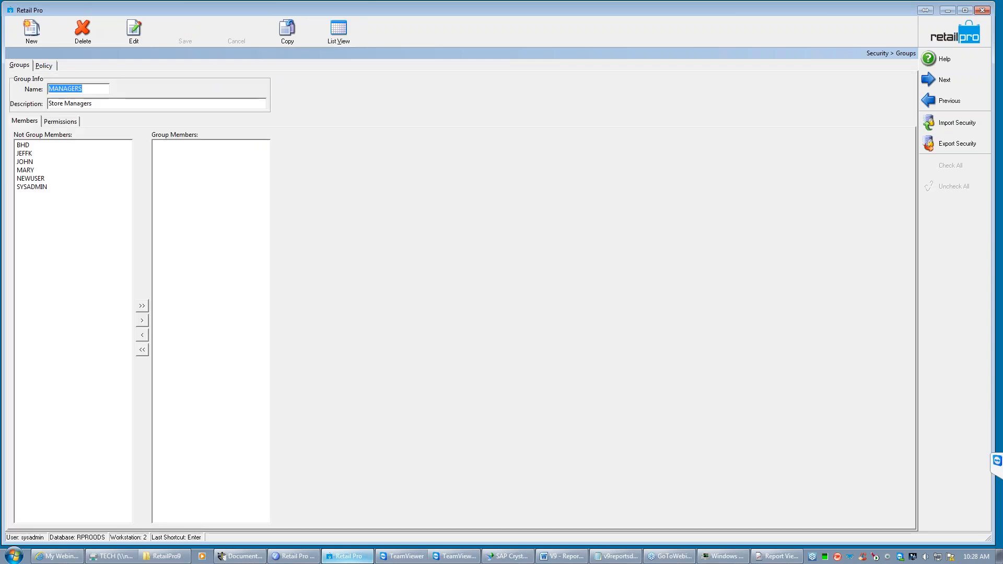
- Display the MANAGERS group's permissions for the SYSTEM level of the REPORTS application
click(61, 123)
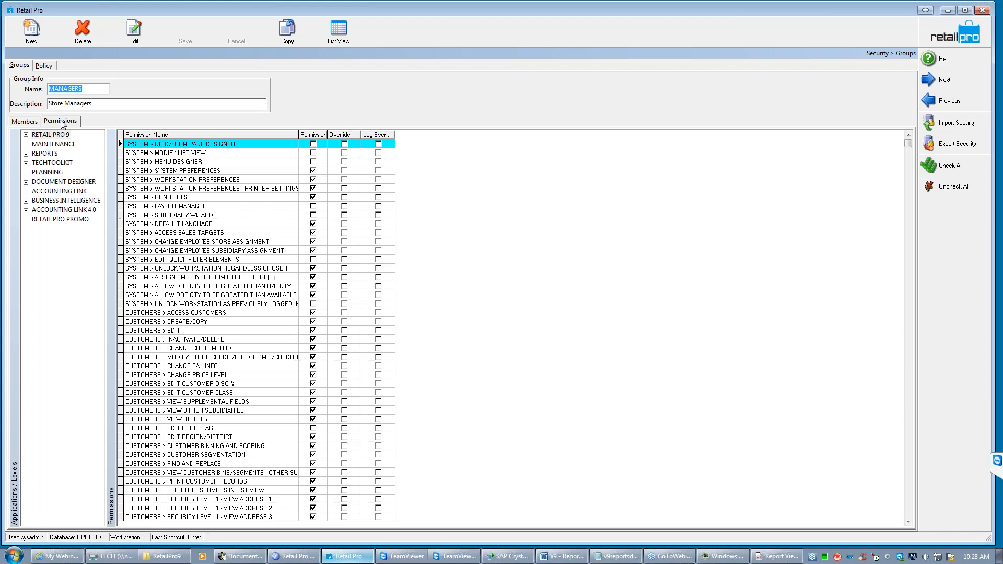
click(25, 154)
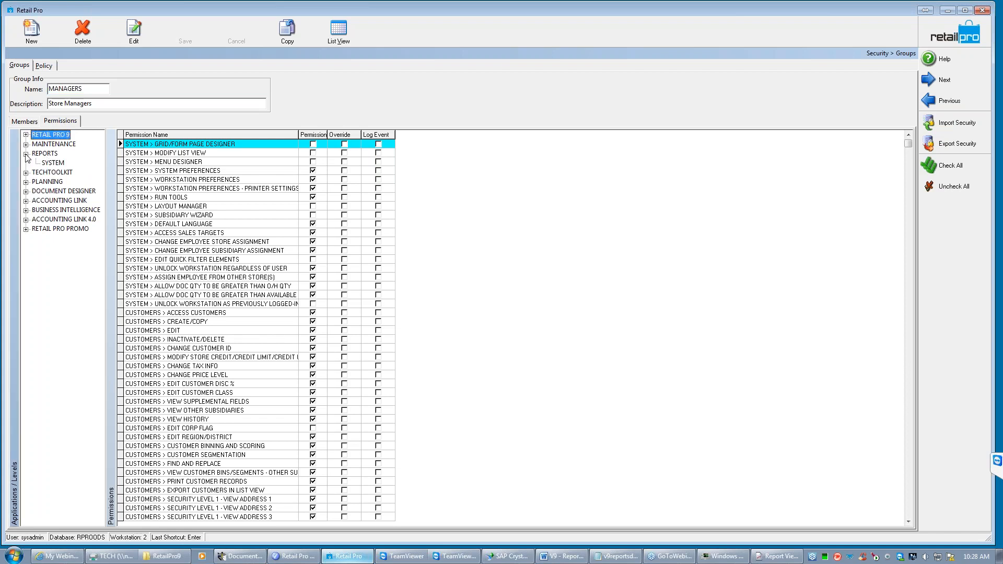
click(55, 164)
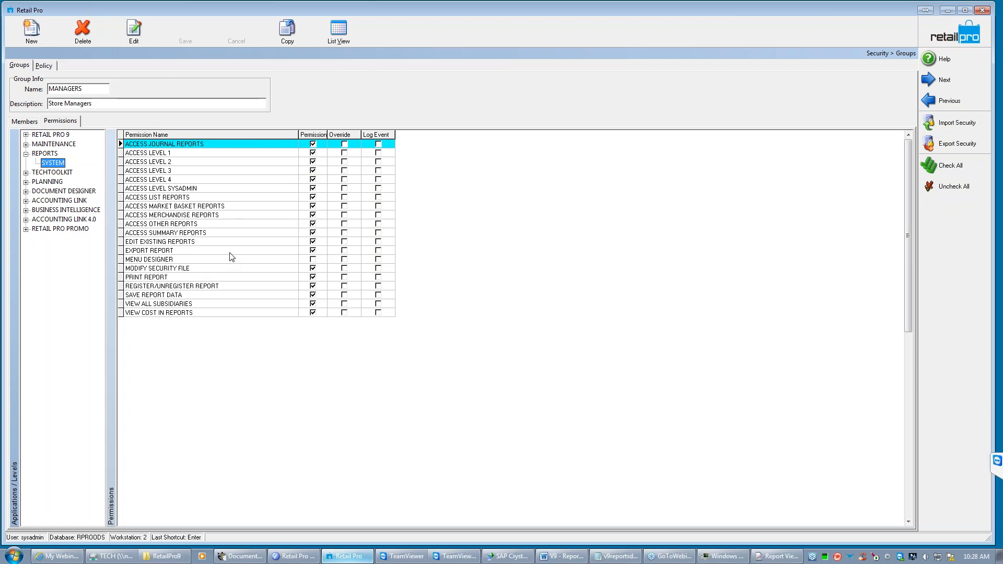
- Remove the EDIT EXISTING REPORTS permission from the MANAGERS group
click(277, 243)
click(313, 243)
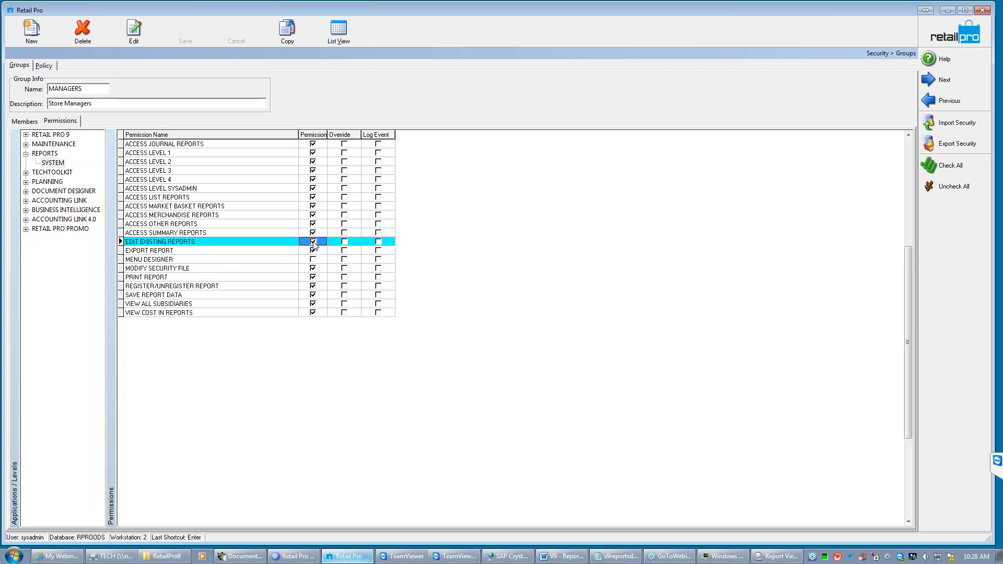
click(313, 242)
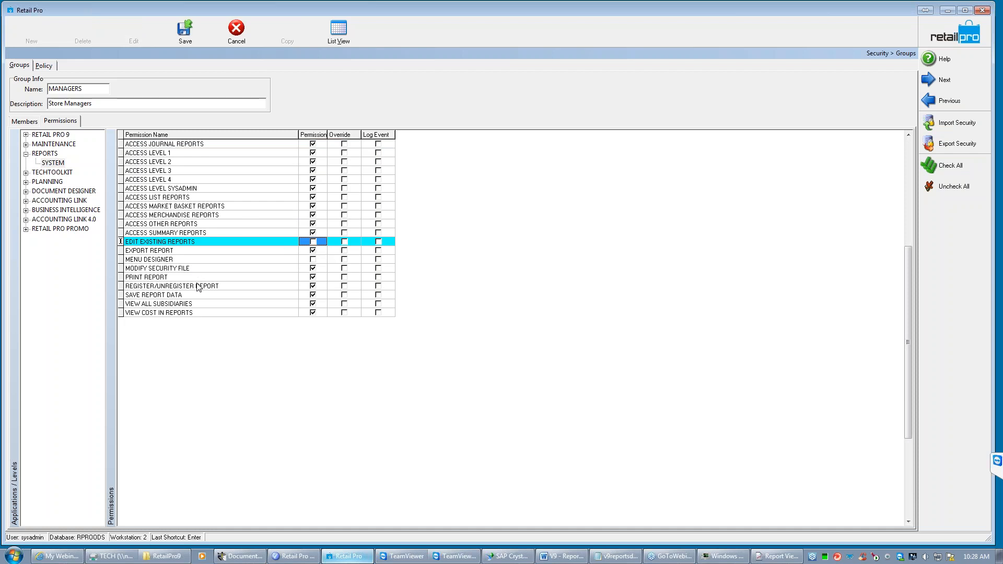
- Remove the REGISTER/UNREGISTER REPORT, SAVE REPORT DATA and VIEW COST IN REPORTS permissions from the MANAGERS group
click(314, 286)
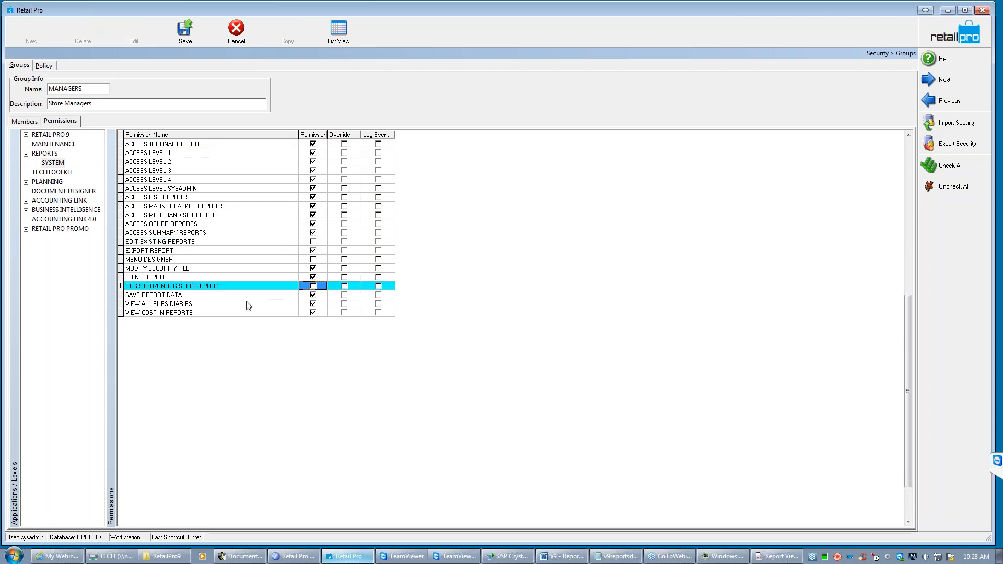
click(313, 296)
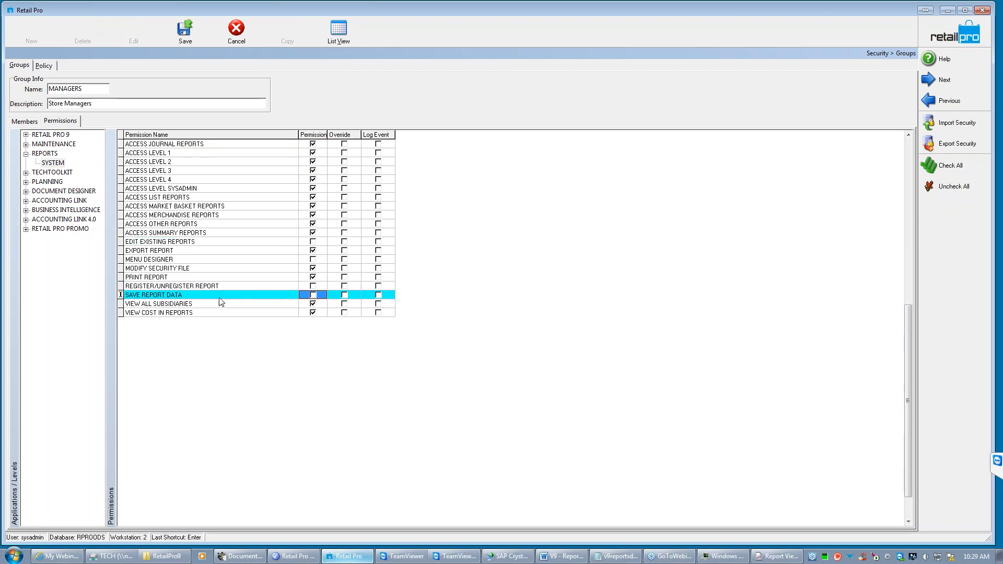
click(152, 314)
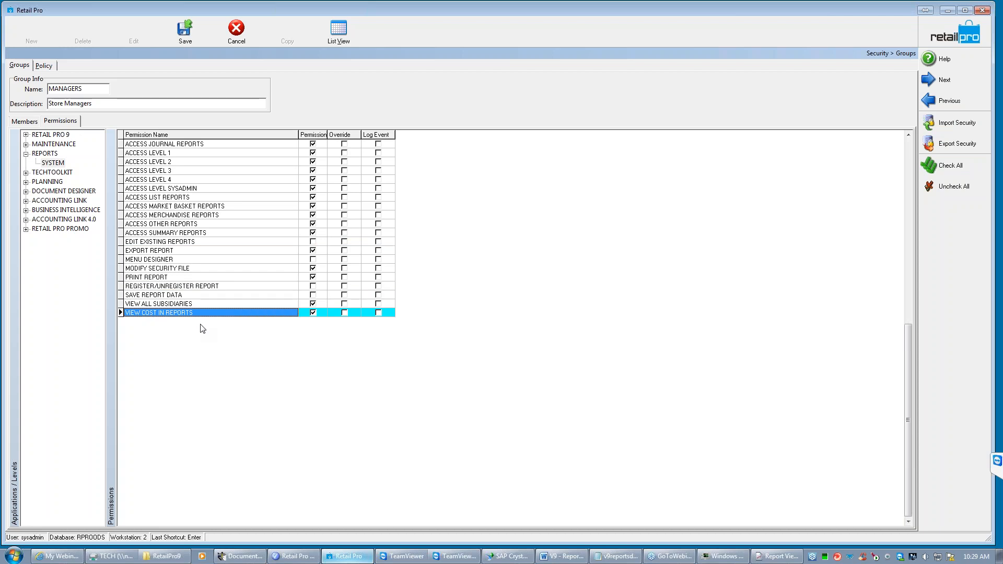
click(313, 313)
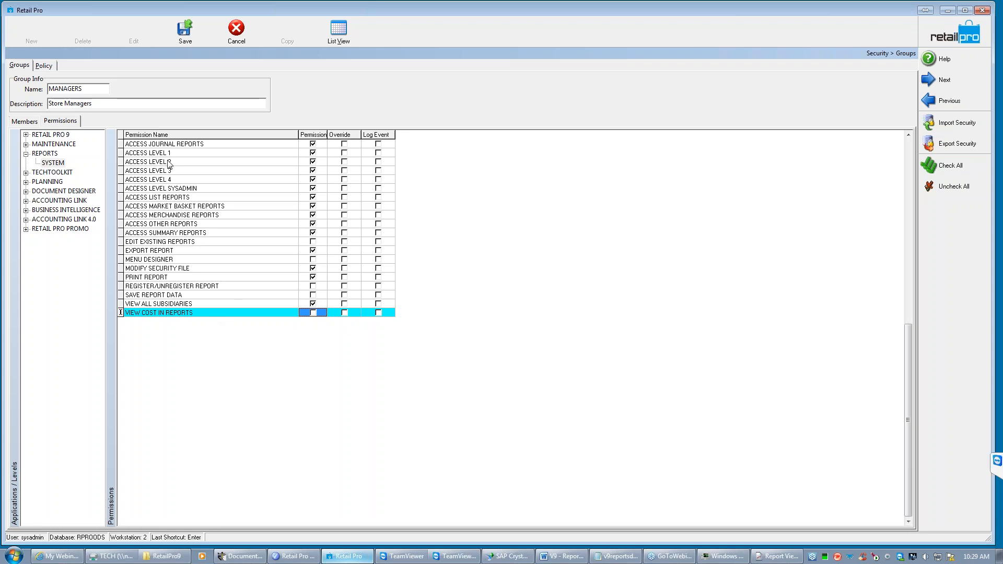
- Remove the ACCESS LEVEL SYSADMIN permission from the MANAGERS group and save the group
click(211, 189)
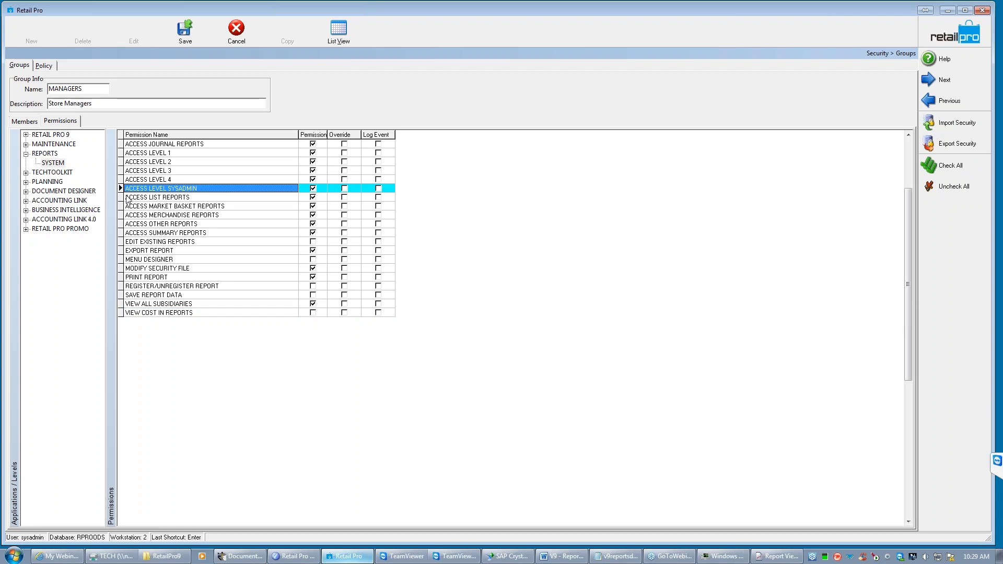
click(316, 189)
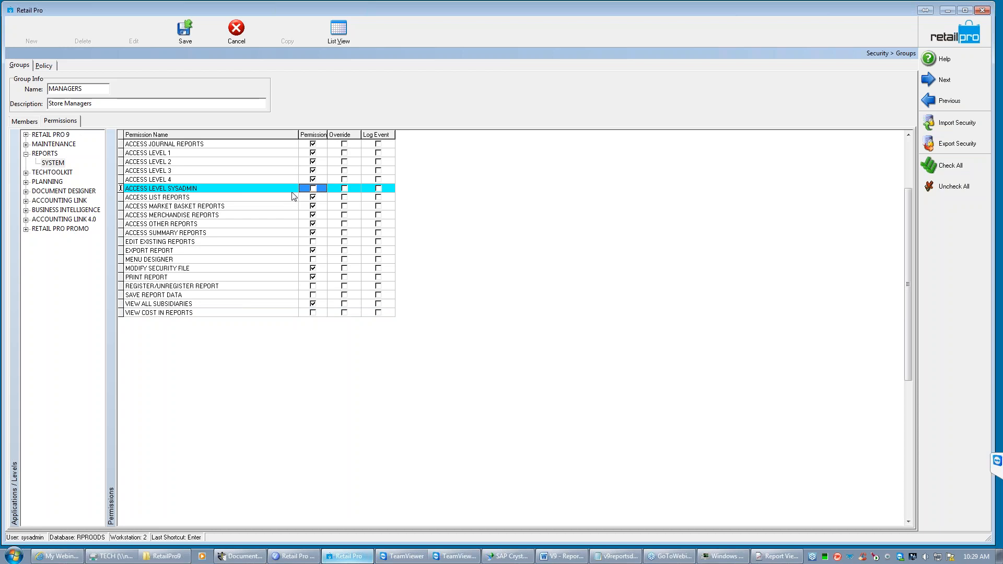
click(185, 31)
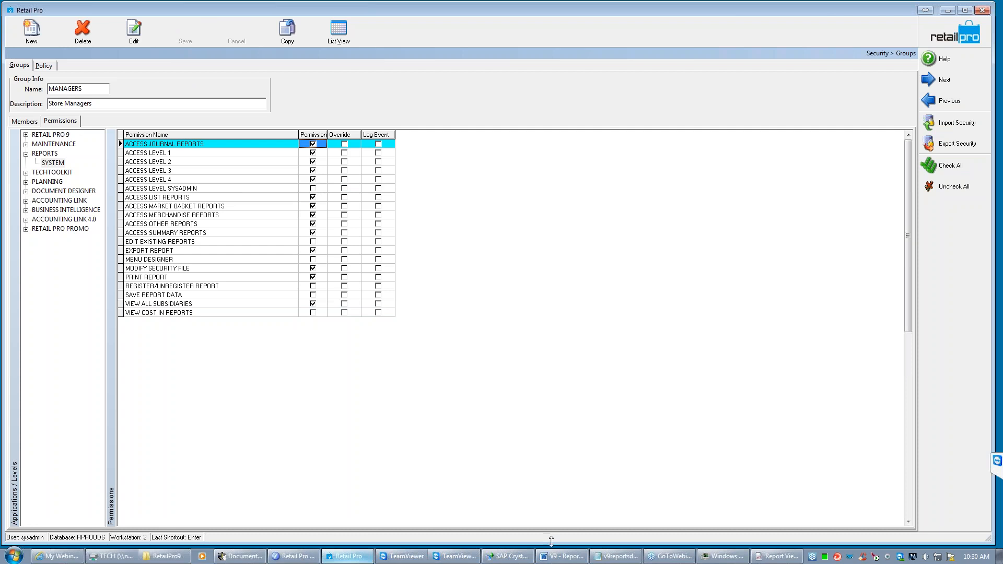
- Switch to the Report Viewer and save the !MTD Sales Item Summary report with access level 2
click(777, 556)
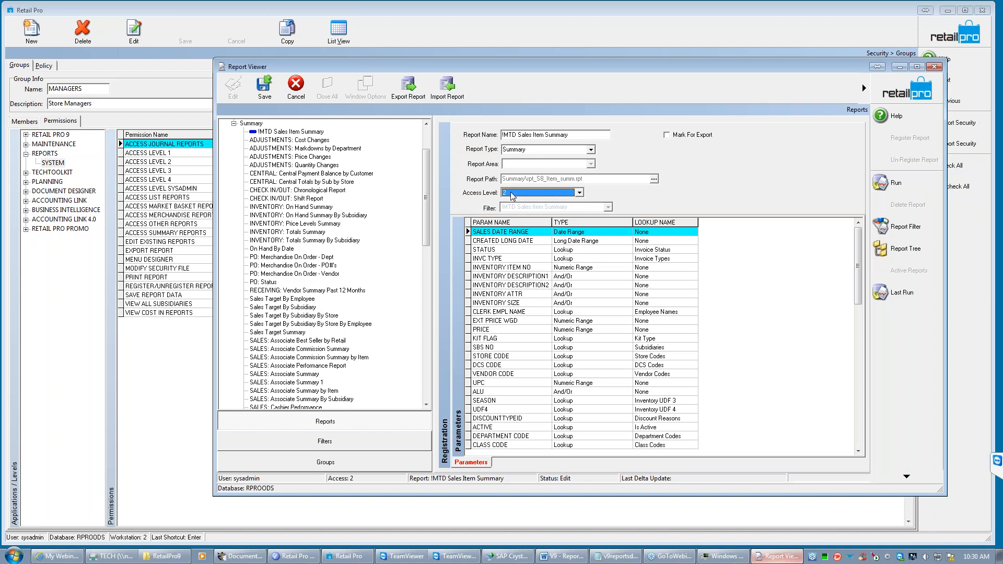
click(264, 86)
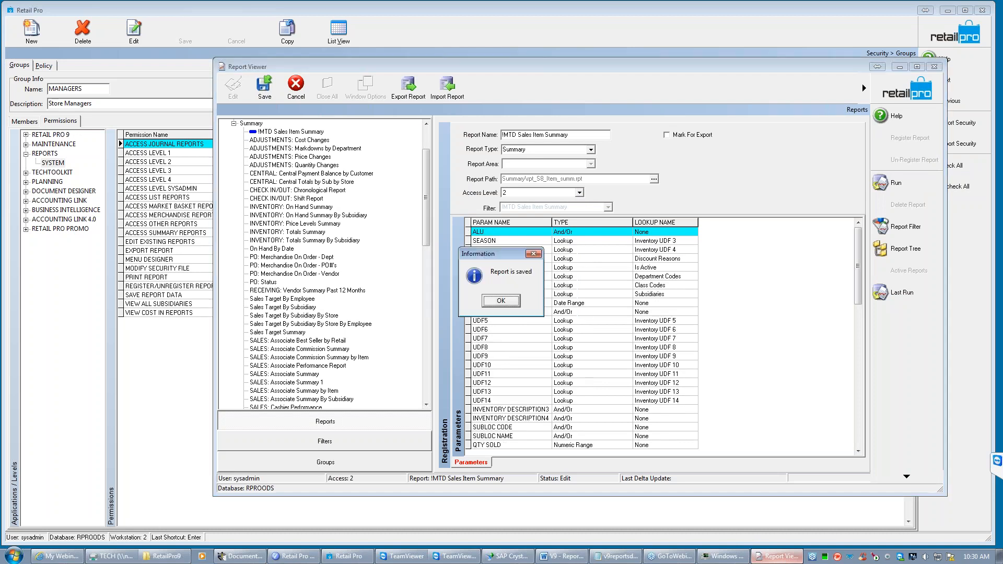
click(498, 303)
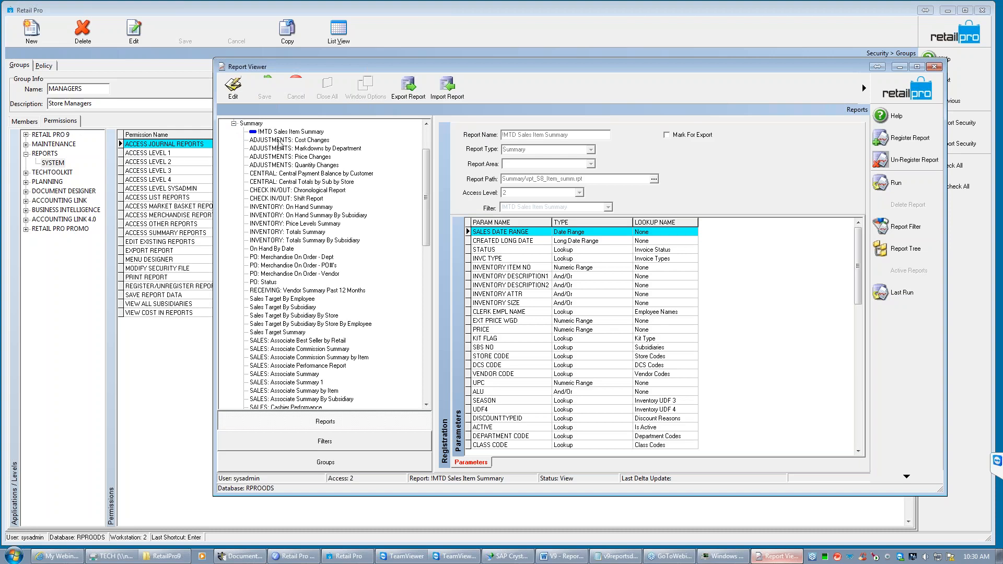
- Compare the access levels of the Cost Changes, Markdowns by Department and !MTD Sales Item Summary reports, then minimize the Report Viewer
click(276, 140)
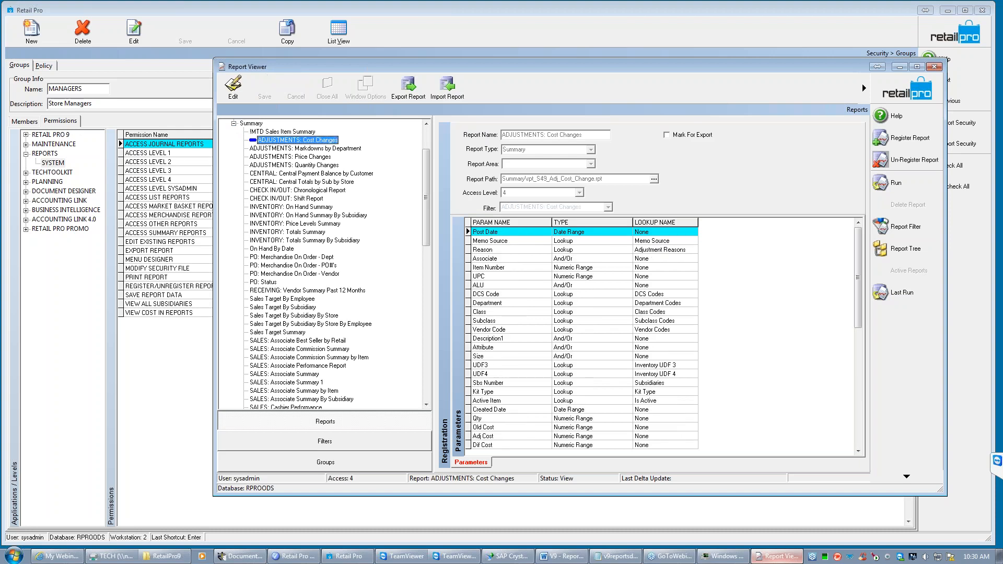
click(281, 149)
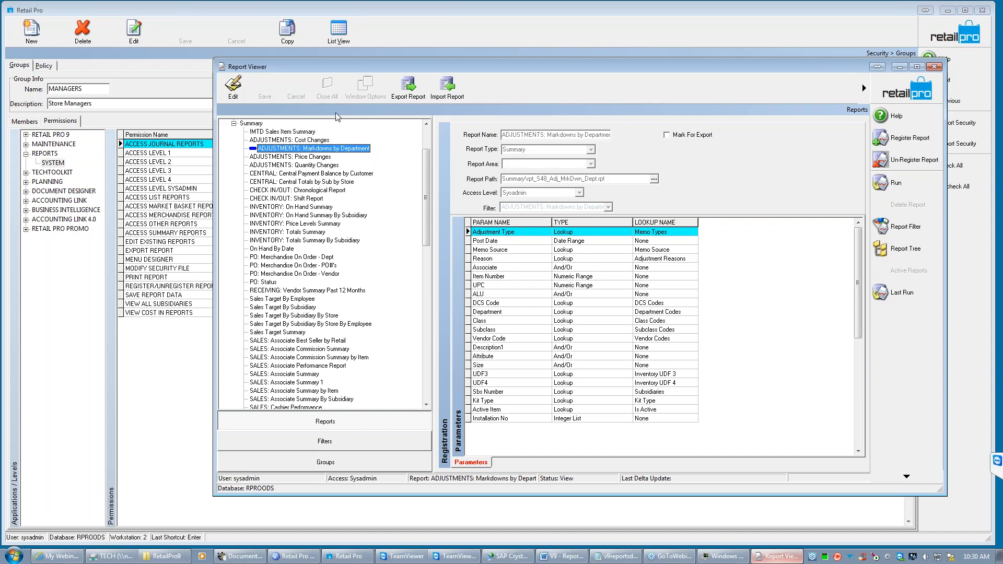
click(285, 132)
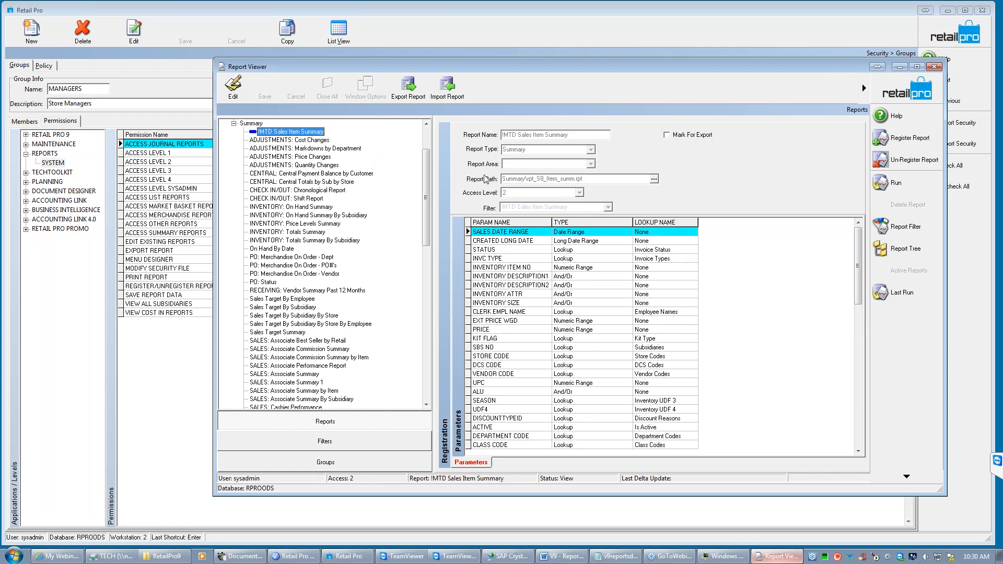
click(899, 67)
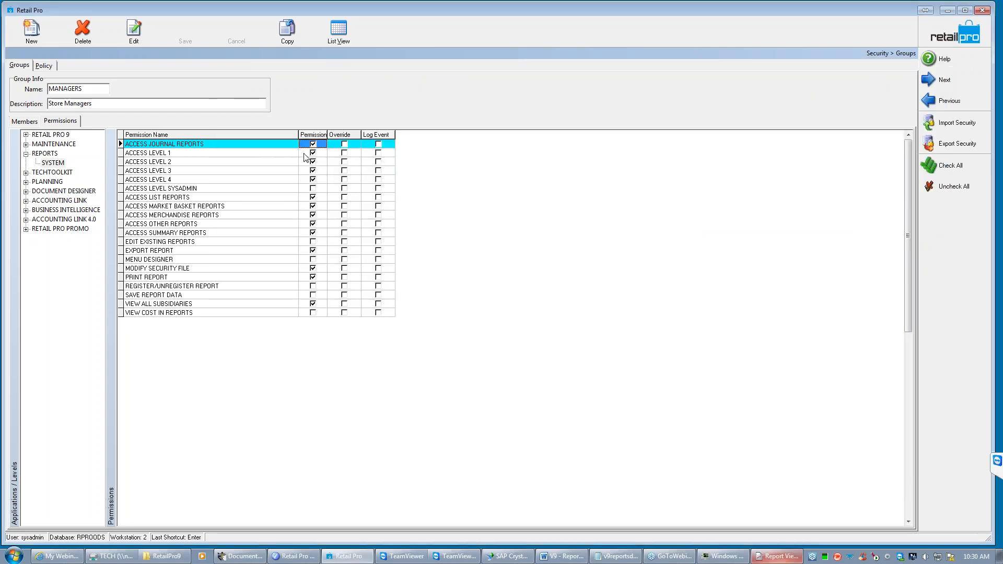
- Remove the ACCESS LEVEL 4 permission from the MANAGERS group and save the group
click(282, 161)
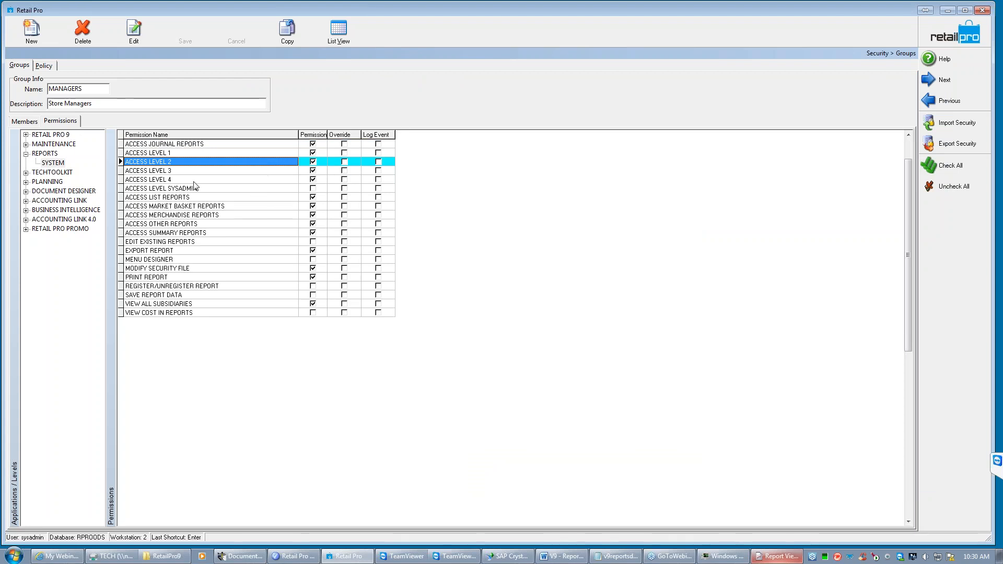
click(194, 180)
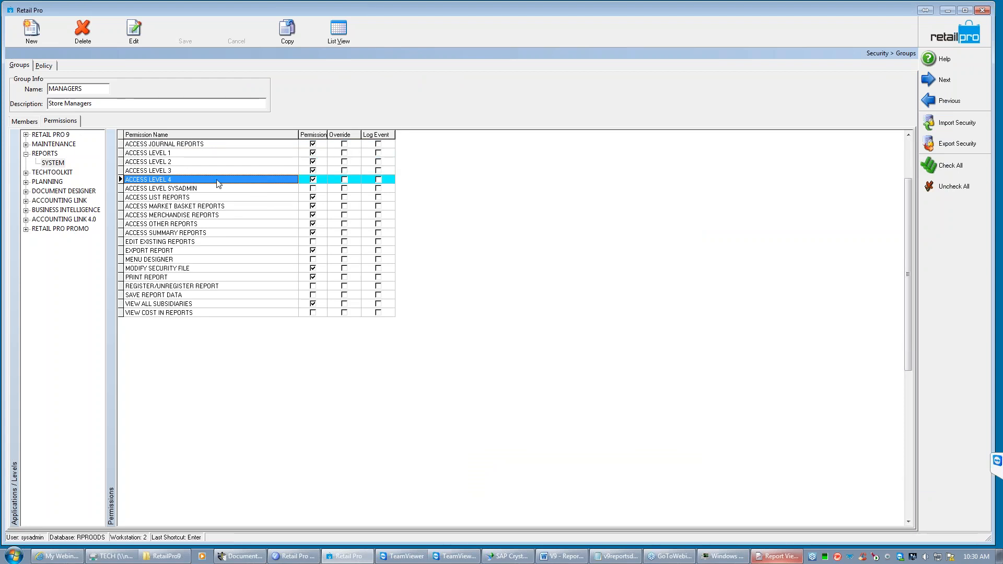
click(314, 181)
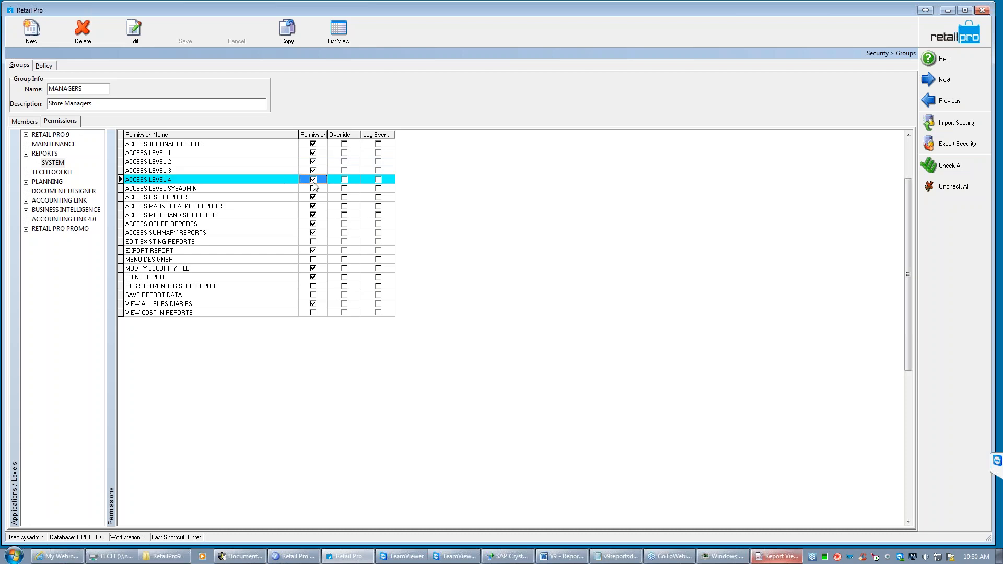
click(314, 181)
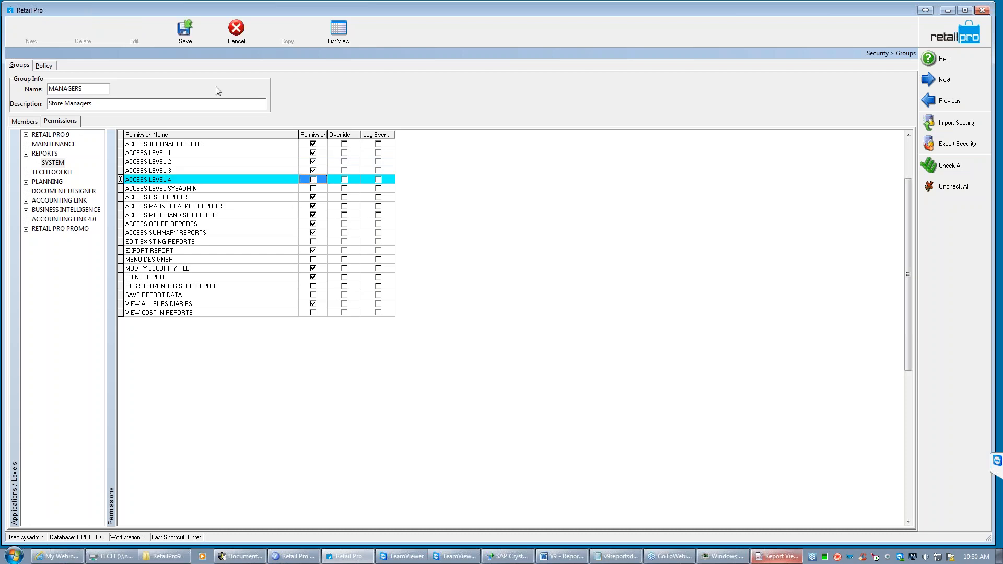
click(182, 31)
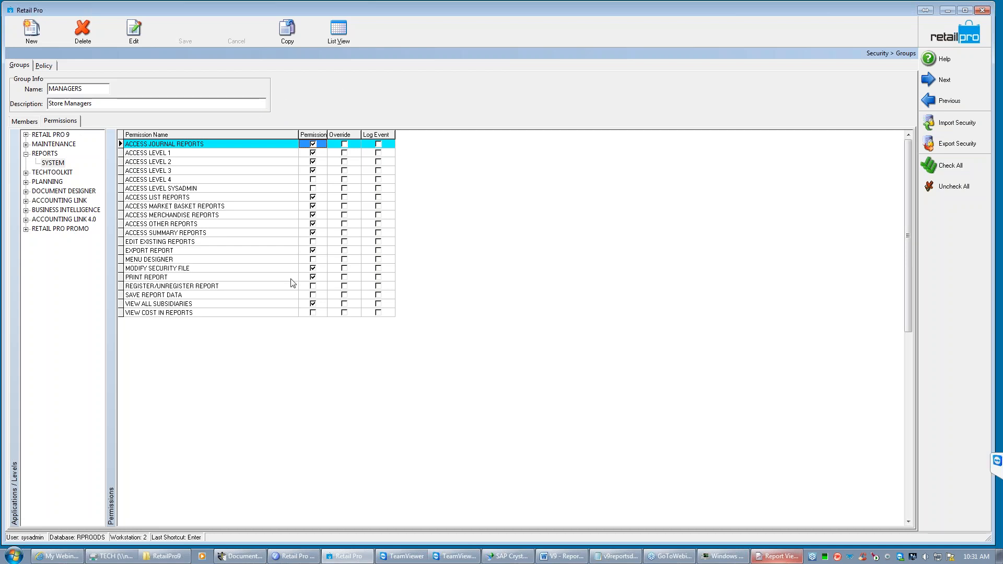
click(261, 313)
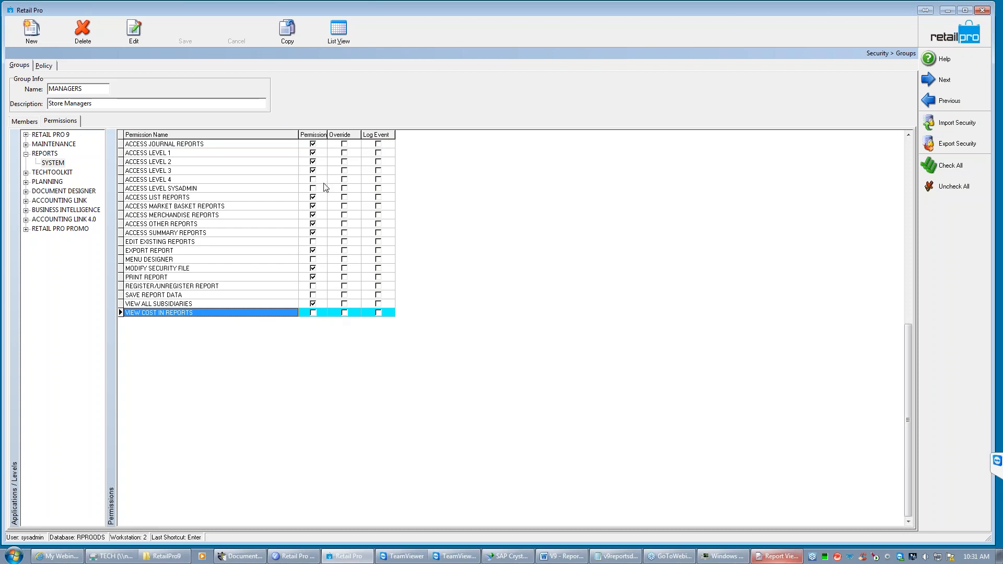
click(251, 189)
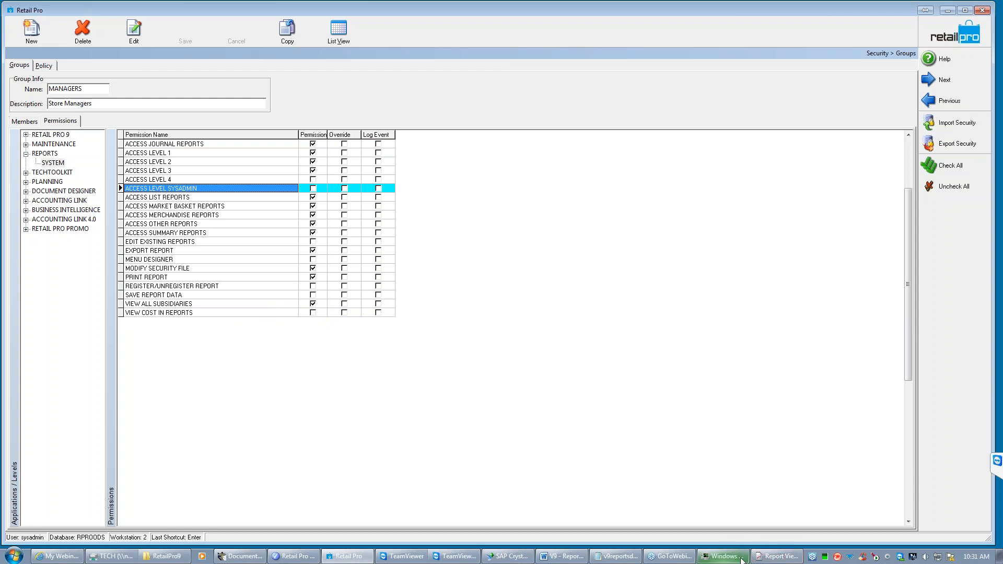
- In the Report Viewer, edit the !MTD Sales Item Summary report, select access level 2 and save the report
click(775, 557)
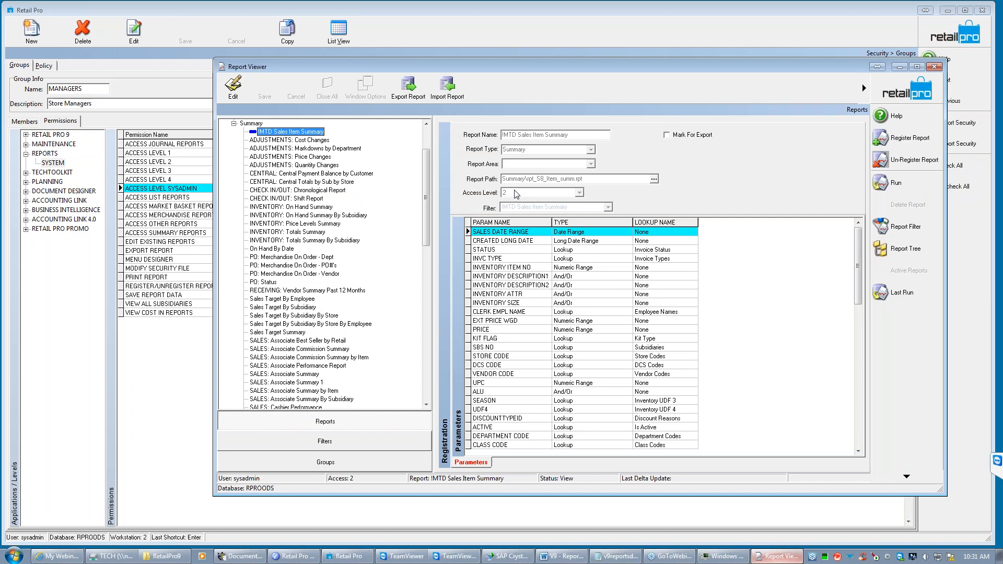
click(233, 92)
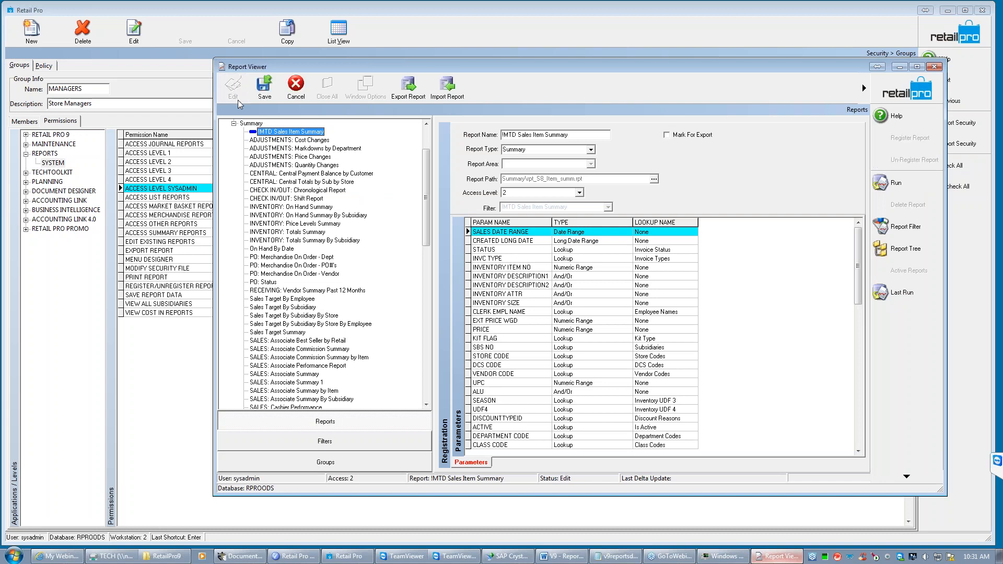
click(579, 193)
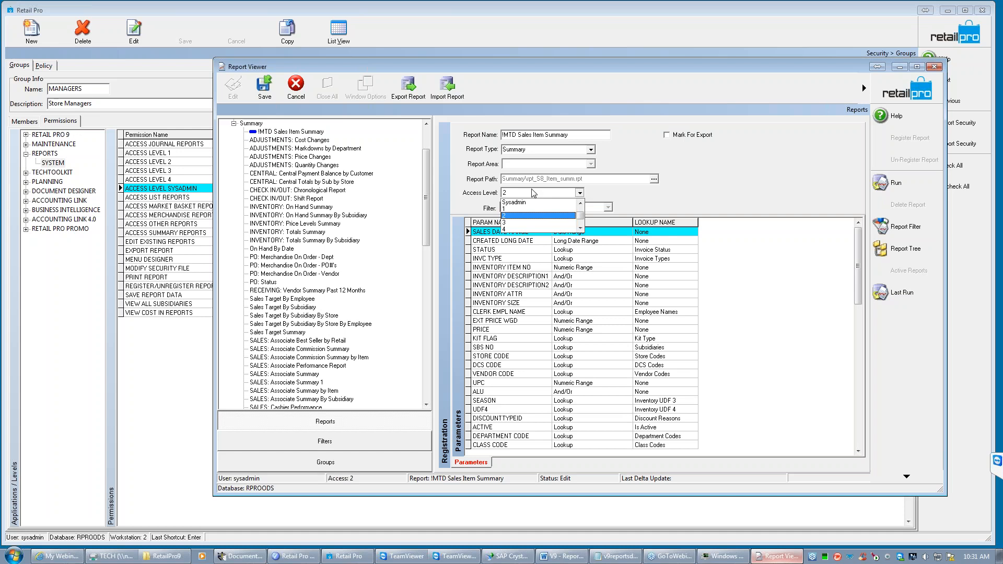
click(509, 216)
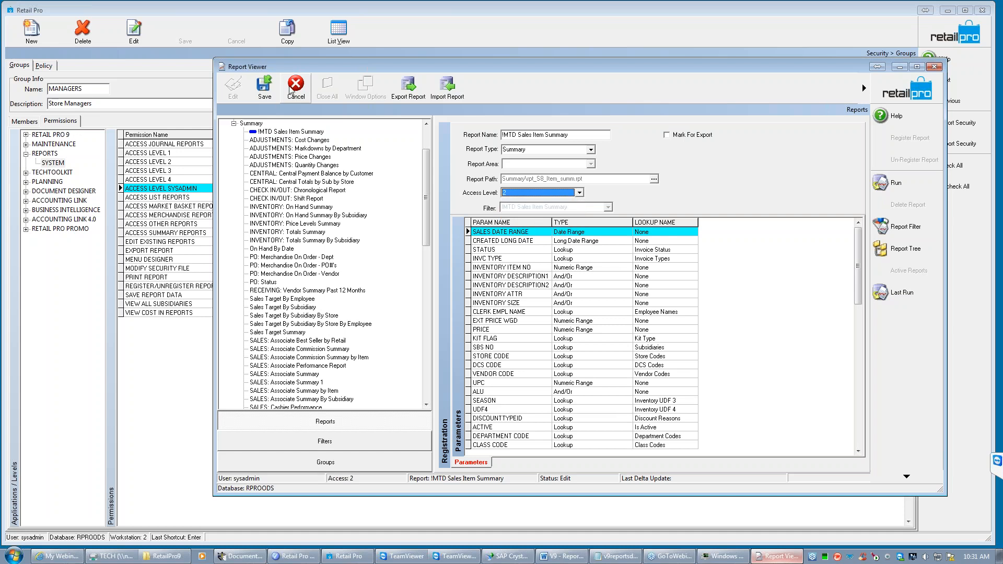
click(263, 93)
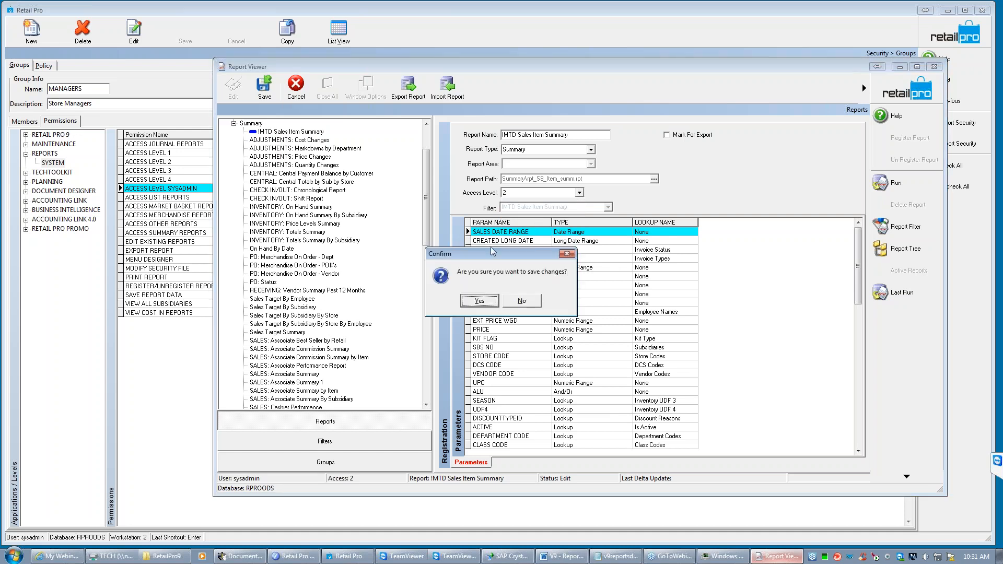
click(479, 301)
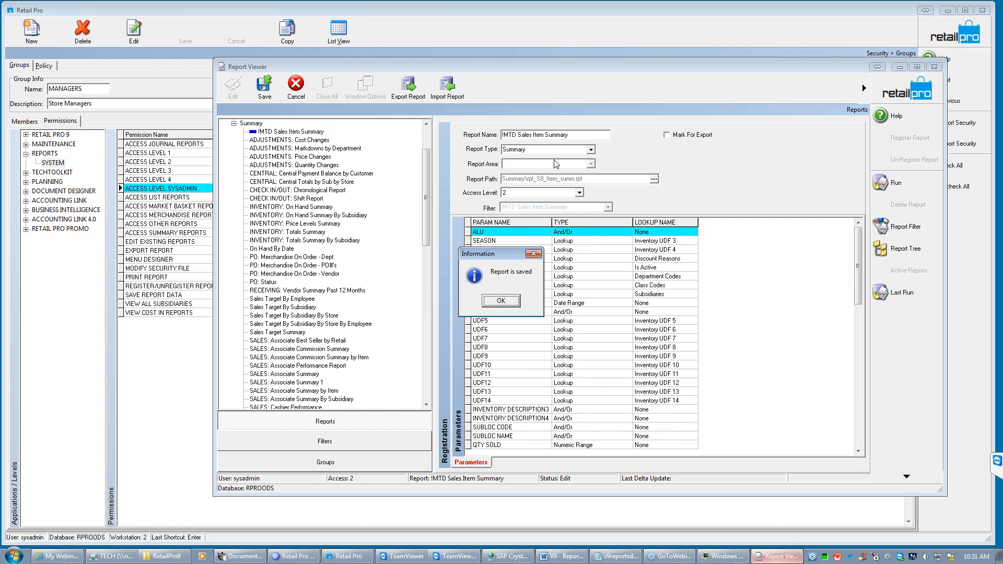
click(505, 300)
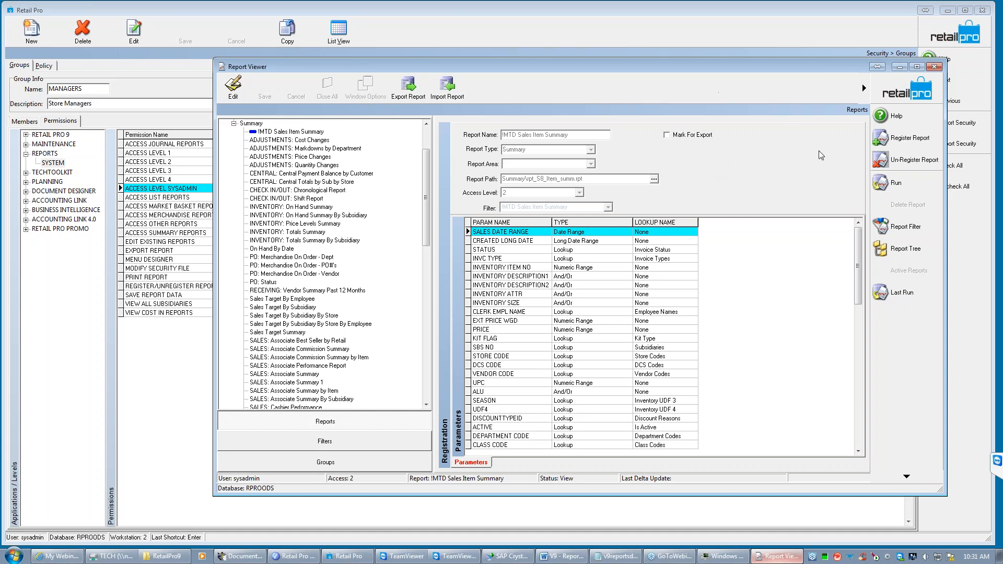
- Return to the Report Viewer home screen, reopen the reports, and expand the Summary category with the report tree widened
click(903, 89)
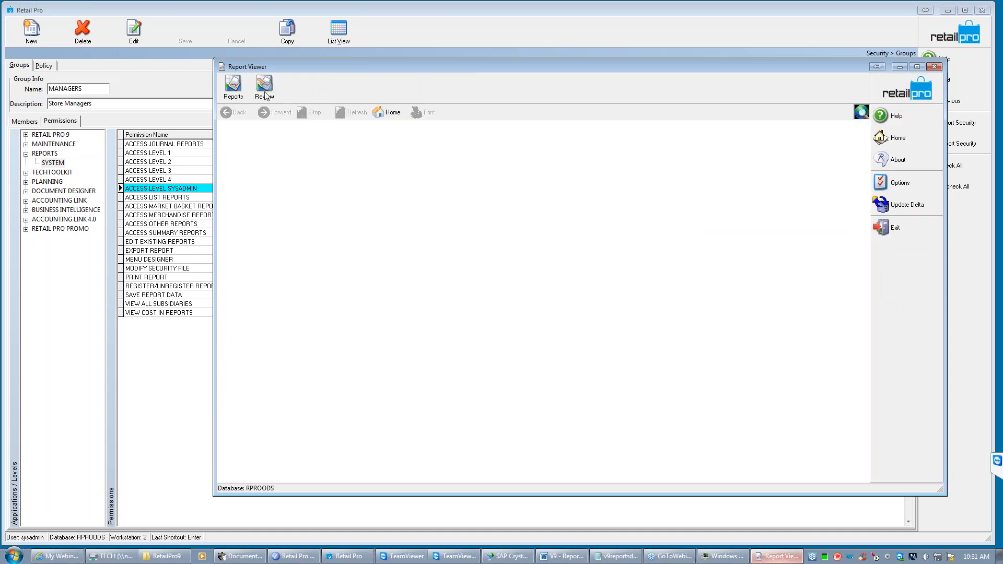
click(231, 98)
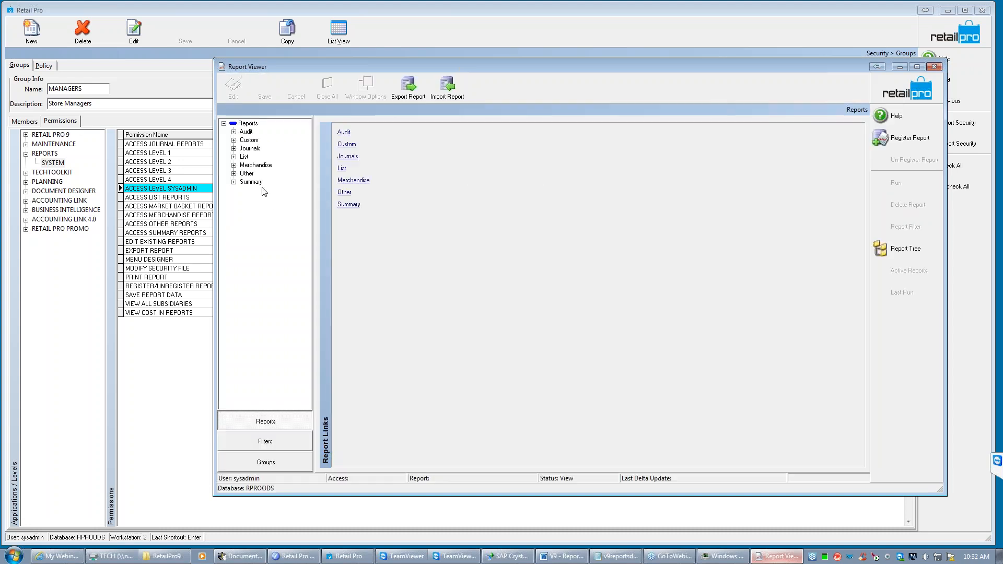
click(234, 182)
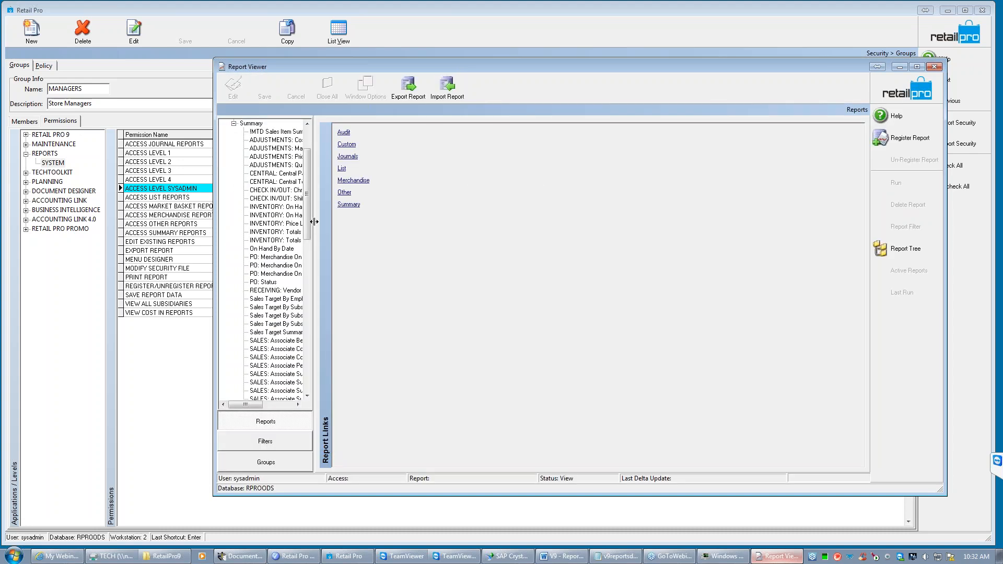
drag(314, 222, 443, 229)
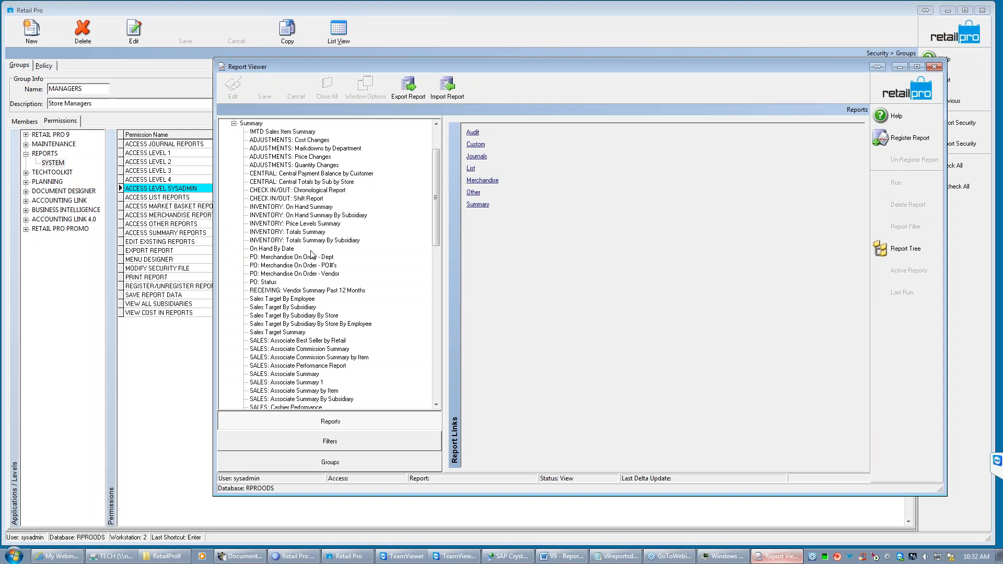
- Display the registration details and parameters of the SALES: Item Summary report
scroll(436, 237, down, 3)
scroll(436, 237, down, 10)
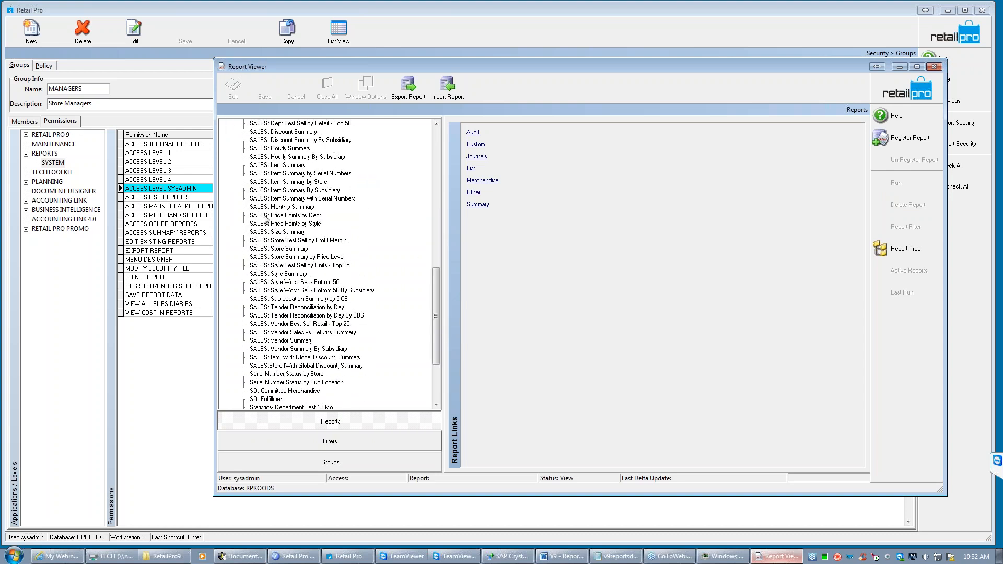
click(289, 176)
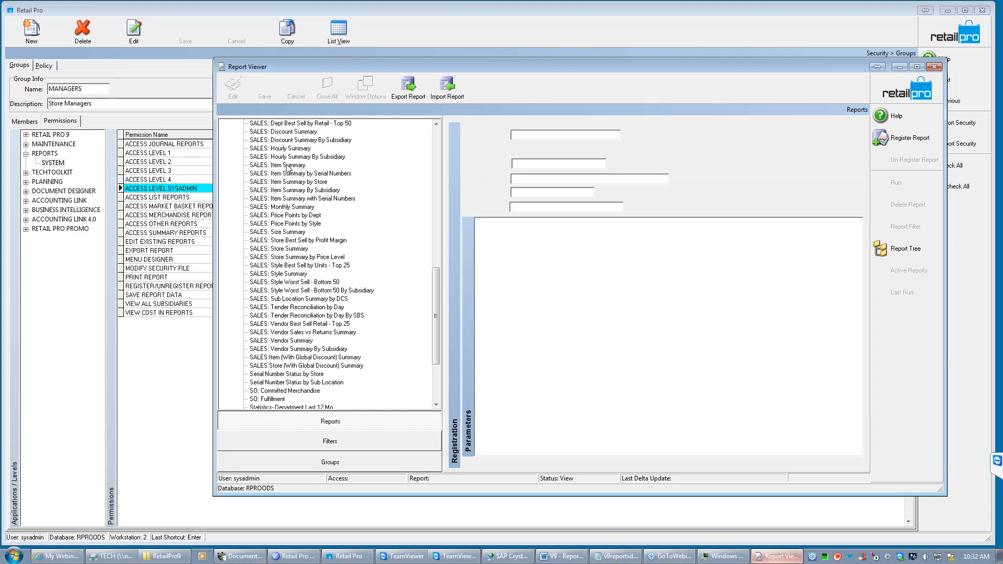
click(295, 166)
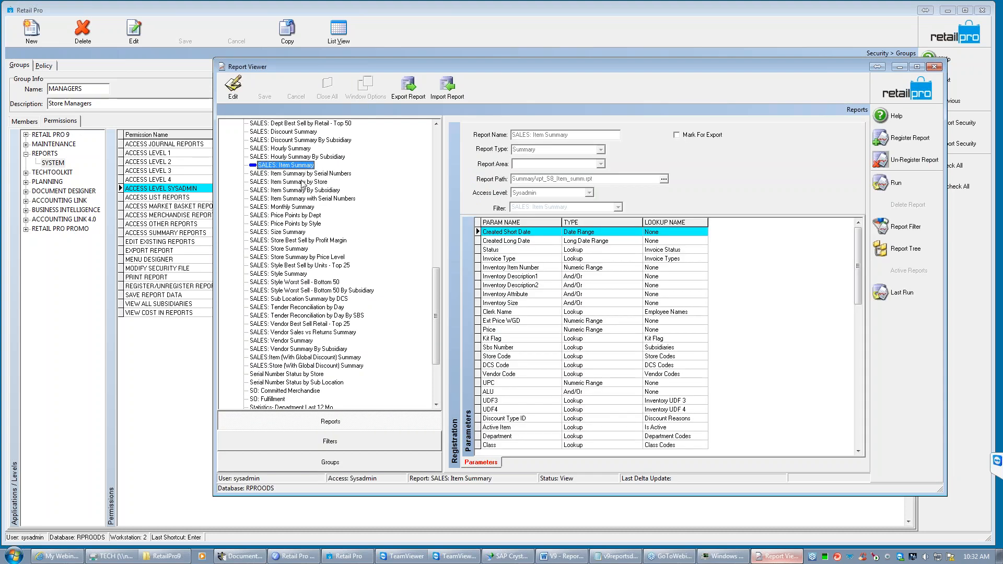
- Compare the SALES: Item Summary by Store registration, return to SALES: Item Summary and run it without any filter criteria
click(290, 183)
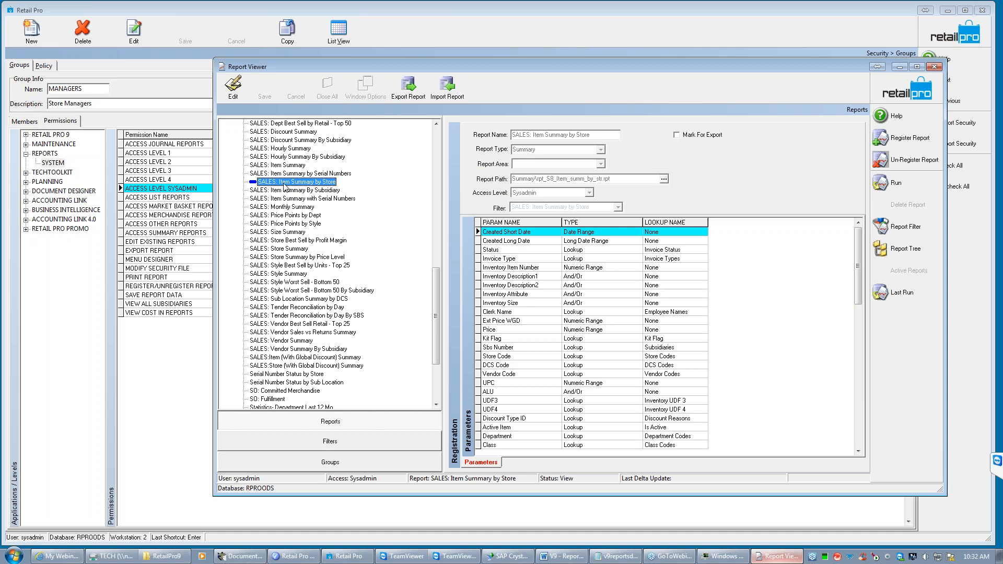
click(288, 165)
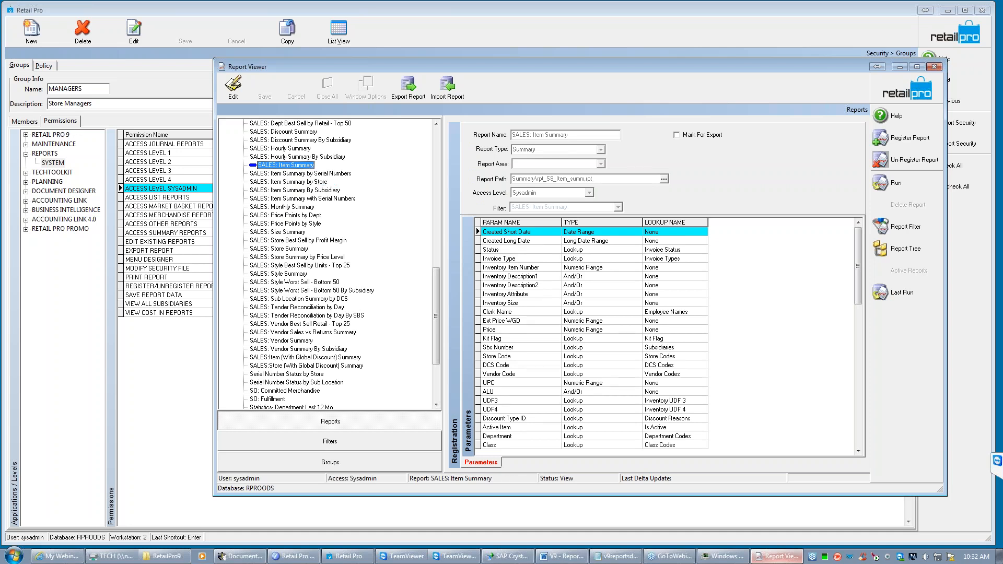
click(881, 182)
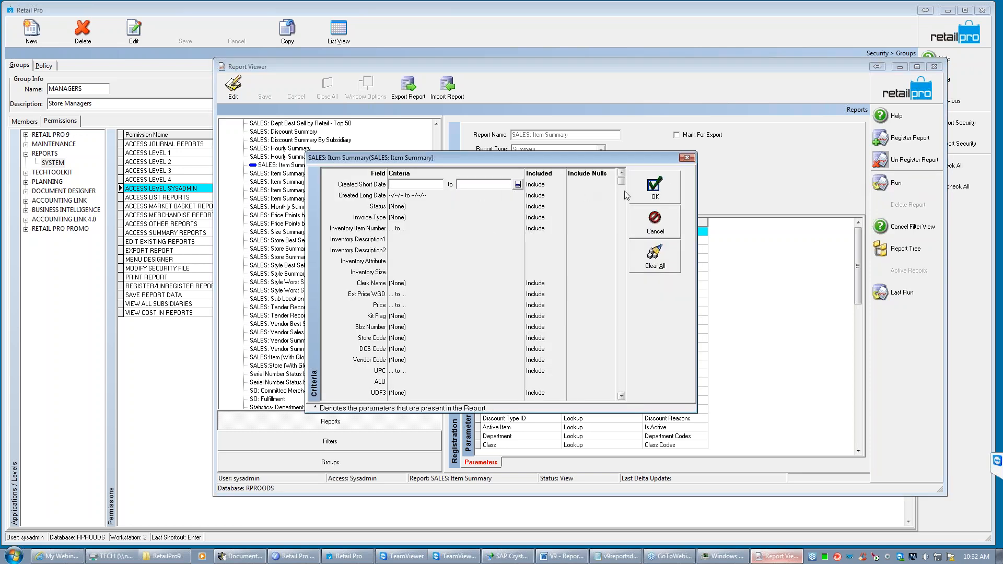
click(647, 193)
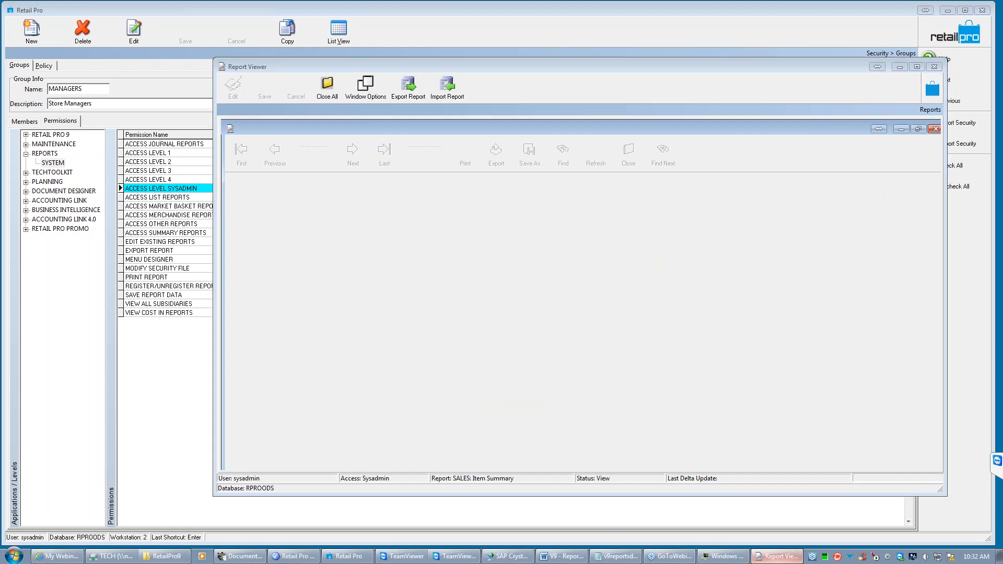
click(476, 302)
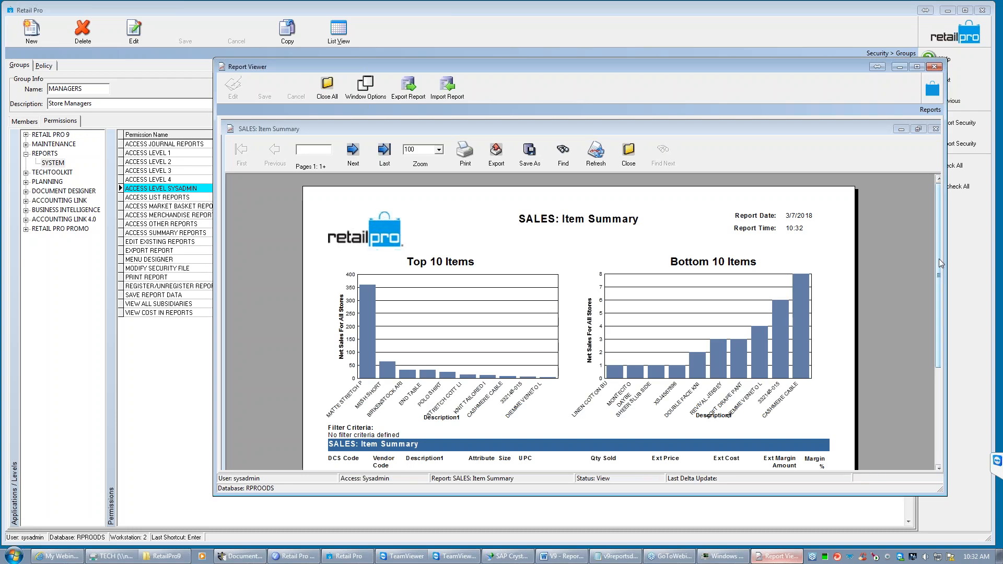
- Examine the charts and item lines of the SALES: Item Summary report and close it
click(939, 258)
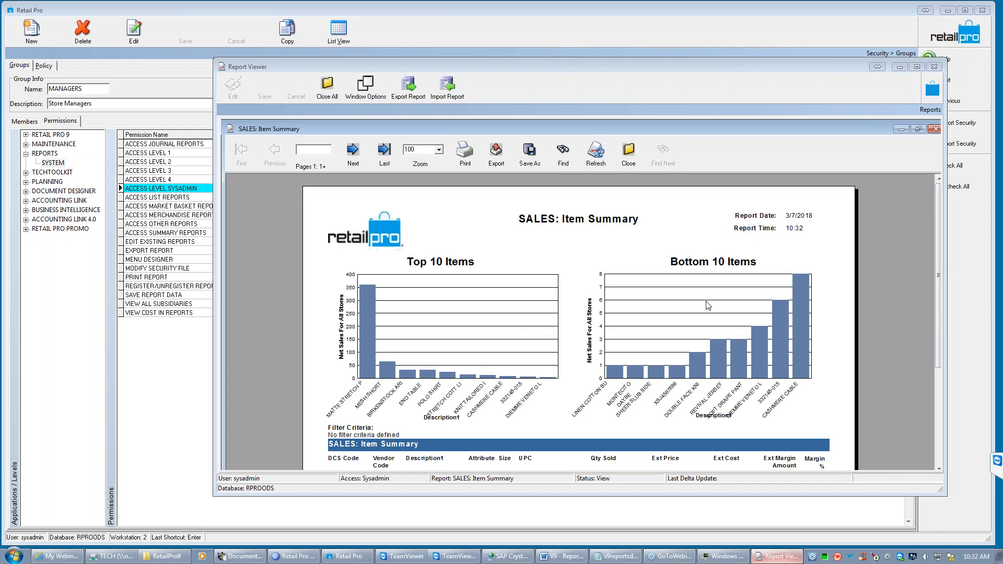
drag(941, 233, 941, 324)
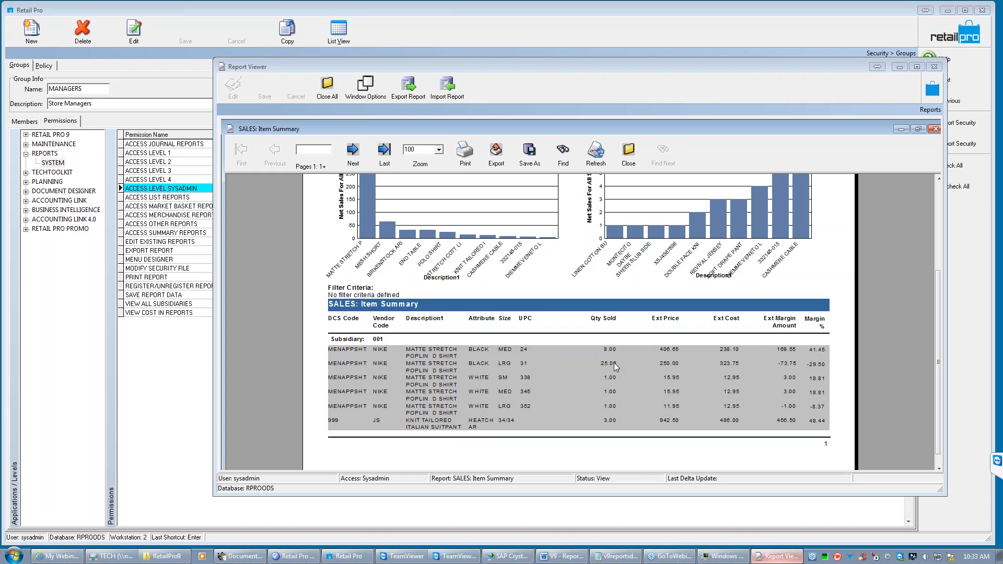
click(628, 164)
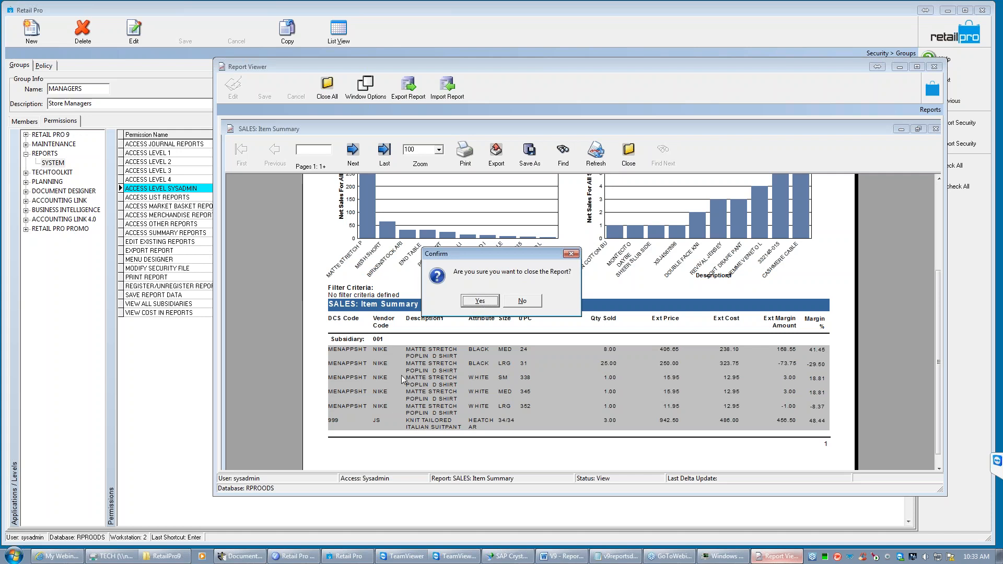
click(480, 301)
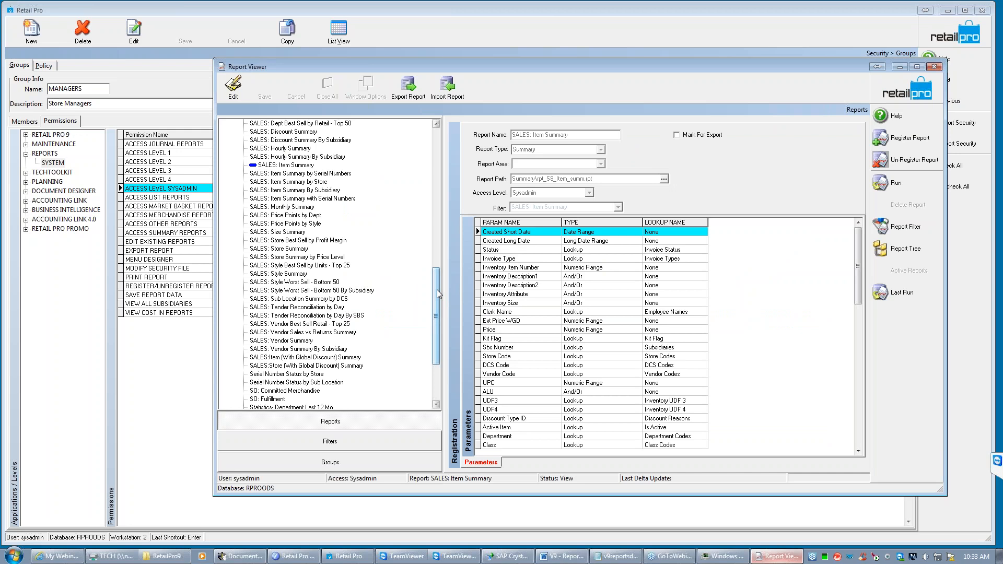
- Collapse the Summary category and expand the Merchandise category to show its reports
drag(437, 290, 435, 287)
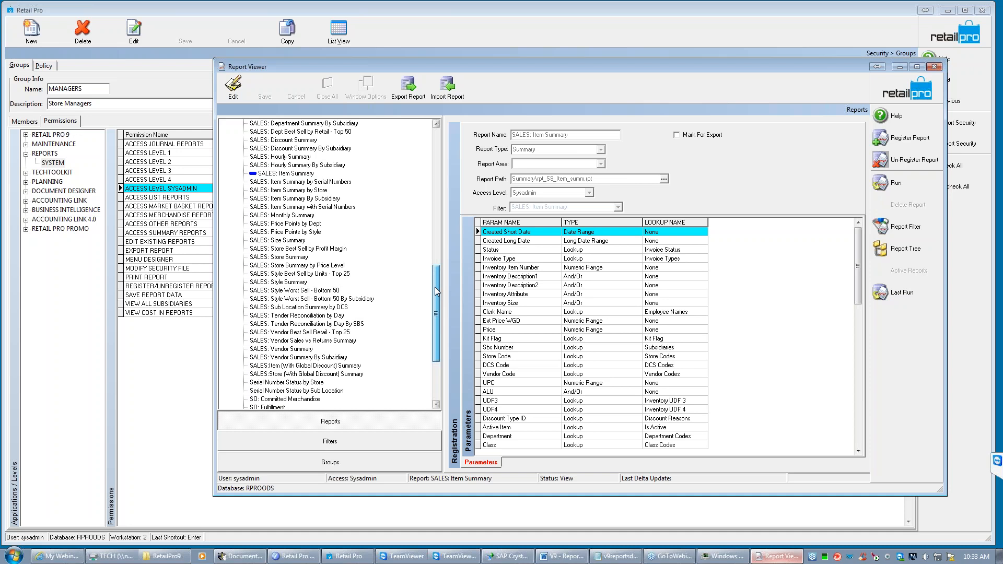
drag(435, 287, 444, 149)
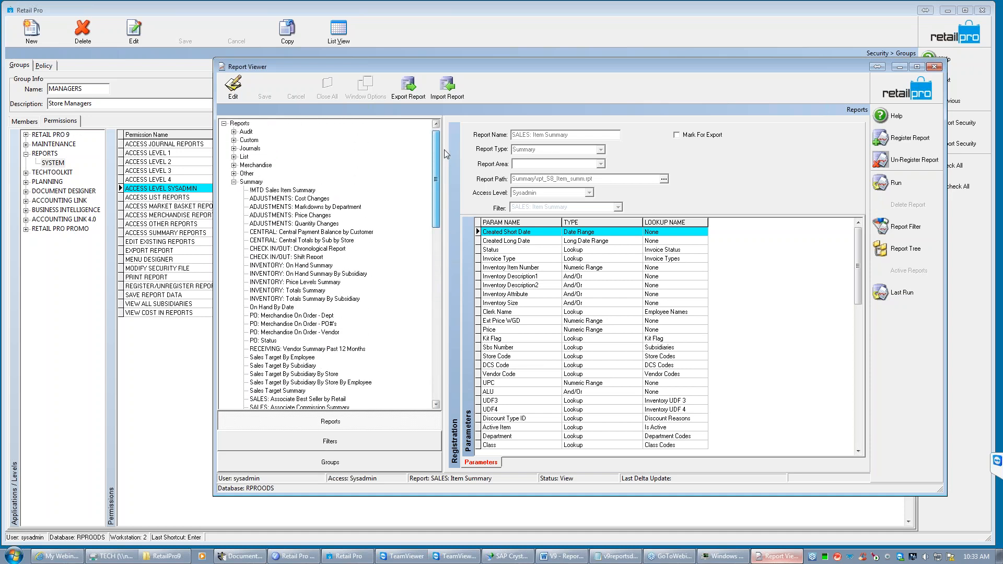
click(234, 182)
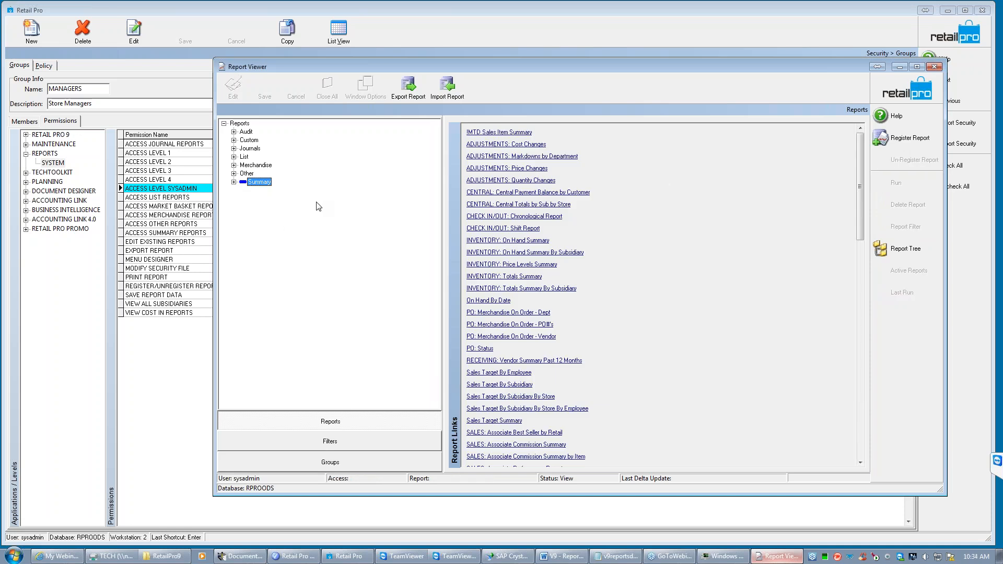
click(234, 165)
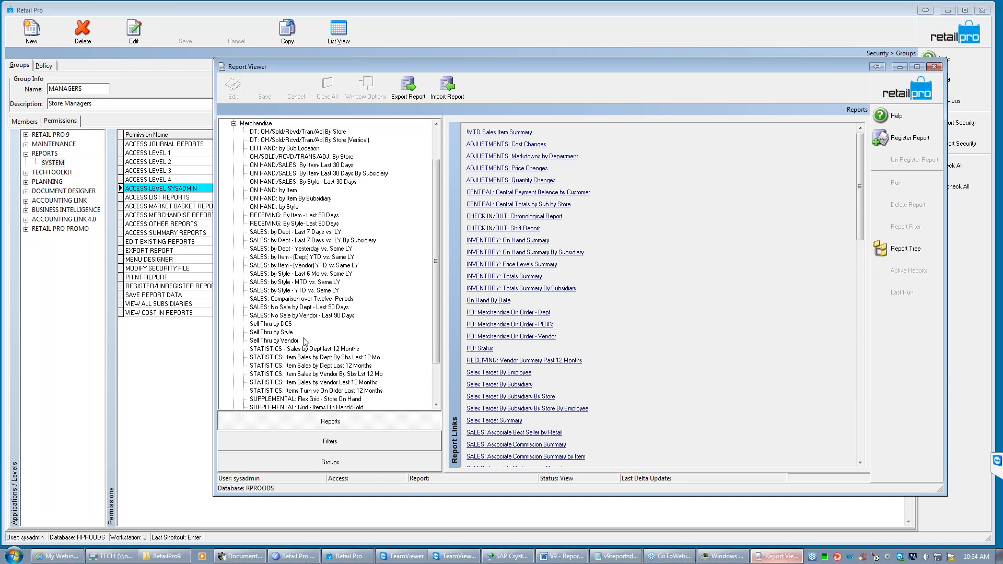
mouse_move(437, 305)
mouse_down()
mouse_move(440, 345)
mouse_move(440, 290)
mouse_up()
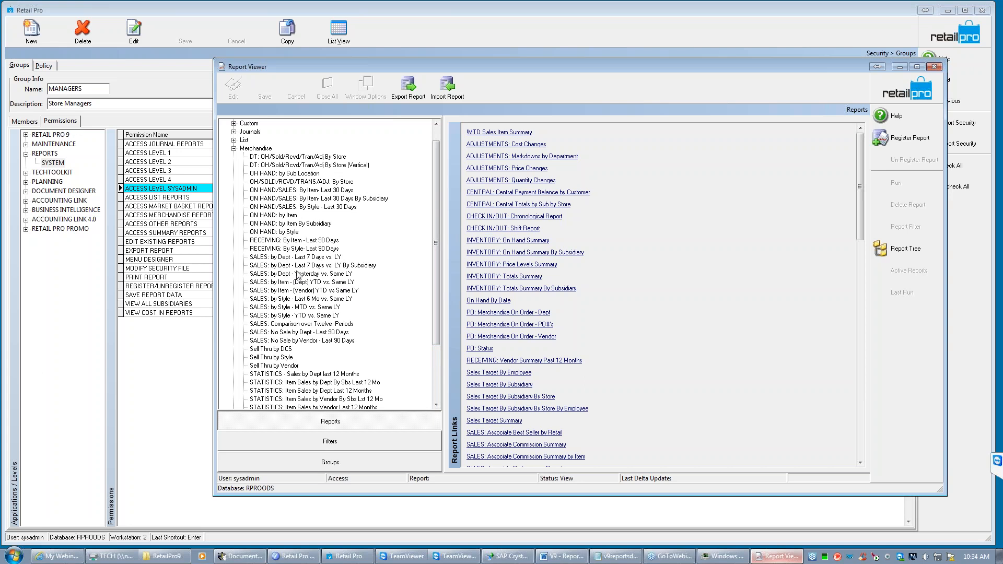
- Open the run criteria of the ON HAND/SALES: By Item- Last 30 Days report and look through the available filter fields
click(265, 192)
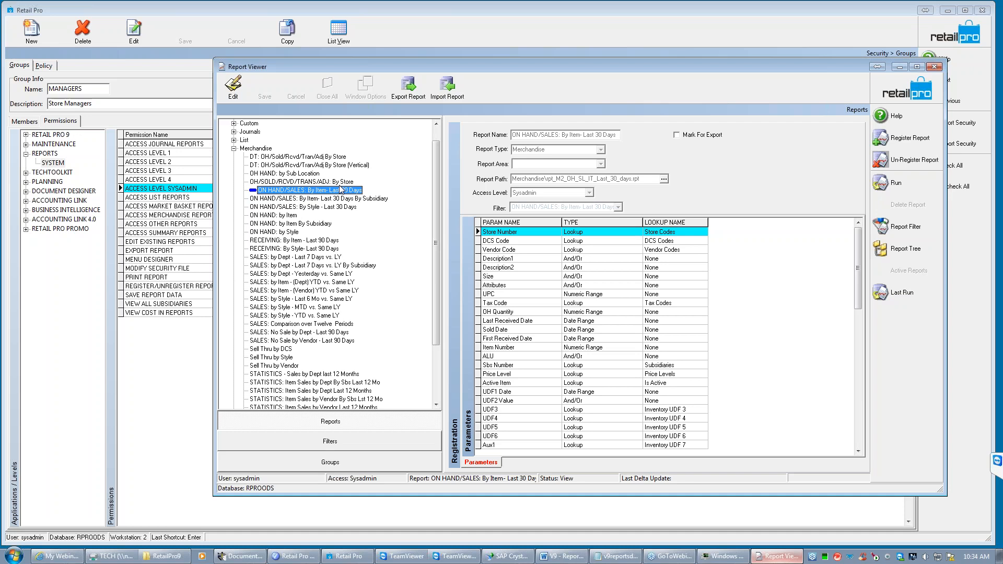
click(915, 183)
click(622, 396)
click(623, 395)
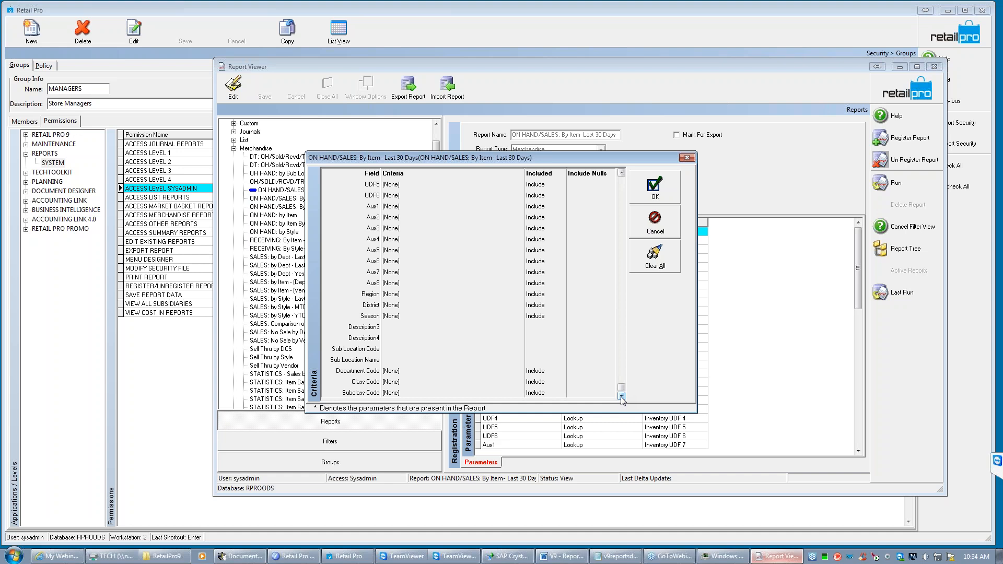
drag(622, 388, 628, 170)
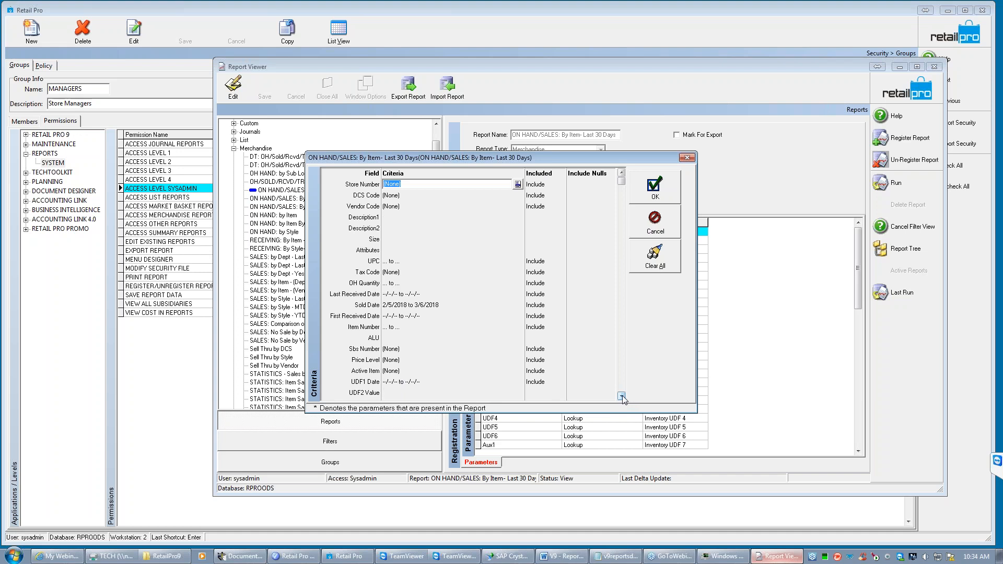
- Set the Sold Date filter to a duration of 90 days starting 180 days ago
click(444, 306)
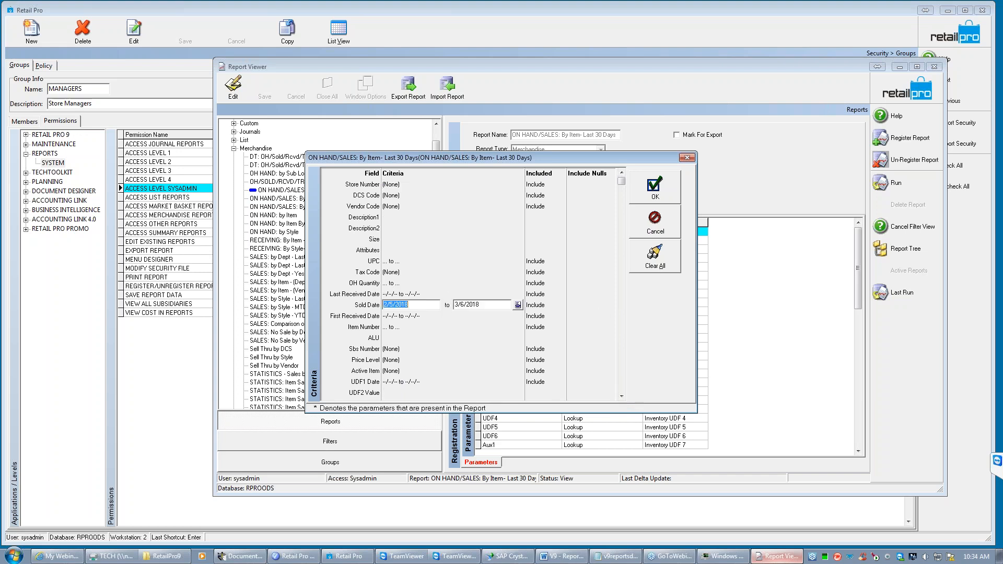
click(518, 305)
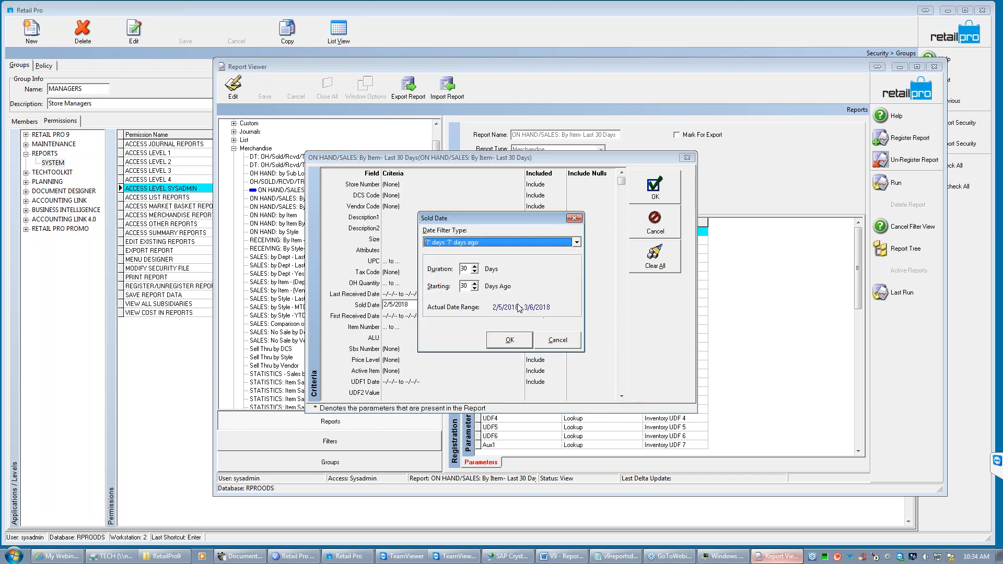
double_click(463, 269)
text(90)
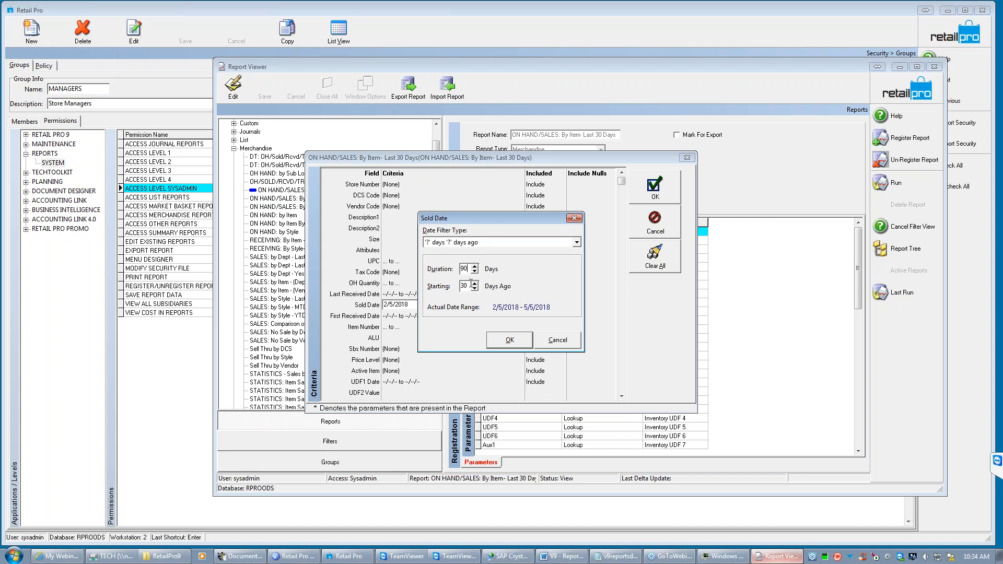
click(468, 287)
key(BackSpace)
text(180)
click(515, 341)
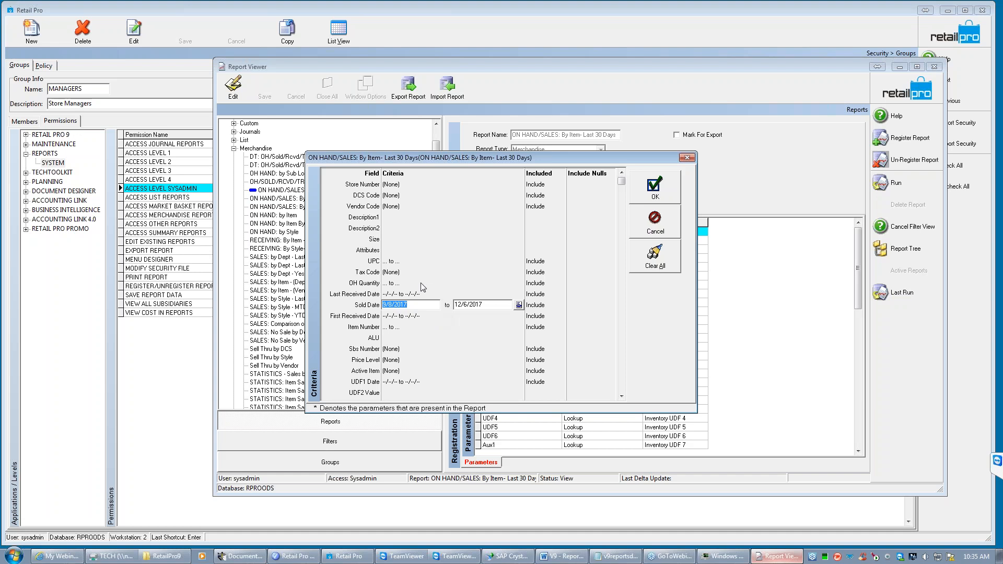
- Run the ON HAND/SALES report with these criteria, review its charts and item lines, close it and reselect it in the report tree
click(654, 190)
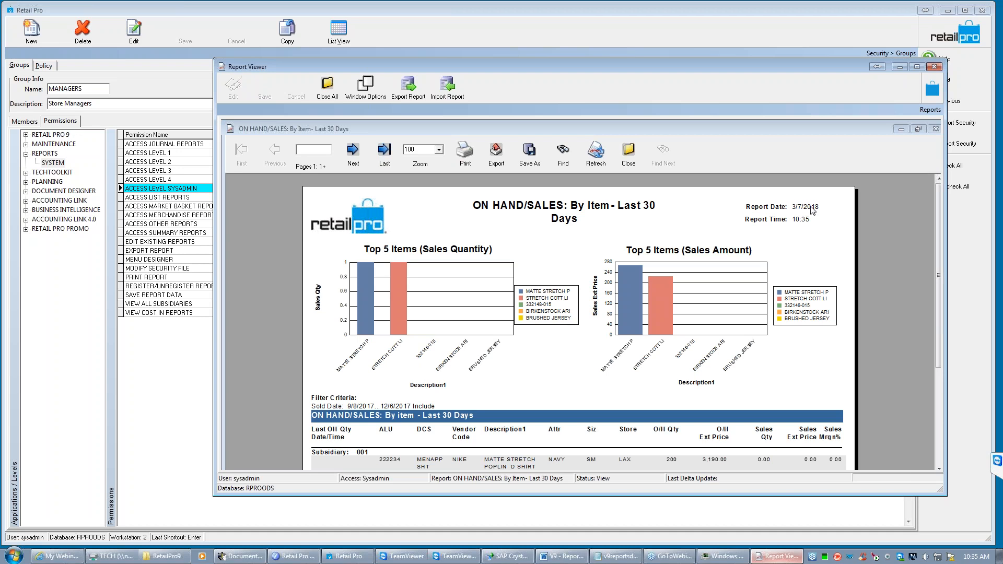
drag(938, 252, 936, 276)
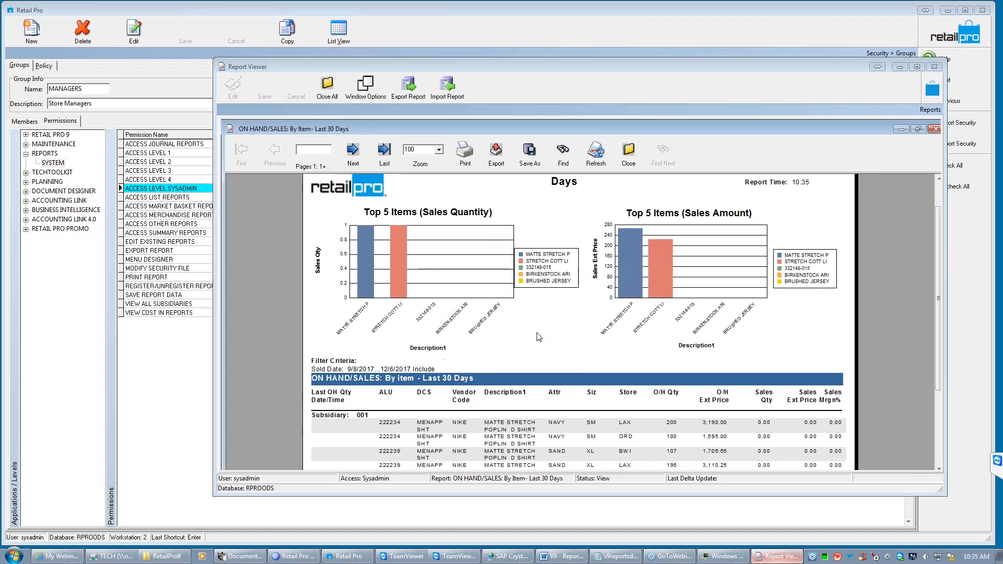
mouse_move(936, 312)
mouse_down()
mouse_move(937, 297)
mouse_move(941, 321)
mouse_up()
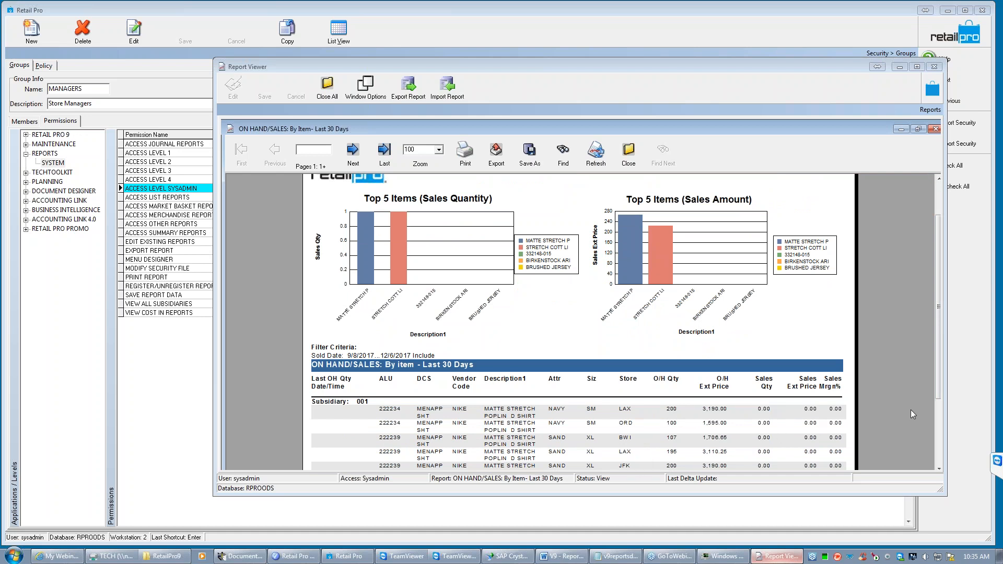
drag(939, 358, 941, 405)
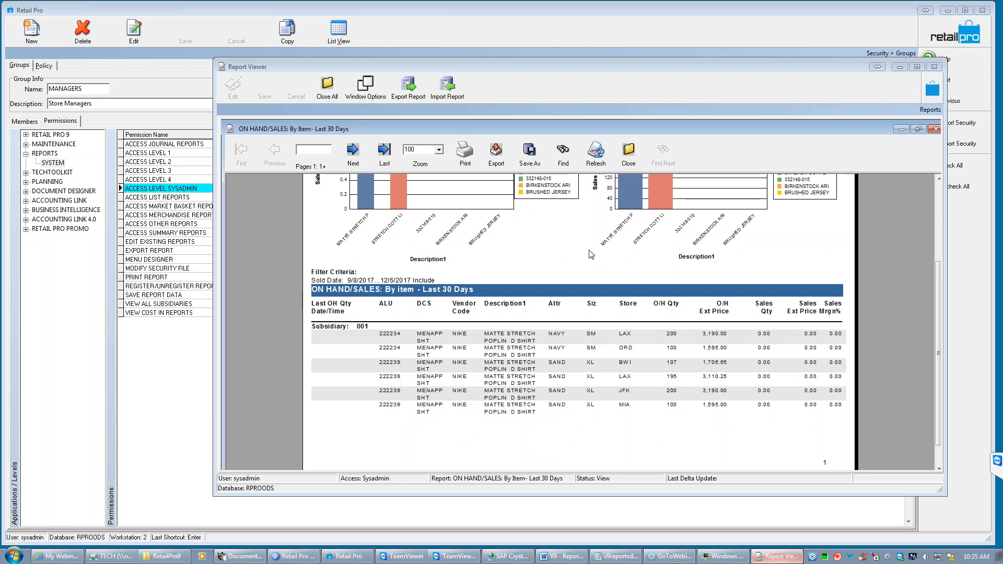
click(629, 164)
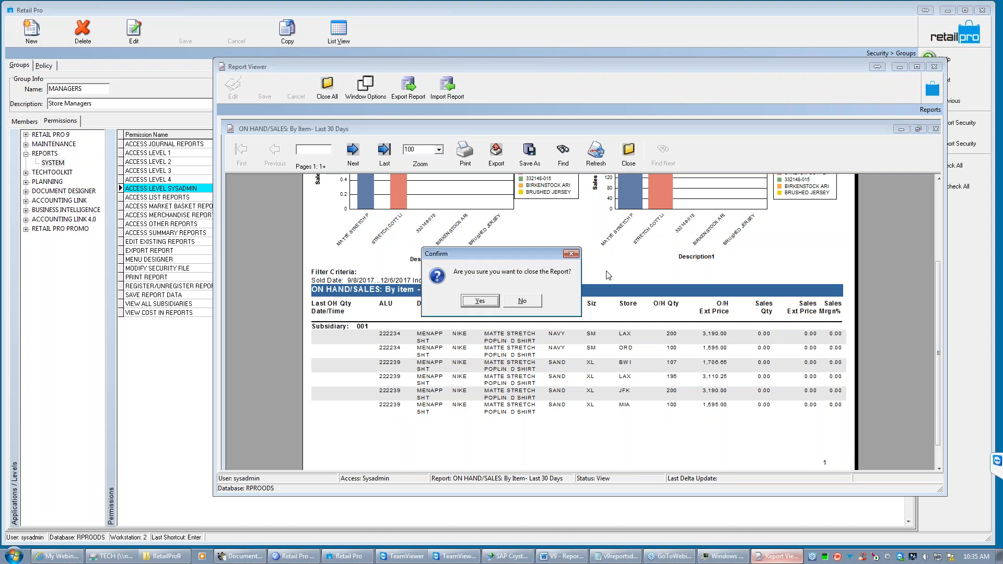
click(477, 302)
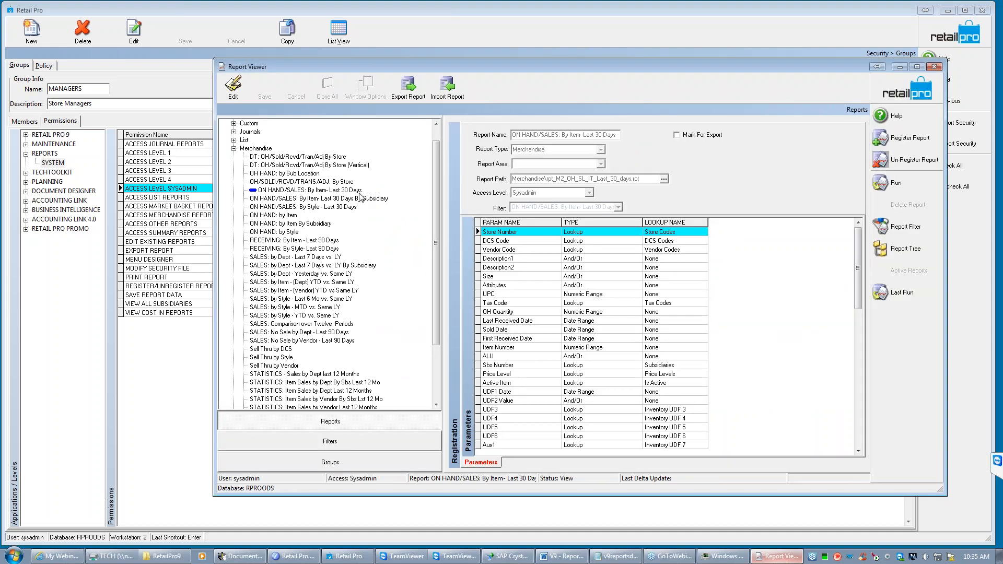
click(337, 191)
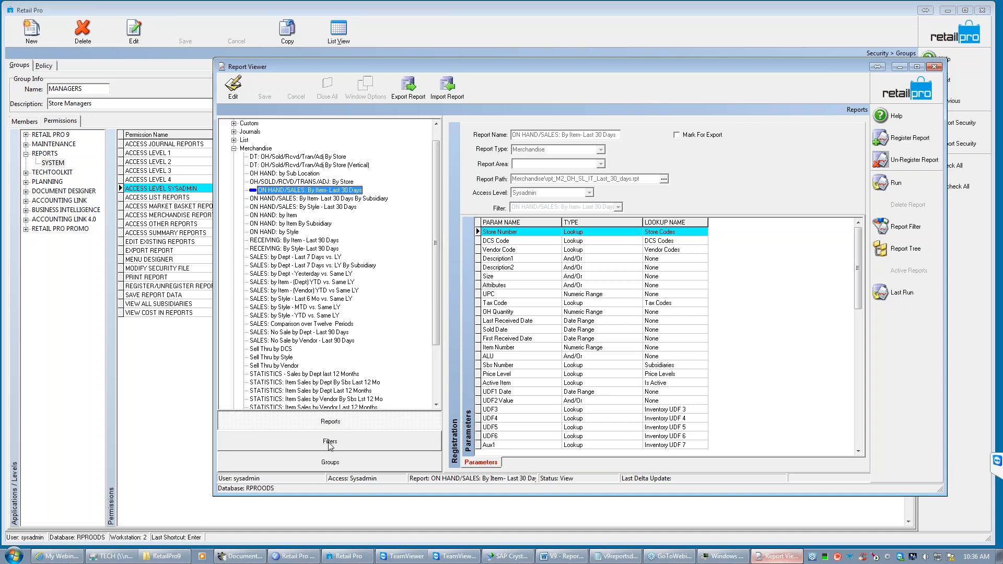
- In the ON HAND/SALES: By Item- Last 30 Days report's saved filter, set Sold Date to a 90-day duration starting 90 days ago
click(329, 443)
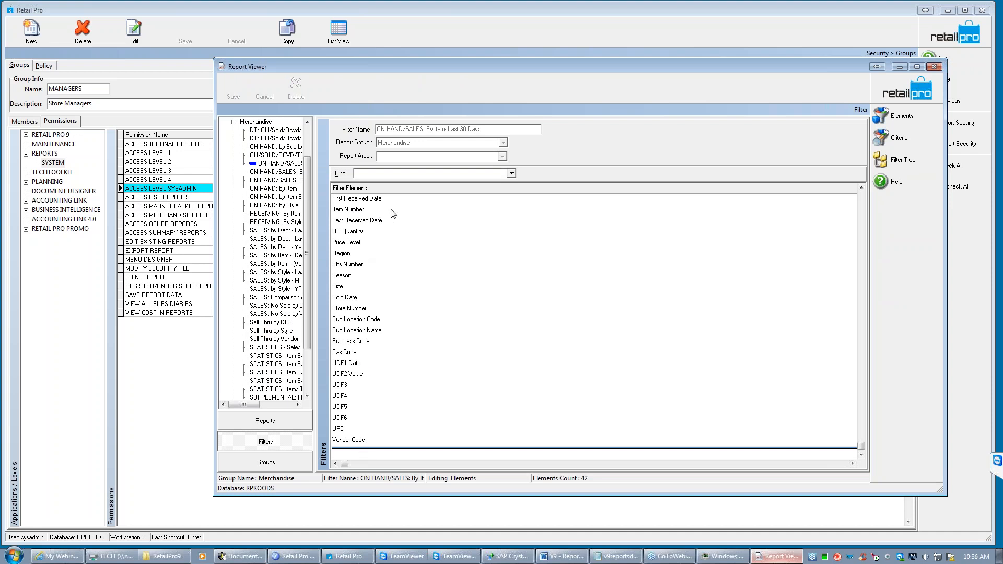
click(915, 137)
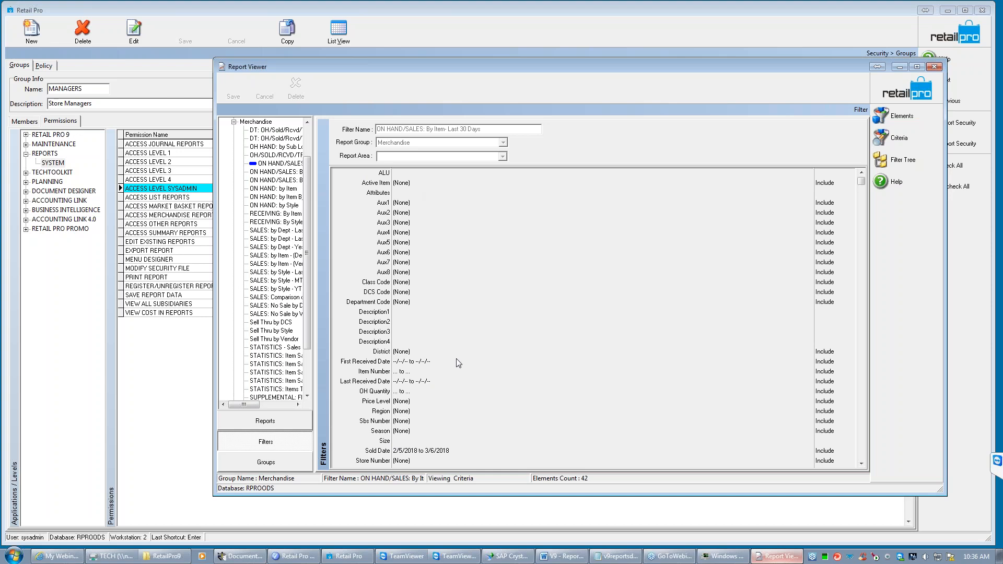
click(452, 451)
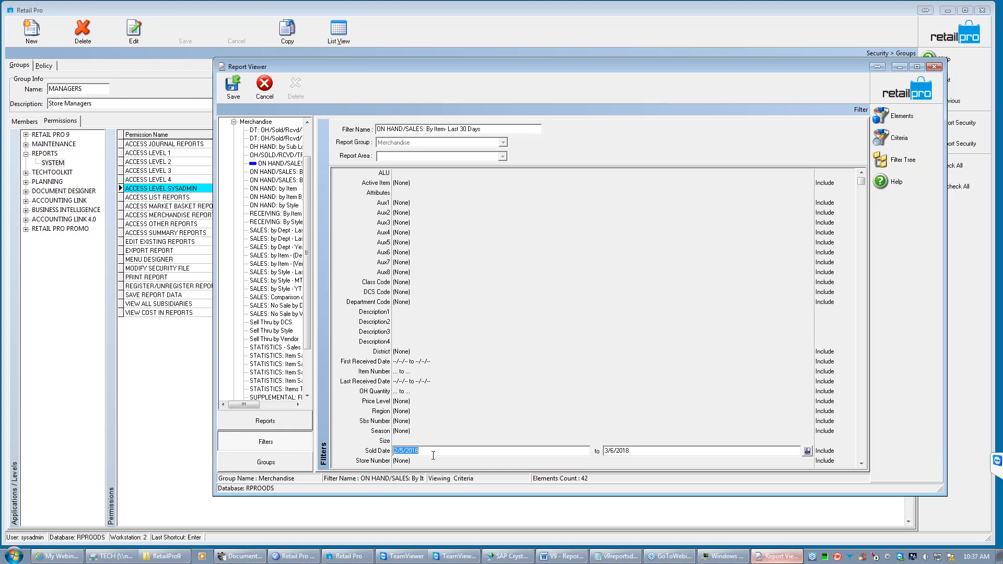
click(806, 451)
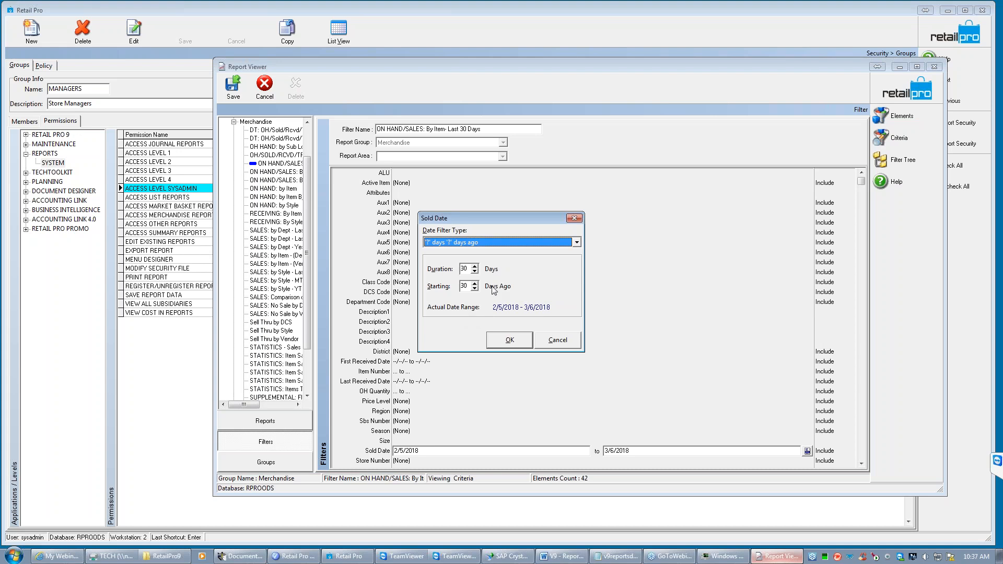
double_click(469, 268)
text(90)
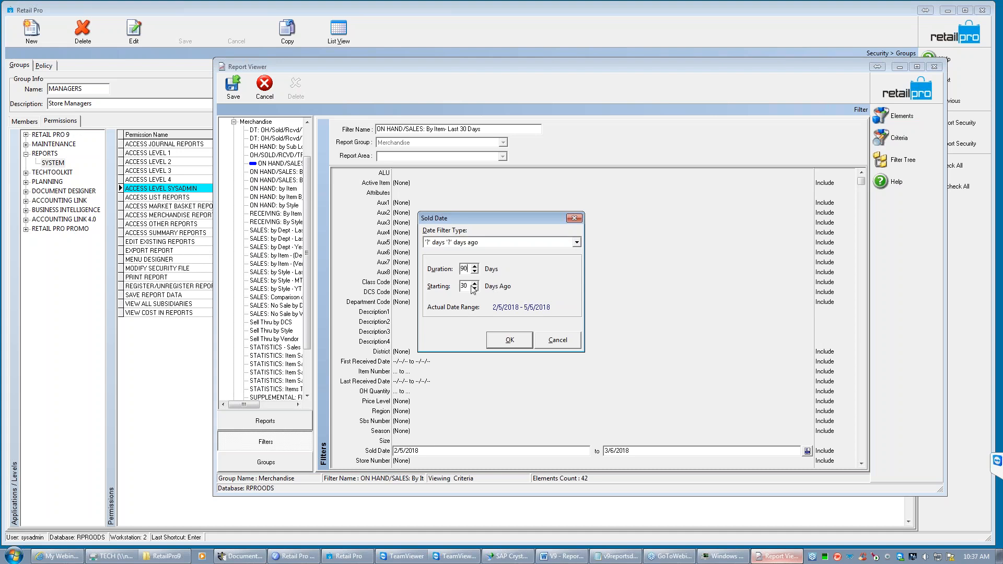
key(Tab)
text(60)
click(509, 340)
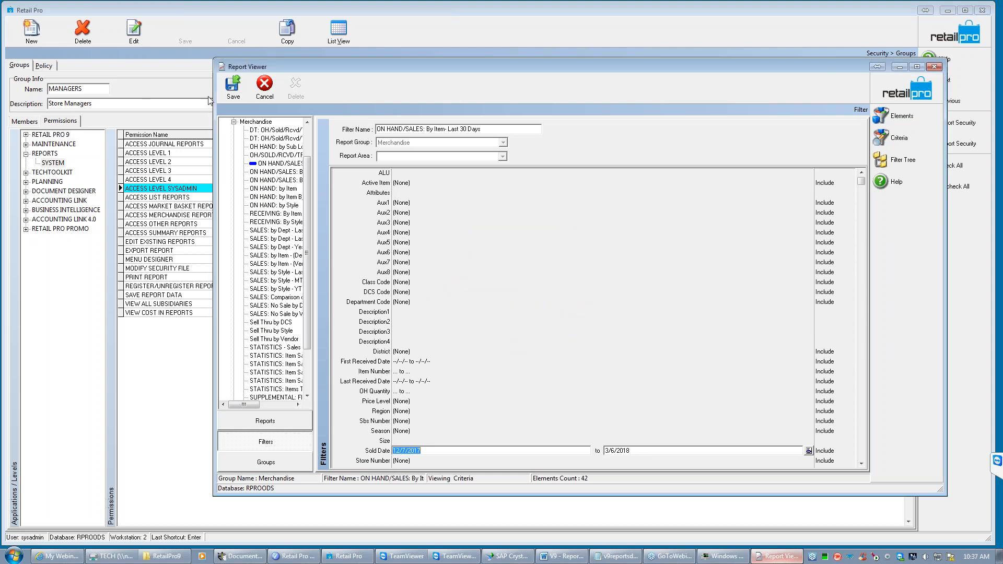
- Save the filter changes and reselect the ON HAND/SALES: By Item- Last 30 Days report in the Merchandise category of the report tree
click(233, 86)
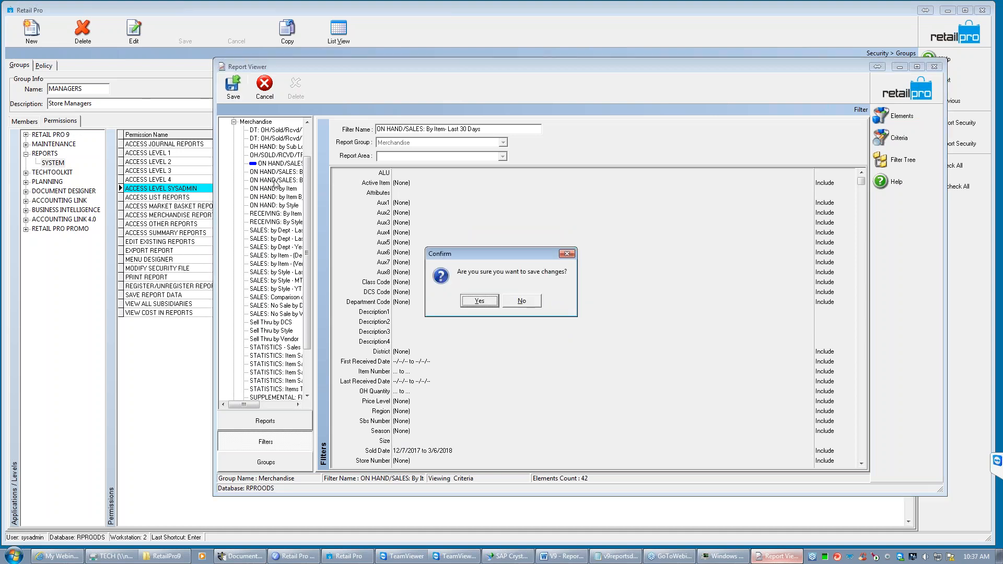
click(486, 302)
click(513, 301)
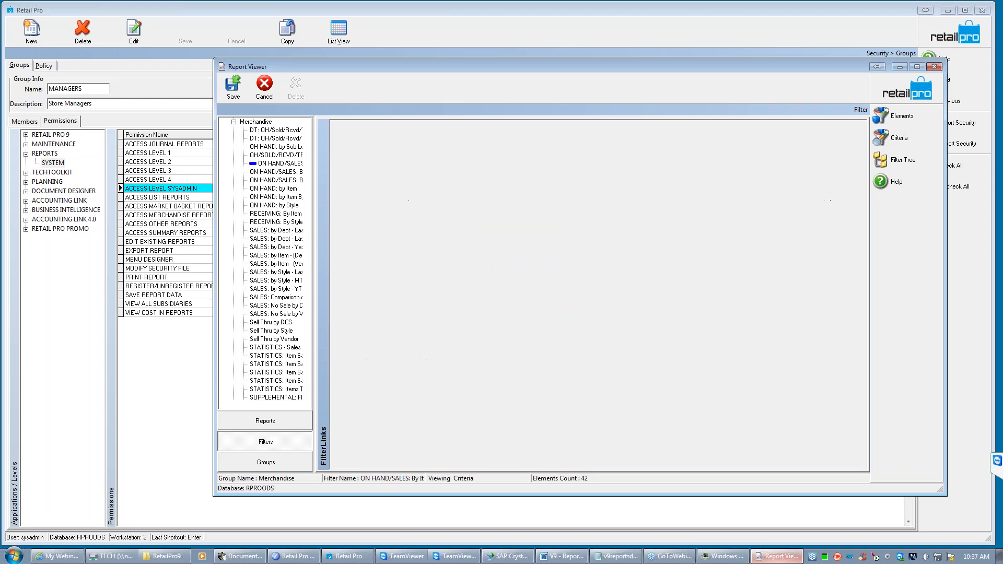
click(265, 422)
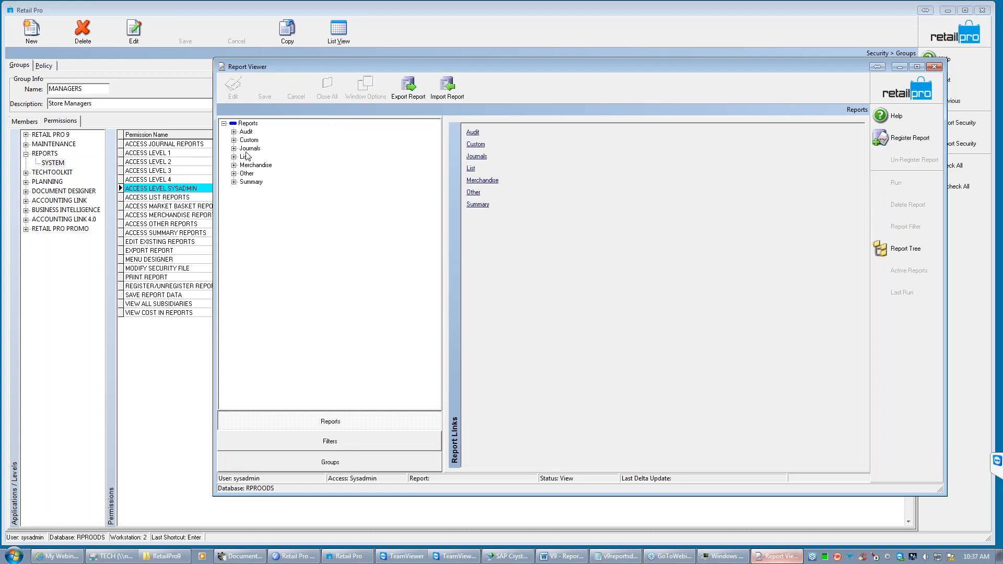
click(234, 165)
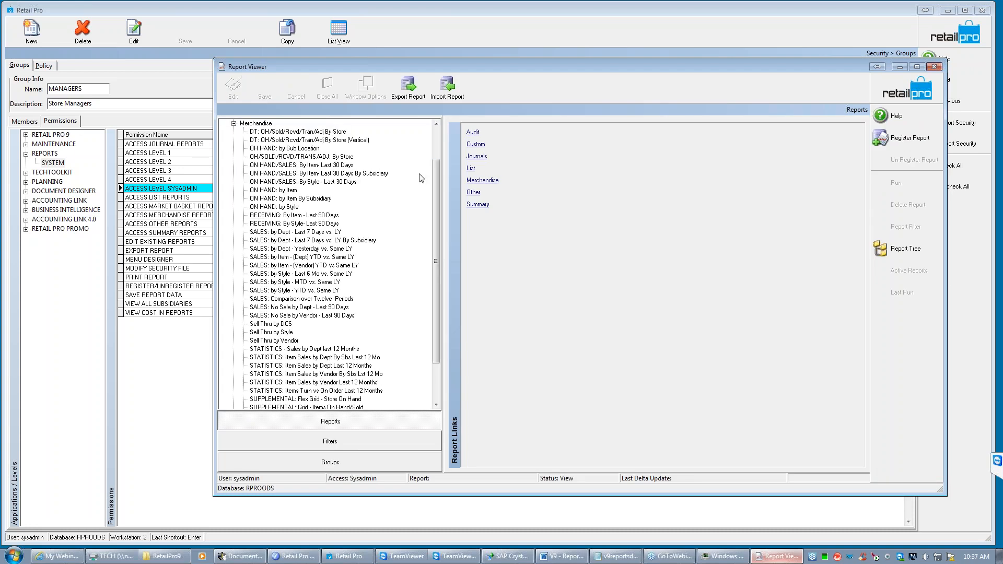
click(288, 166)
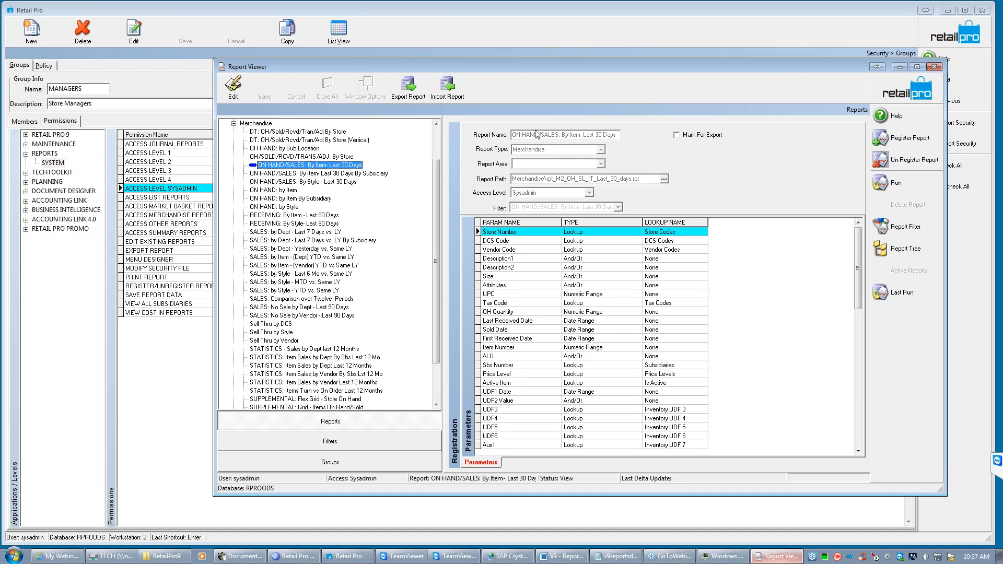
- Put the ON HAND/SALES: By Item- Last 30 Days report into edit mode and save its registration
click(233, 88)
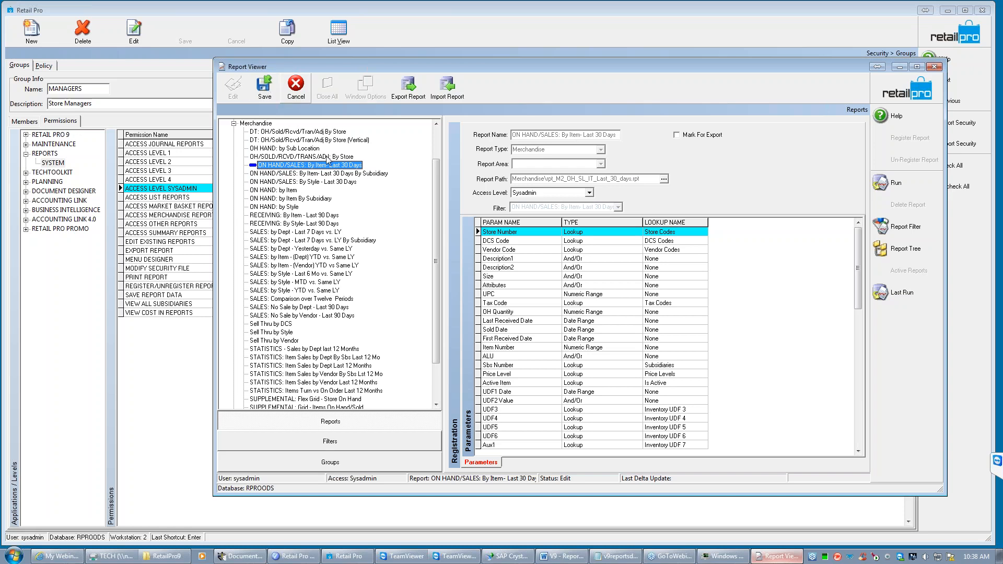
click(264, 87)
click(479, 302)
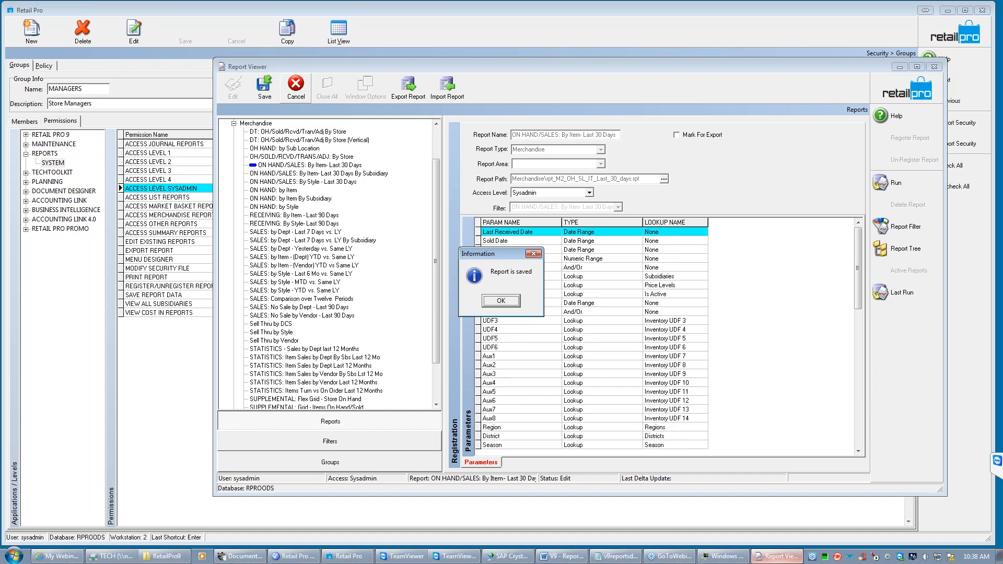
click(503, 300)
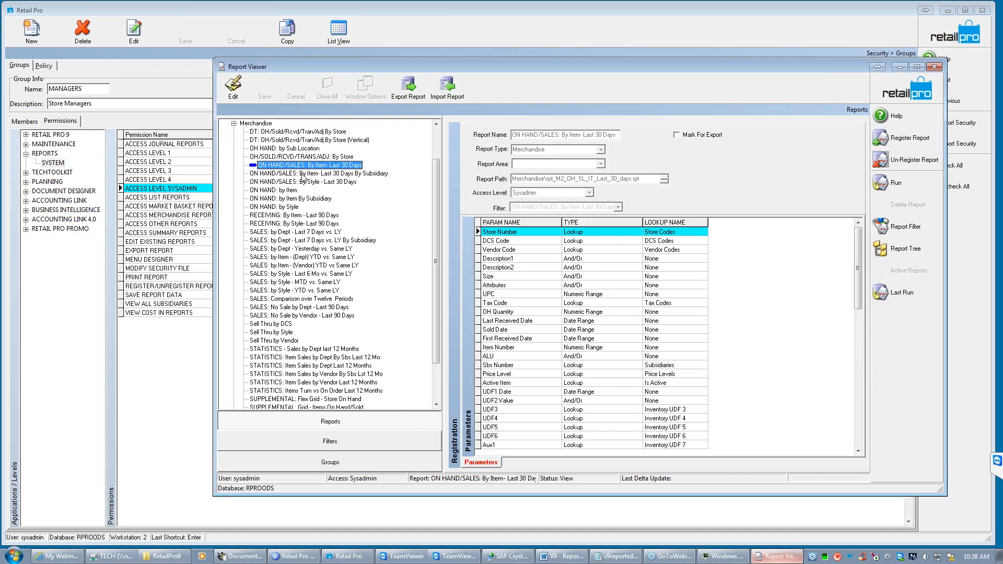
- Open the report's run criteria, check the default Sold Date range, and cancel the run
click(895, 183)
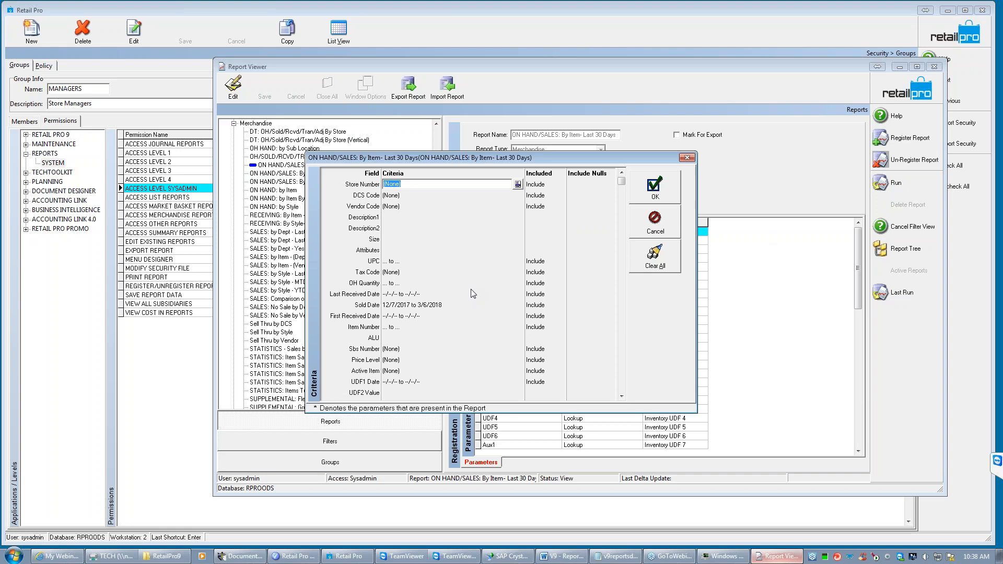
click(448, 306)
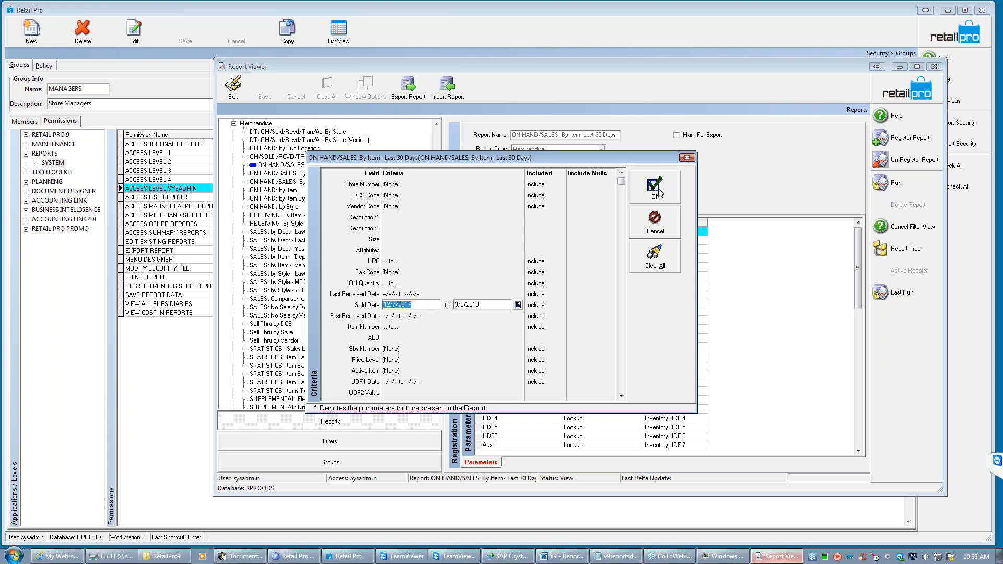
click(663, 220)
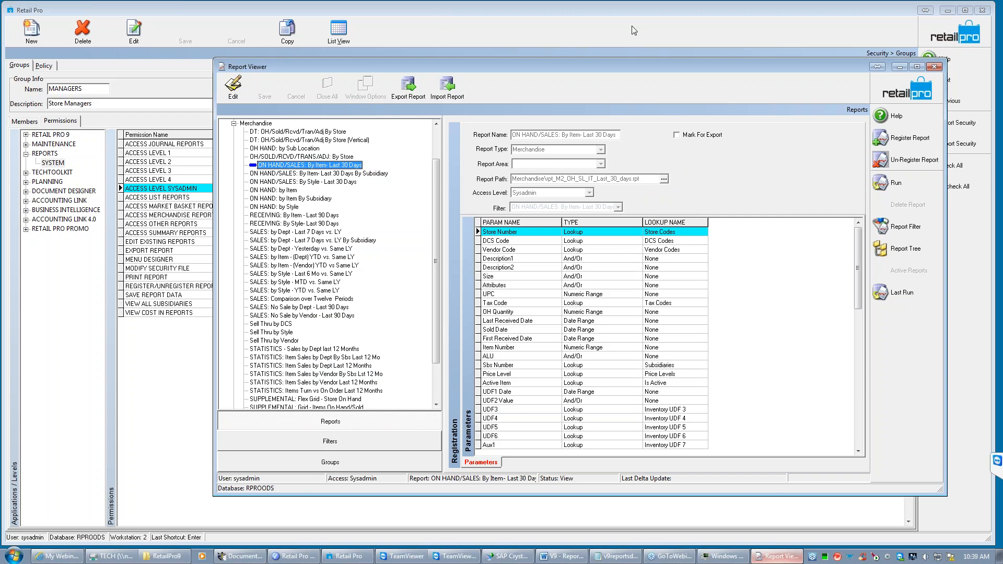
- Open the Summary report INVENTORY: On Hand Summary for editing, view its Access Level options, and discard the edit
click(234, 123)
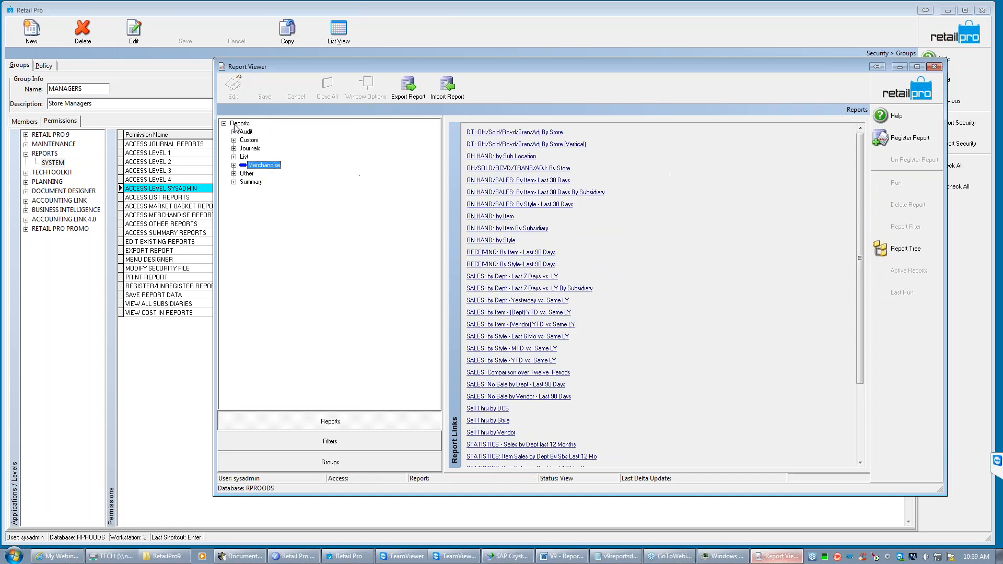
click(234, 182)
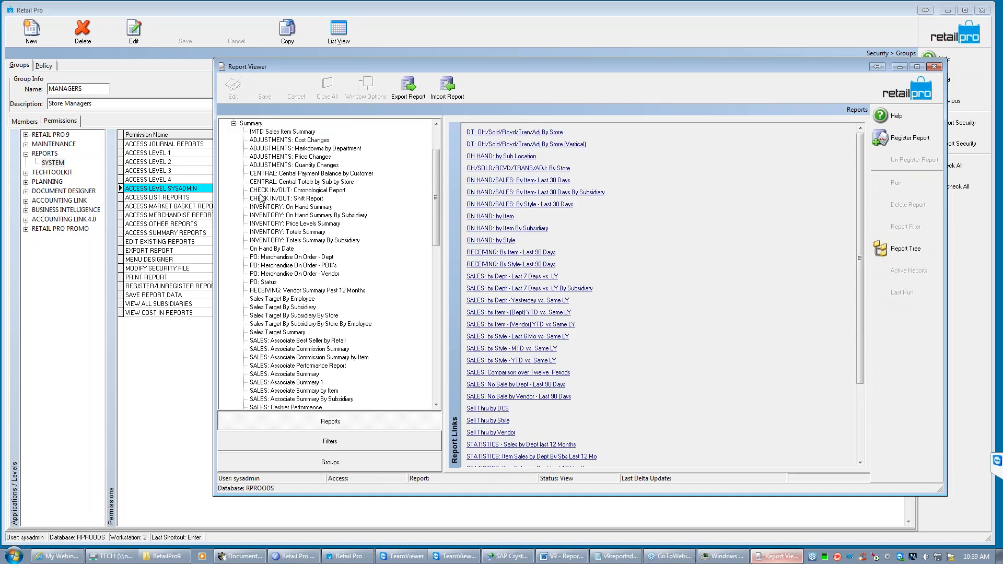
click(286, 208)
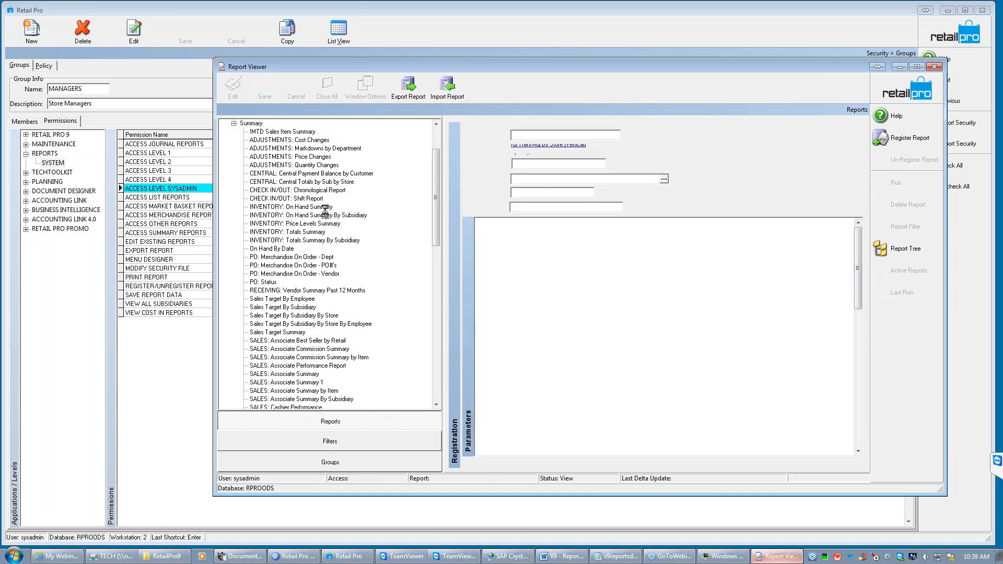
click(230, 95)
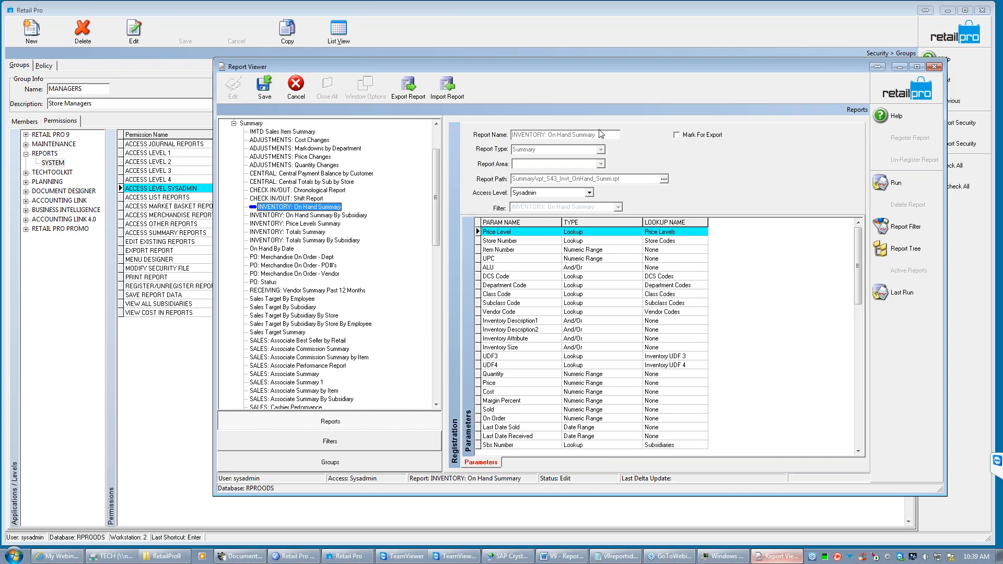
click(589, 193)
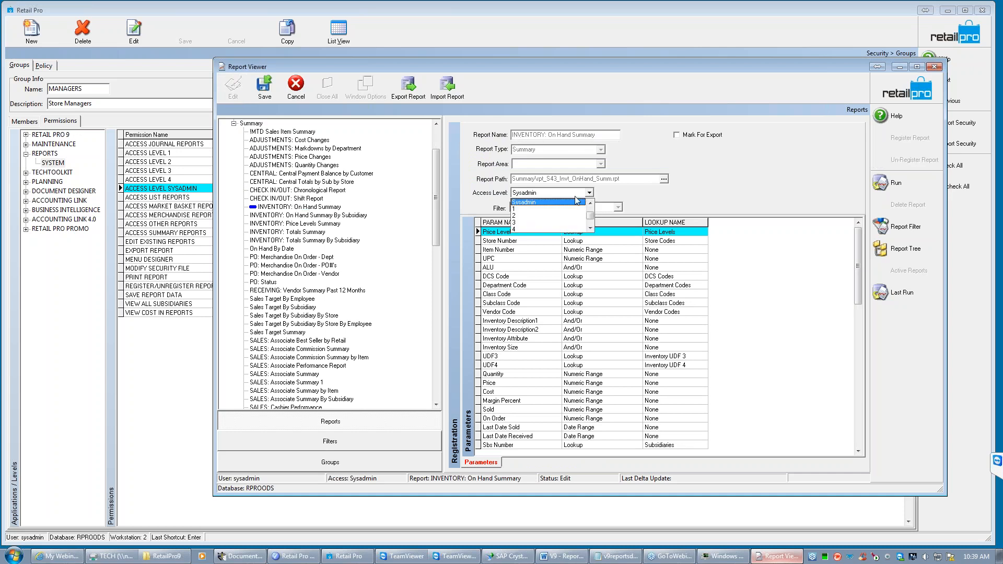
click(546, 203)
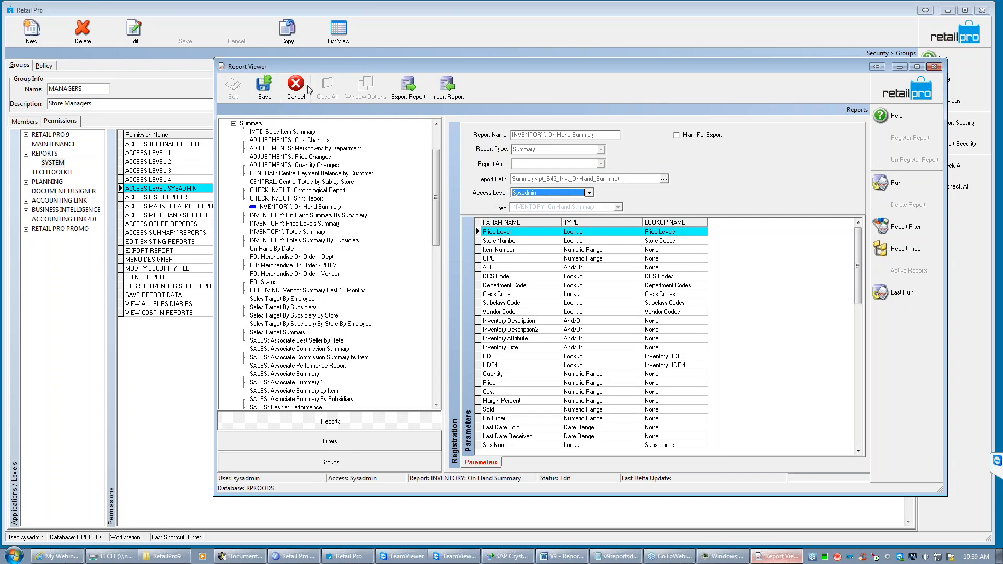
click(296, 96)
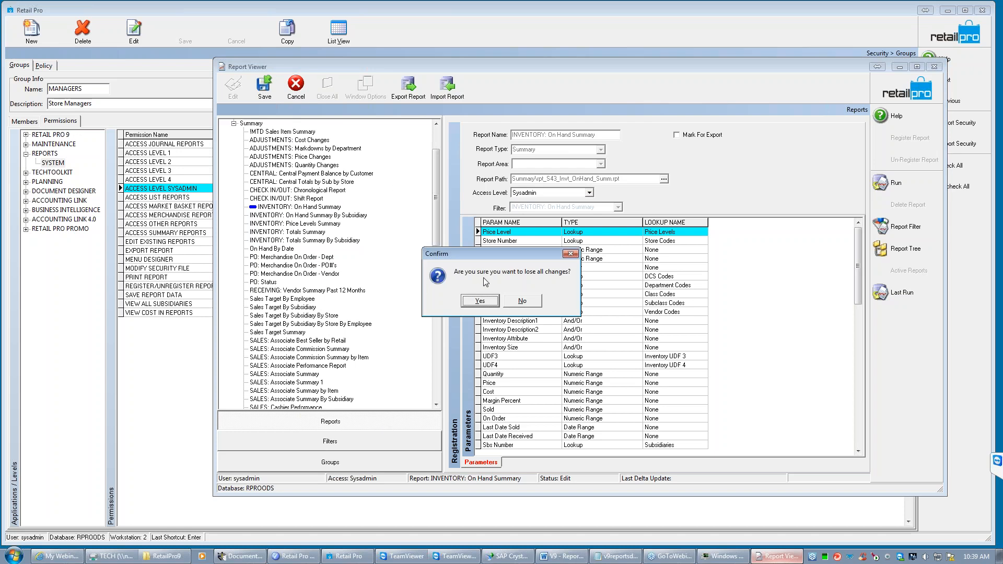
click(495, 301)
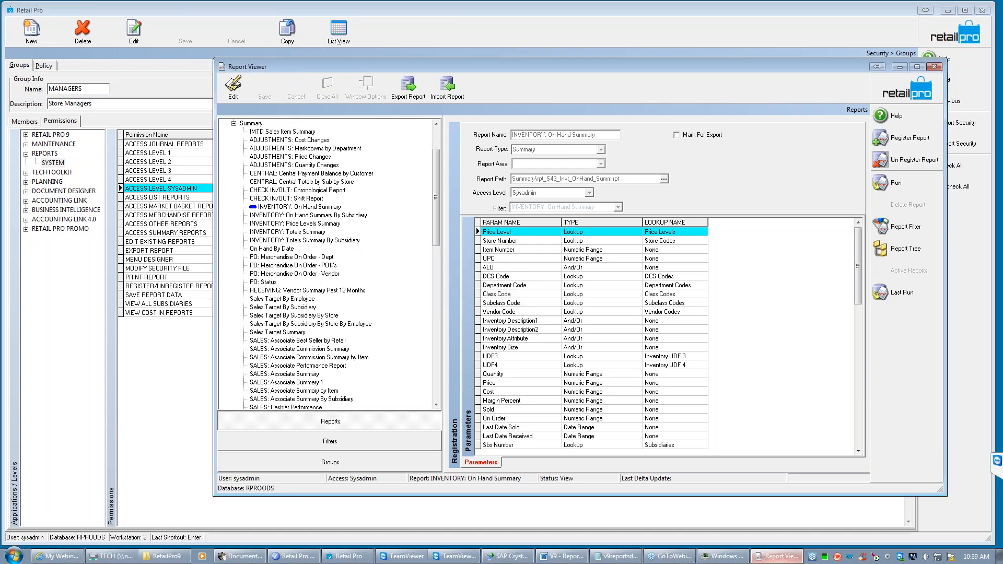
- Run the SALES: Item Summary report from the Summary category without any filter criteria
scroll(436, 198, up, 3)
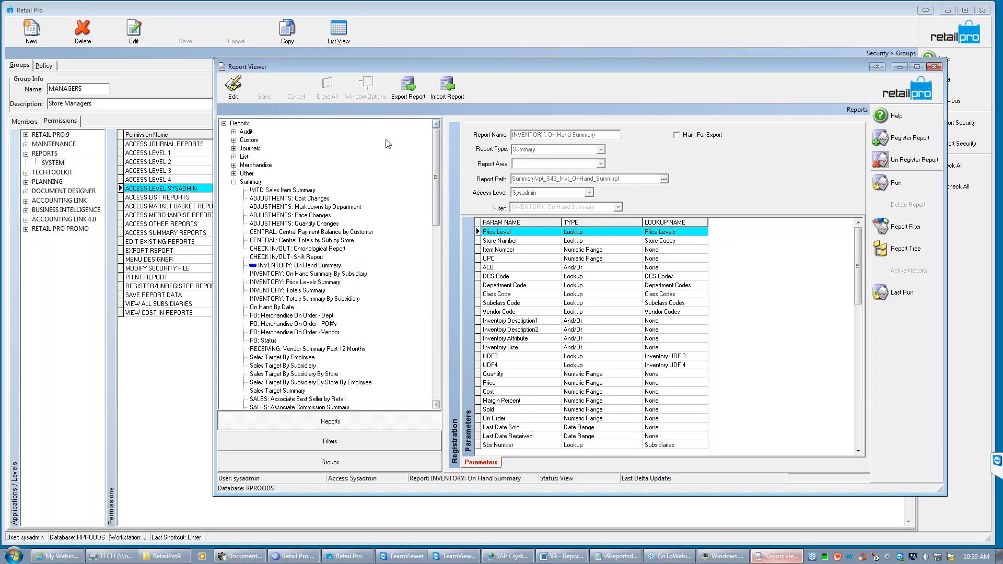
click(234, 182)
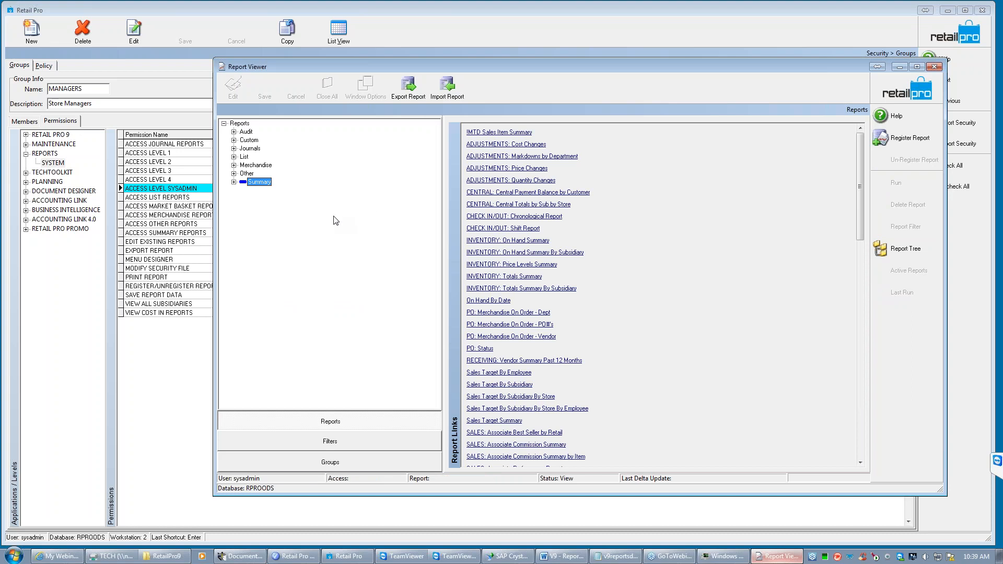
click(234, 182)
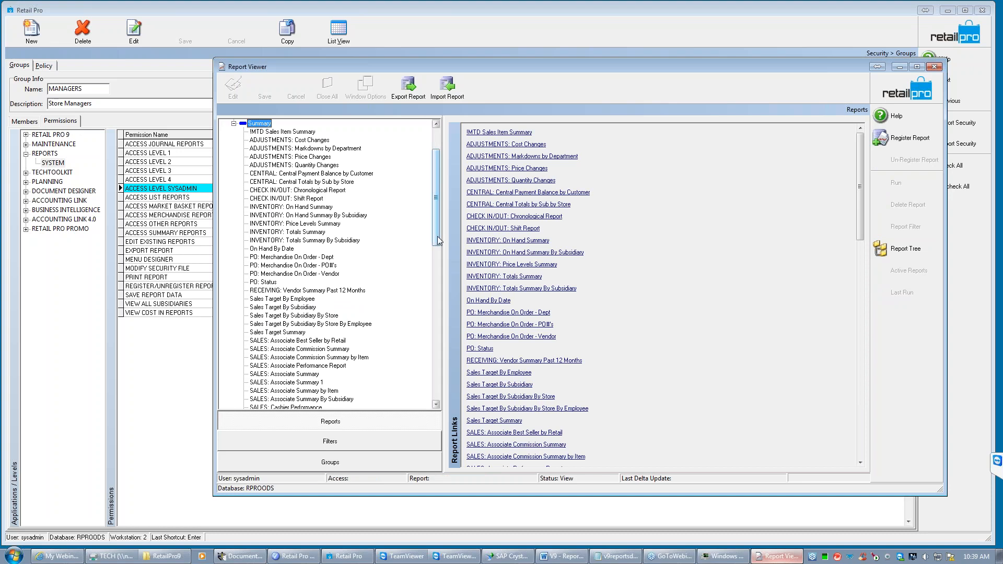
drag(438, 223, 441, 316)
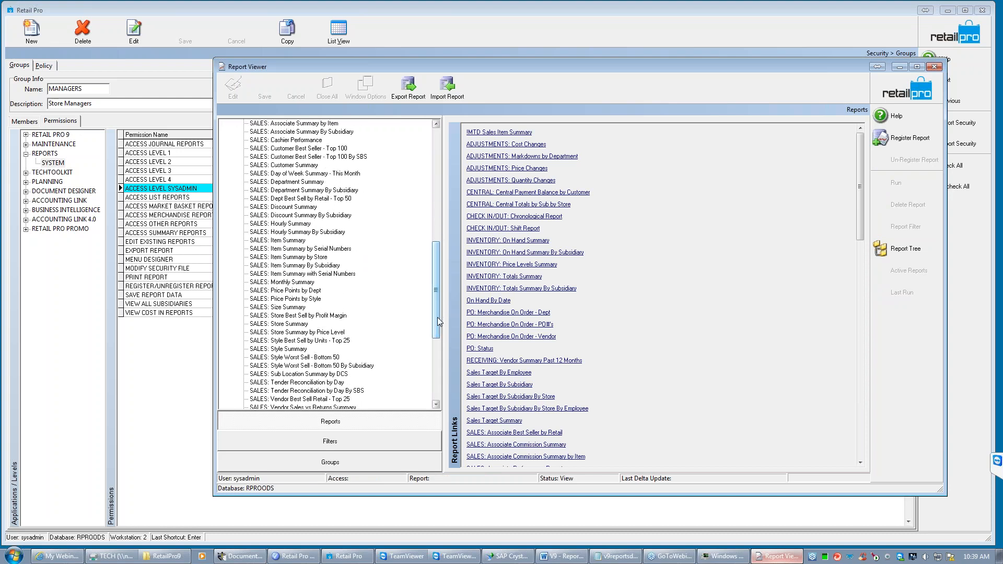
click(285, 241)
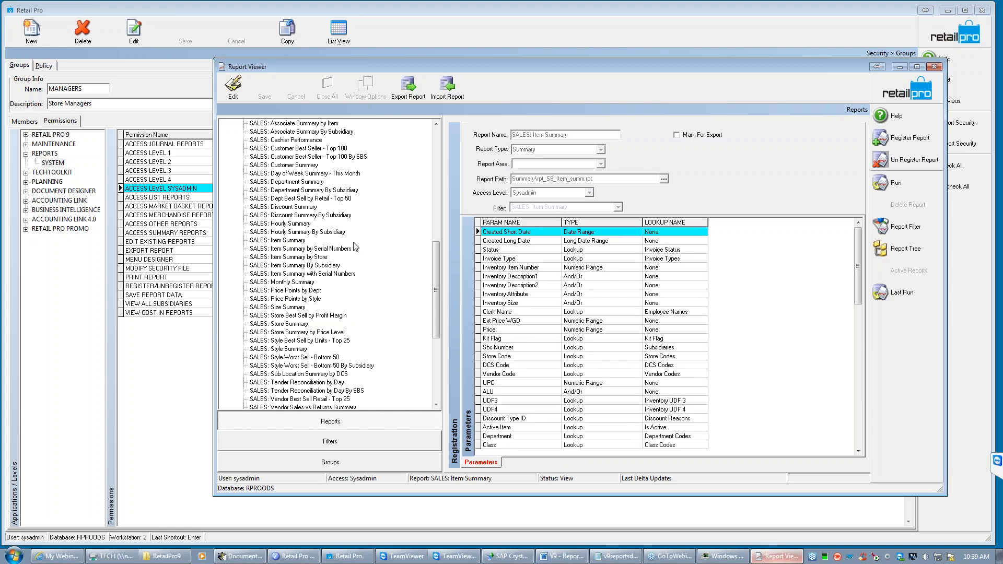
click(896, 183)
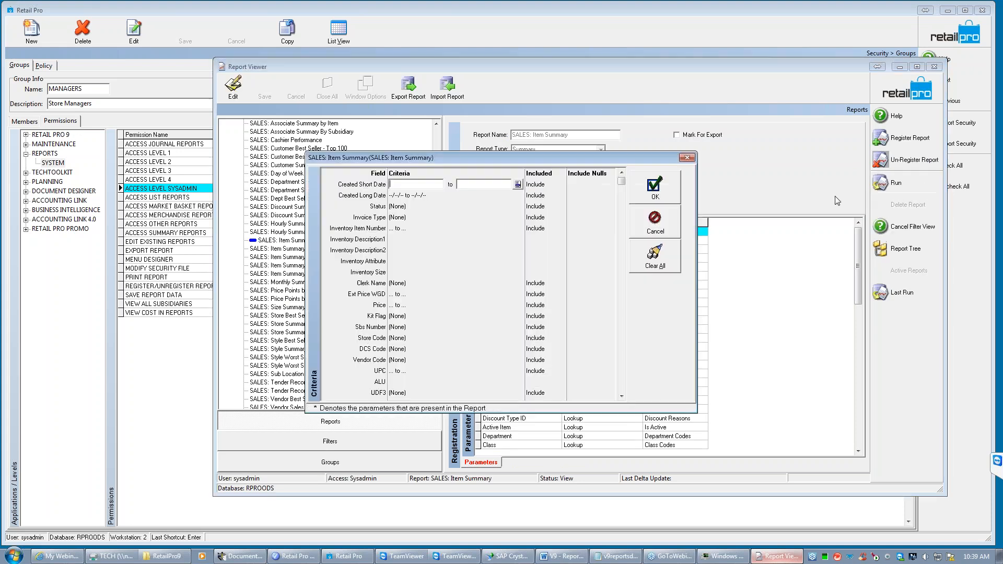
key(Return)
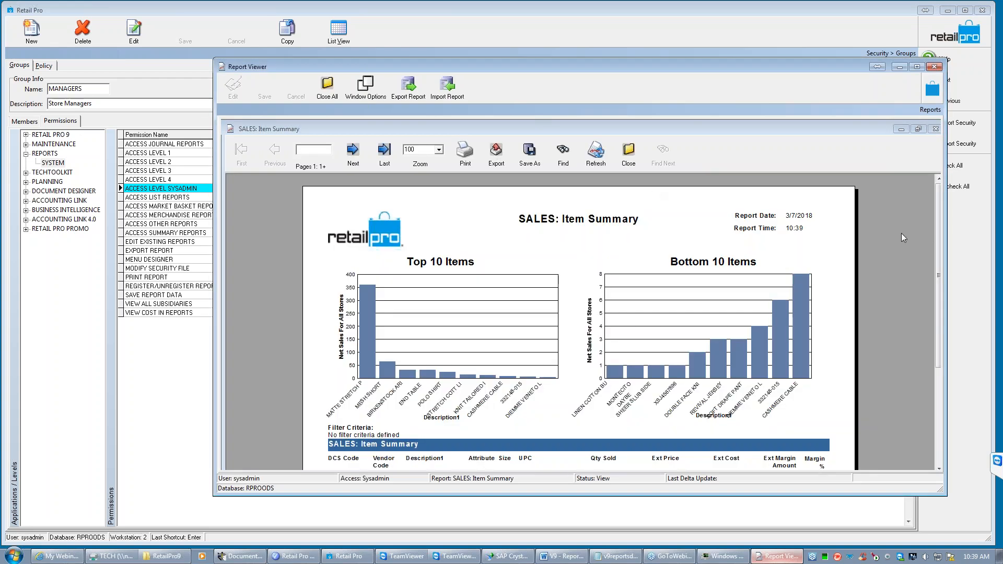
- Review the SALES: Item Summary charts and item lines, close the report, and return to the start of the report tree
drag(940, 226, 937, 272)
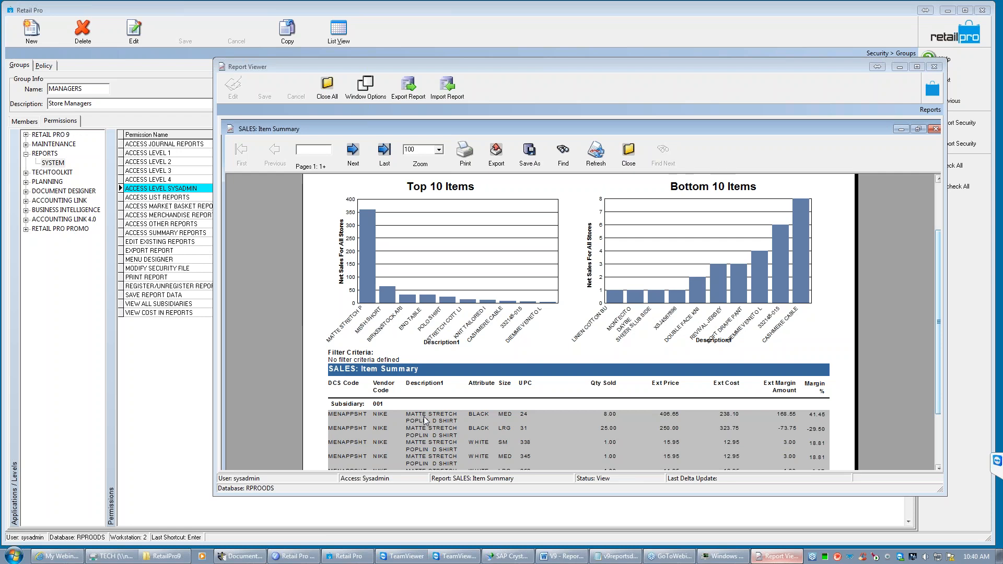
click(628, 157)
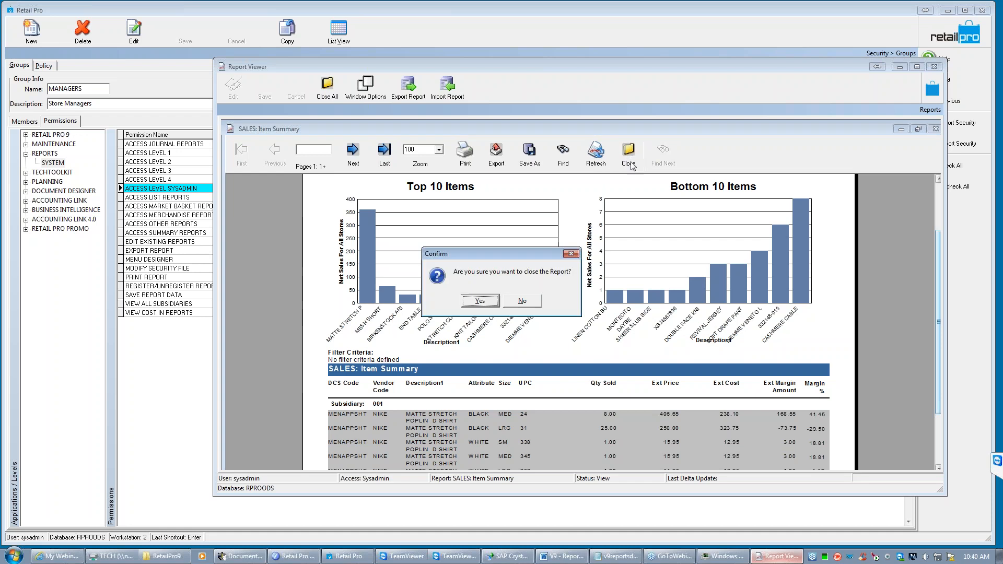
click(490, 303)
drag(434, 266, 434, 152)
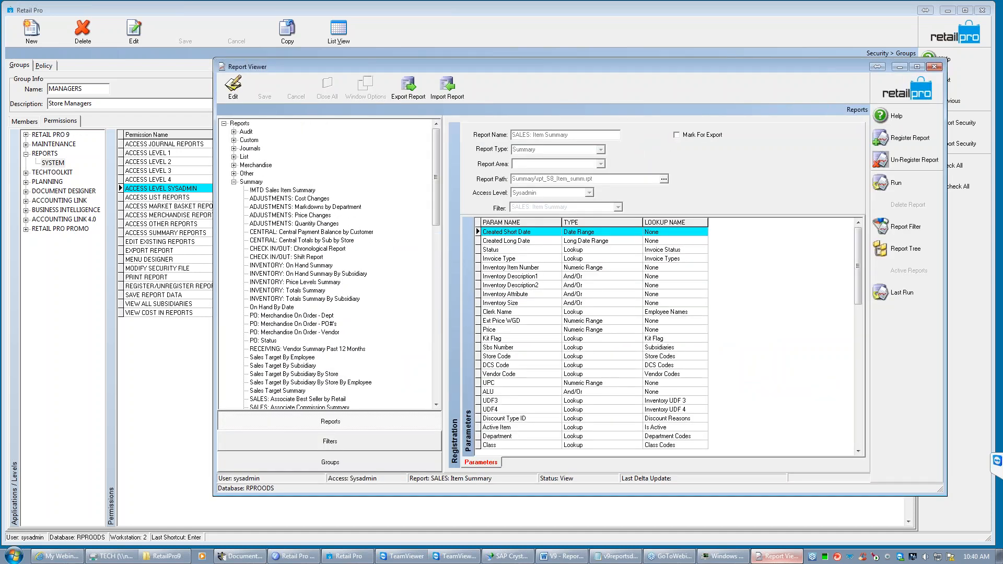
- Run the custom report BHD SALES: Item Summary With Desc 2 without filter criteria, updating the report file on disk
click(234, 140)
drag(438, 157, 443, 227)
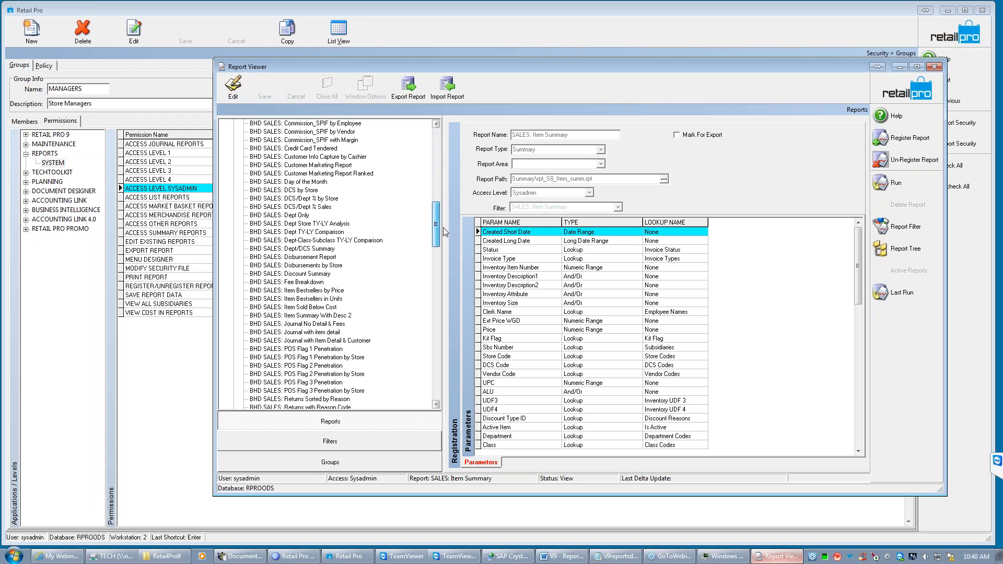
click(303, 316)
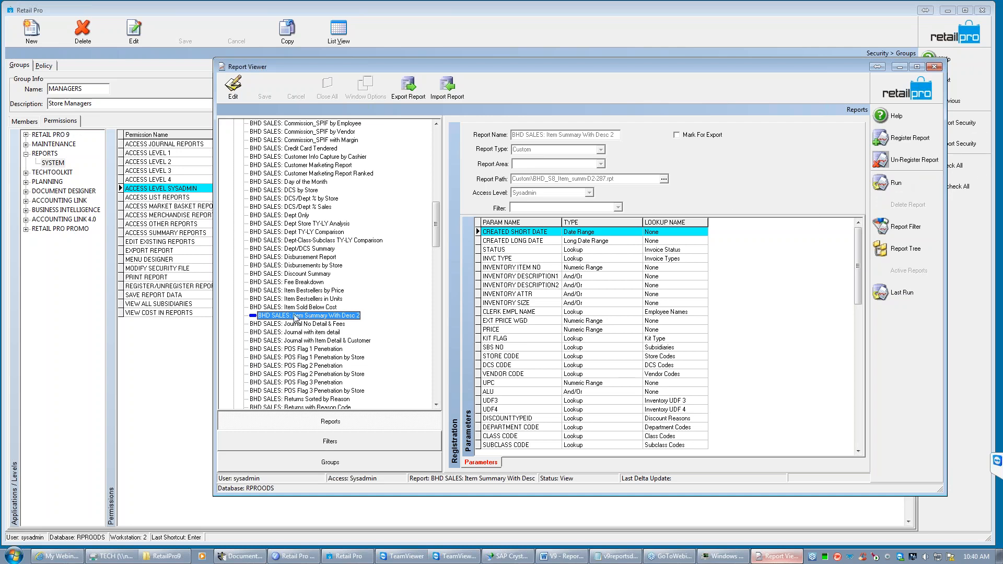
click(908, 190)
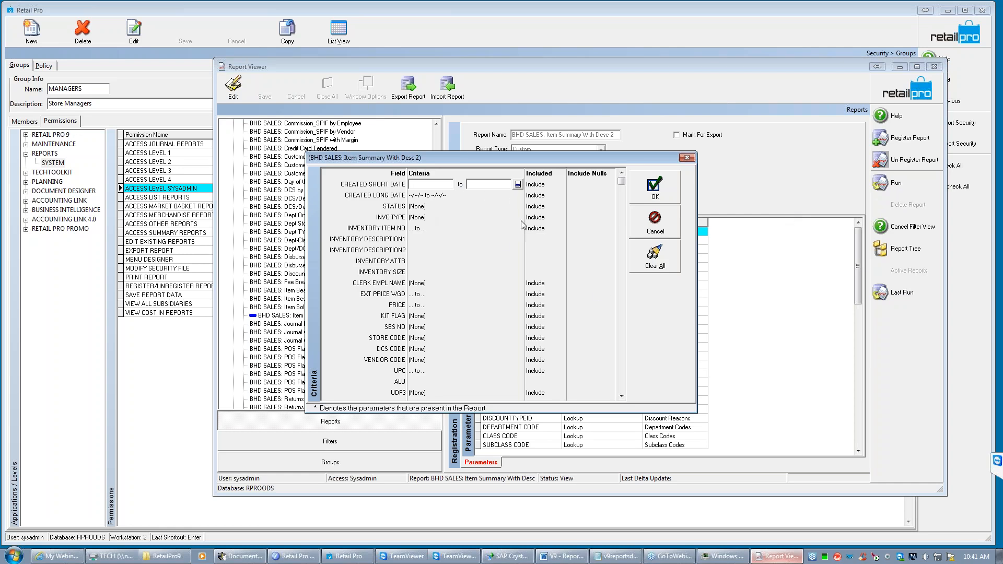
click(653, 187)
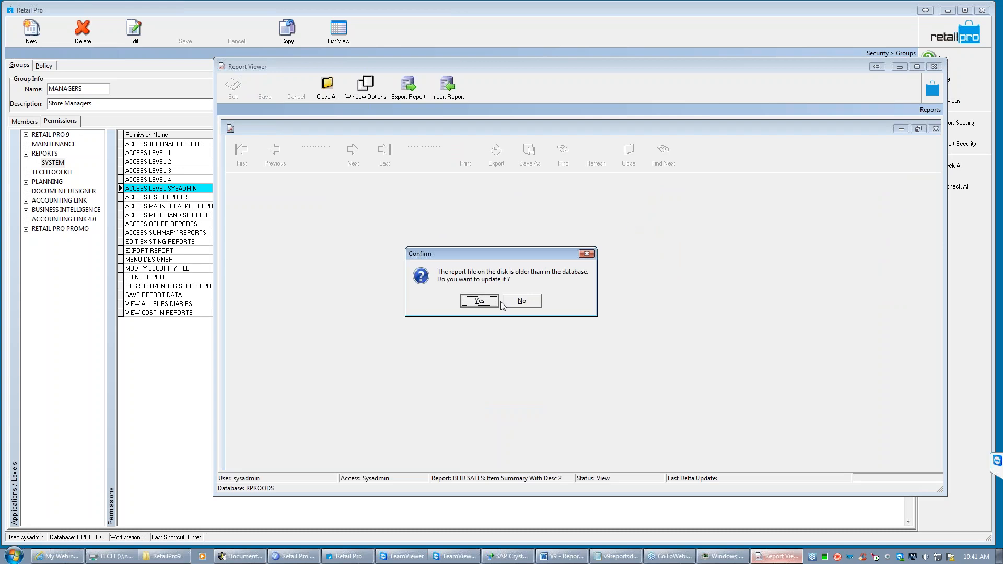
click(490, 303)
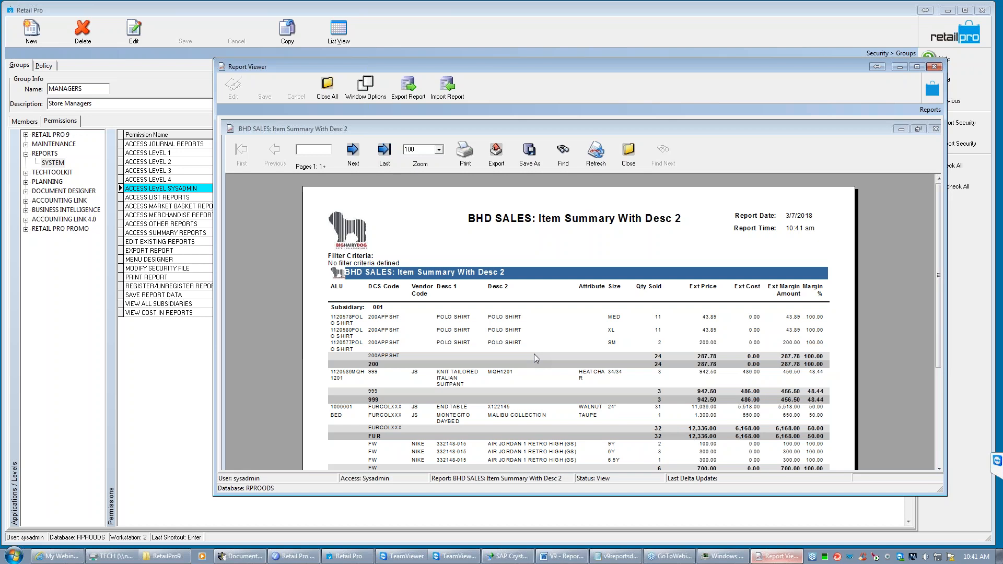
- Review the description columns and item lines of the BHD SALES: Item Summary With Desc 2 report
click(453, 318)
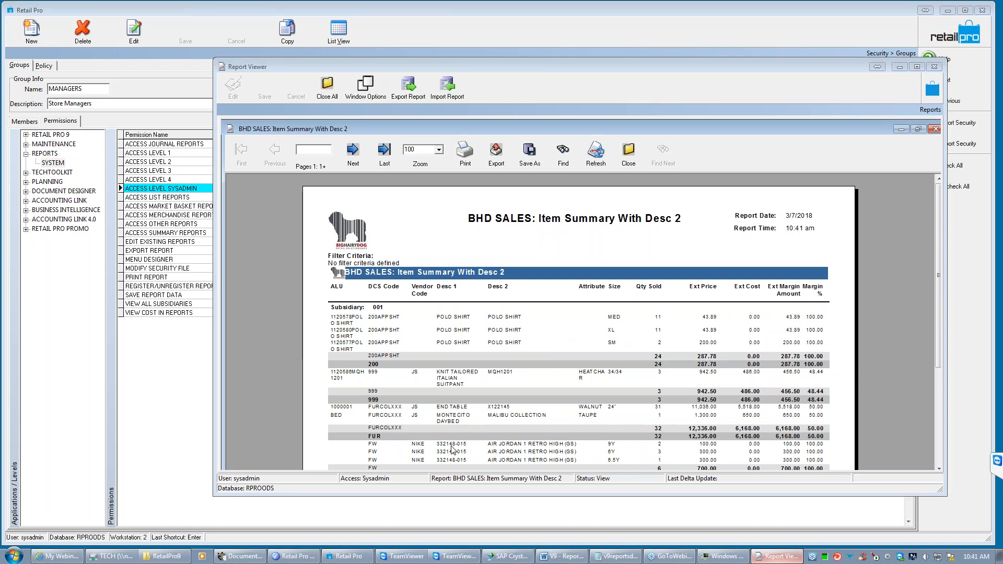
click(939, 469)
click(938, 468)
click(939, 468)
click(939, 468)
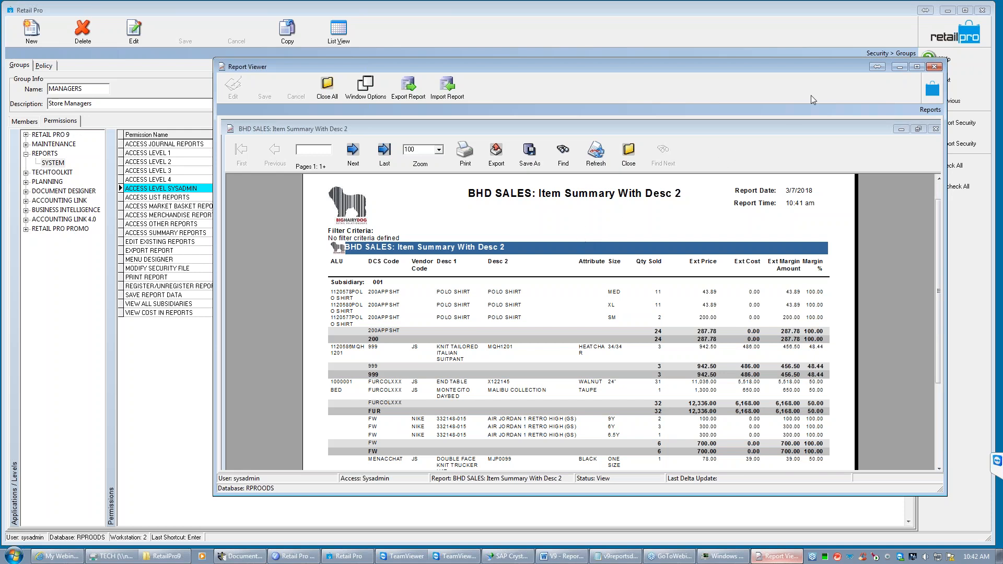
- Switch to SAP Crystal Reports to view its start page, and return to the Report Viewer
click(899, 67)
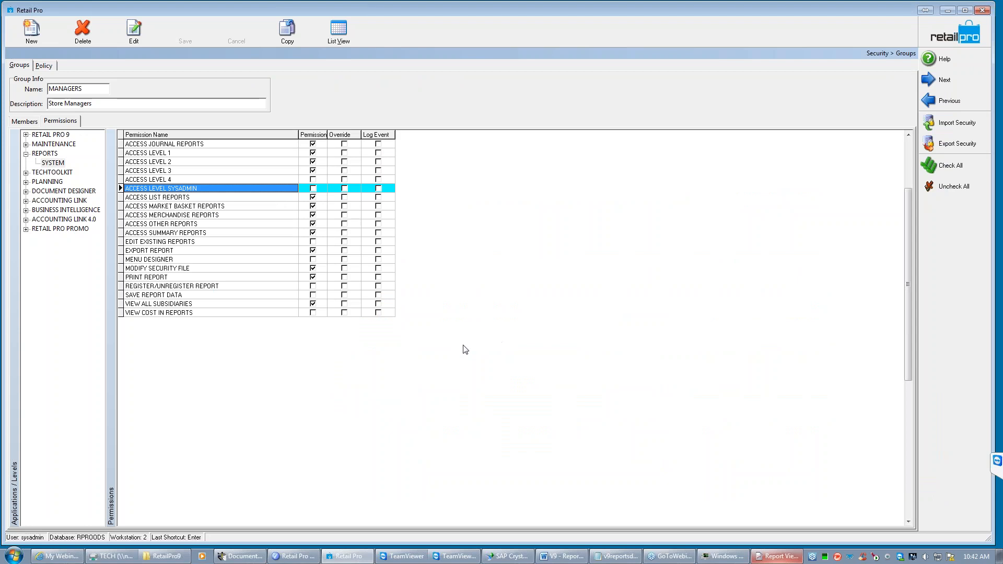
click(505, 557)
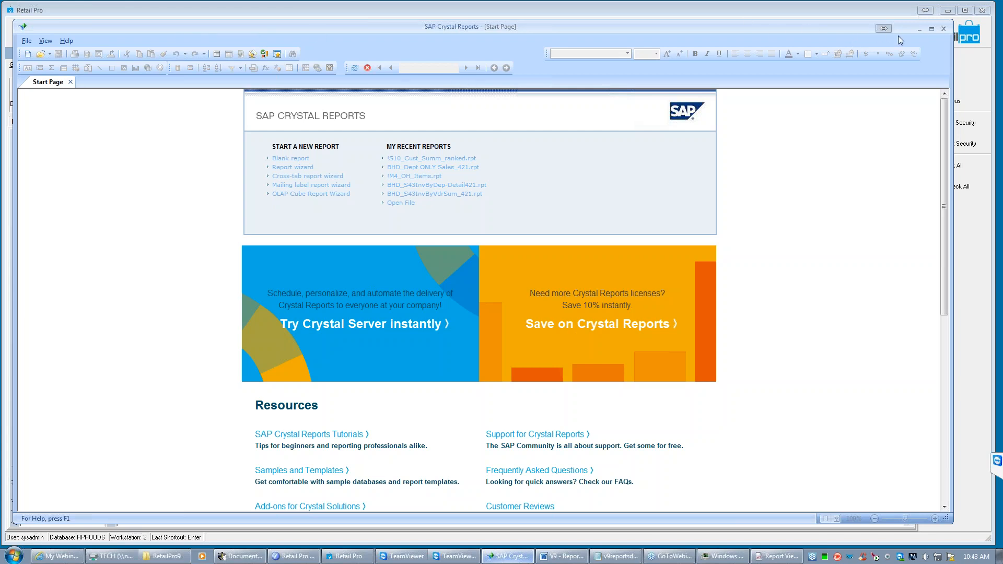
click(920, 30)
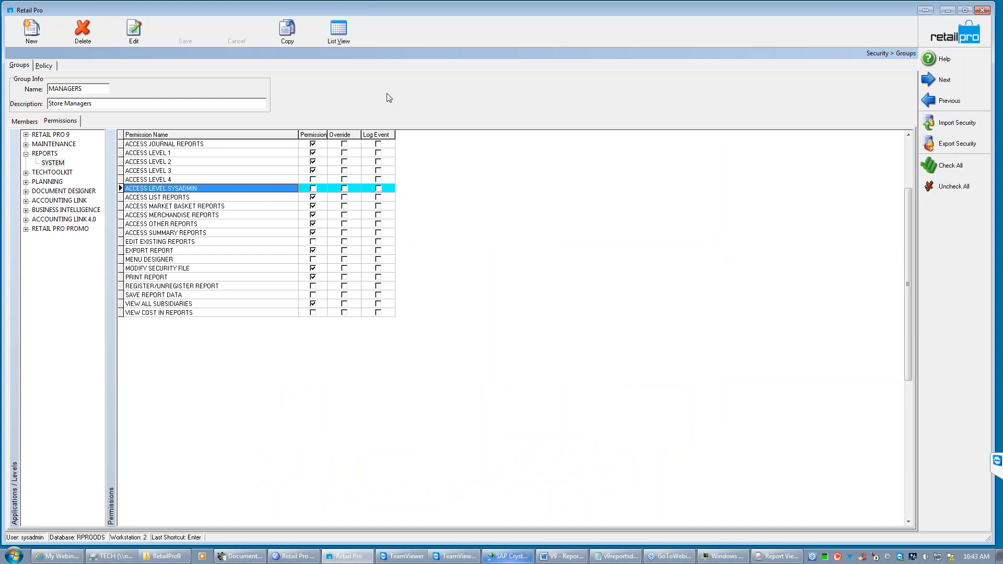
click(777, 555)
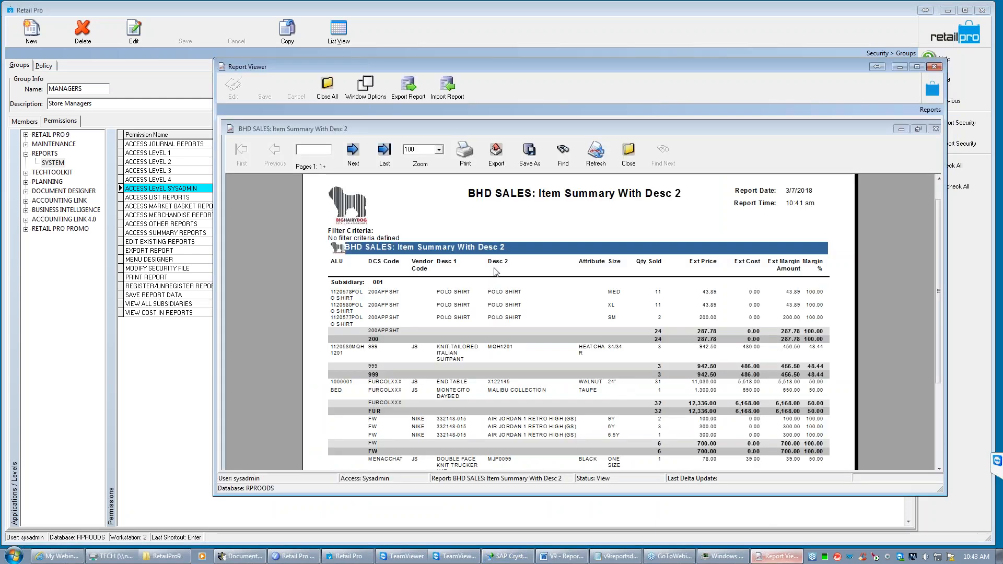
- Close the custom report and select SALES: Item Summary in the Summary category to show its registration details
click(631, 156)
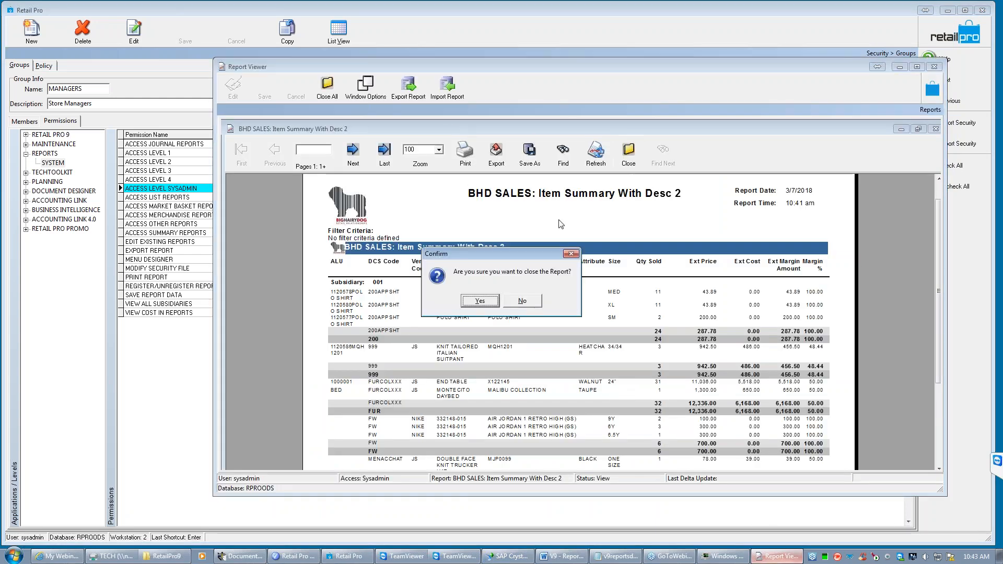
click(480, 300)
drag(437, 224, 437, 128)
click(234, 140)
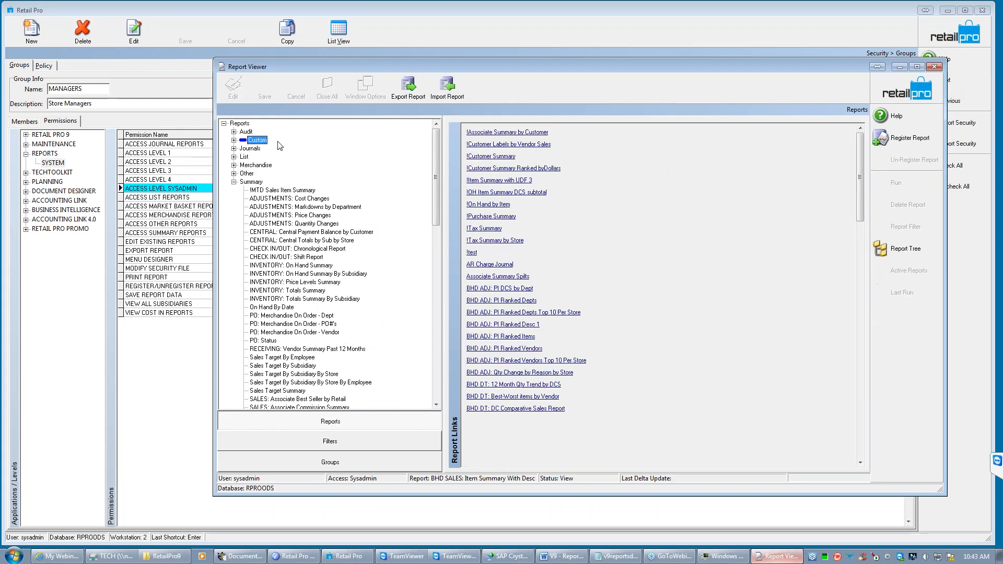
click(435, 405)
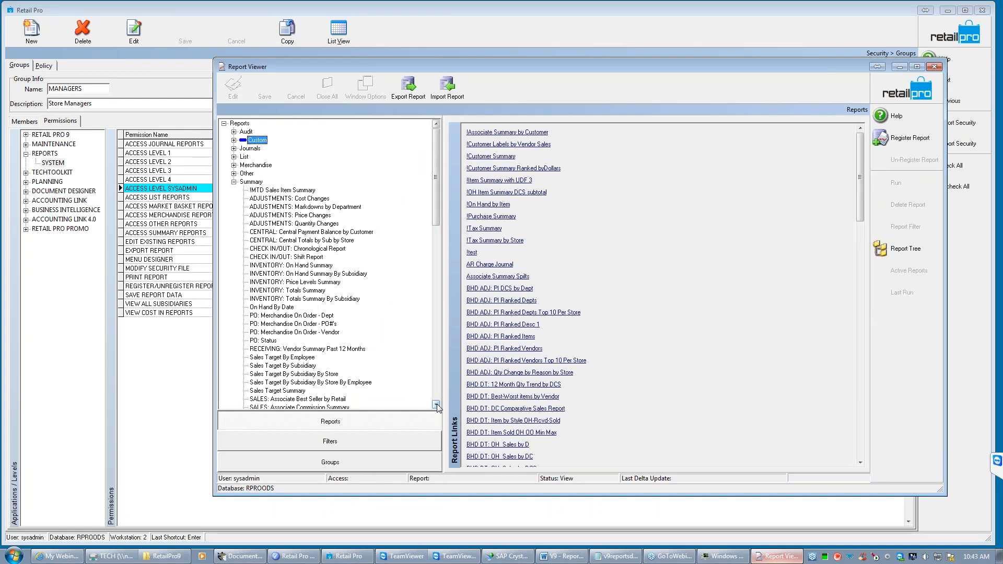
scroll(437, 407, down, 7)
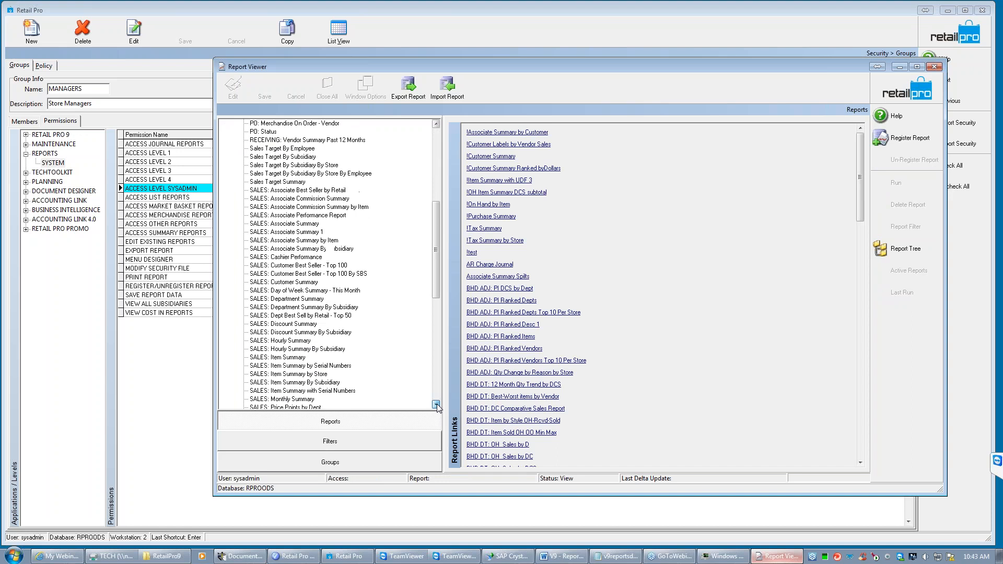
click(298, 315)
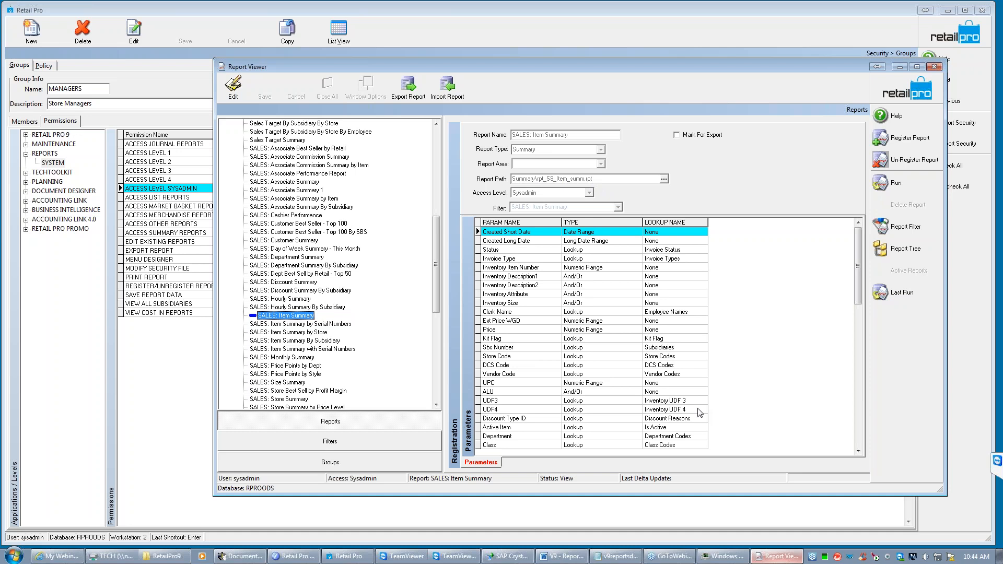
- Switch to SAP Crystal Reports and browse for a report file in the Summary folder of the RetailPro9 Reports directory
click(505, 557)
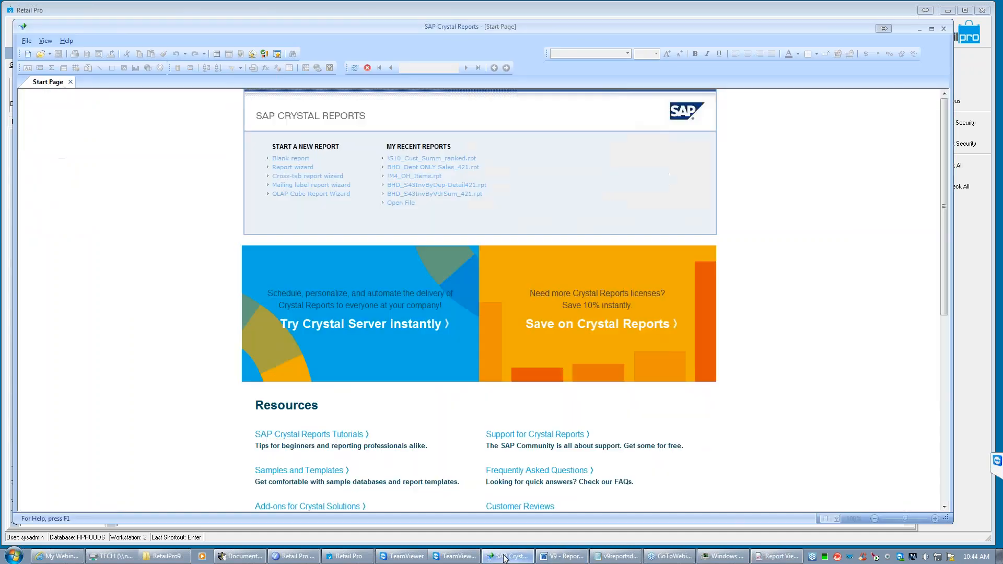
click(27, 41)
click(45, 64)
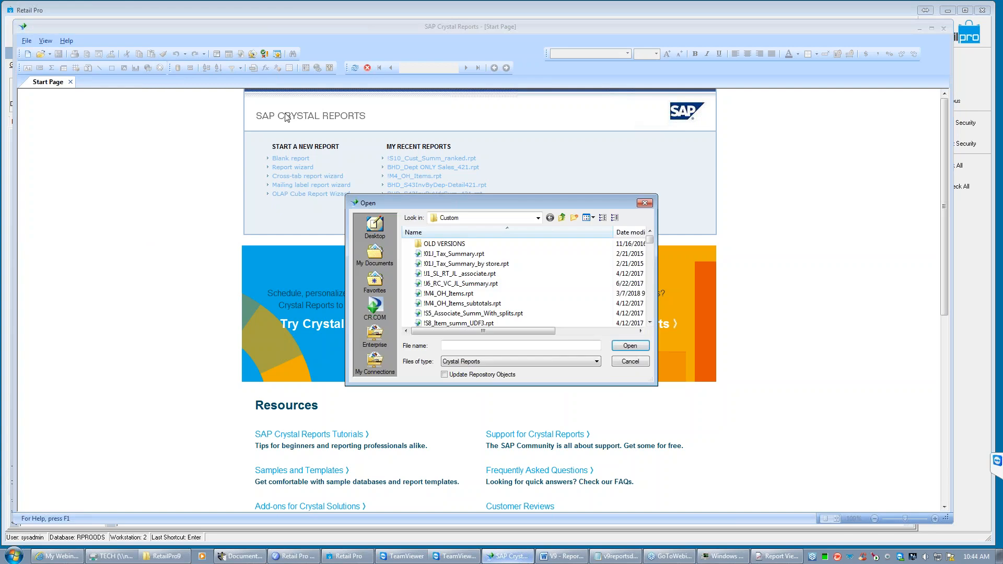
click(538, 220)
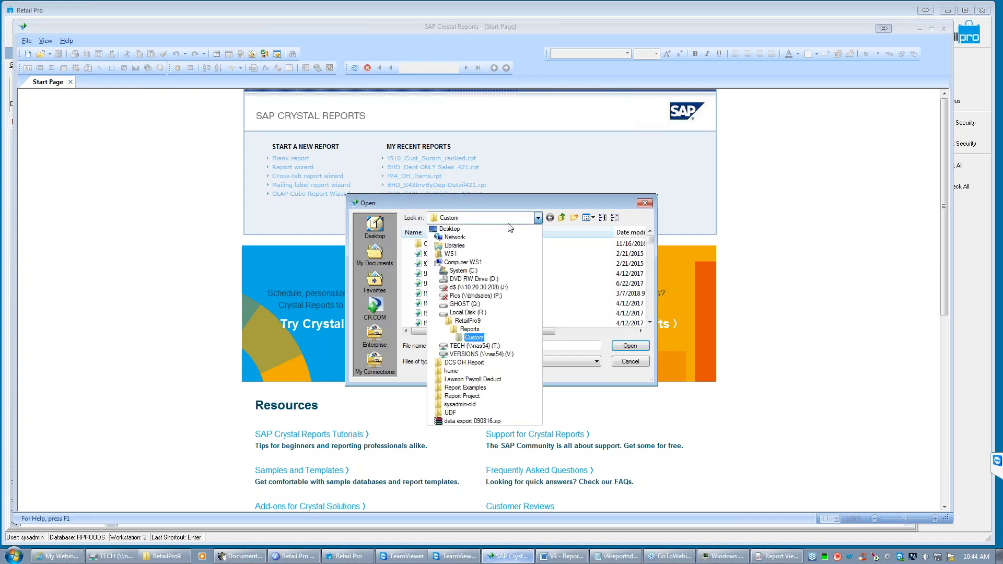
click(469, 329)
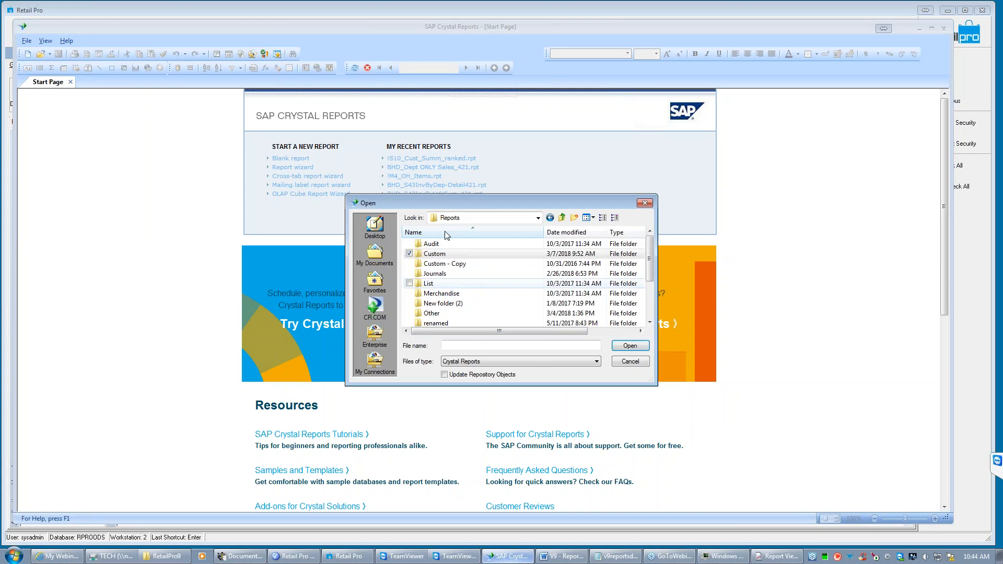
click(649, 323)
click(648, 324)
click(649, 323)
click(649, 324)
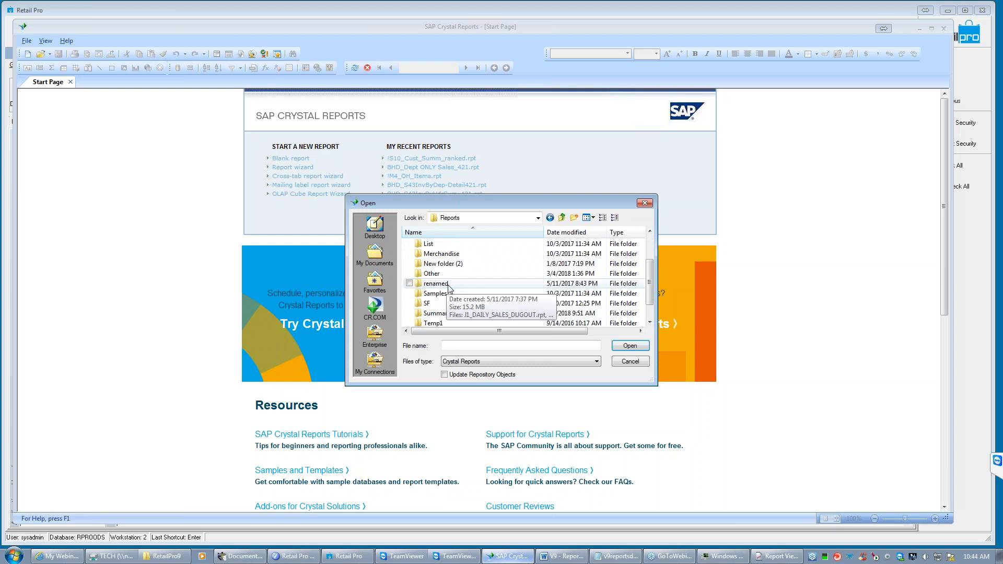
click(440, 315)
double_click(440, 315)
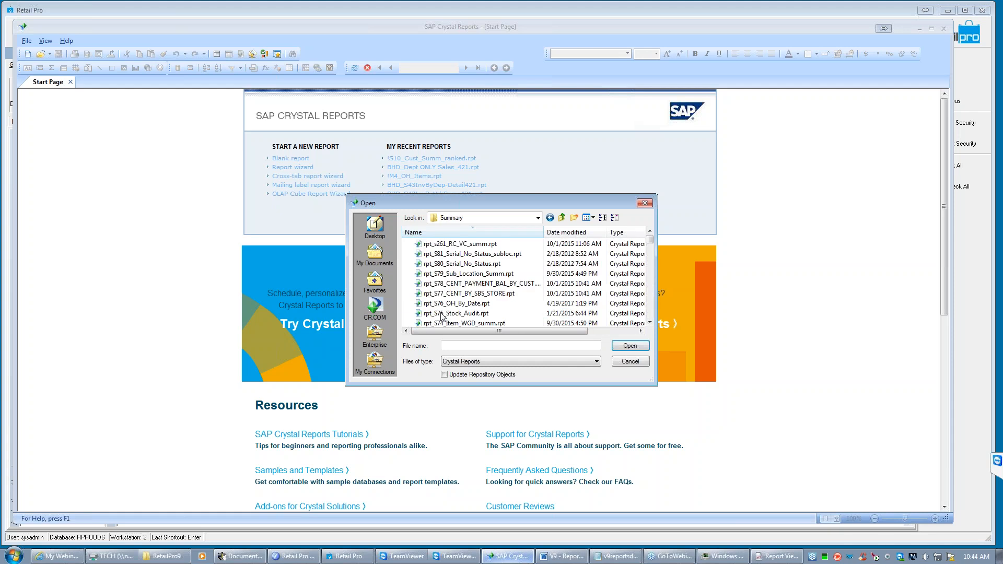
- Open the report file rpt_S8_Item_summ.rpt from the Summary folder
click(650, 322)
click(650, 322)
click(649, 322)
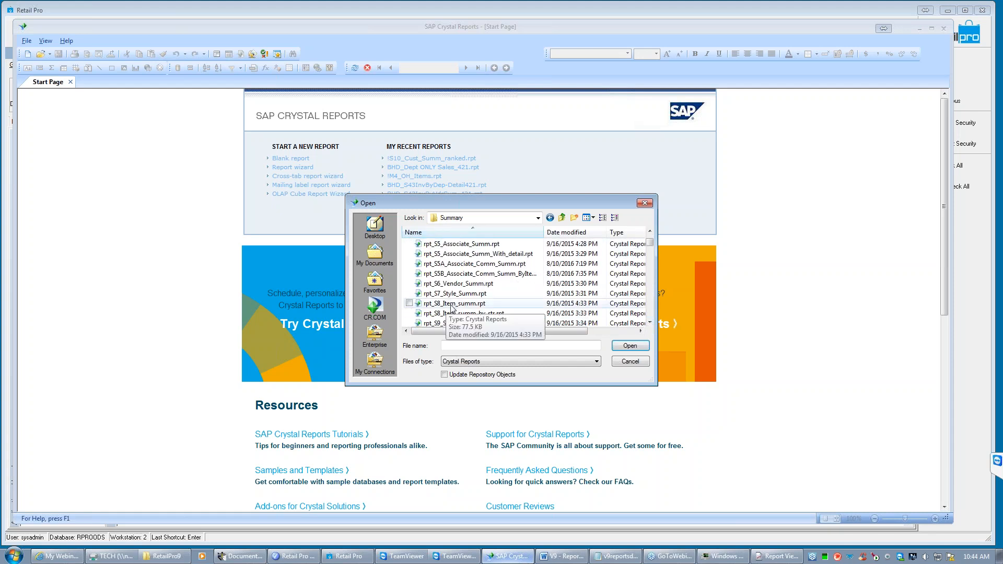
click(452, 307)
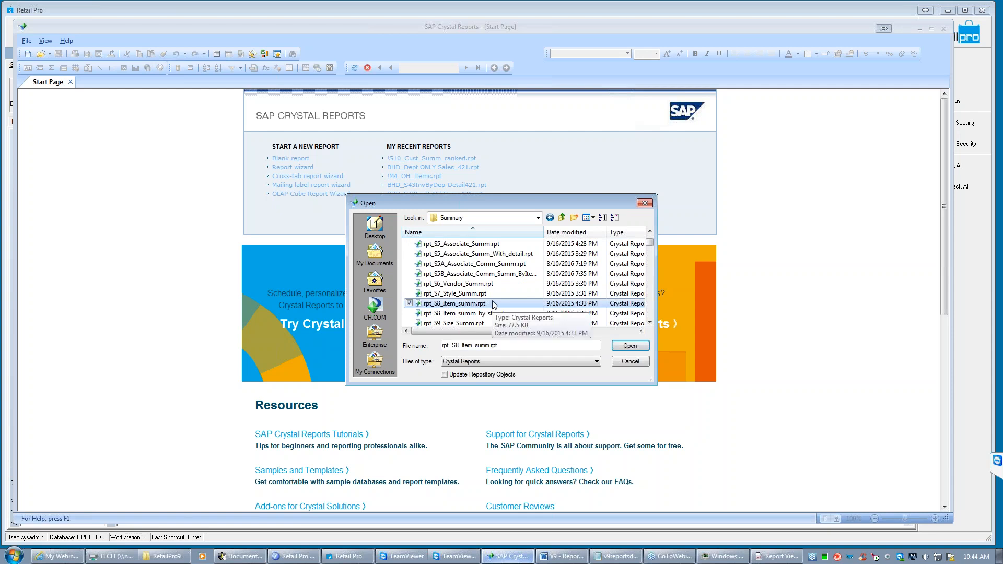
click(633, 346)
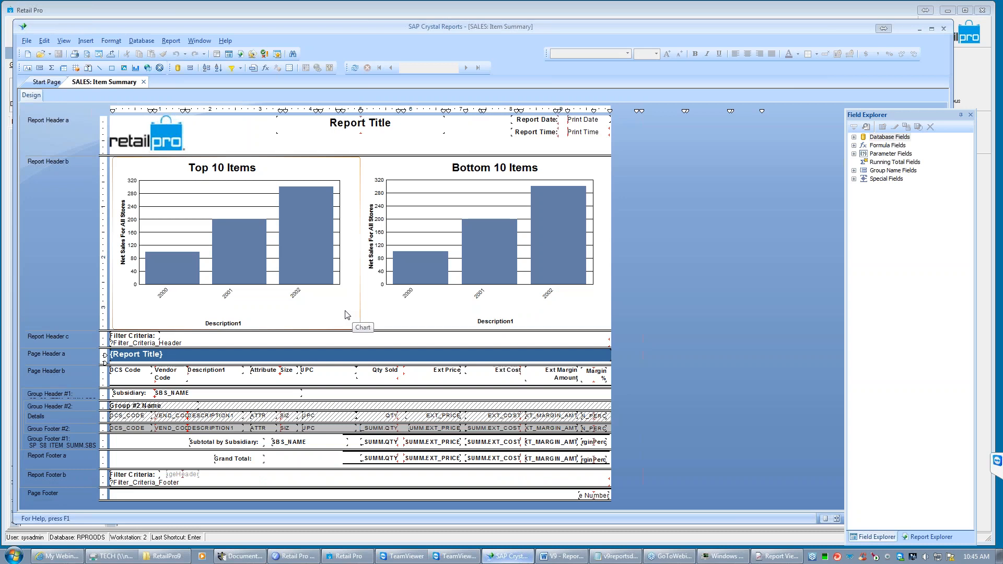
- Save a copy of the report in the Summary folder as S8_Item_summ_webonar.rpt
click(26, 42)
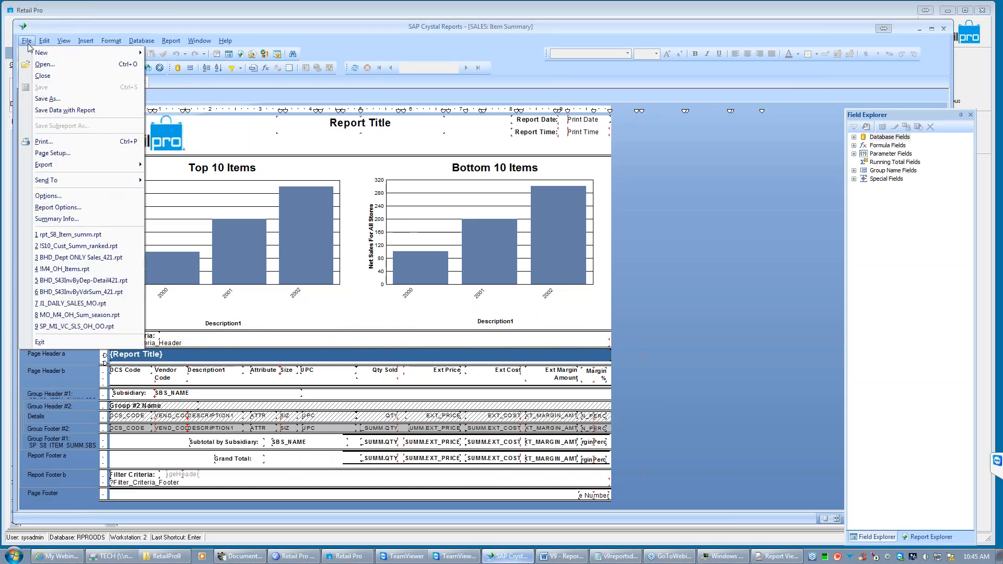
click(52, 99)
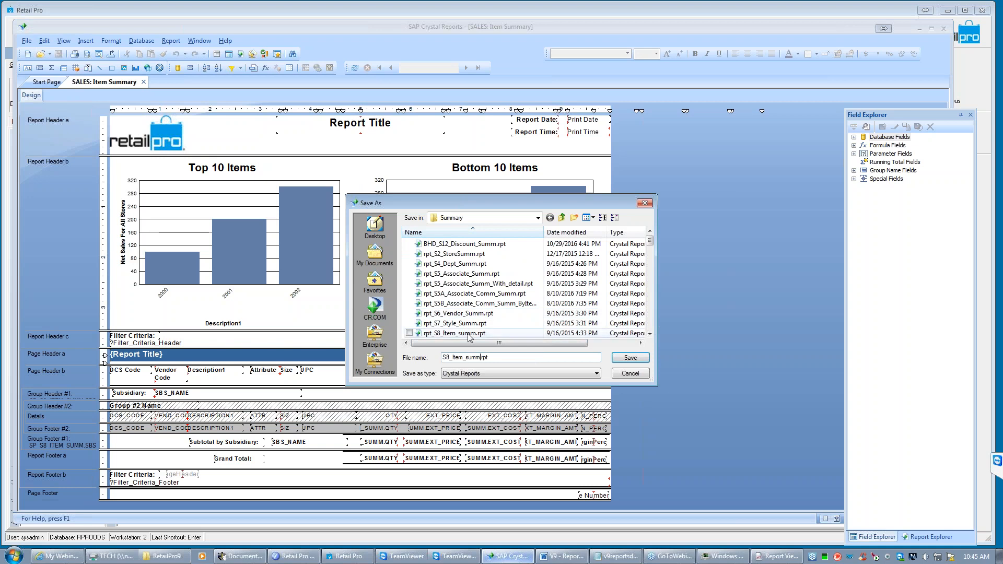
text(_webonar)
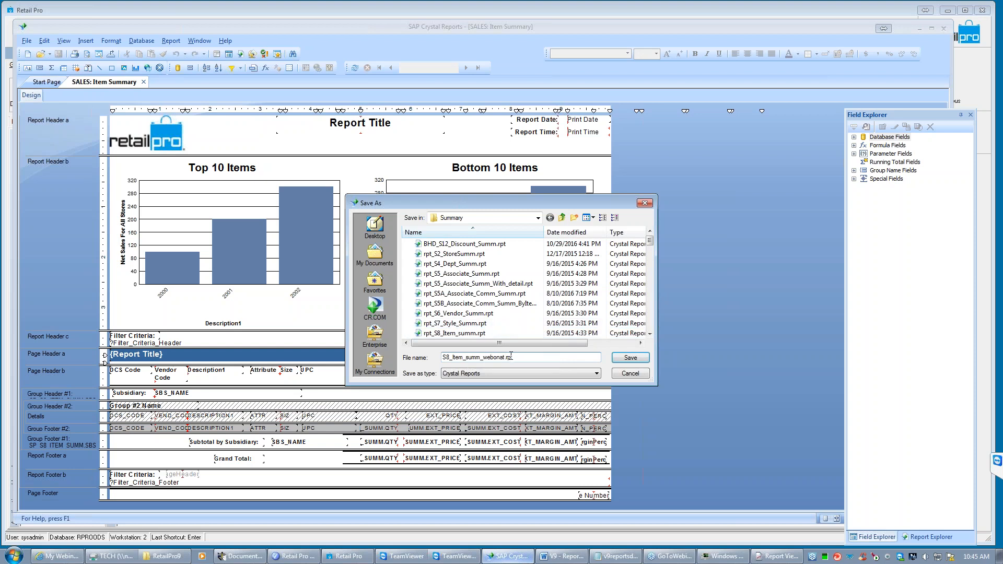
click(628, 359)
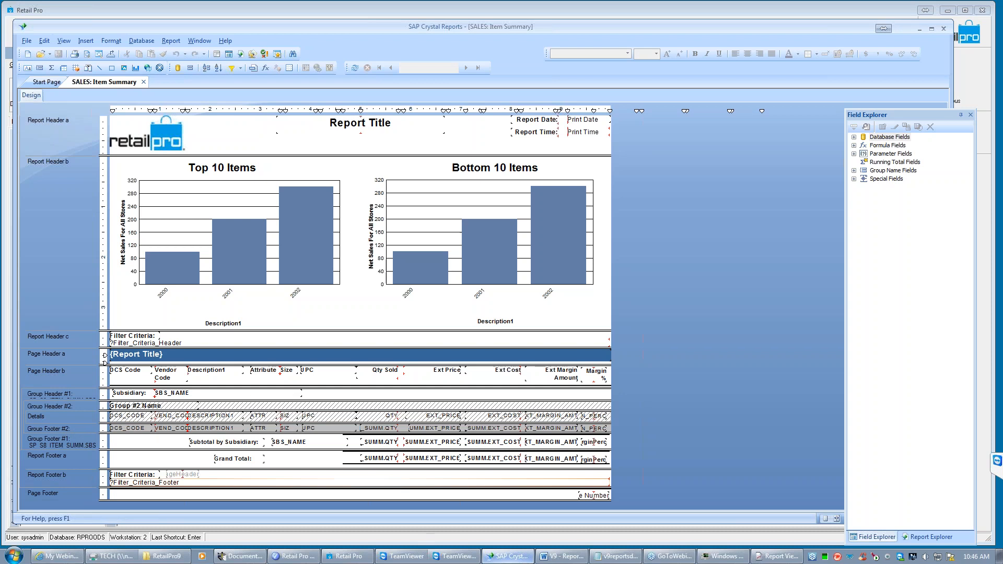
- Switch to the Retail Pro Report Viewer, run SALES: Item Summary without filter criteria, and review its item lines
click(781, 558)
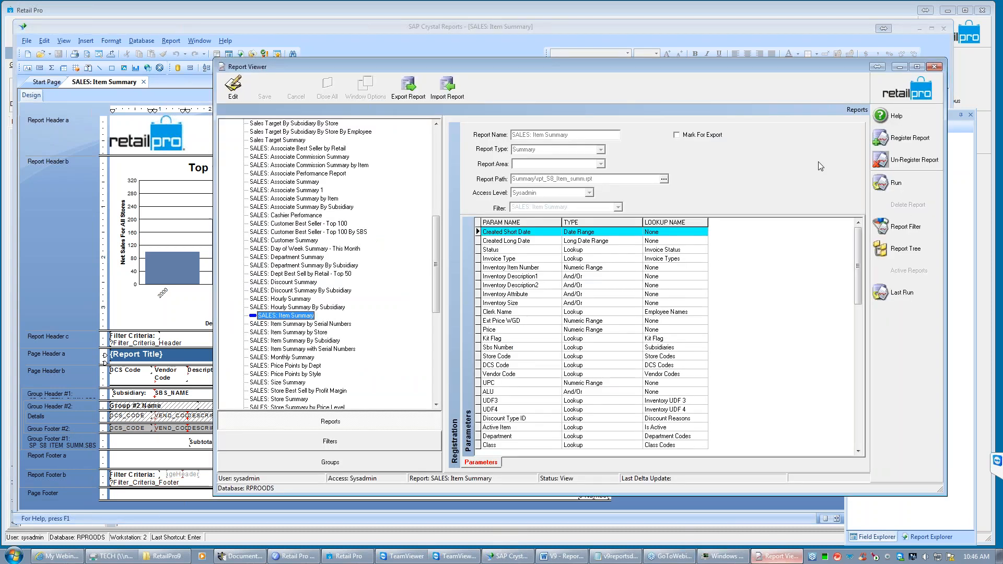
click(896, 183)
click(655, 189)
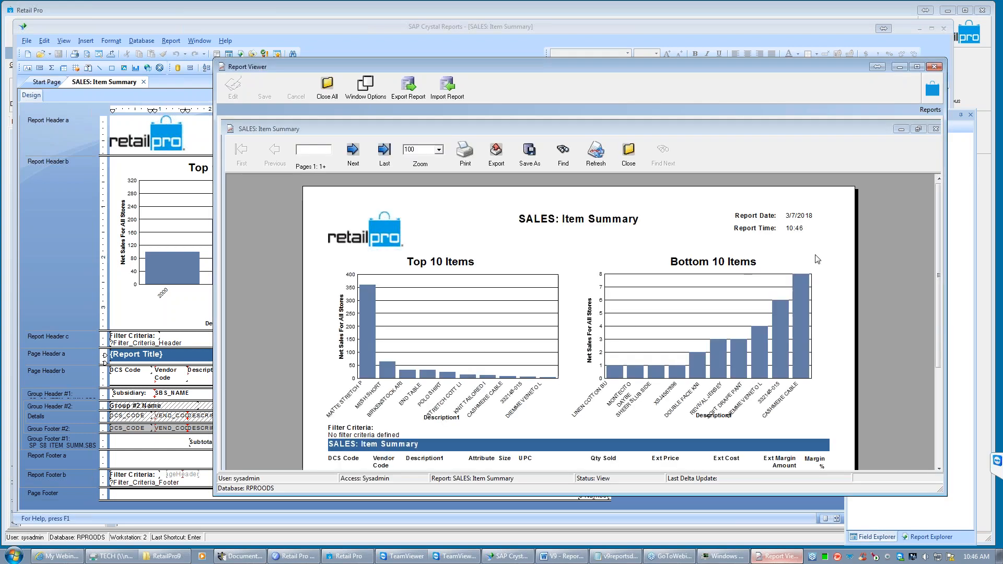
scroll(939, 241, down, 3)
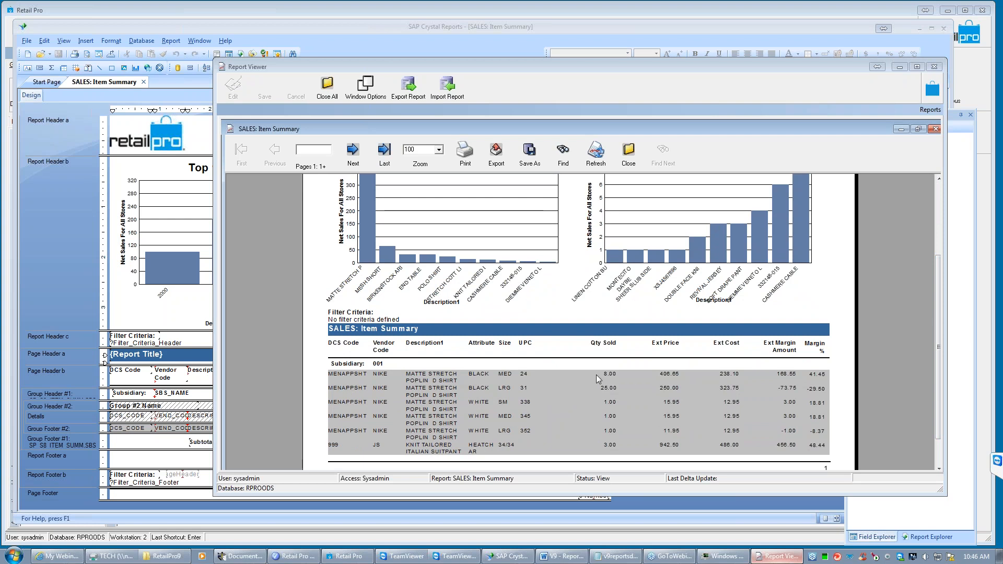
- Return to the SALES: Item Summary design in SAP Crystal Reports and turn off suppression of the Details section
click(71, 428)
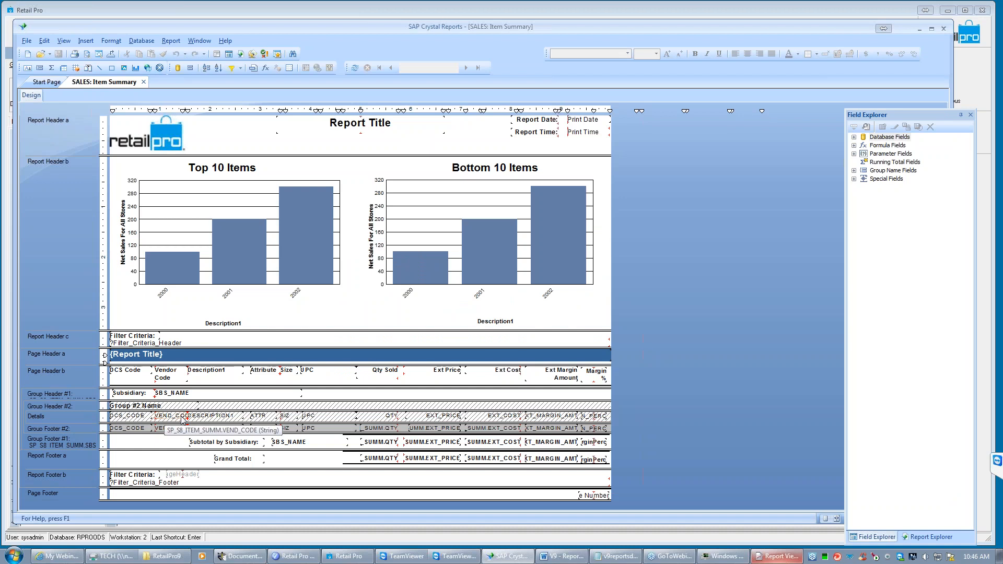
right_click(80, 417)
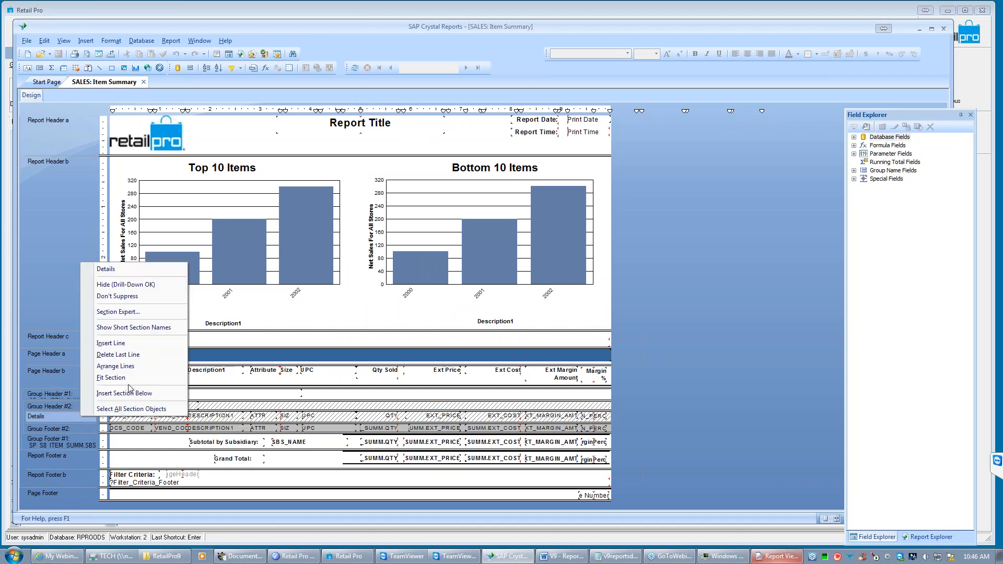
click(113, 296)
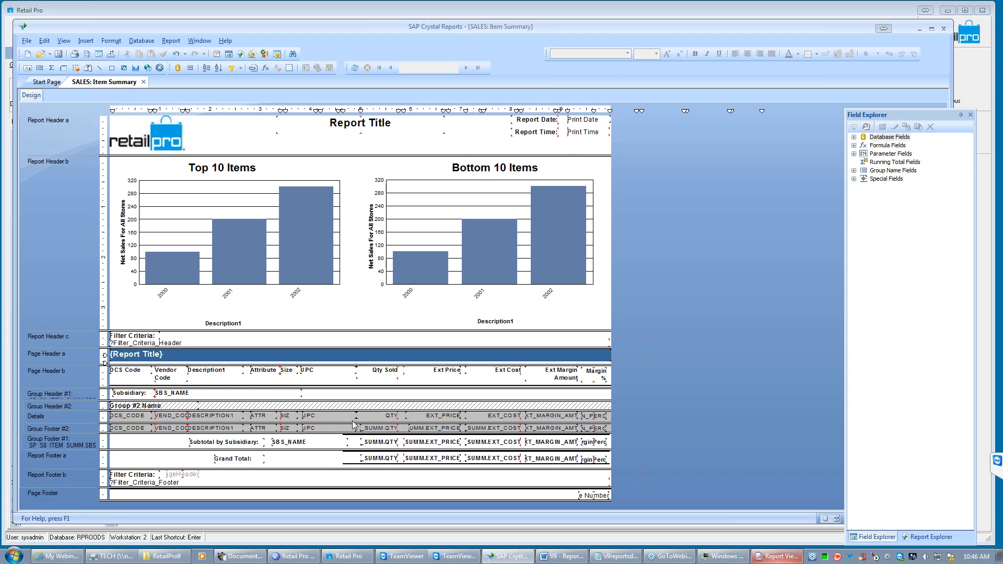
- Hide the Details section with drill-down allowed, and delete the UPC heading with its Details and Group Footer #2 fields
right_click(91, 417)
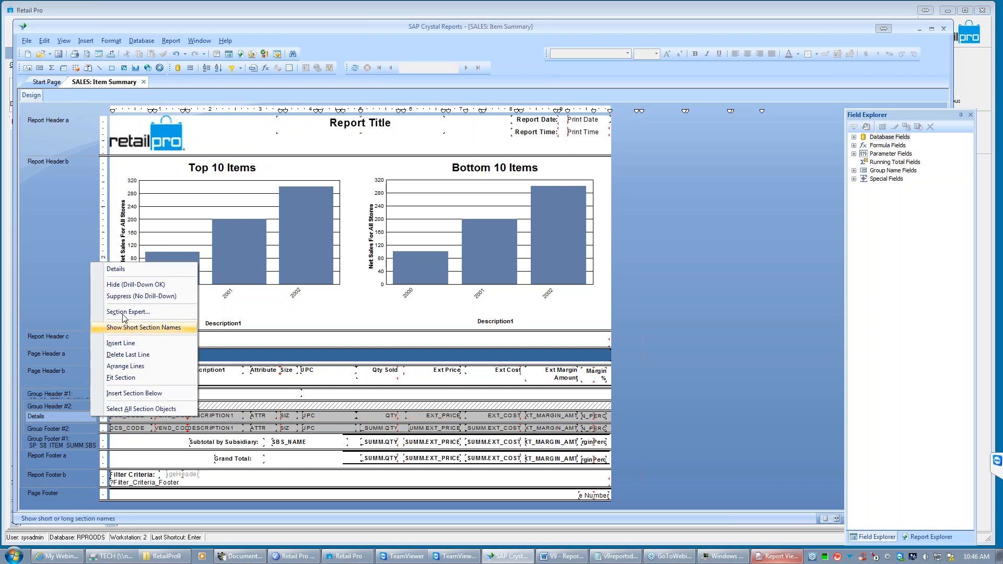
click(118, 285)
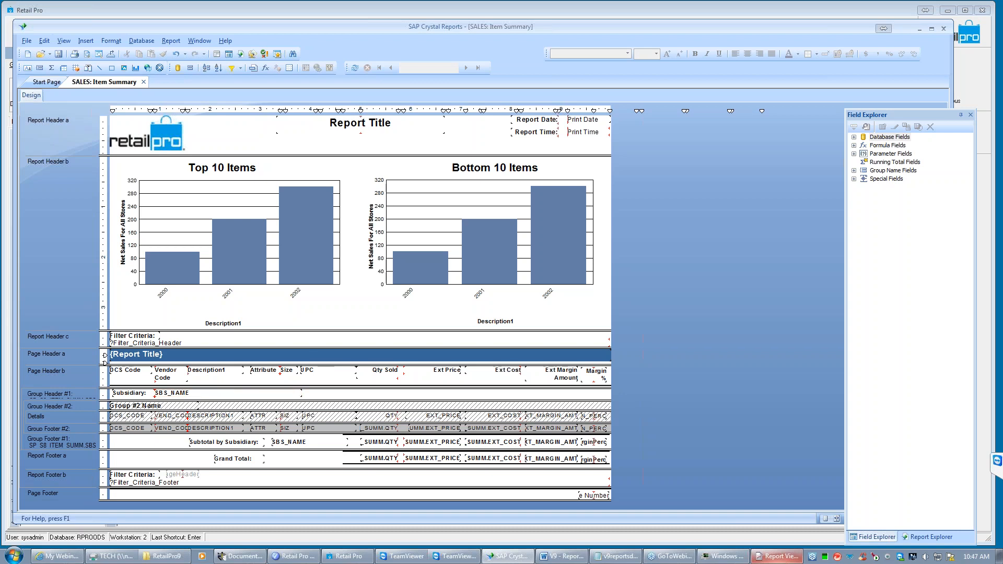
click(326, 372)
ctrl+click(326, 416)
ctrl+click(326, 429)
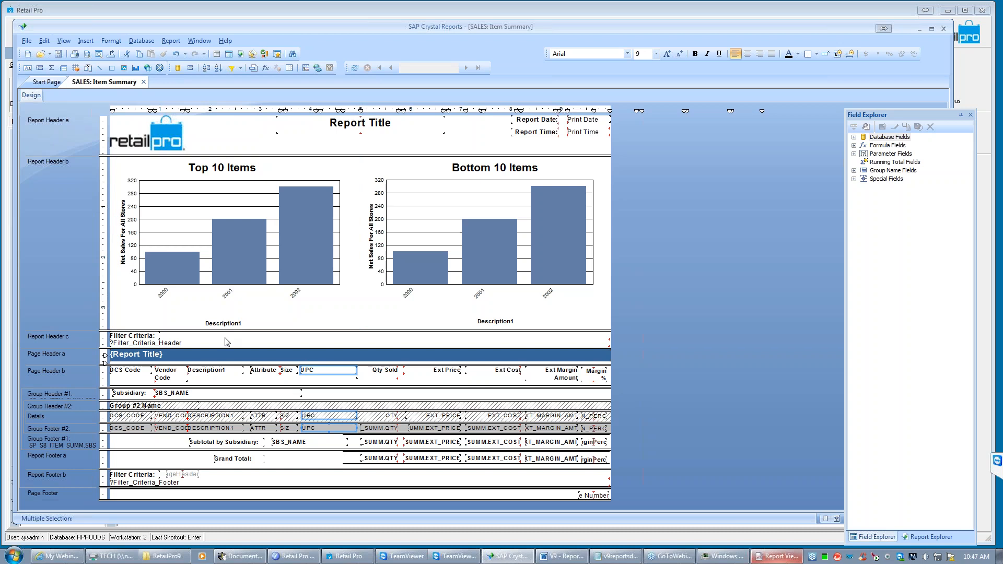
key(Delete)
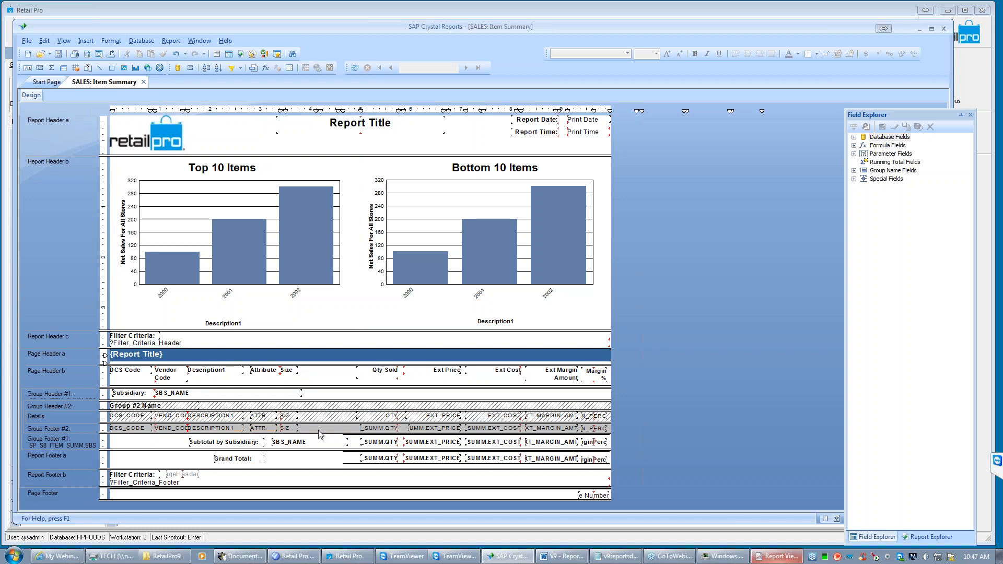
- Move the Attribute and Size headings with their Details and Group Footer #2 fields right, towards the Qty Sold column
click(286, 431)
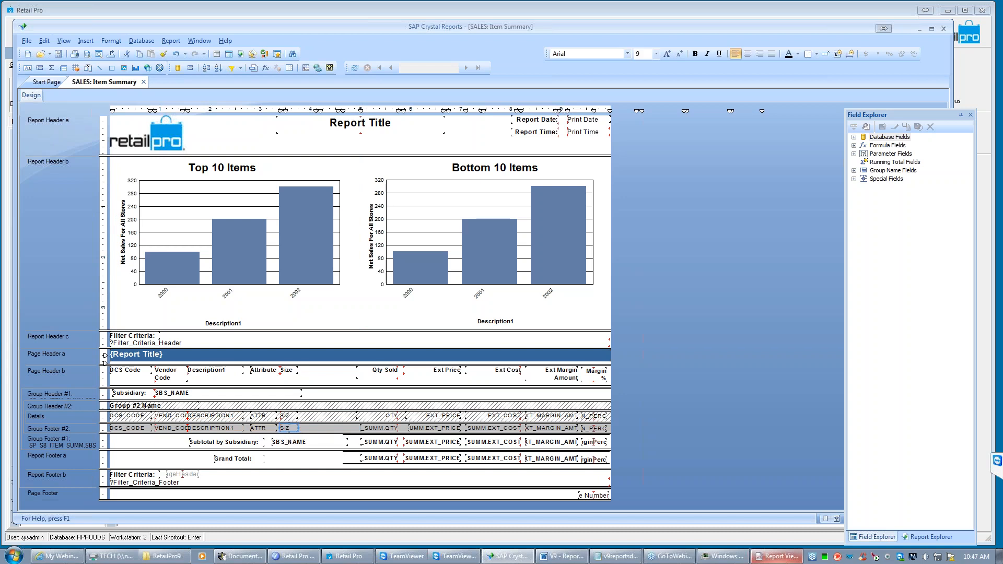
ctrl+click(258, 432)
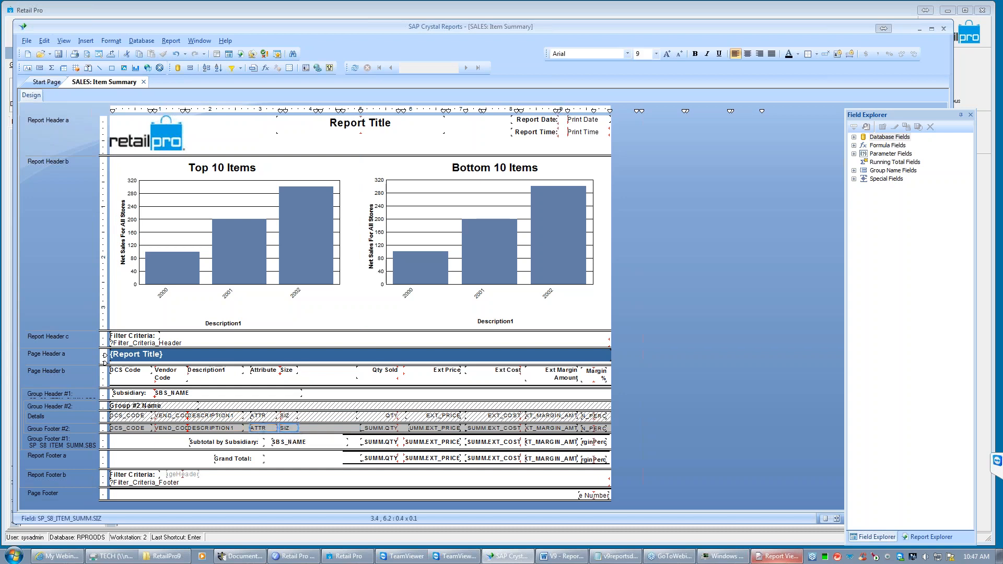
ctrl+click(289, 417)
ctrl+click(261, 417)
ctrl+click(294, 374)
ctrl+click(268, 371)
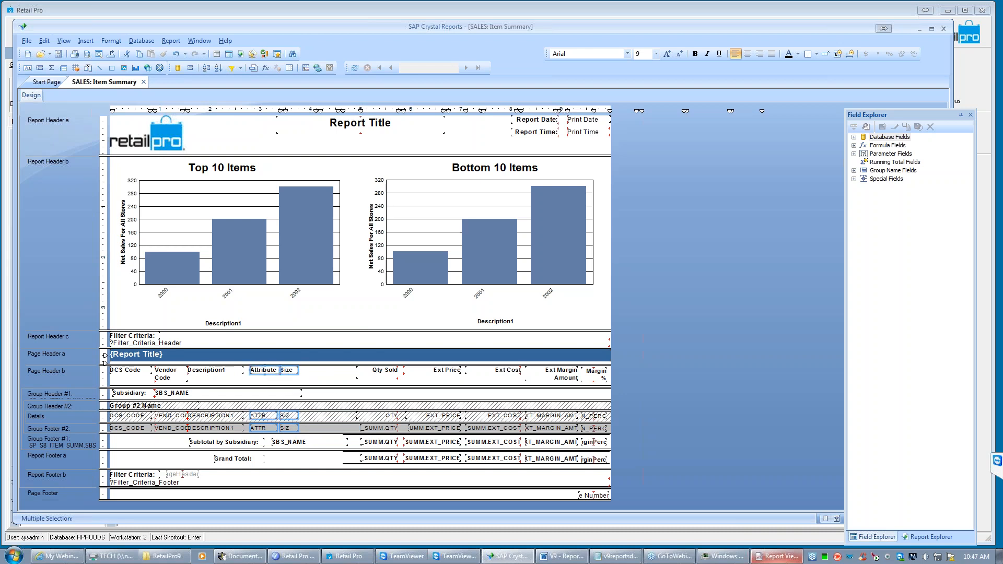
key(Right)
key(Right)
key(Right)
key(Right)
key(Right)
key(Right)
key(Right)
key(Right)
key(Right)
key(Right)
key(Right)
key(Right)
key(Right)
key(Right)
key(Right)
key(Right)
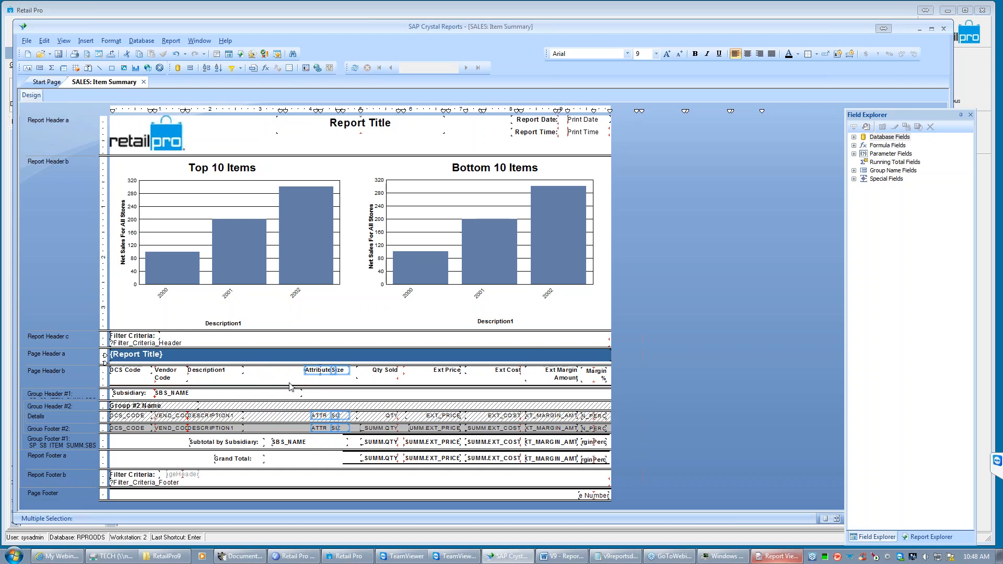
click(340, 378)
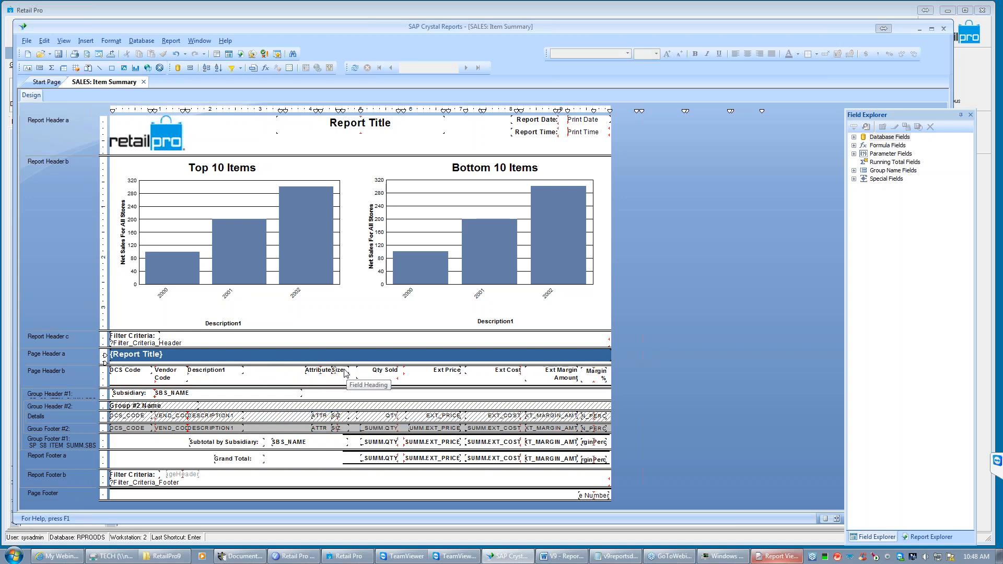
- Shift the Size heading and its two SIZ fields slightly right, away from Attribute, and align their right edges
click(343, 372)
ctrl+click(345, 416)
ctrl+click(341, 428)
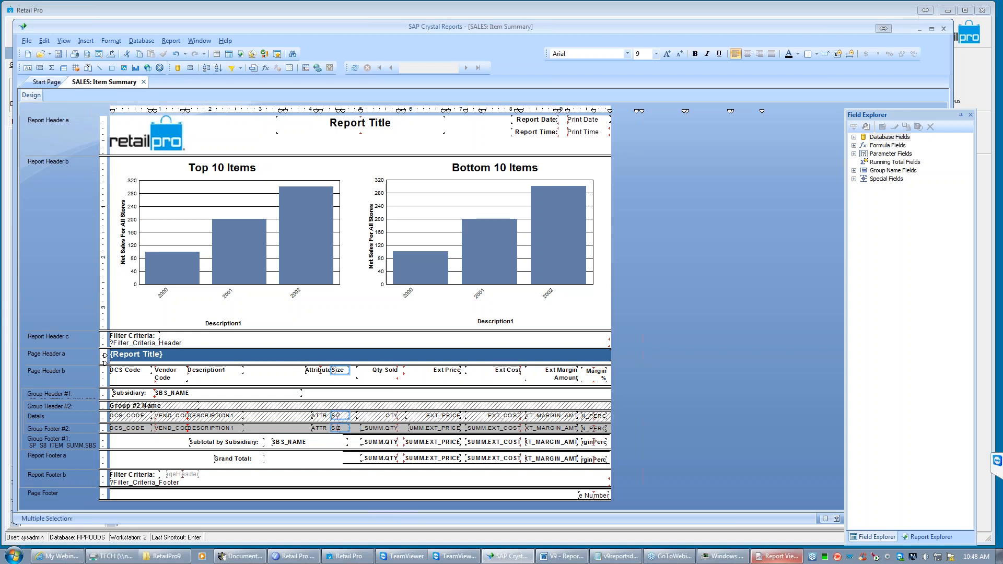
drag(340, 428, 347, 428)
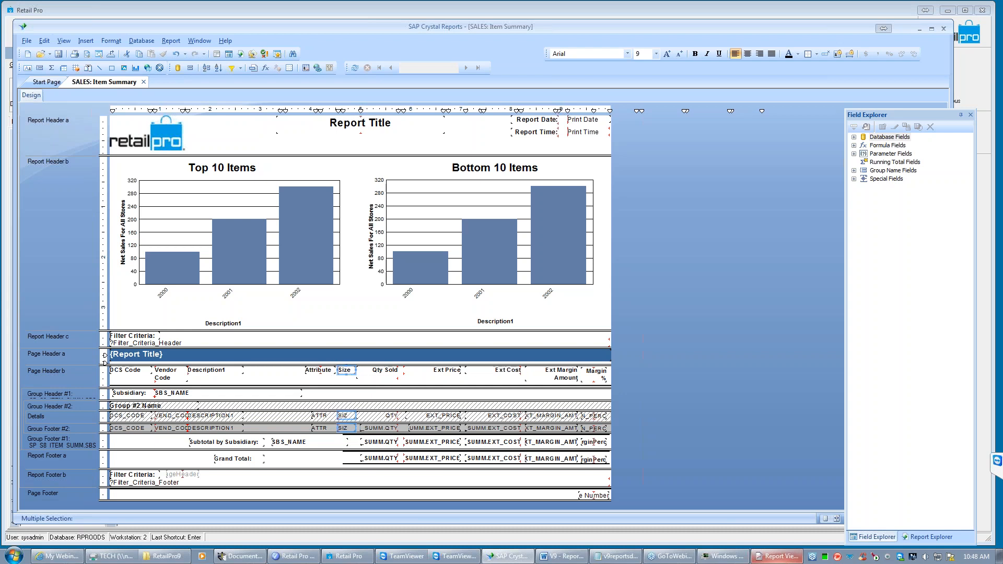
right_click(347, 371)
mouse_move(379, 428)
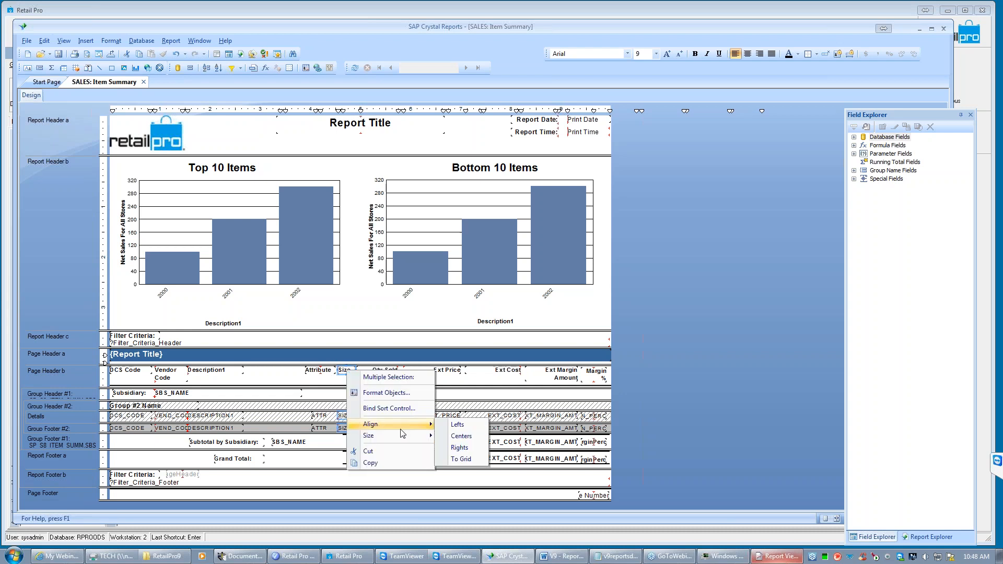
click(467, 448)
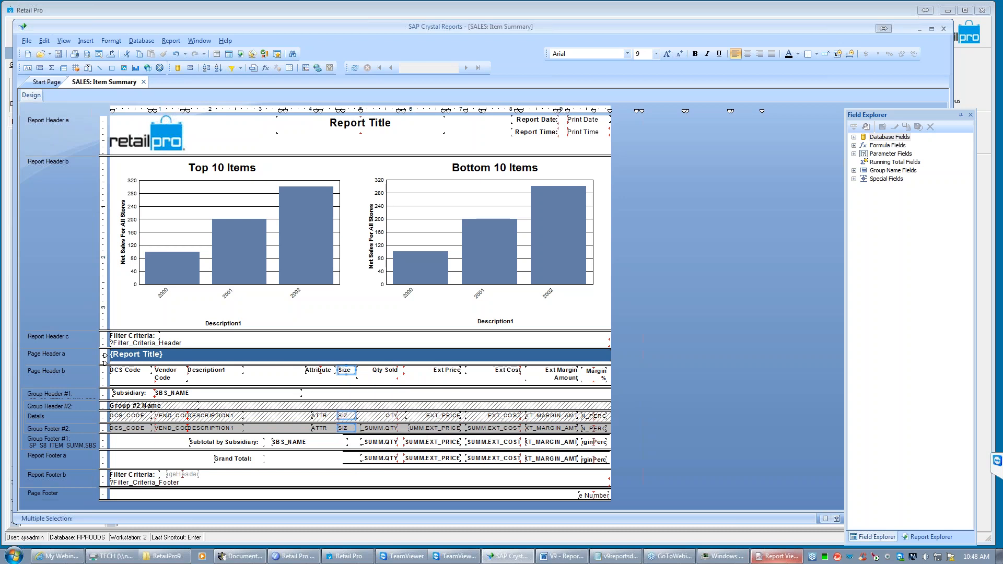
- Align the right edges of the Attribute heading and its ATTR fields in Details and Group Footer #2
click(320, 374)
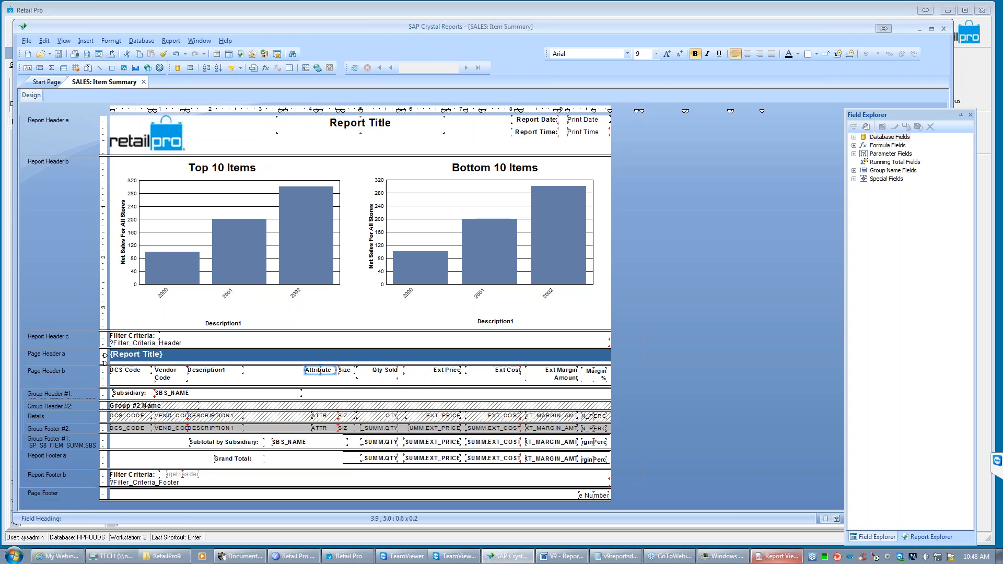
ctrl+click(320, 416)
ctrl+click(326, 428)
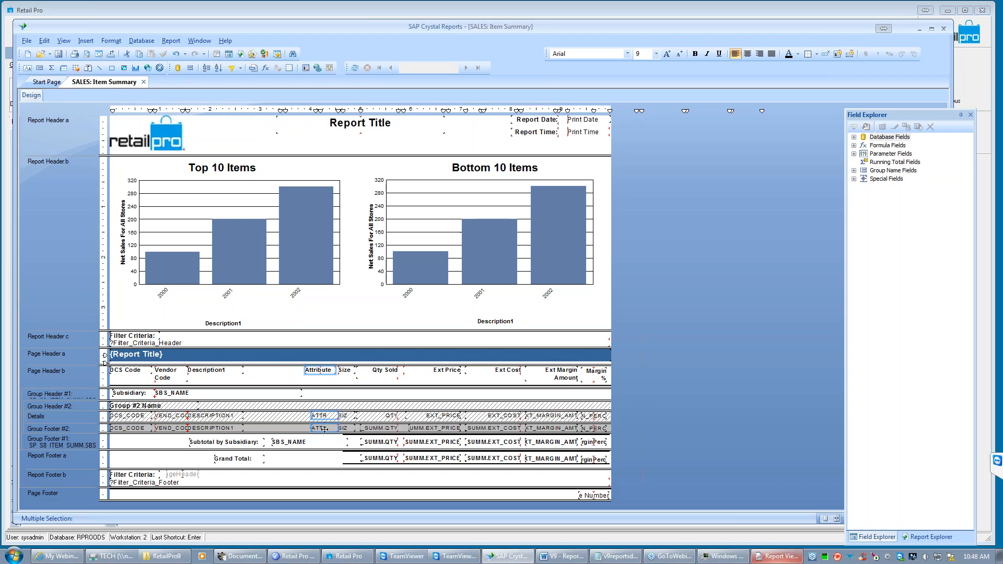
right_click(316, 373)
mouse_move(358, 431)
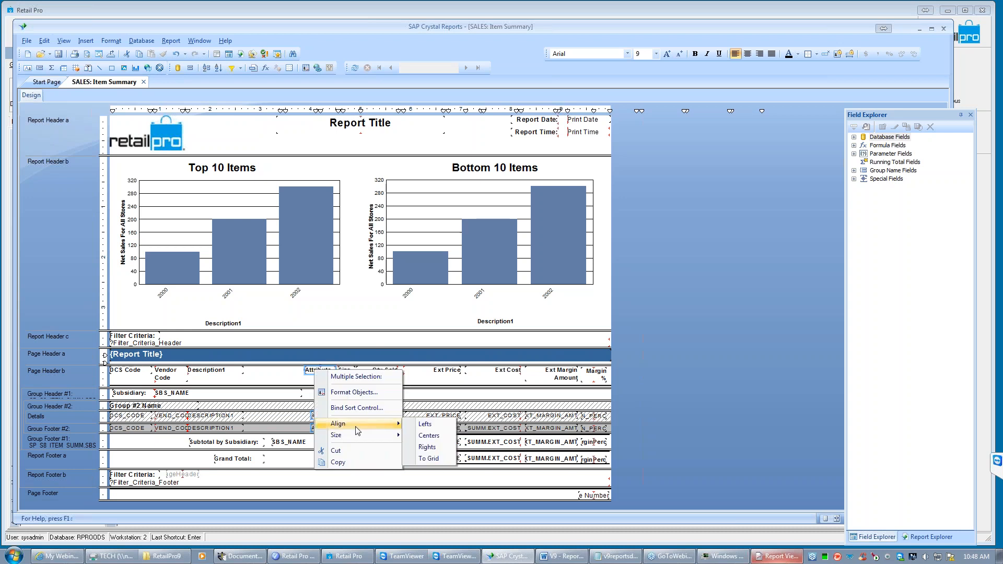
click(428, 447)
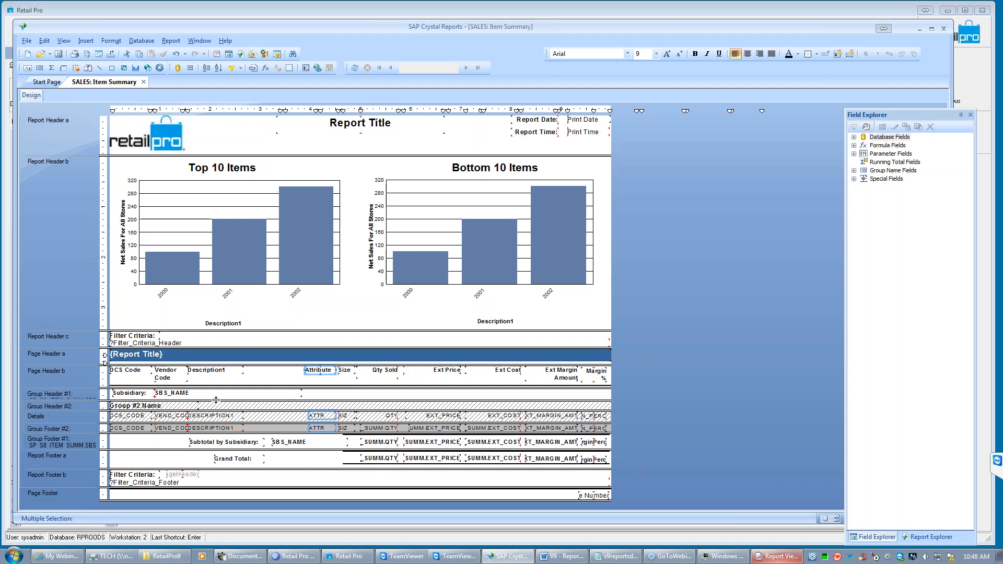
click(259, 418)
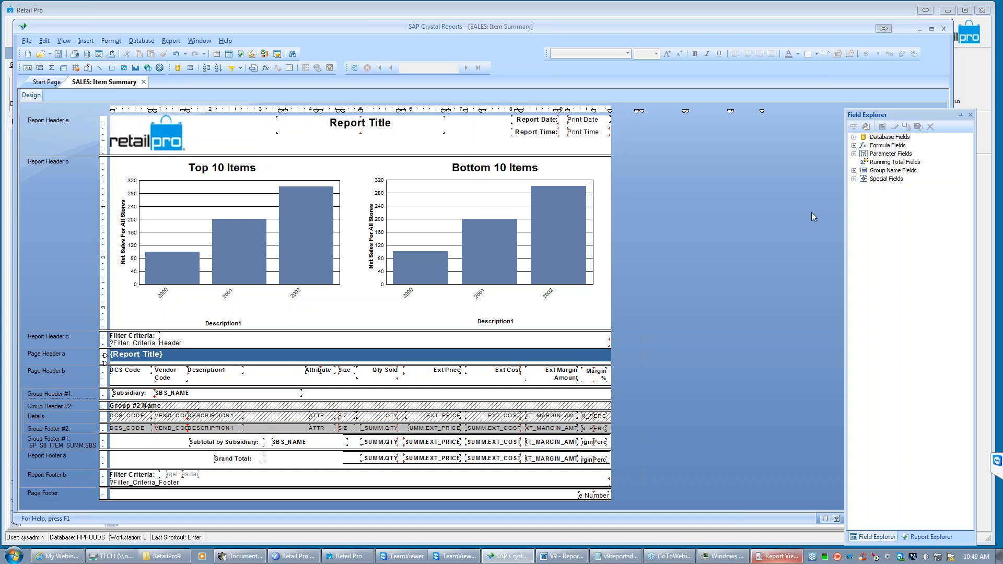
- Insert the SP_S8_ITEM_SUMM field DESCRIPTION2 into Details between DESCRIPTION1 and ATTR, and narrow it to about 1.1 wide
drag(908, 122, 853, 121)
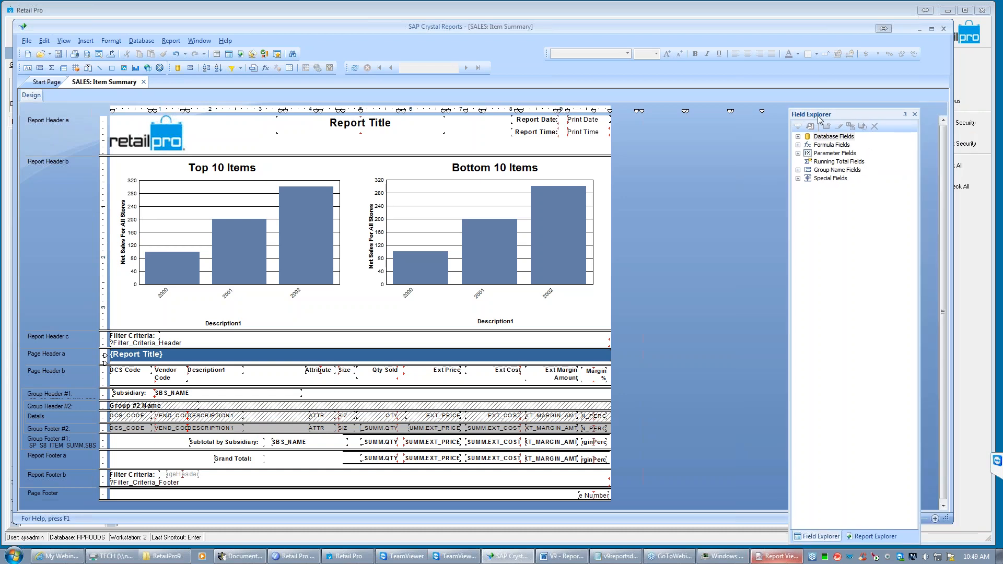
click(798, 138)
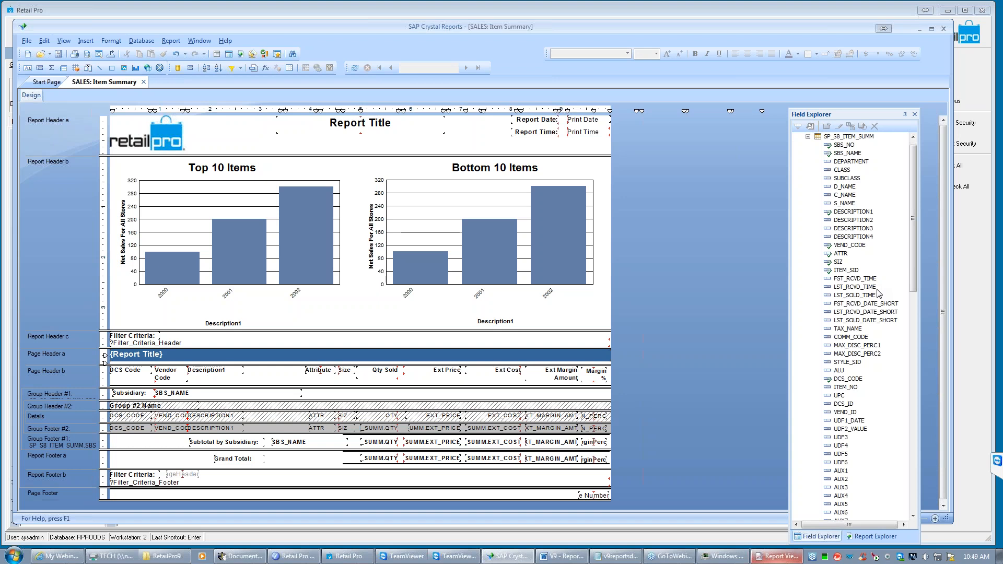
click(853, 220)
drag(849, 220, 591, 327)
drag(439, 387, 249, 418)
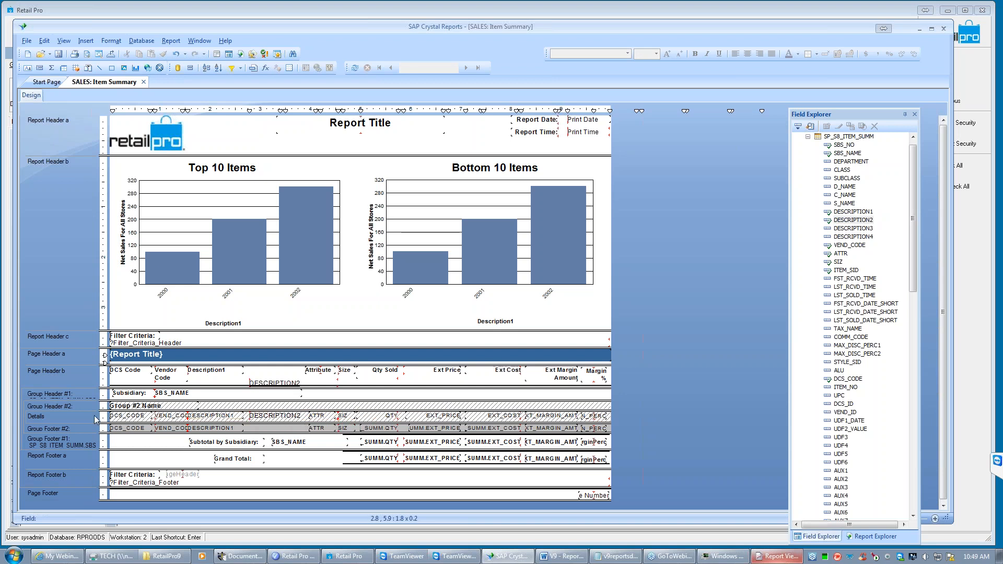
click(273, 418)
drag(336, 415, 306, 415)
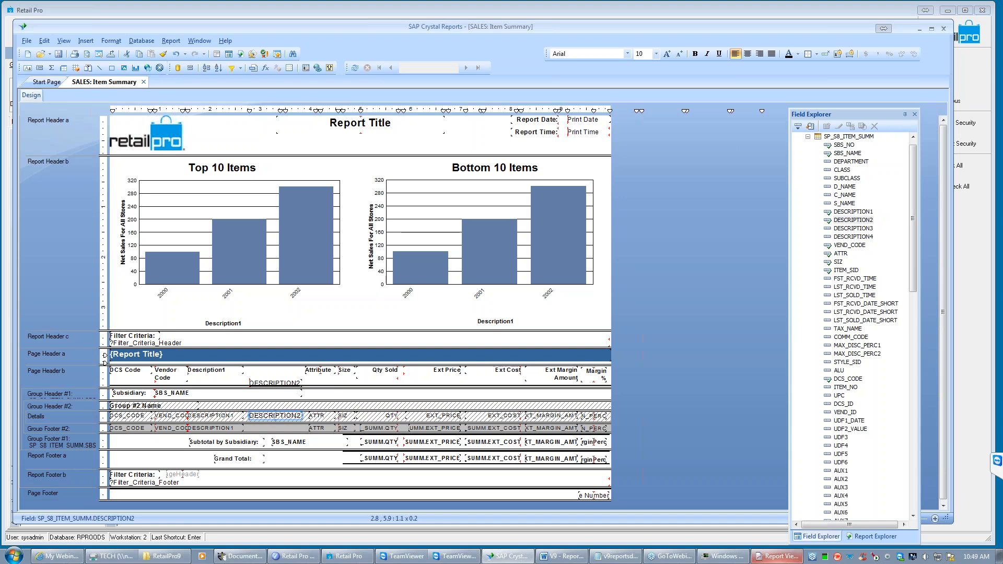
- Copy the DESCRIPTION2 field from Details into Group Footer #2, between DESCRIPTION1 and ATTR
click(277, 405)
click(279, 419)
right_click(275, 418)
click(293, 394)
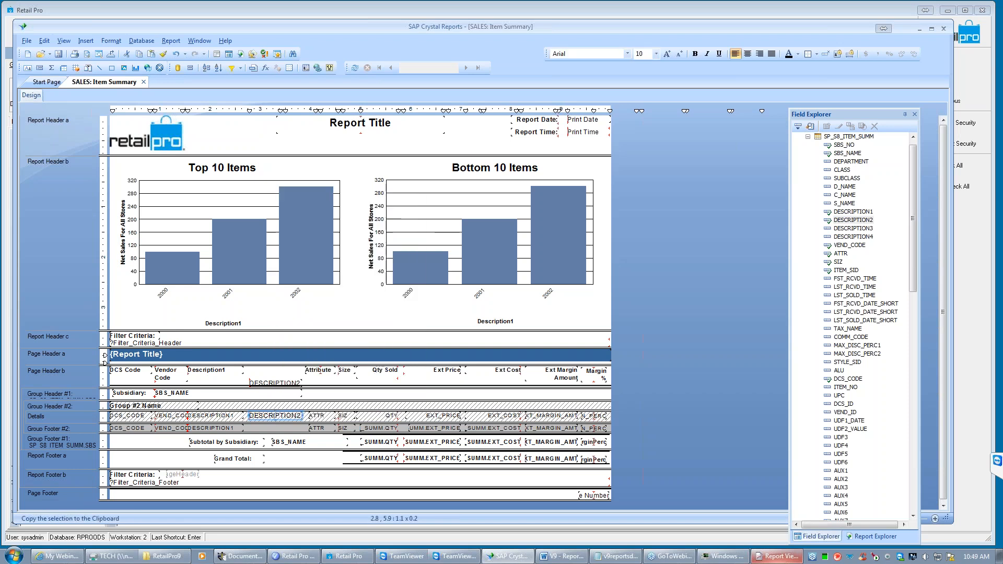
click(256, 429)
key(ctrl+v)
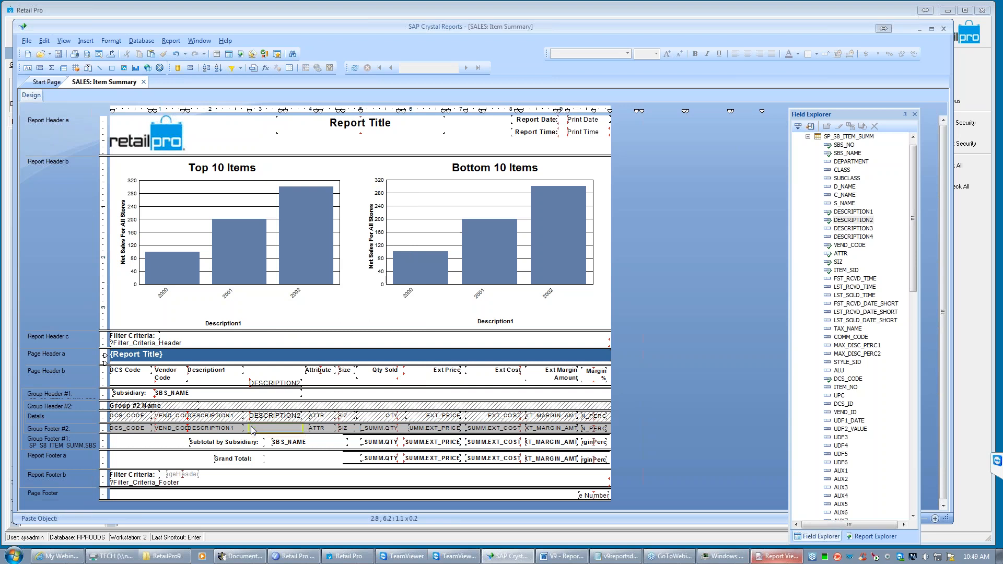
click(253, 430)
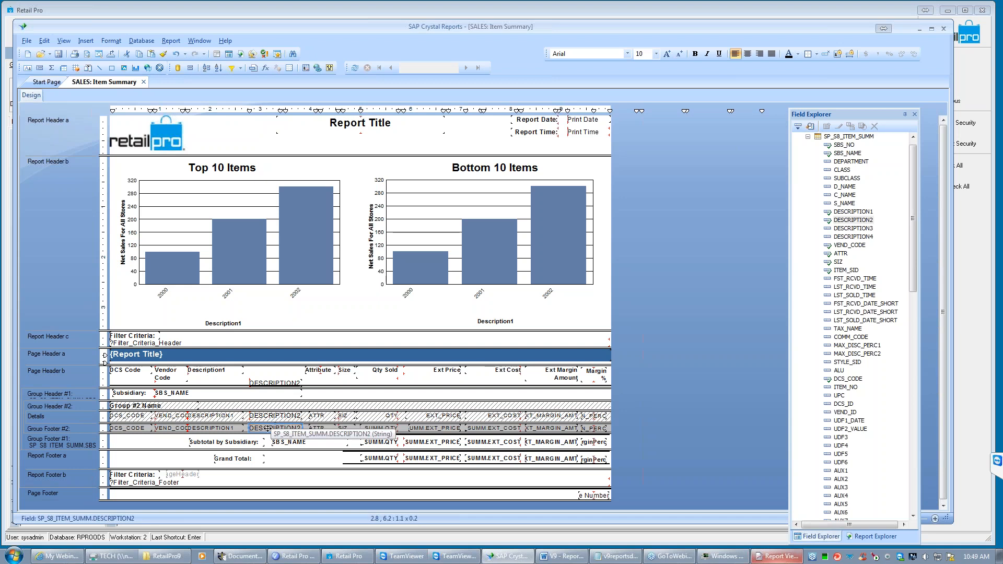
- Apply the DESCRIPTION1 formatting to the DESCRIPTION2 fields in Group Footer #2 and Details with Format Painter
click(202, 429)
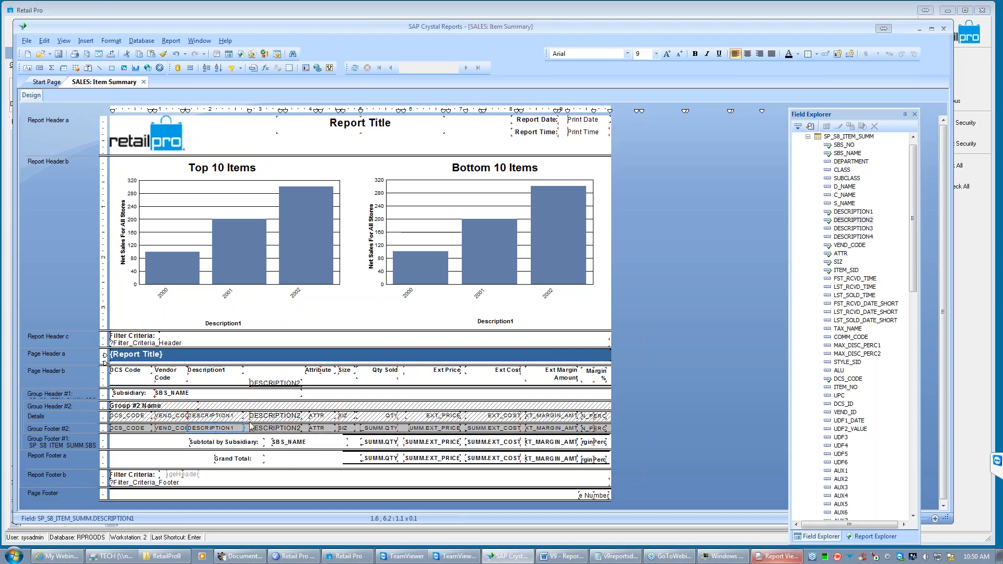
right_click(217, 428)
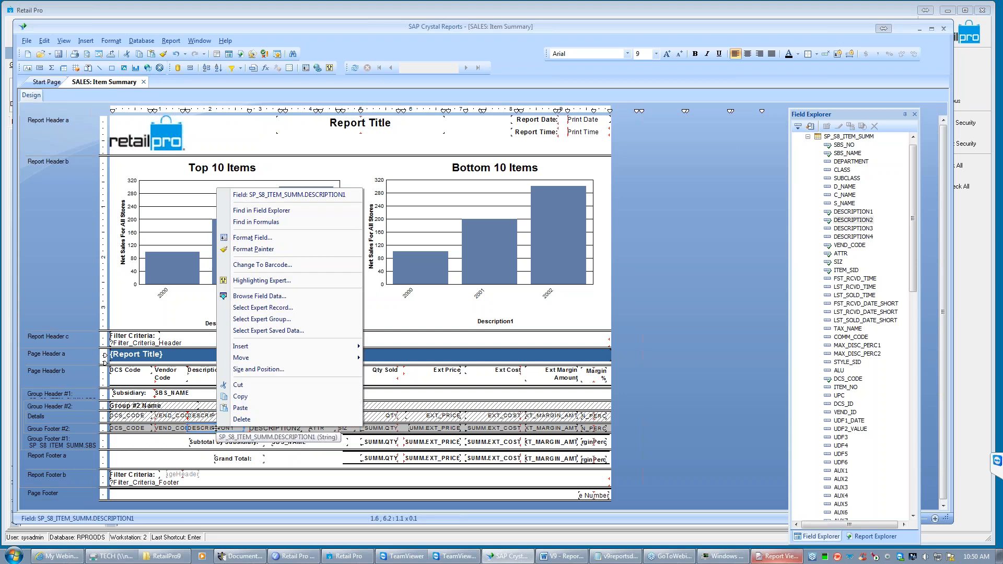
click(248, 250)
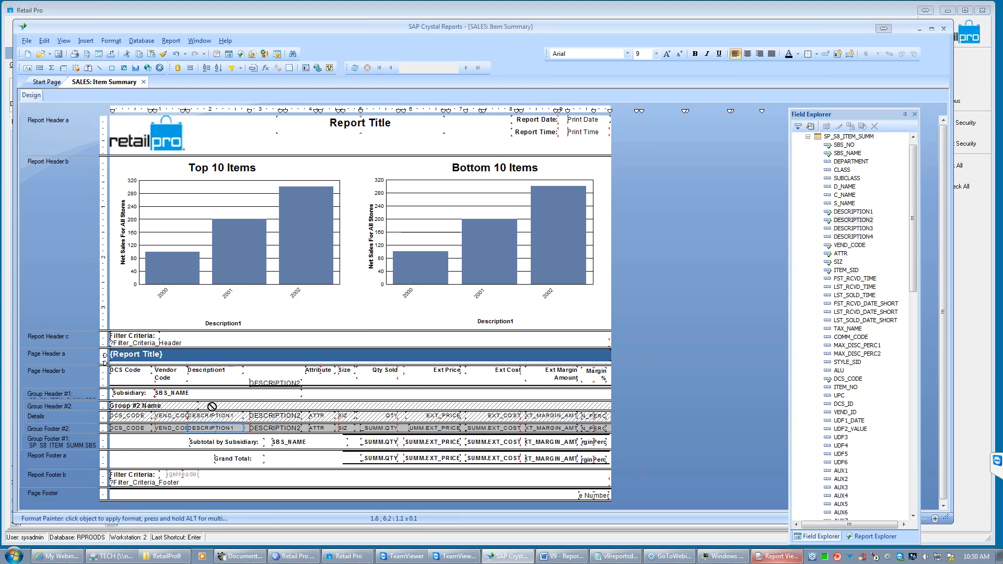
click(272, 426)
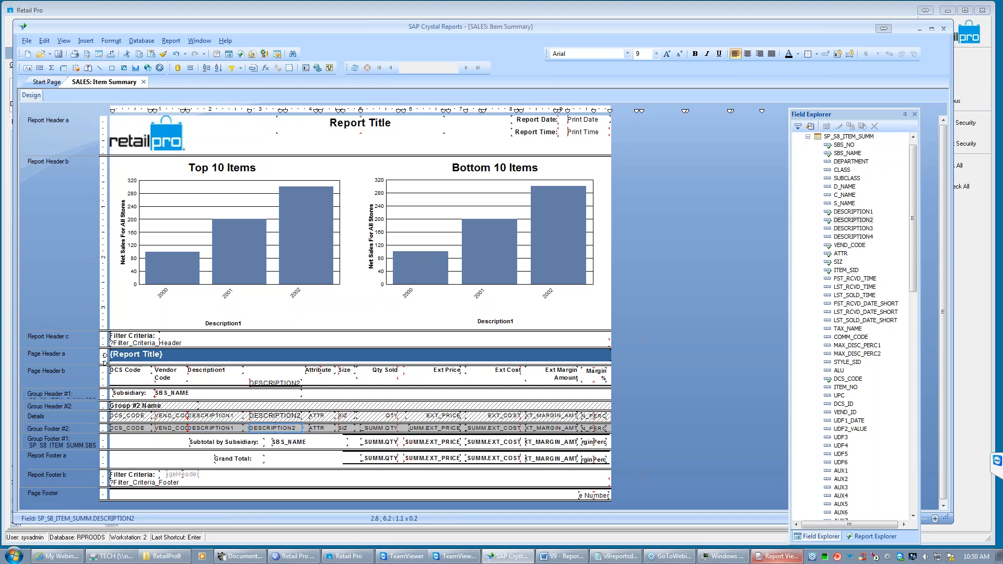
right_click(221, 416)
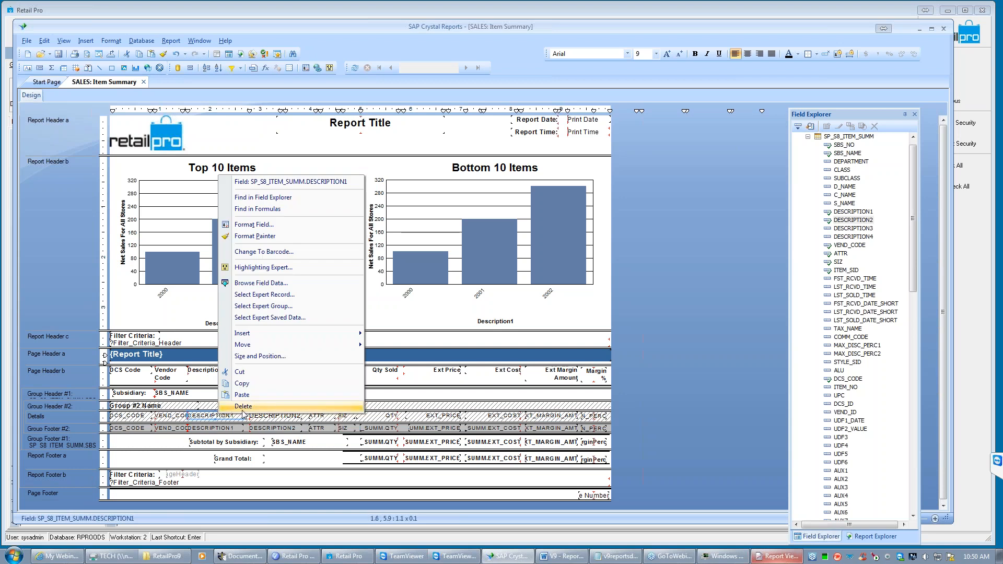
click(255, 236)
click(269, 416)
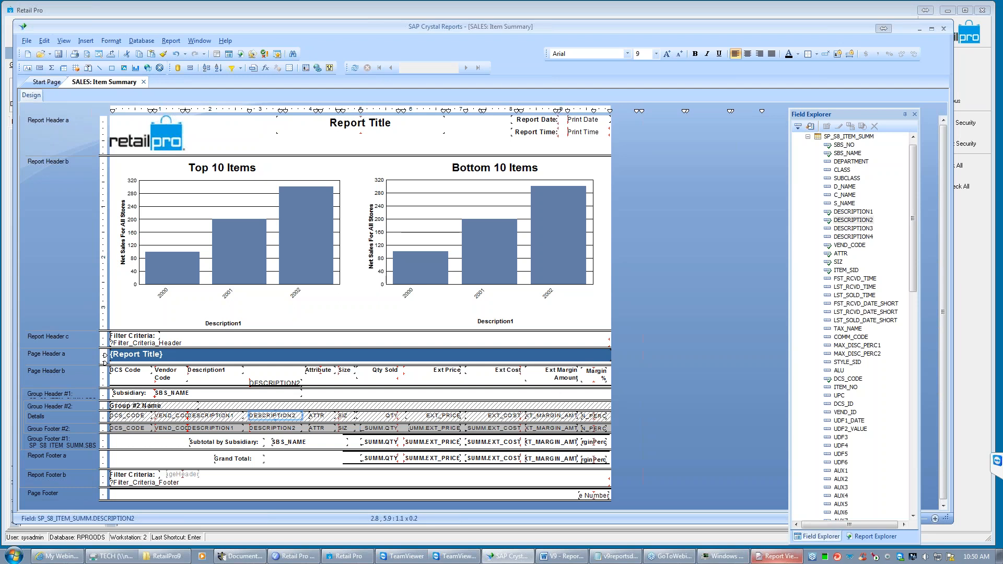
- Select all objects in the Details section and review their shared settings in the Format Editor
right_click(68, 416)
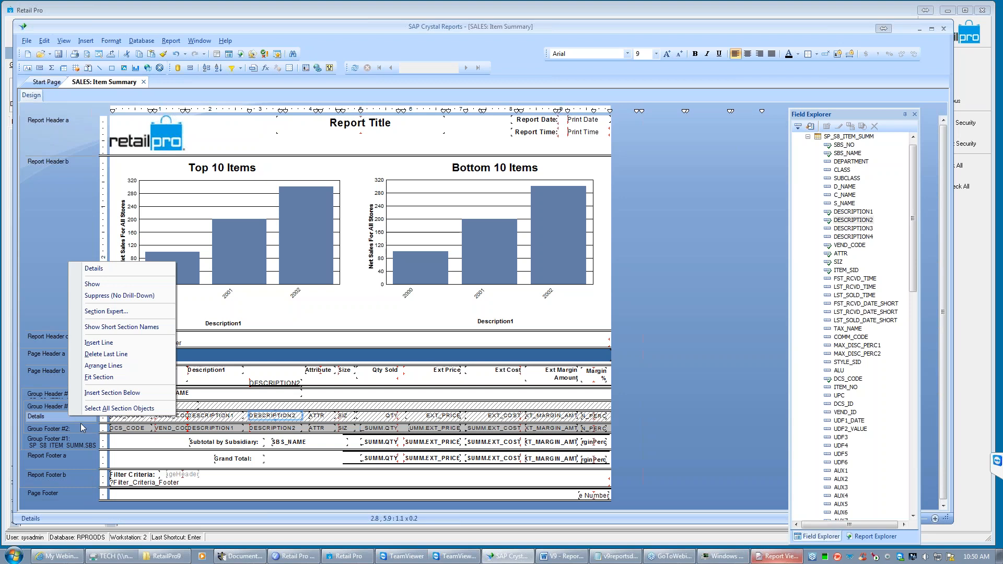
click(139, 409)
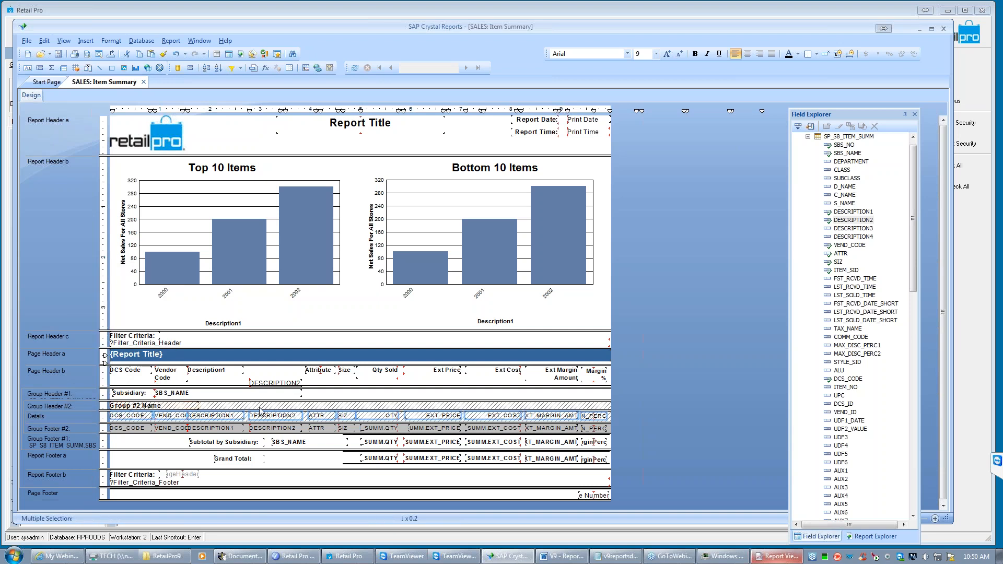
right_click(230, 419)
click(264, 458)
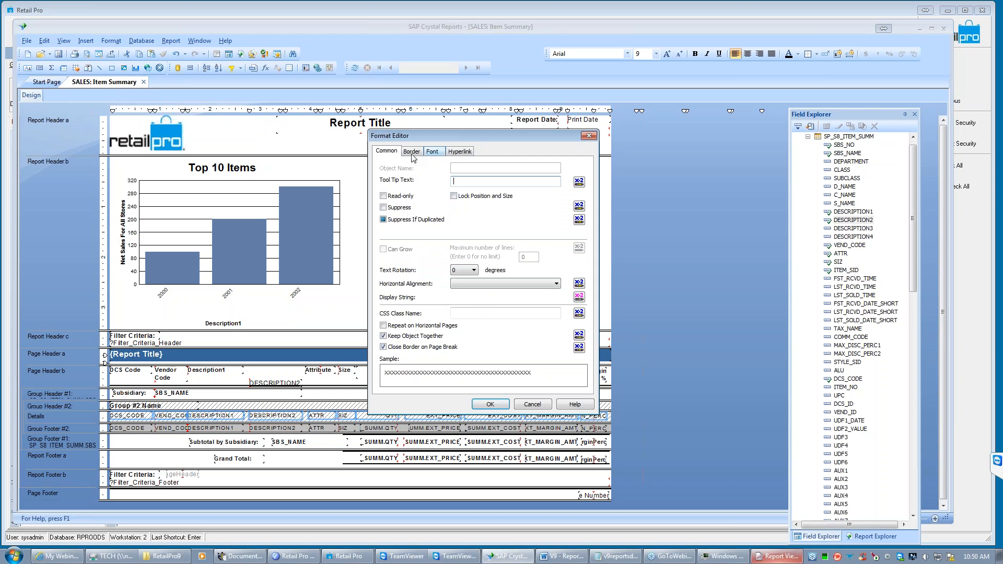
click(490, 405)
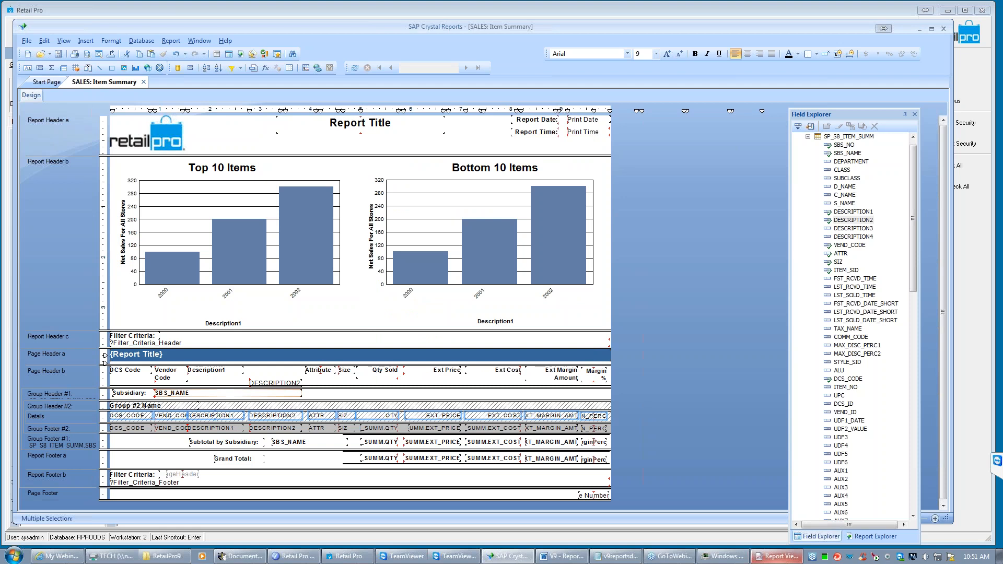
- Align the top of the DESCRIPTION2 heading with the Description1 heading in Page Header b
click(272, 385)
click(214, 372)
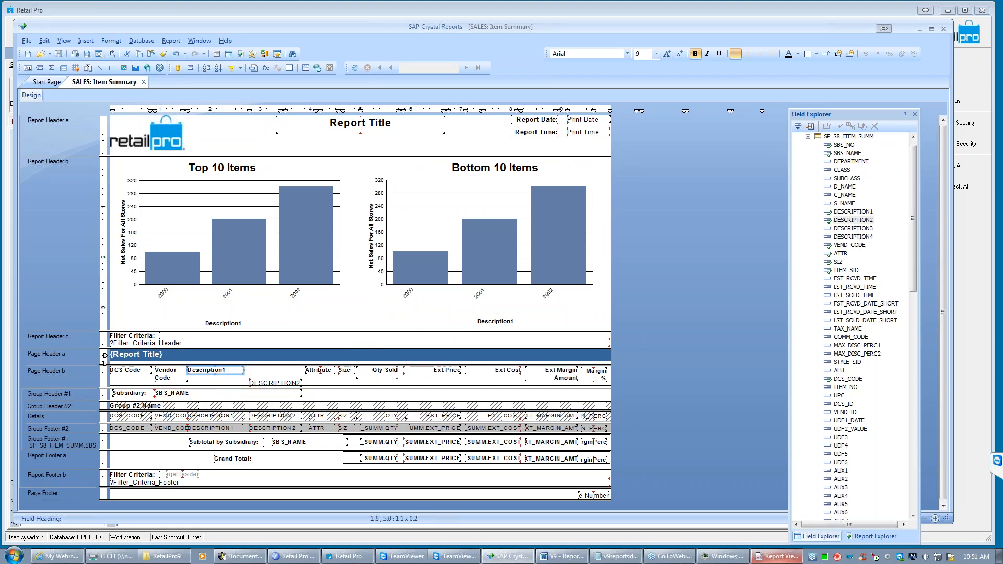
ctrl+click(271, 386)
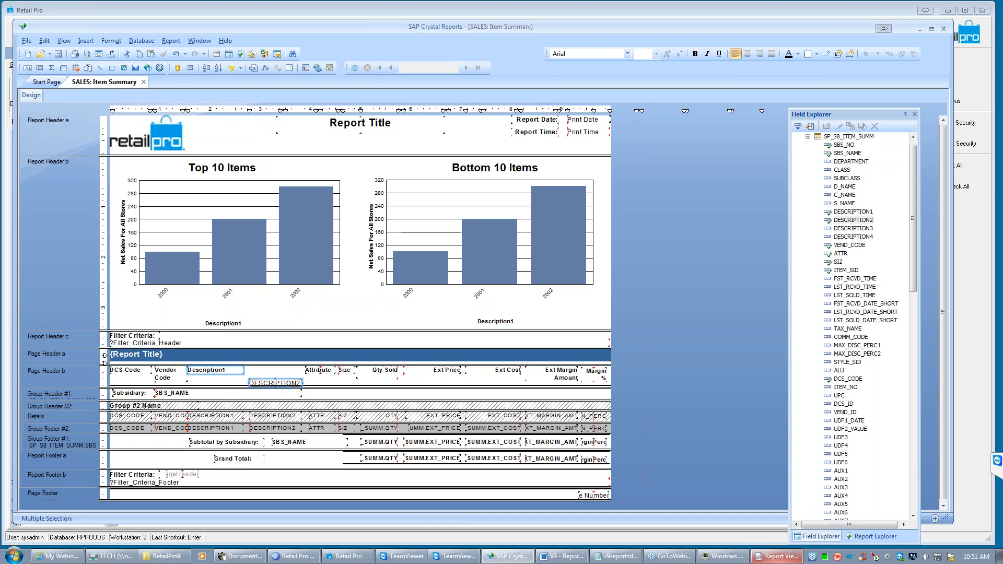
right_click(210, 373)
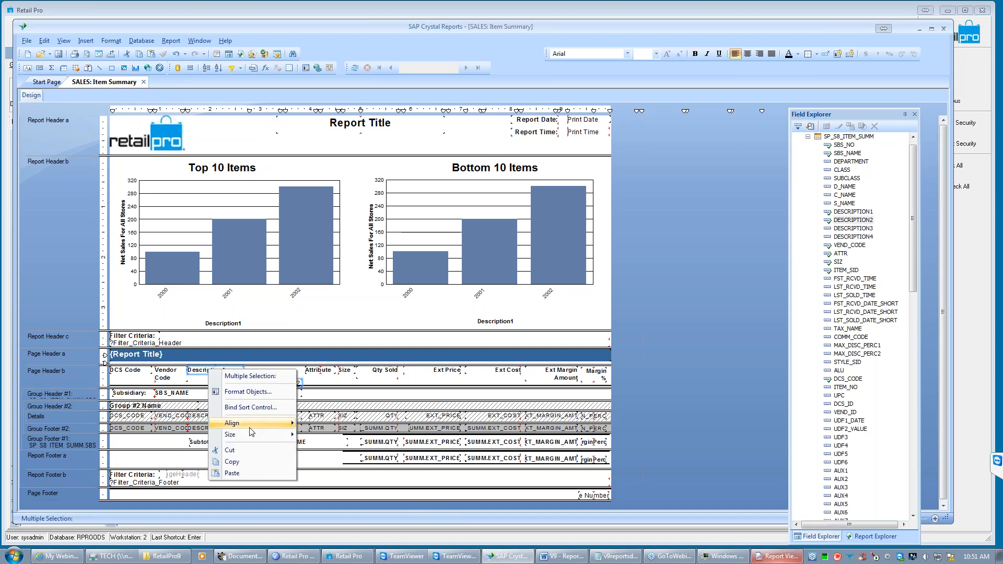
mouse_move(251, 430)
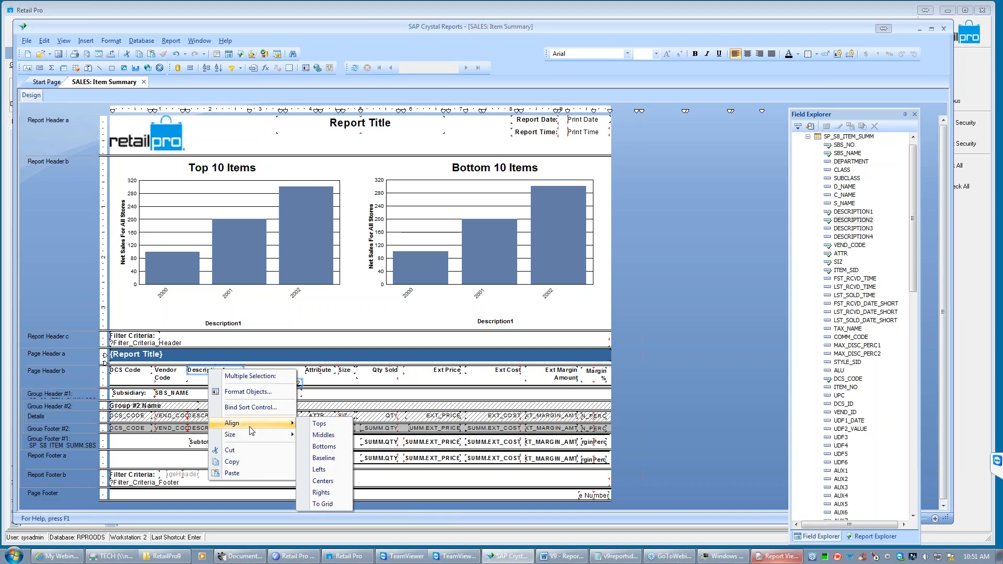
click(325, 424)
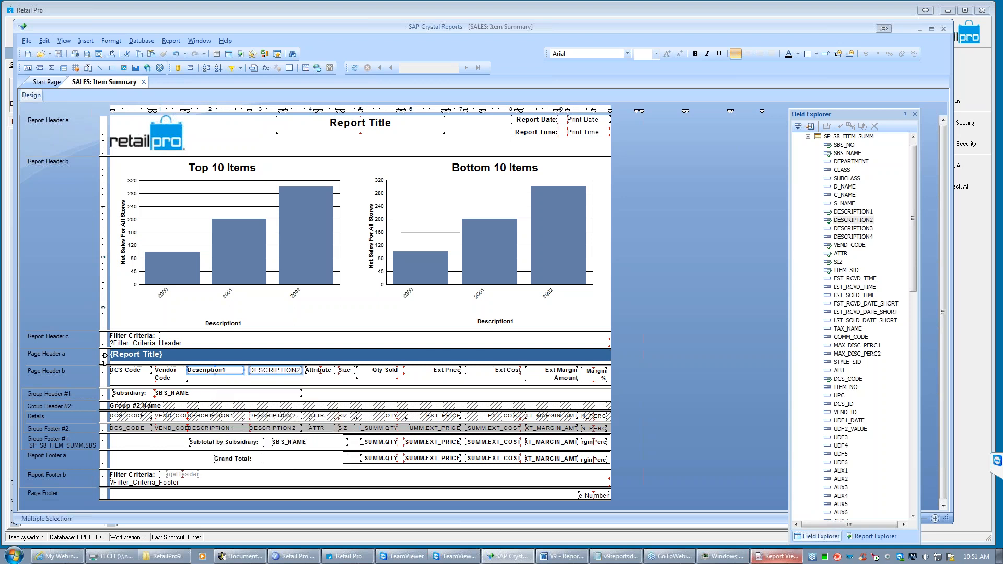
click(242, 382)
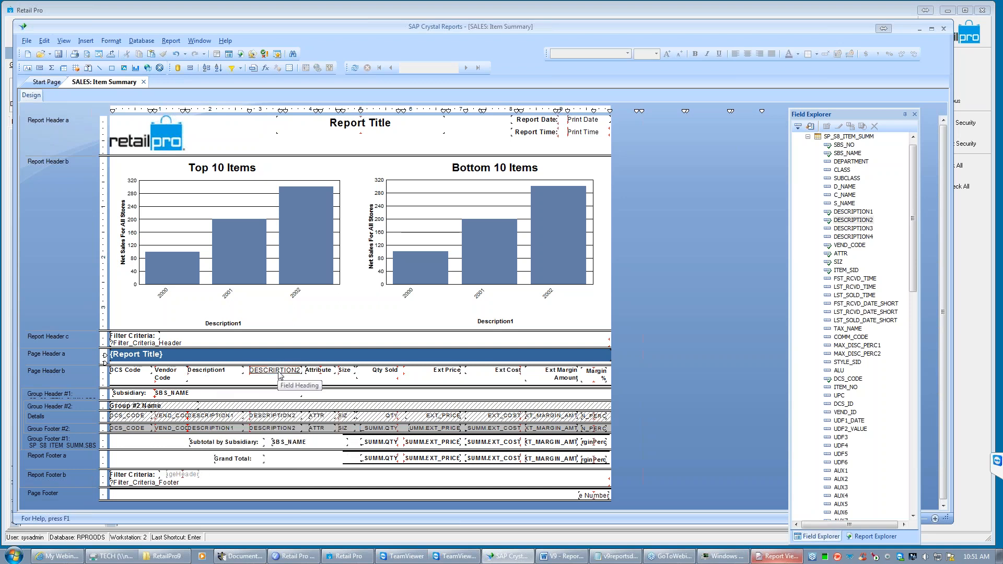
- Apply the Description1 heading's formatting to the DESCRIPTION2 heading in Page Header b with Format Painter
right_click(215, 370)
click(253, 406)
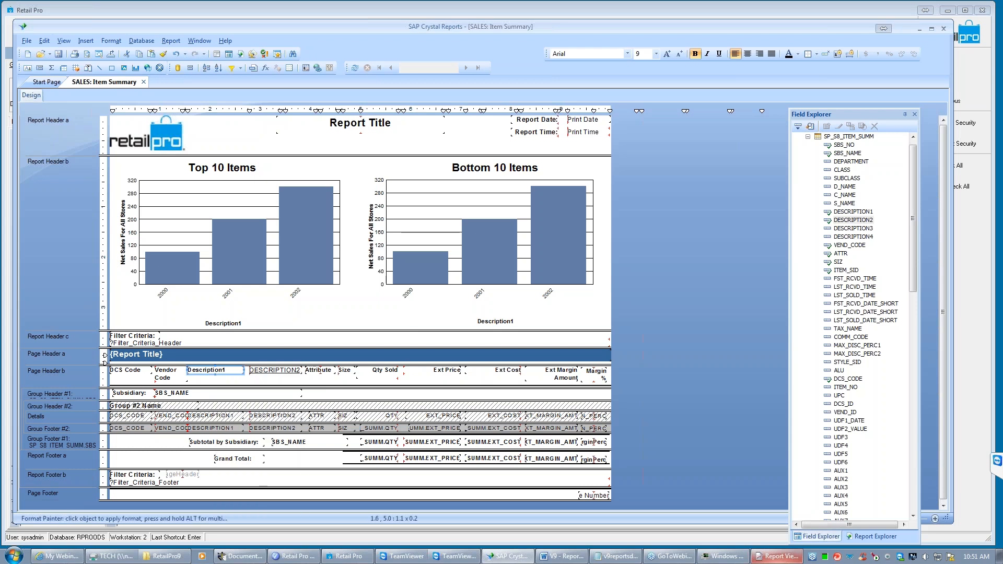
click(269, 370)
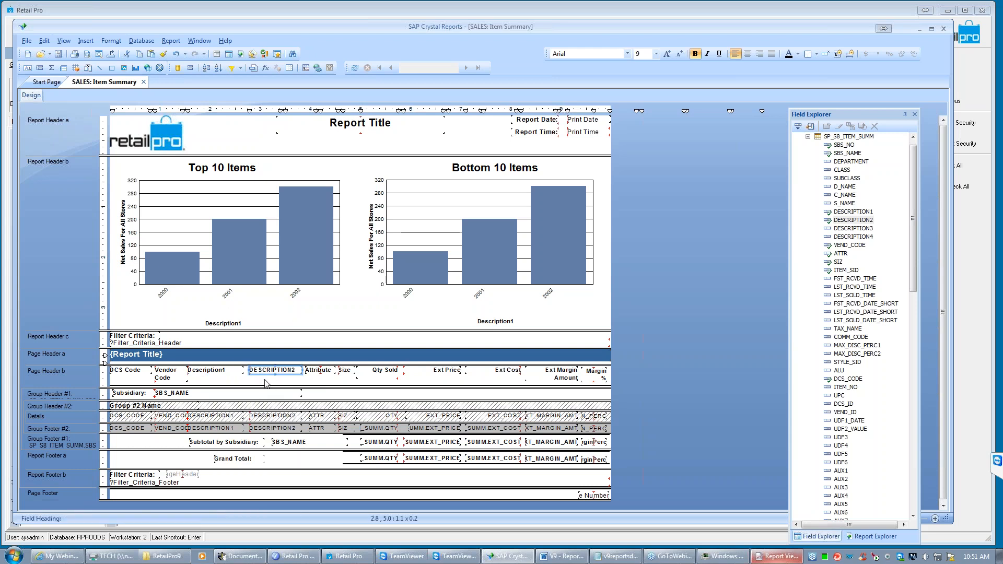
click(297, 371)
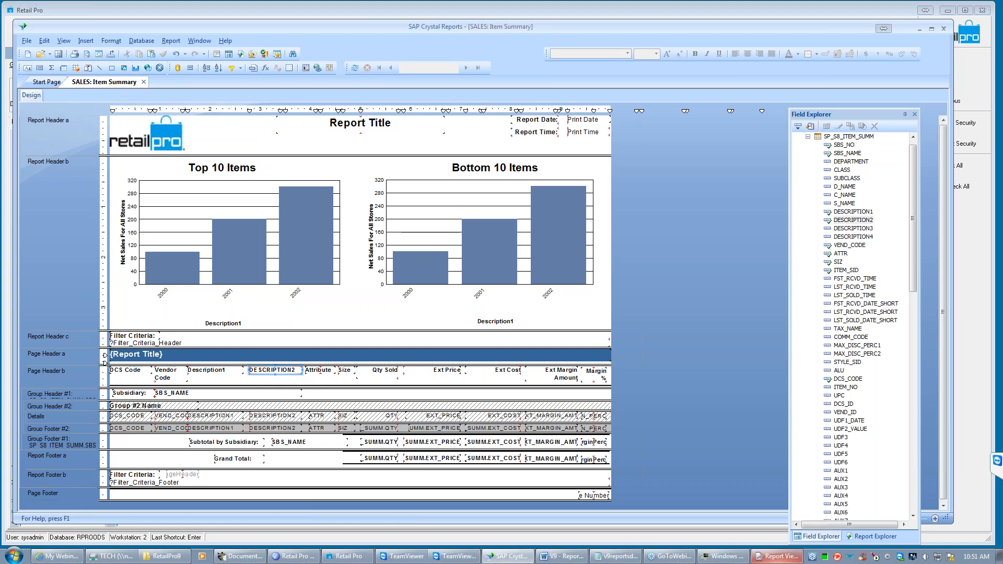
click(298, 371)
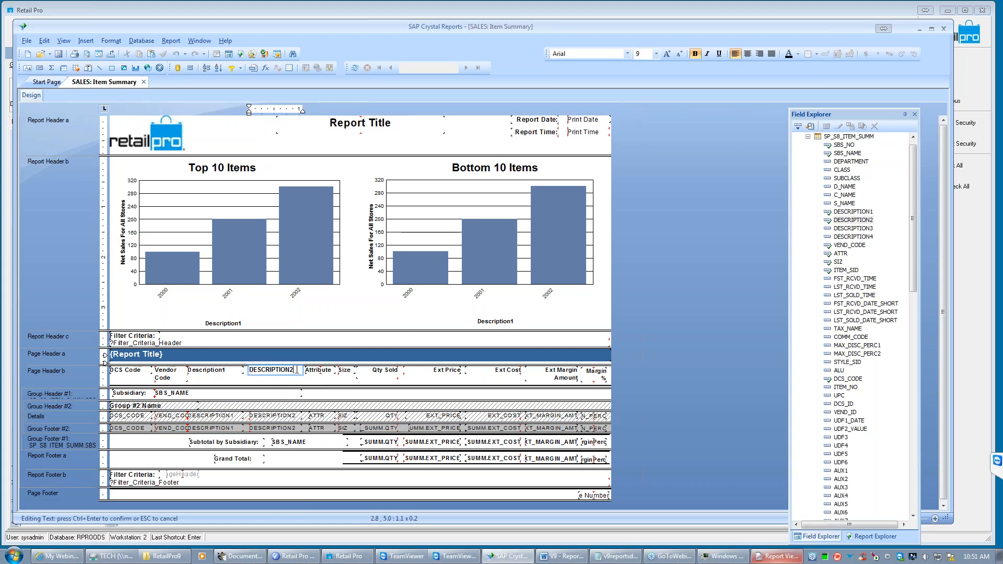
click(278, 379)
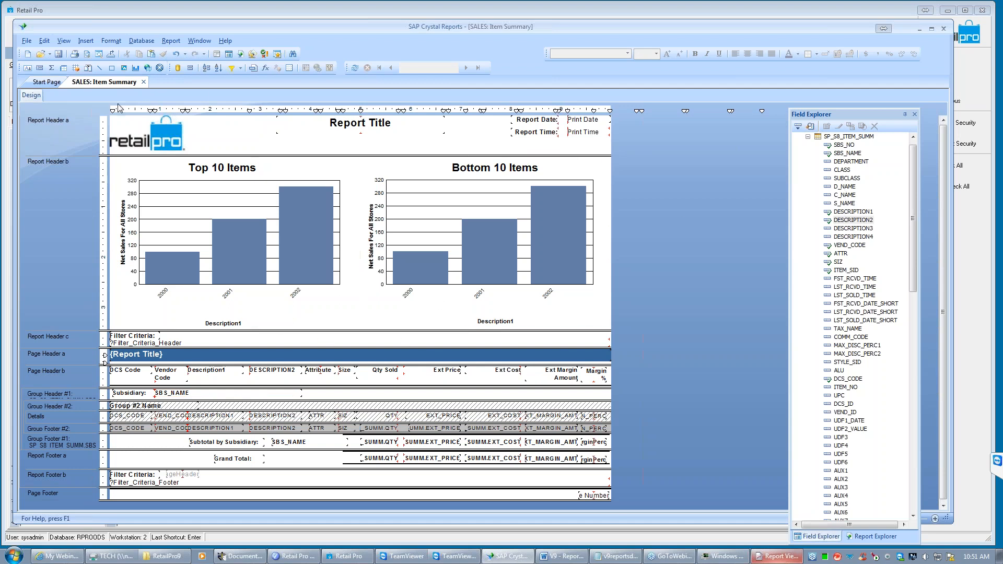
- Save the edited report design, switch to the Retail Pro Report Viewer and close the open SALES: Item Summary report
click(58, 54)
click(918, 28)
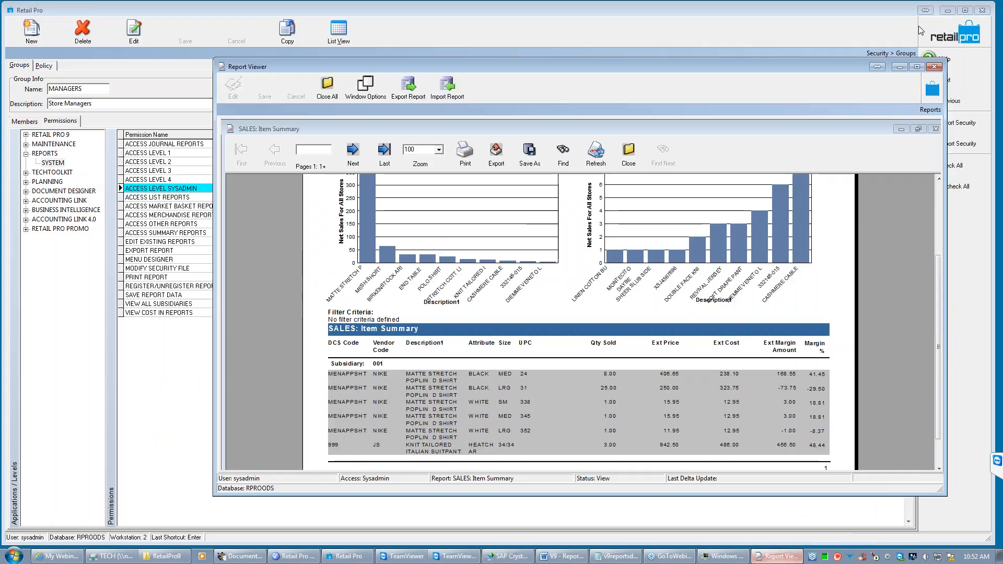
click(628, 154)
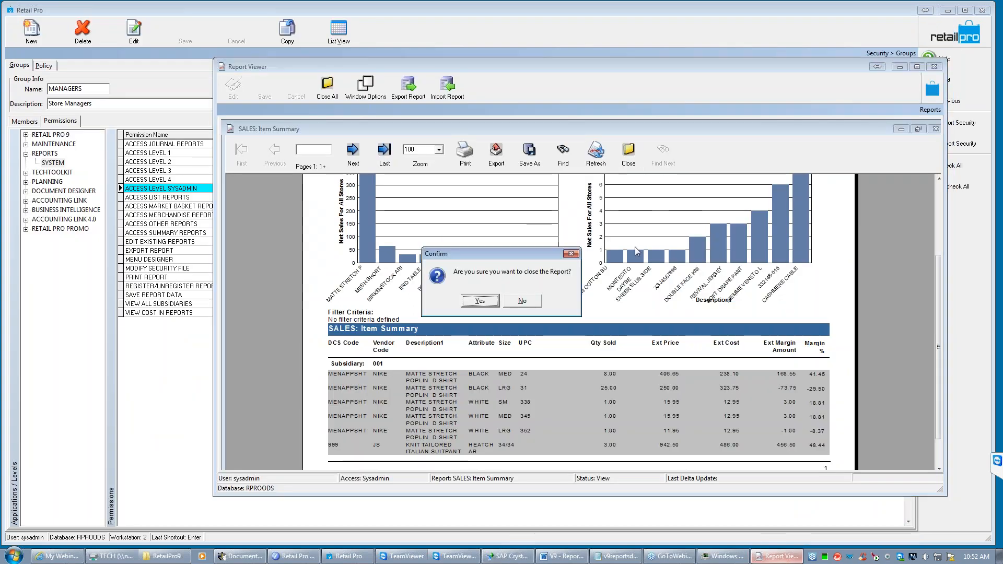
click(481, 297)
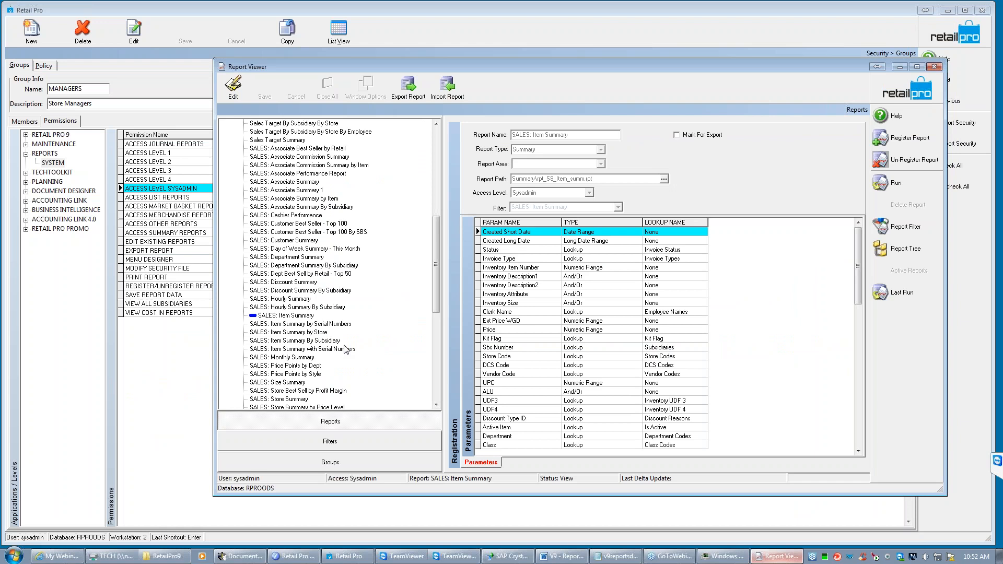
- Collapse the Summary category in the report tree and expand the Custom category
click(279, 315)
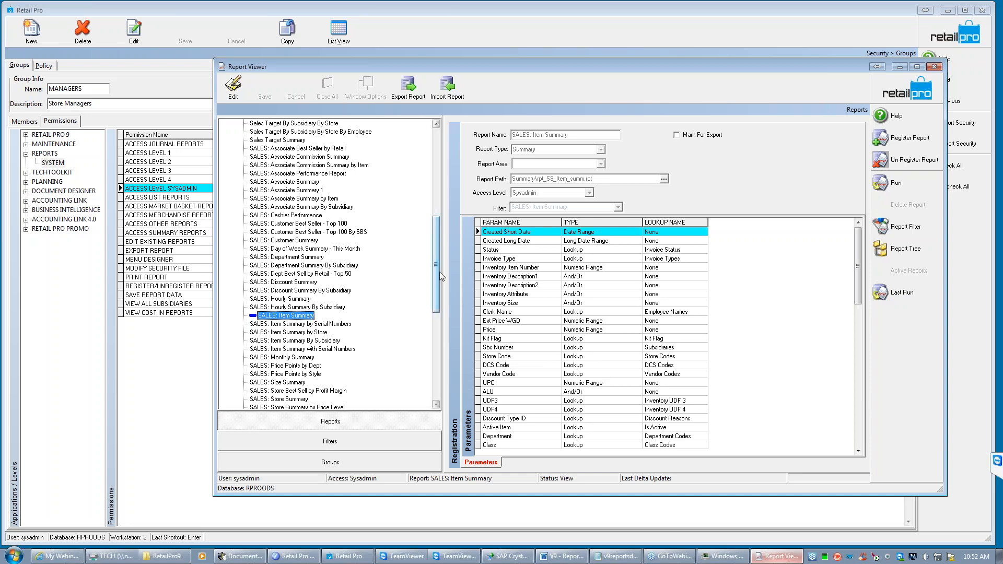
drag(437, 248, 437, 160)
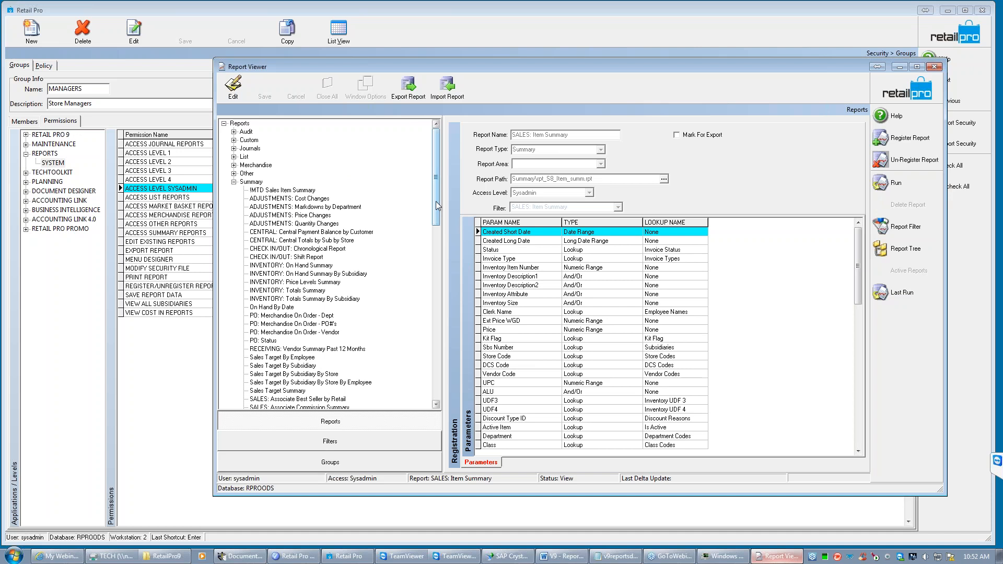
click(234, 181)
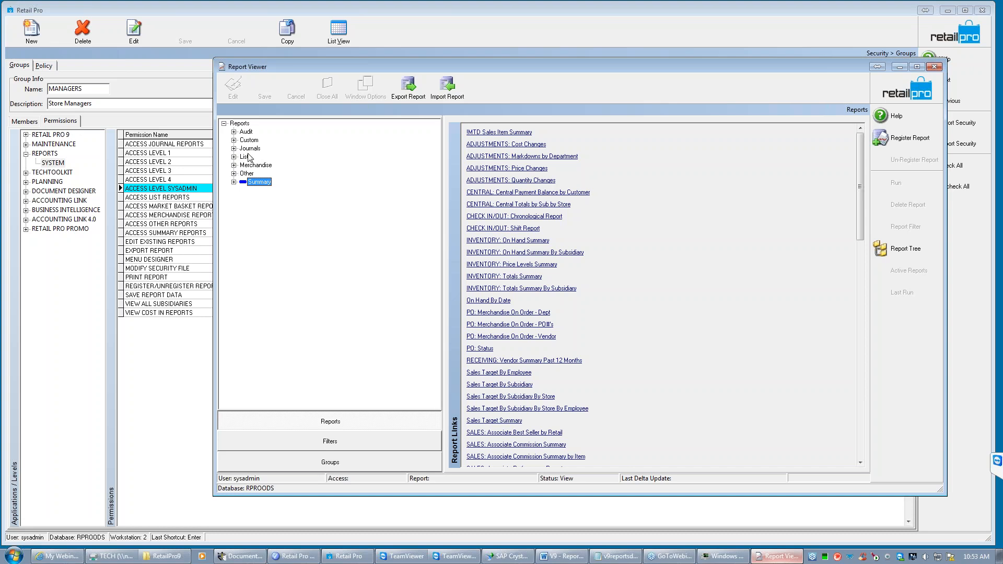
click(234, 140)
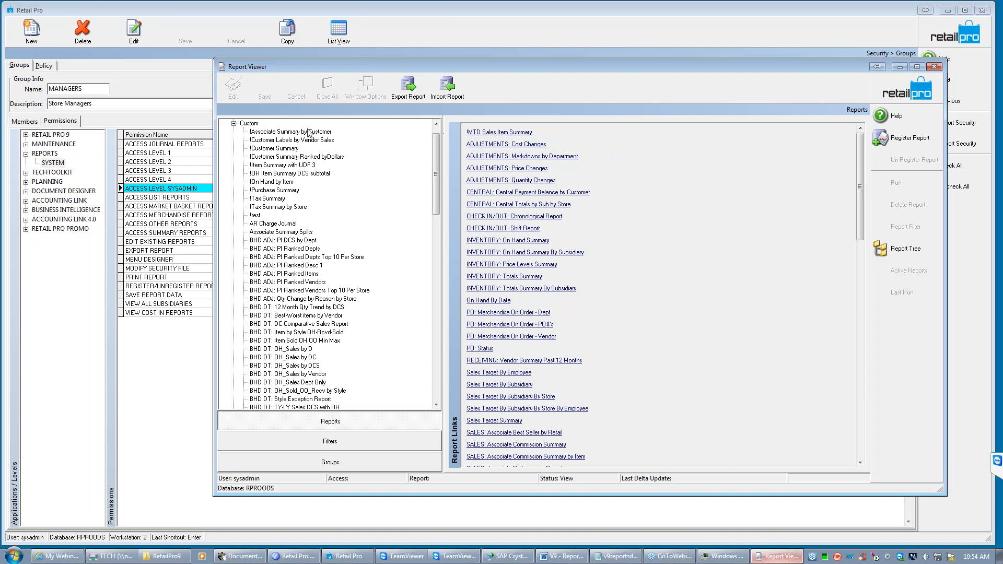
- Export the custom report !Associate Summary by Customer with default filter values
click(278, 133)
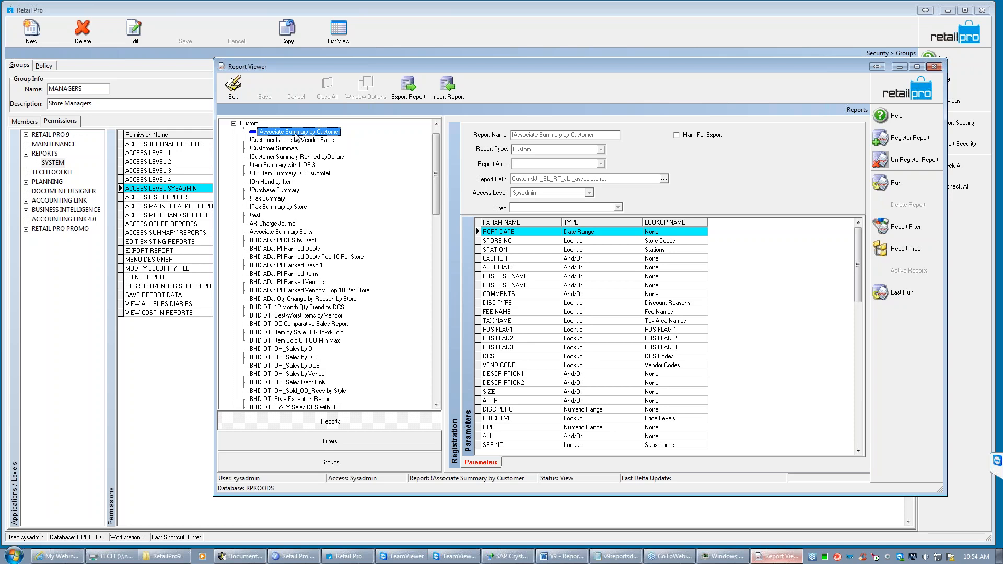
click(406, 90)
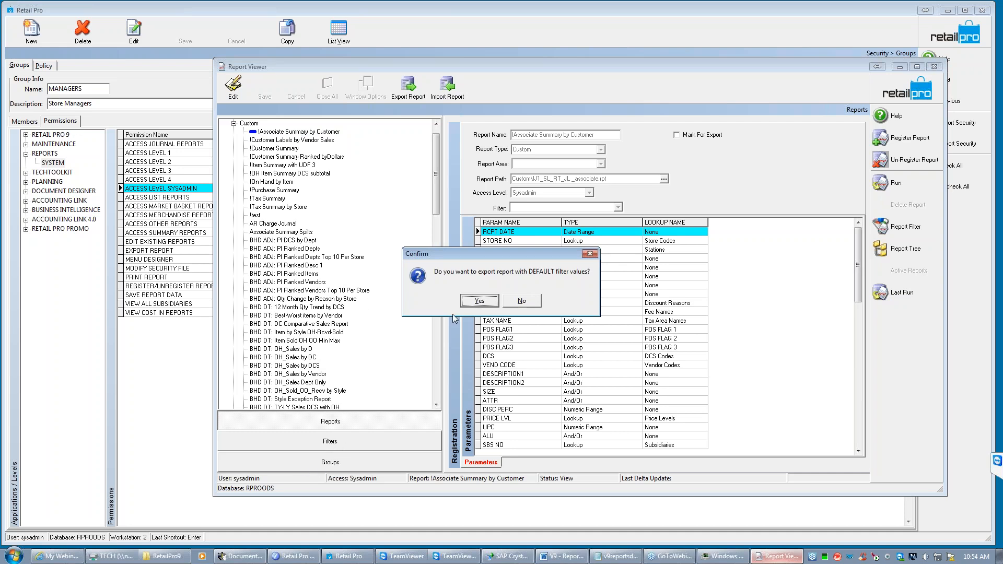
click(480, 302)
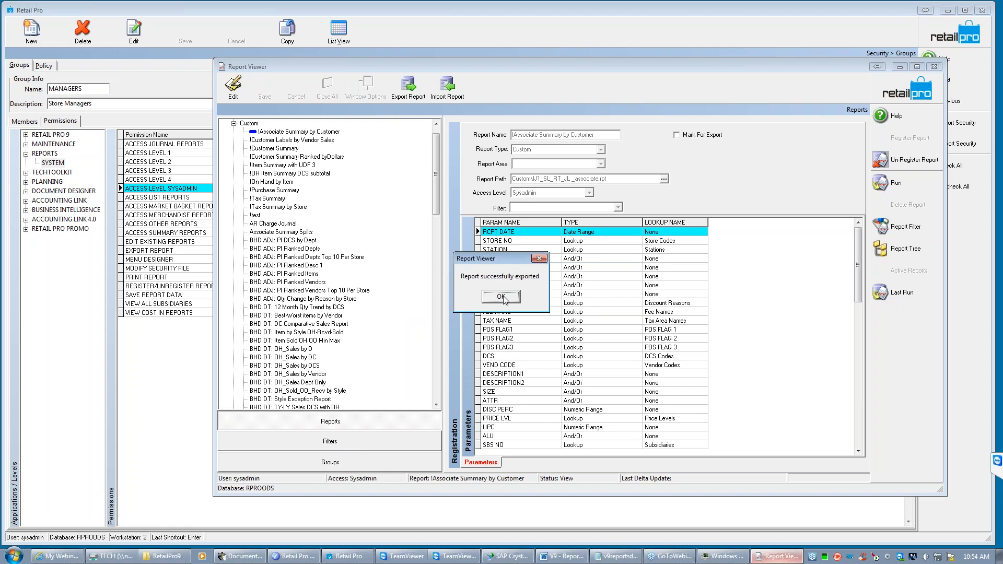
click(502, 297)
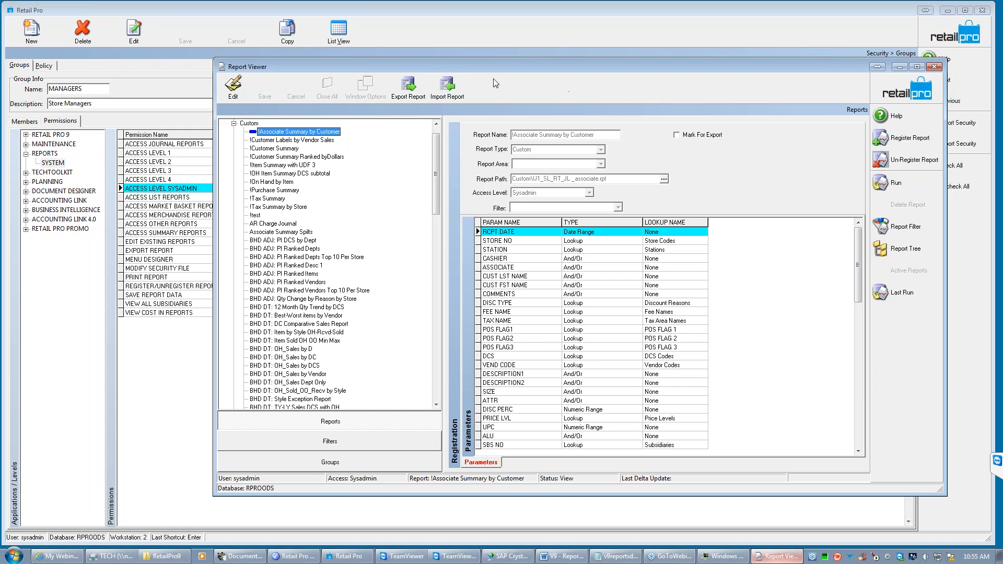
- Start a report import and open the Out folder inside the export folder
click(447, 88)
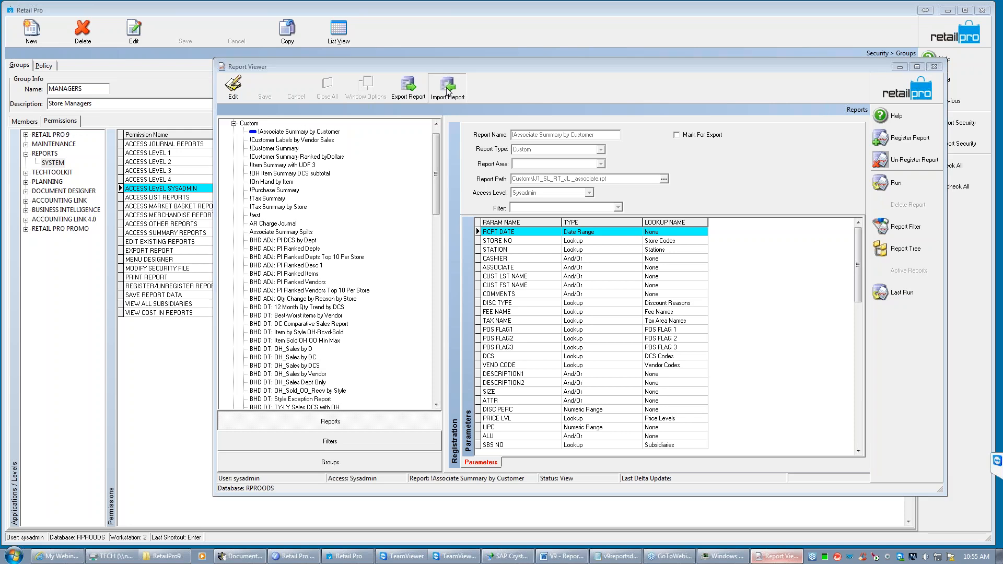
double_click(440, 238)
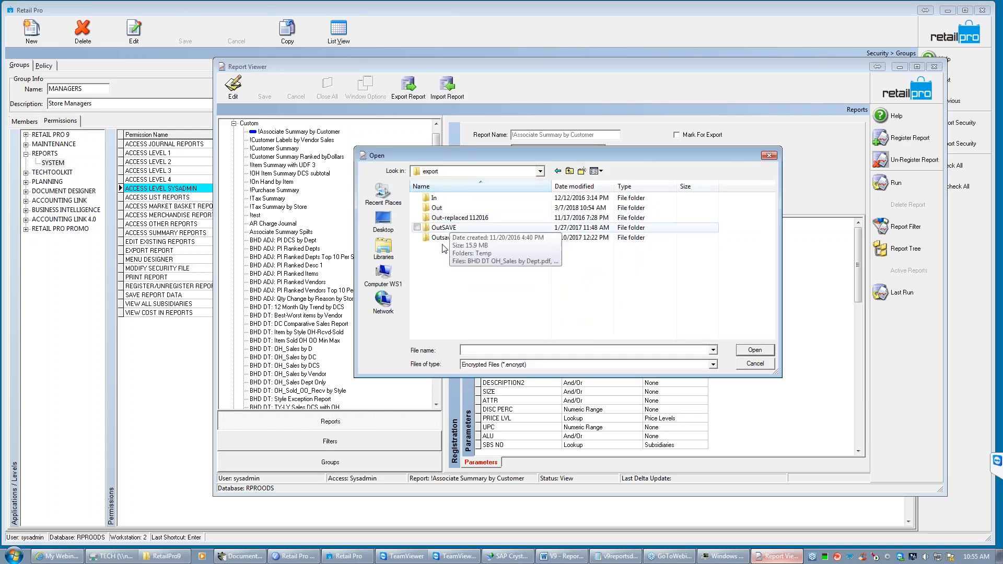
double_click(439, 208)
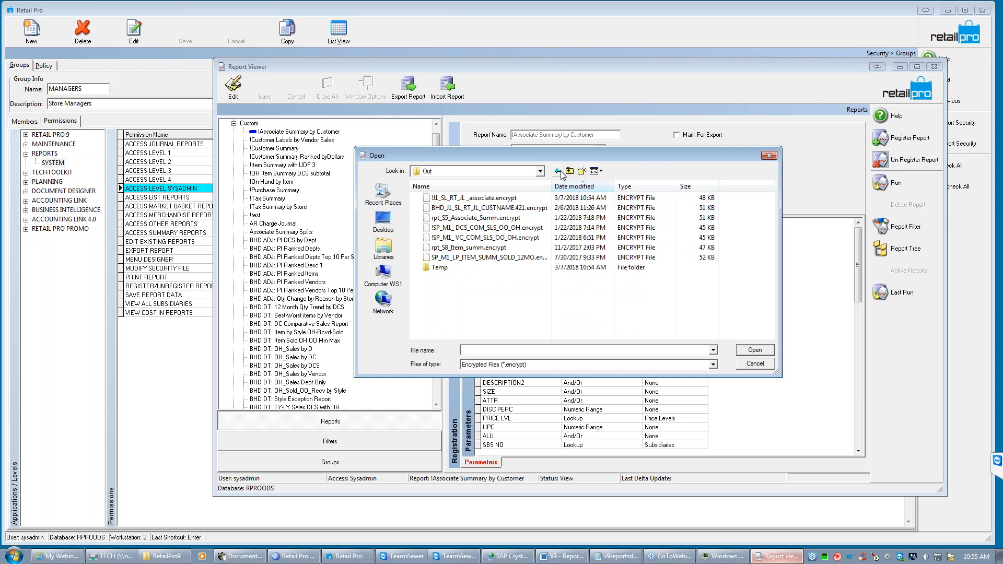
click(570, 171)
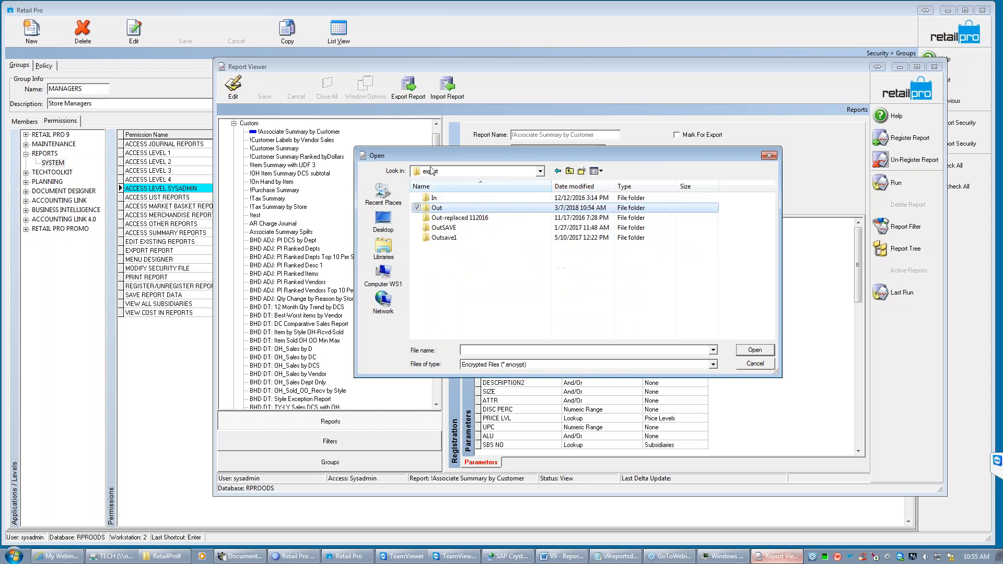
double_click(441, 200)
double_click(442, 198)
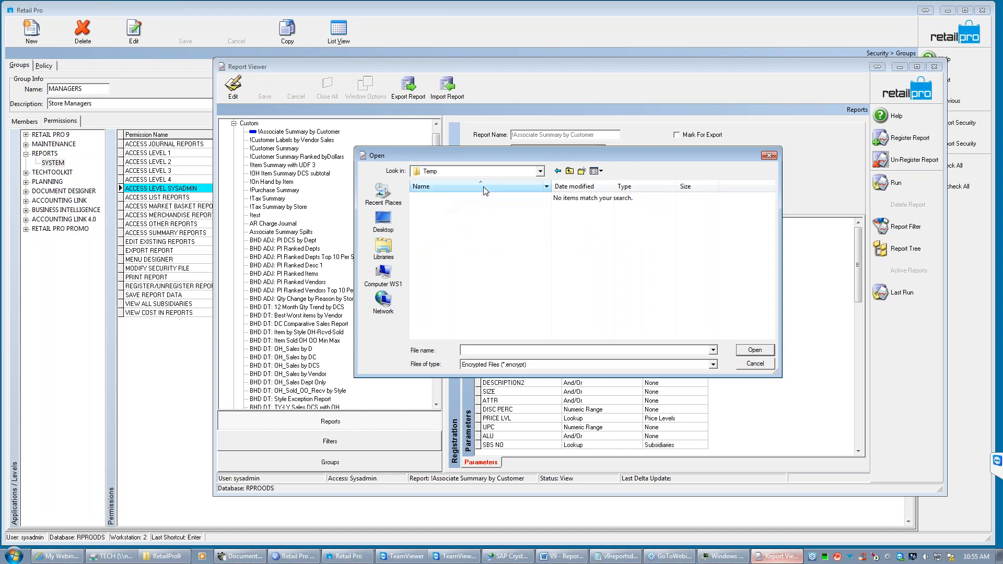
click(569, 171)
click(569, 171)
double_click(441, 208)
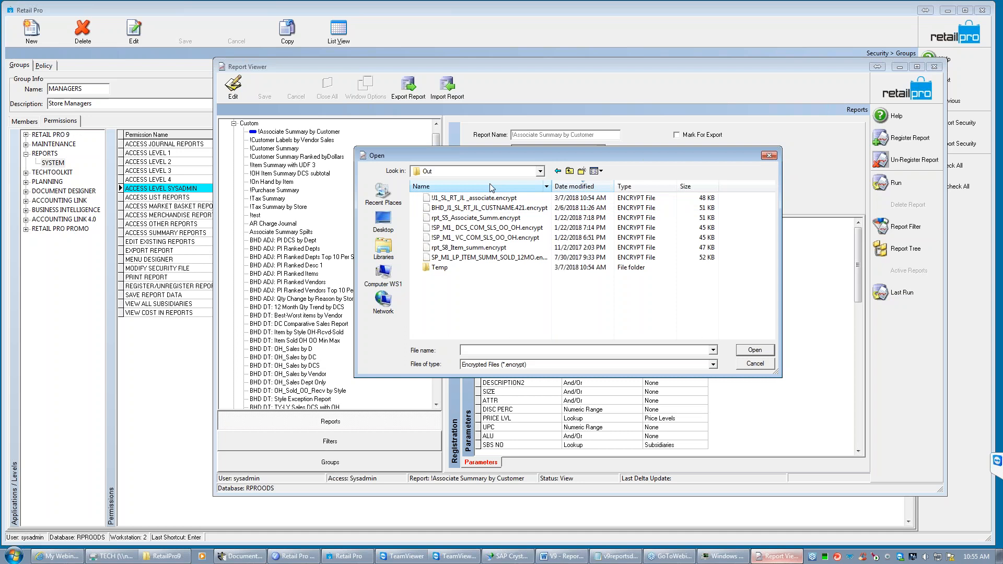
- Import the report file !J1_SL_RT_JL _associate.encrypt from the Out folder
drag(502, 156, 495, 217)
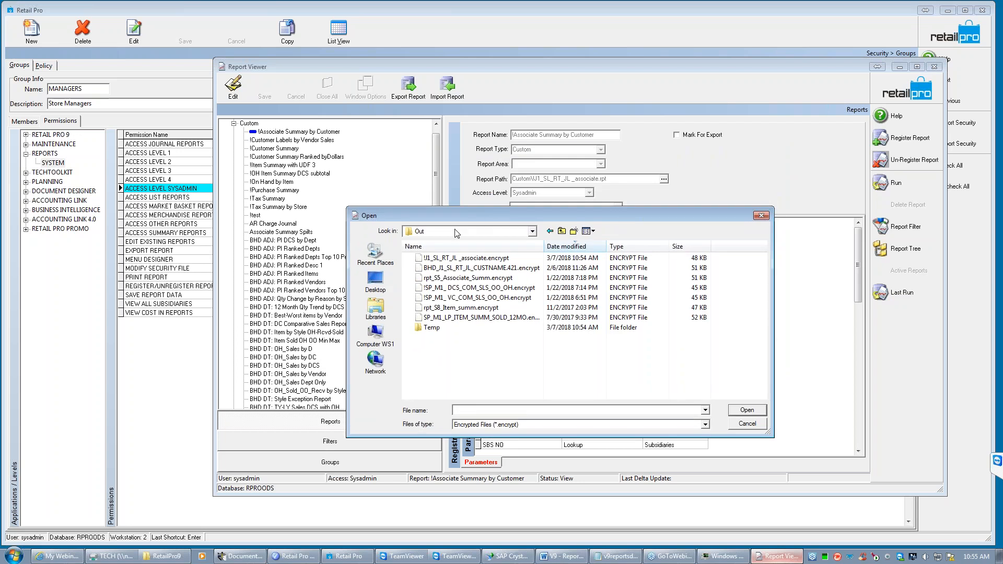
click(458, 260)
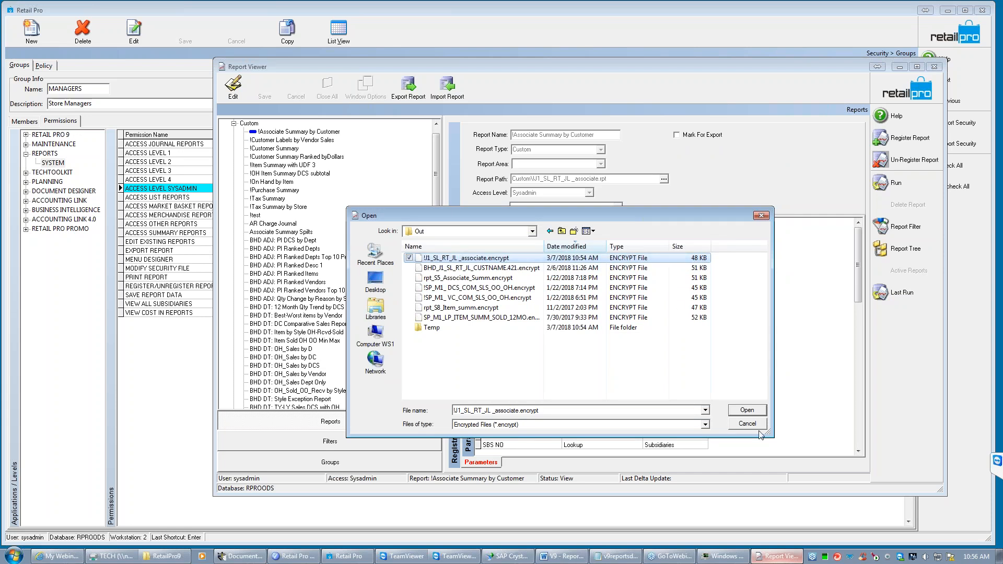
click(747, 410)
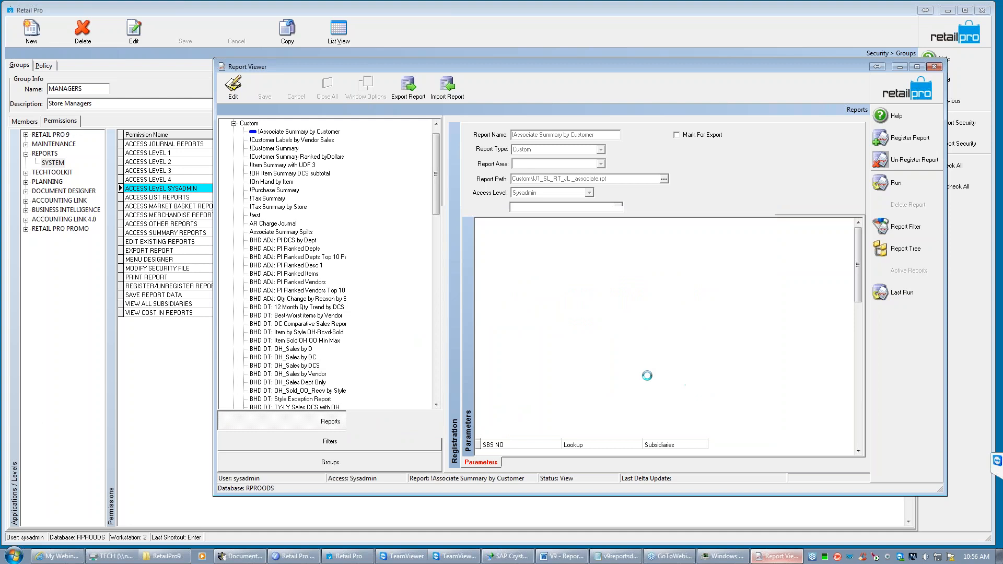
click(499, 298)
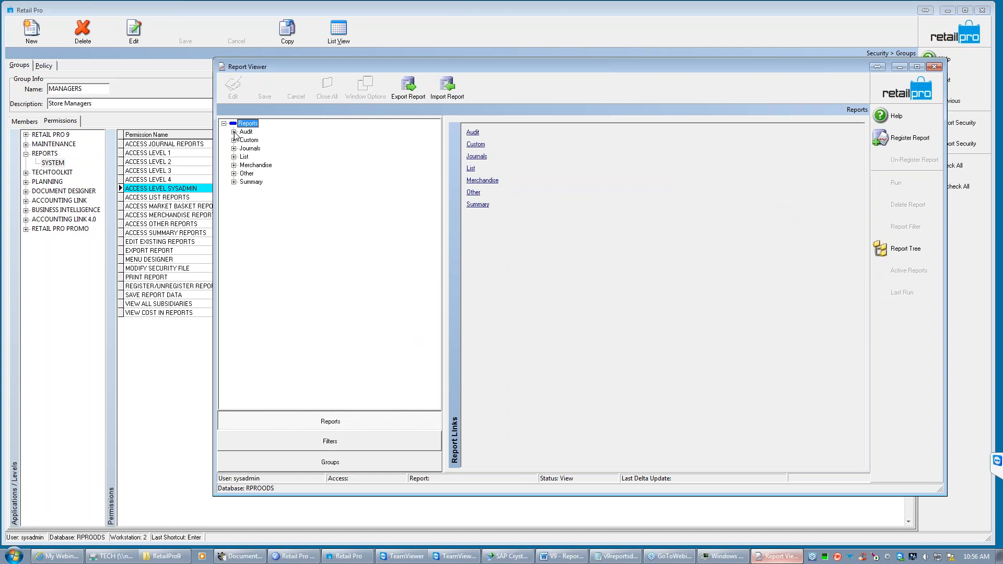
- Repeat the import of !J1_SL_RT_JL _associate.encrypt from the Out folder
click(447, 92)
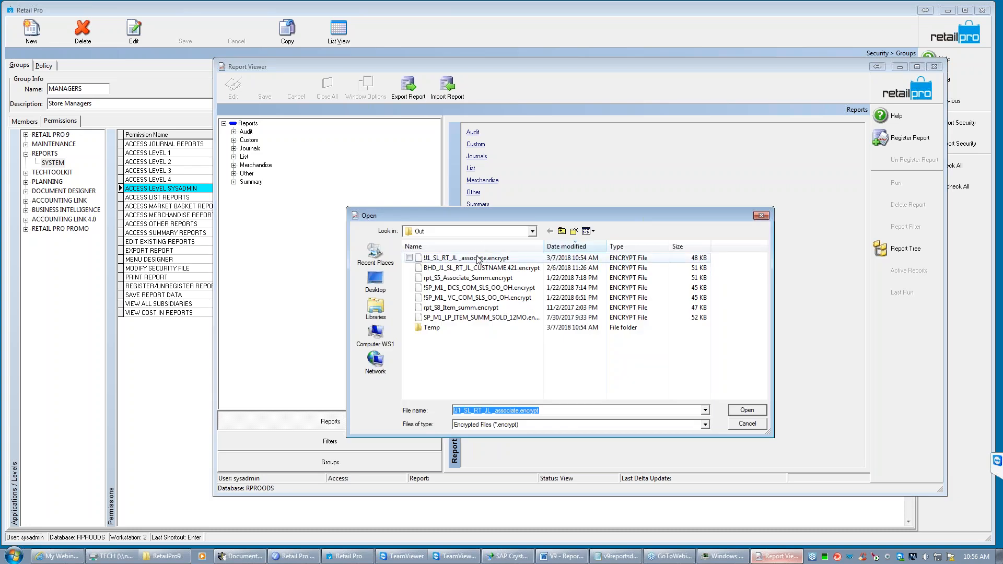
click(756, 412)
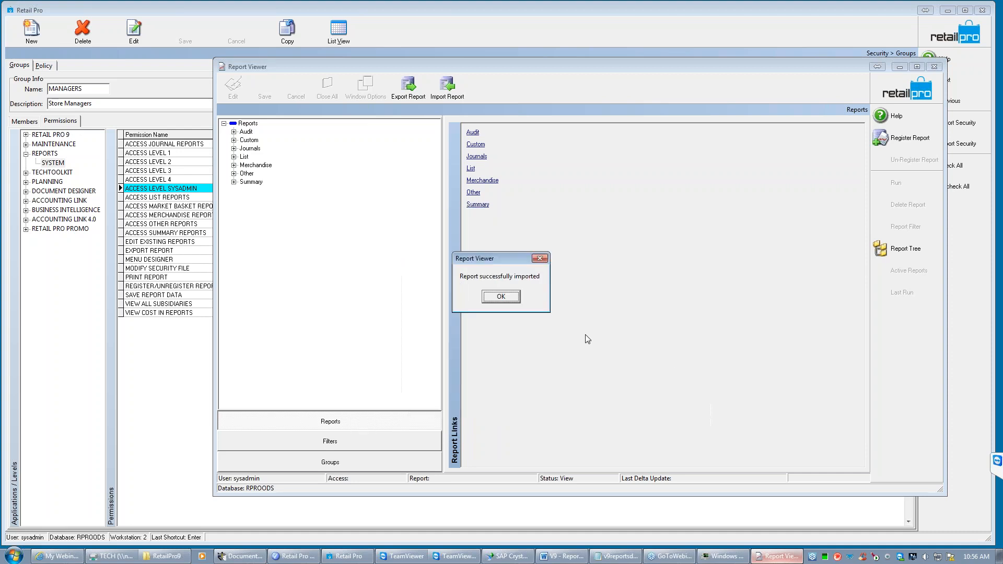
click(511, 298)
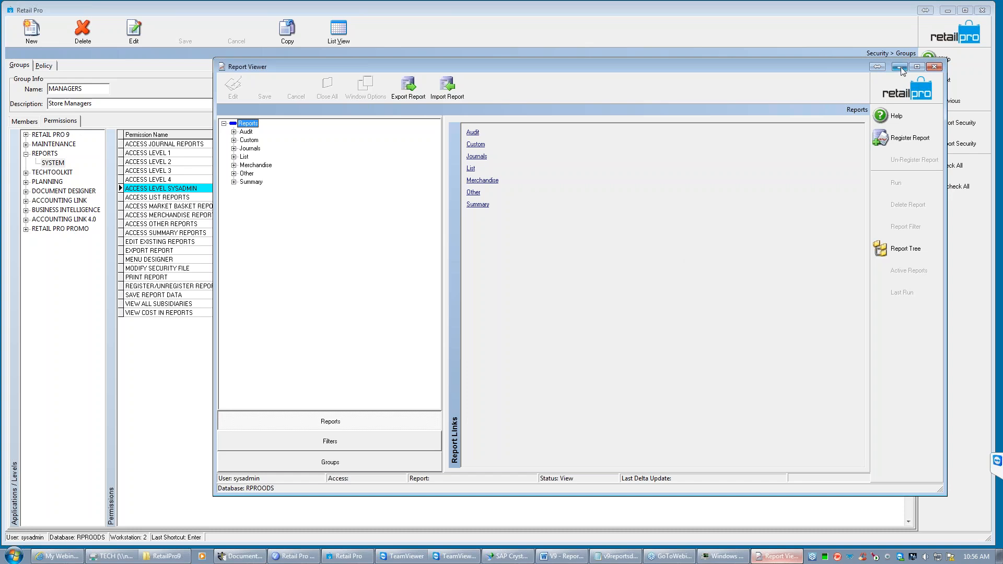
- Create a report group named daily with Sysadmin access and try to save it without any reports
click(916, 93)
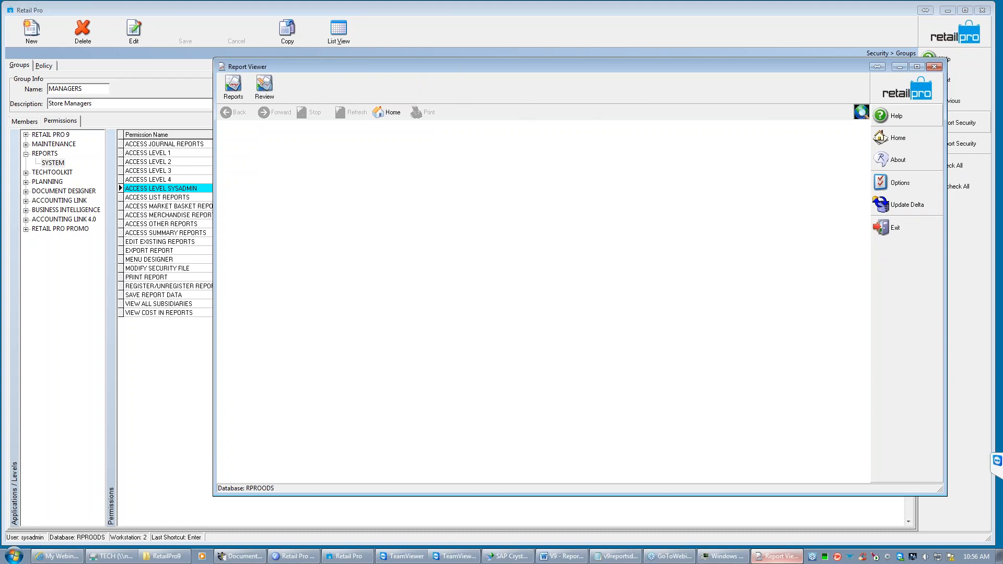
click(233, 89)
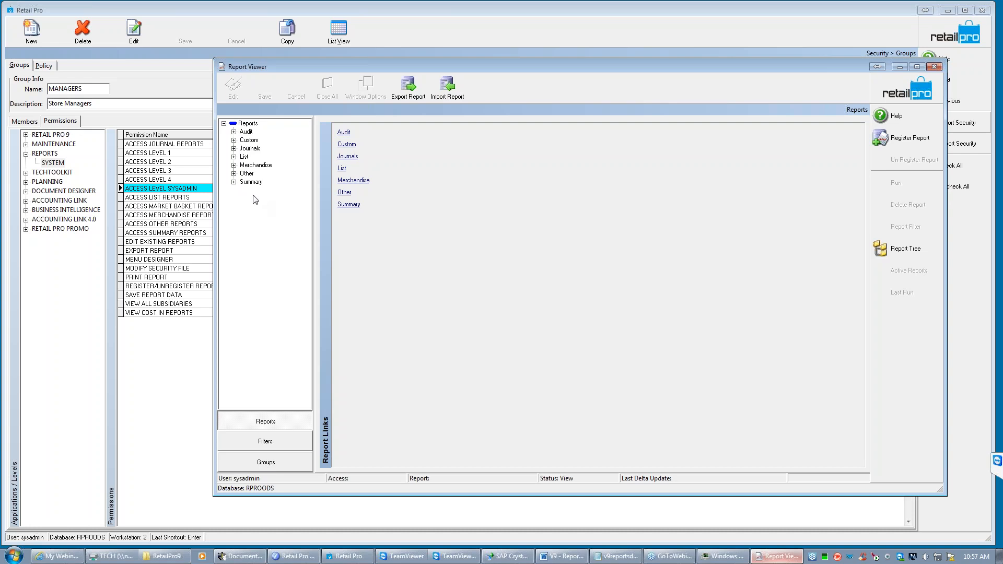
click(265, 463)
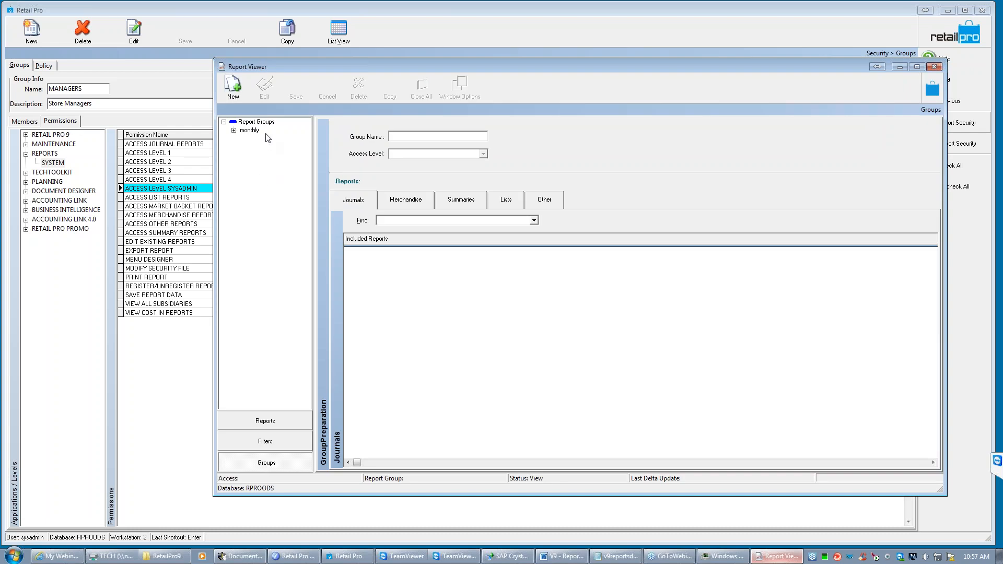
click(232, 96)
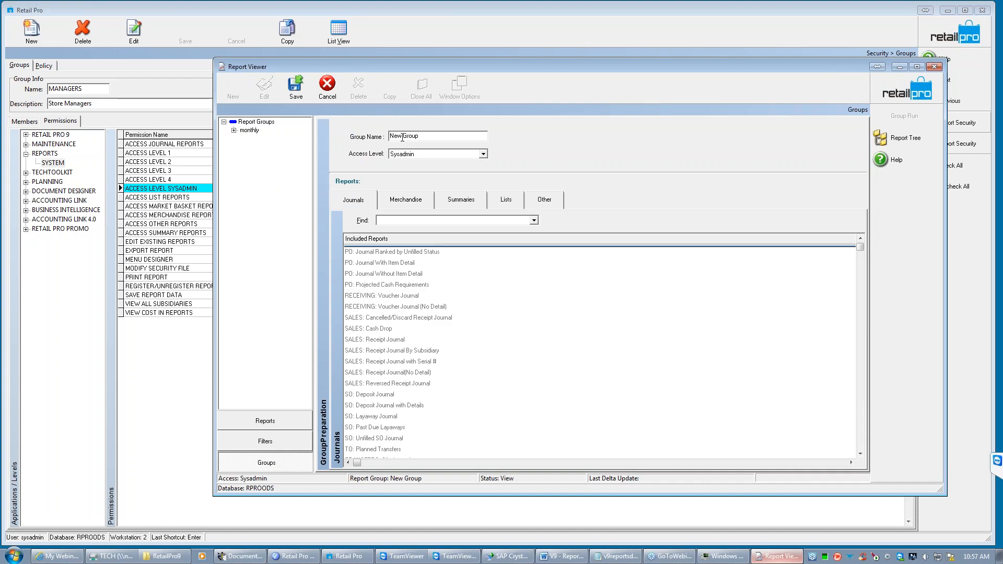
text(dd)
text(aily)
click(300, 92)
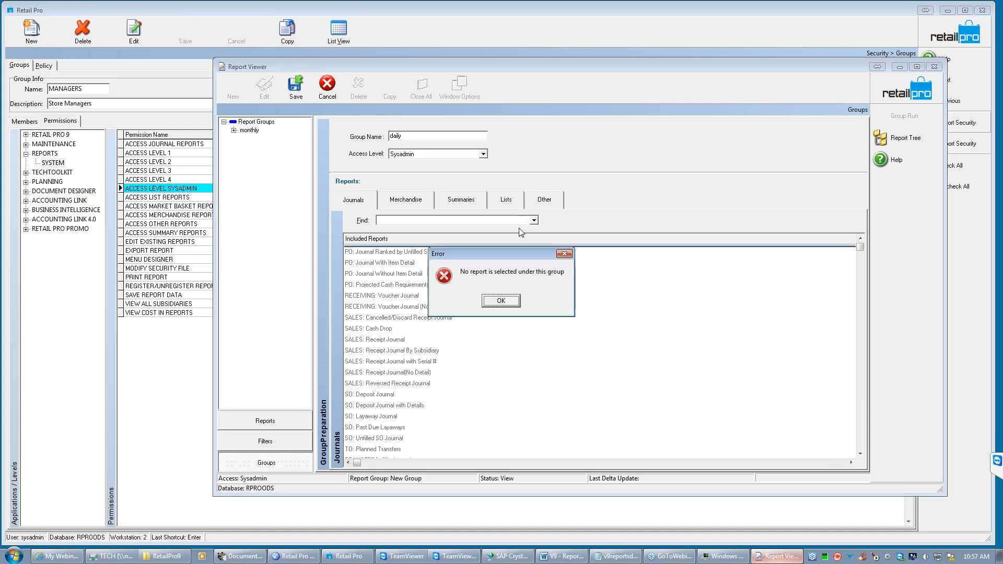
click(495, 301)
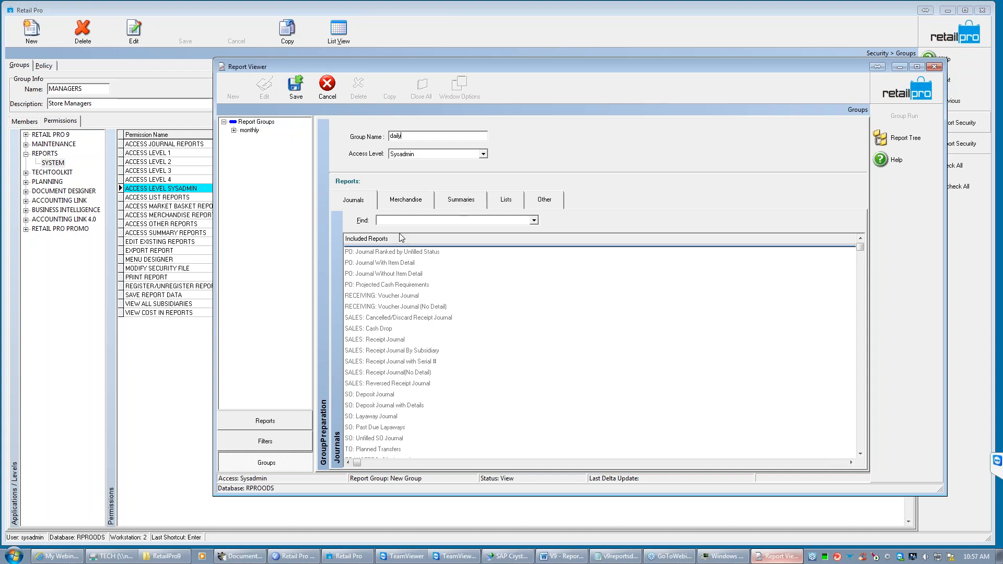
- Include the SALES: Receipt Journal report in the daily group and save the group
double_click(385, 340)
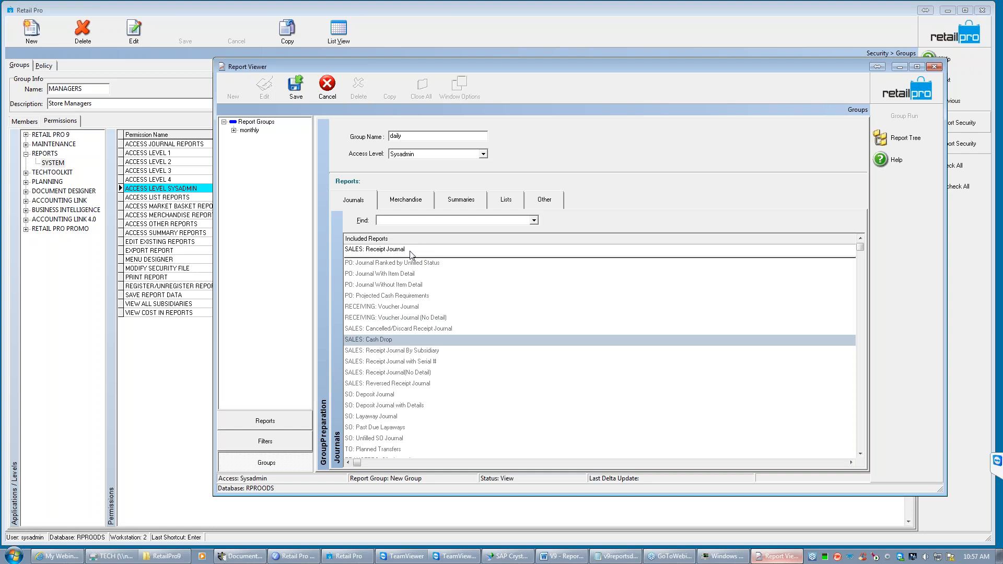
click(294, 92)
click(510, 301)
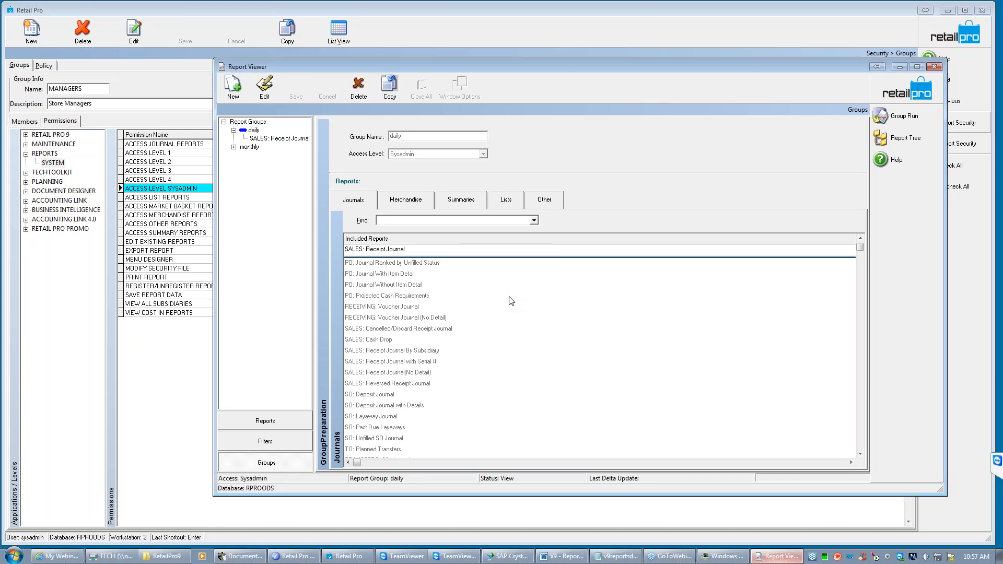
- Run the daily report group, review the SALES: Receipt Journal's filter dates, and close the report
click(275, 139)
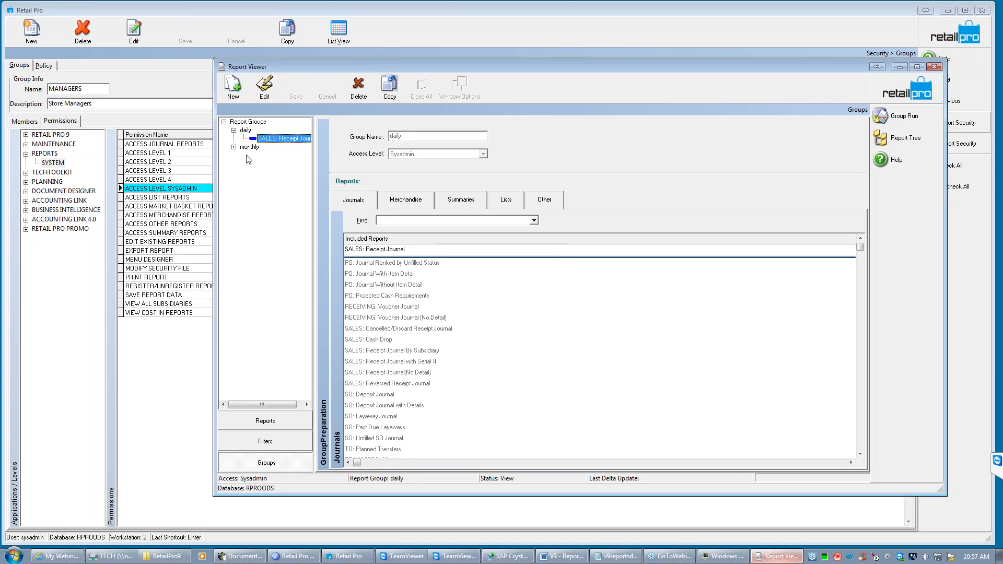
click(897, 118)
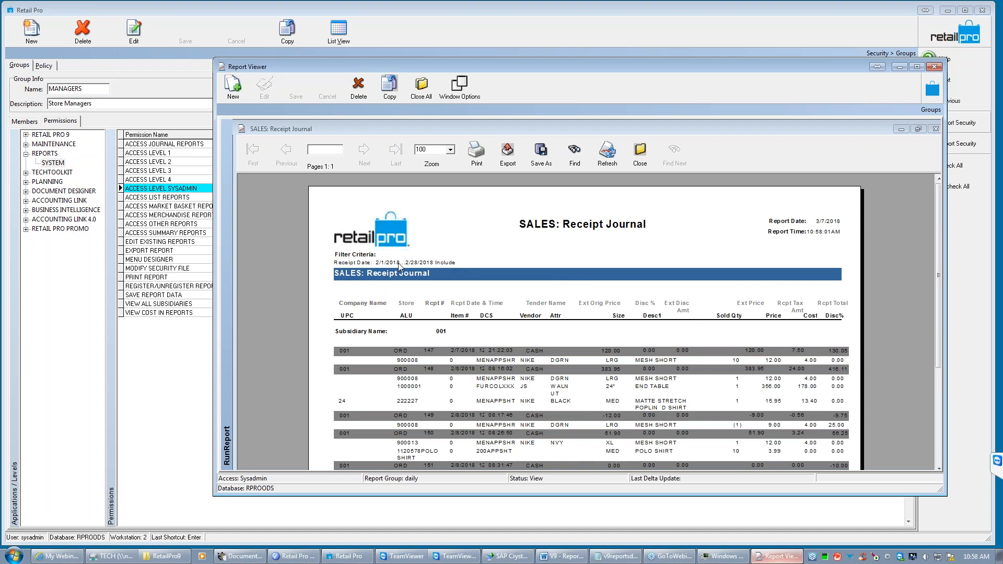
click(376, 264)
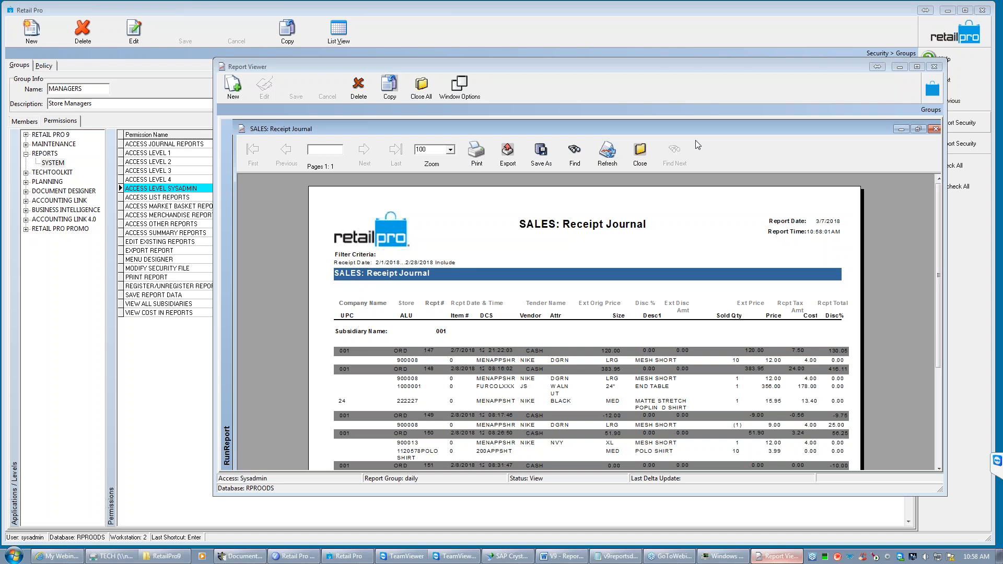
click(640, 160)
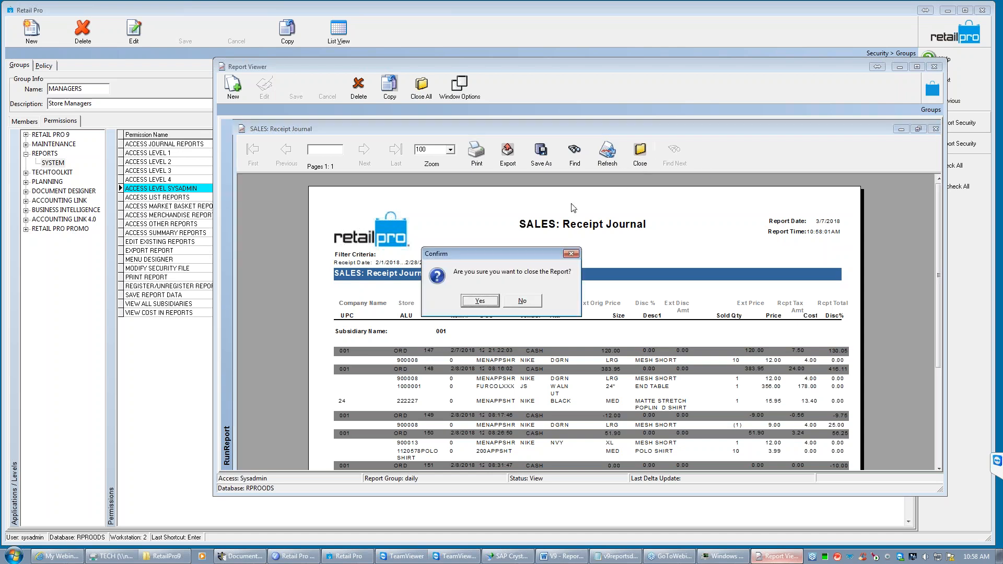
click(489, 303)
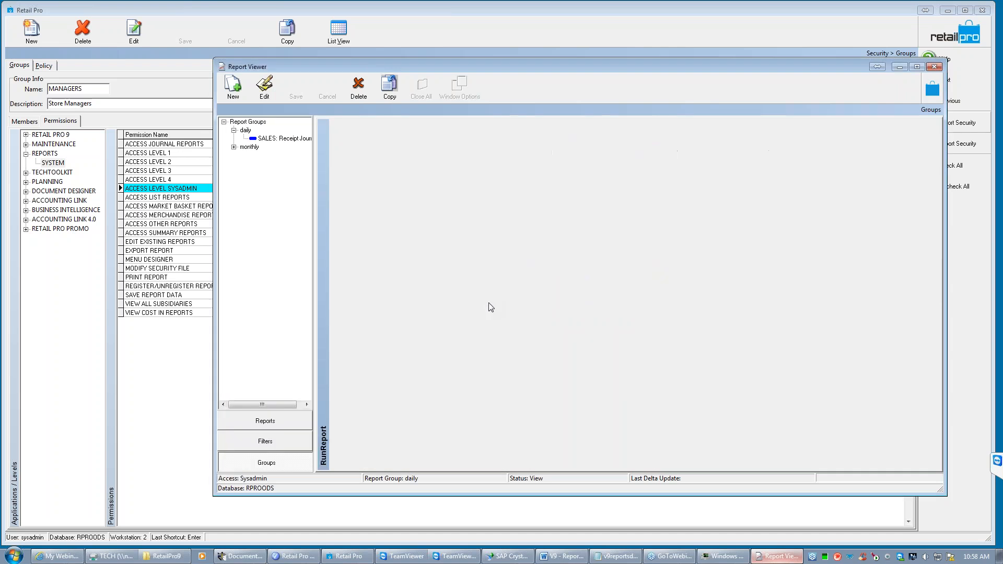
- Run the monthly report group, review its SALES: Receipt Journal, and close that report
click(234, 147)
click(255, 148)
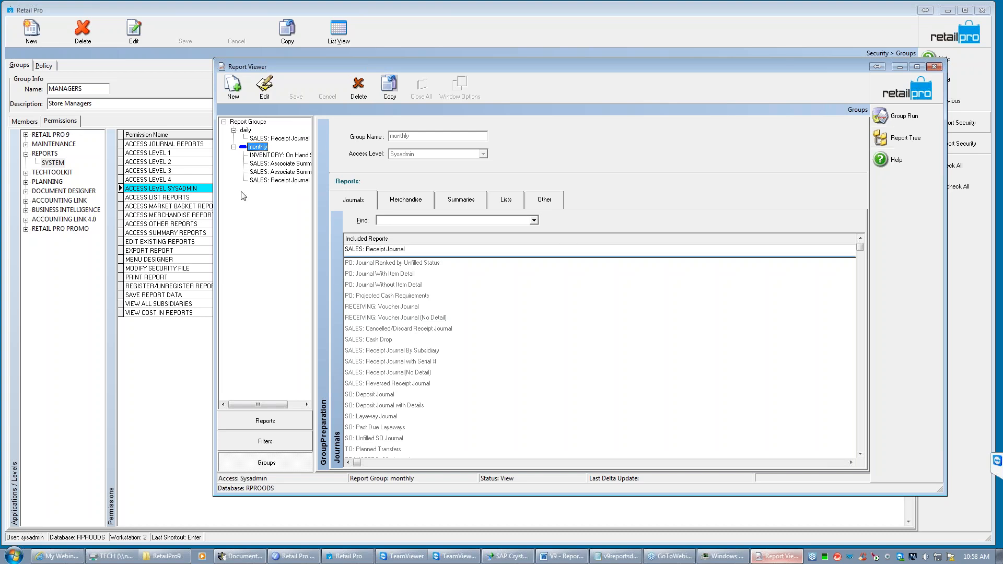
click(901, 115)
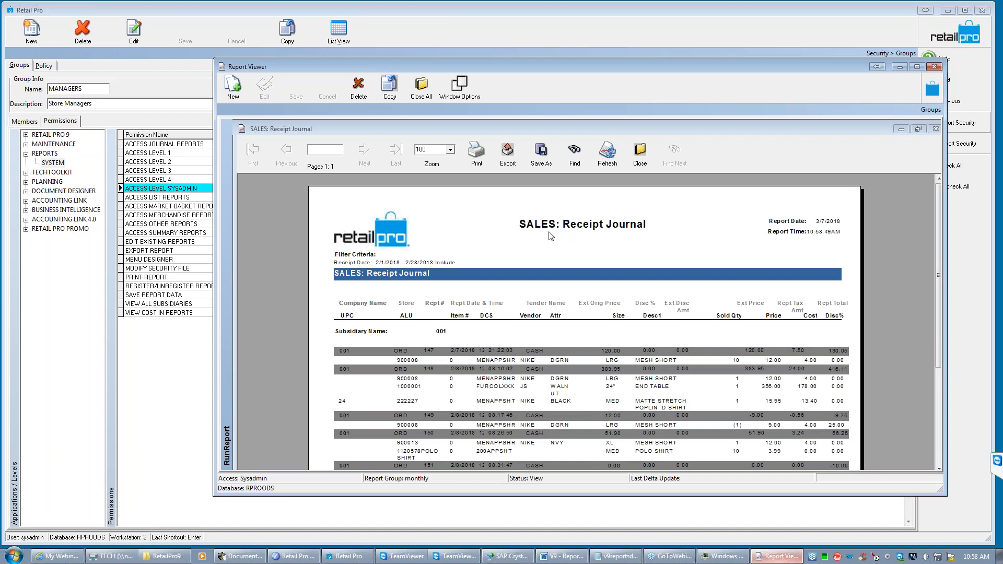
click(395, 265)
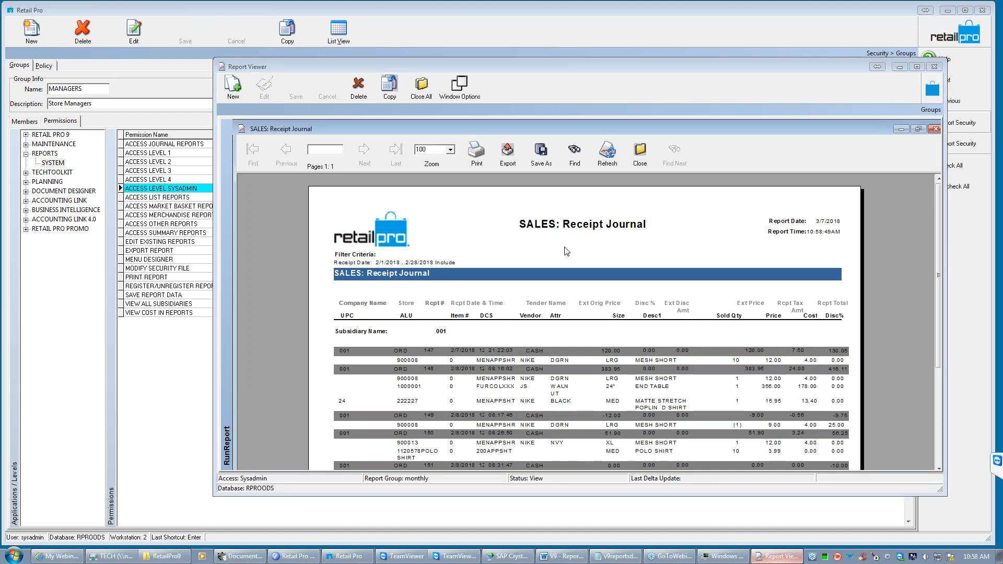
click(641, 155)
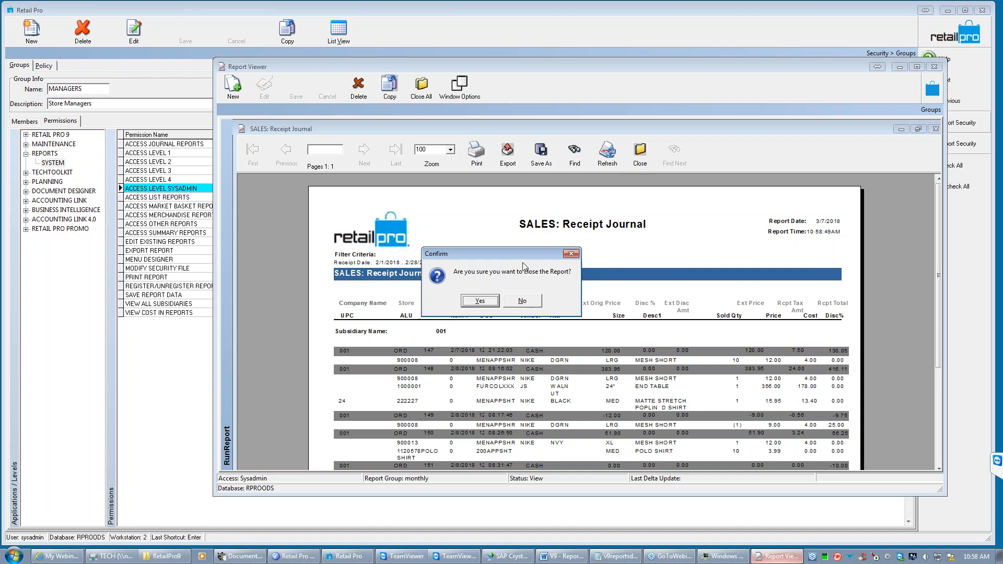
click(480, 302)
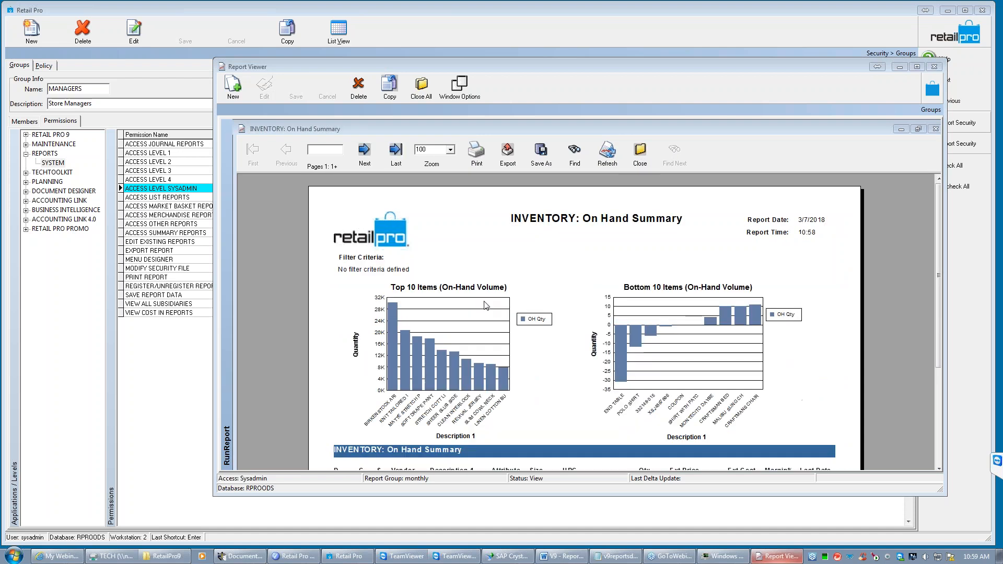
- Review and close the monthly group's INVENTORY: On Hand Summary, SALES: Associate Summary and SALES: Associate Summary 1 reports
drag(937, 246, 927, 208)
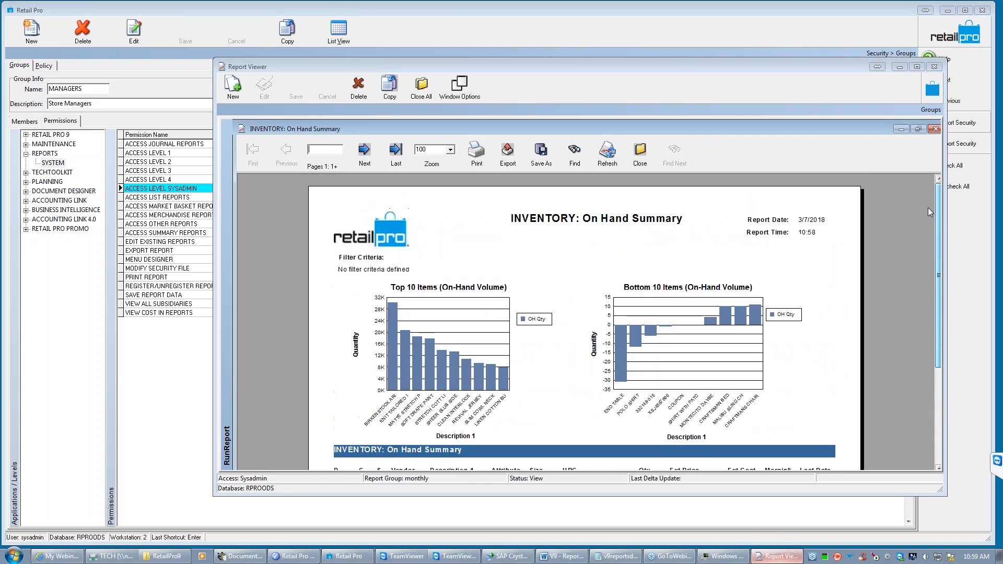
click(640, 164)
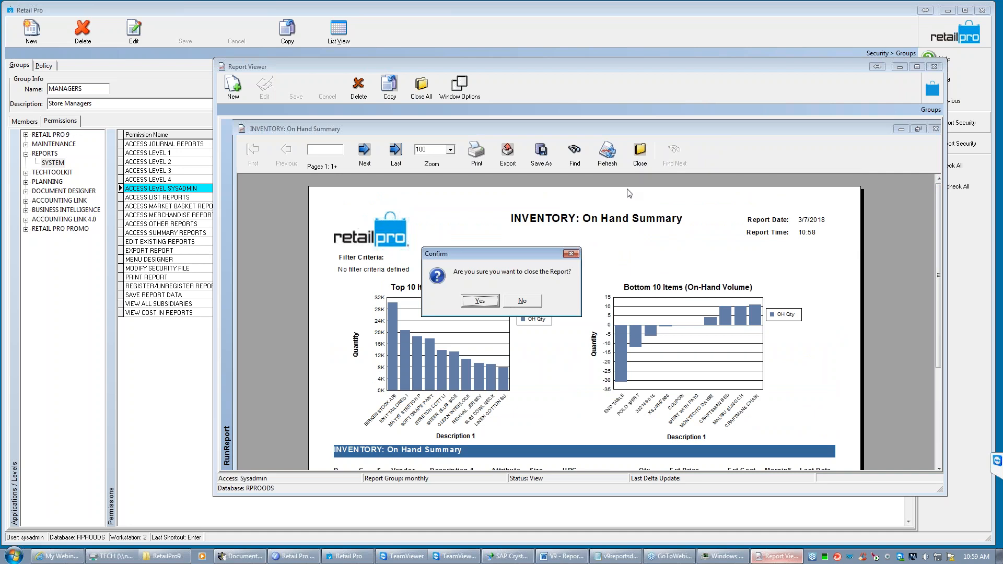
click(491, 301)
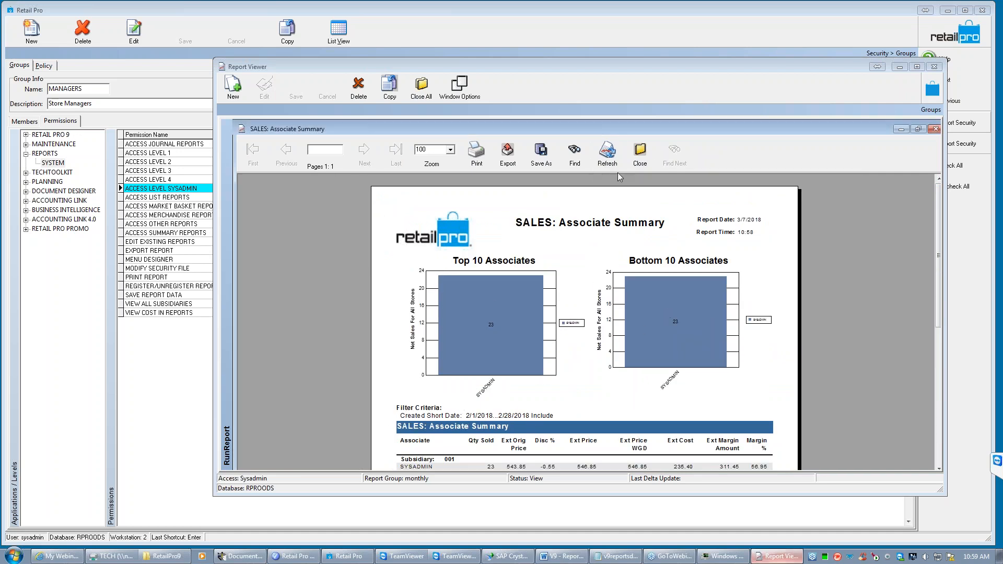
click(640, 157)
click(491, 302)
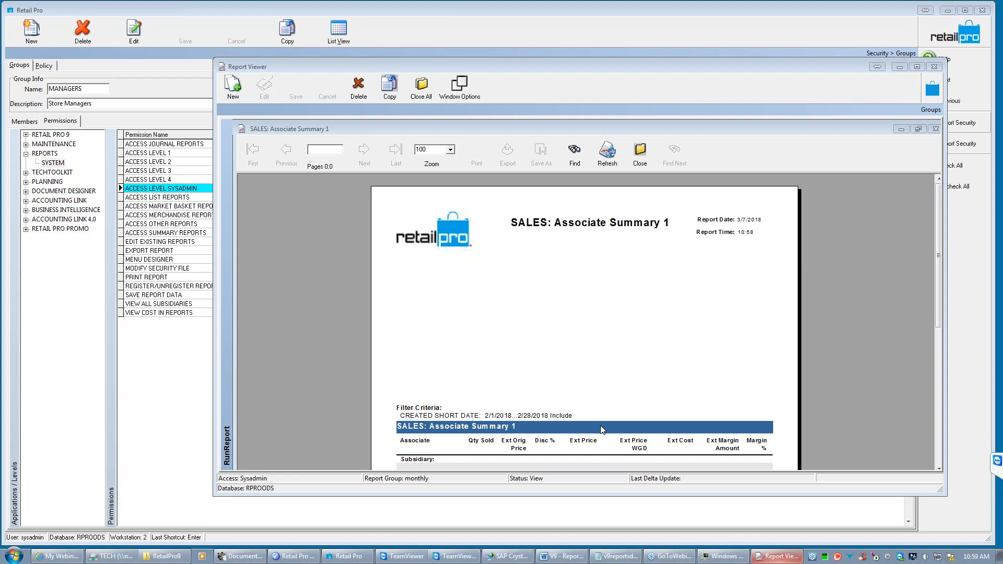
click(647, 156)
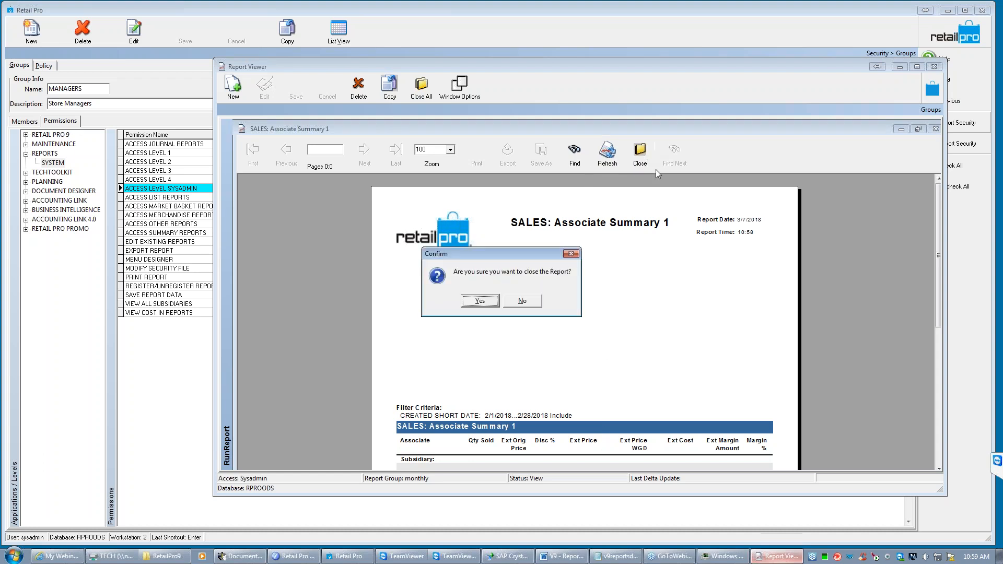
click(480, 302)
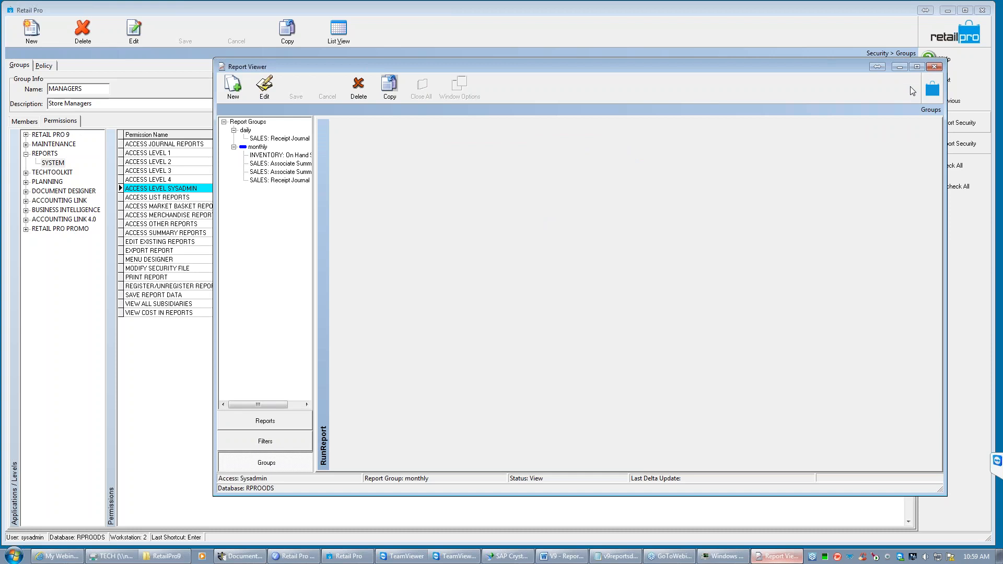
- Return to the reports list and open the filter of the SALES: Receipt Journal report under Journals
click(933, 91)
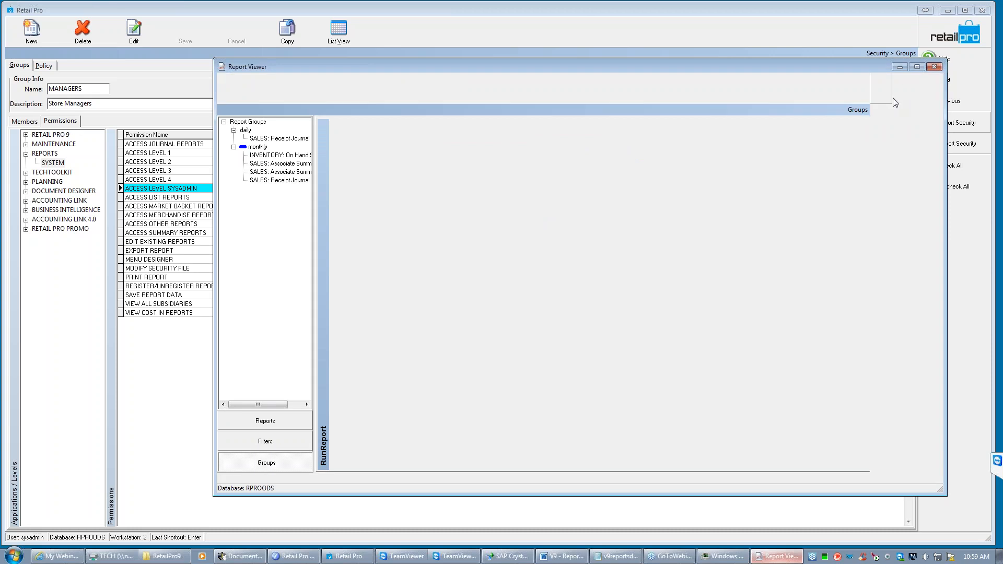
click(233, 86)
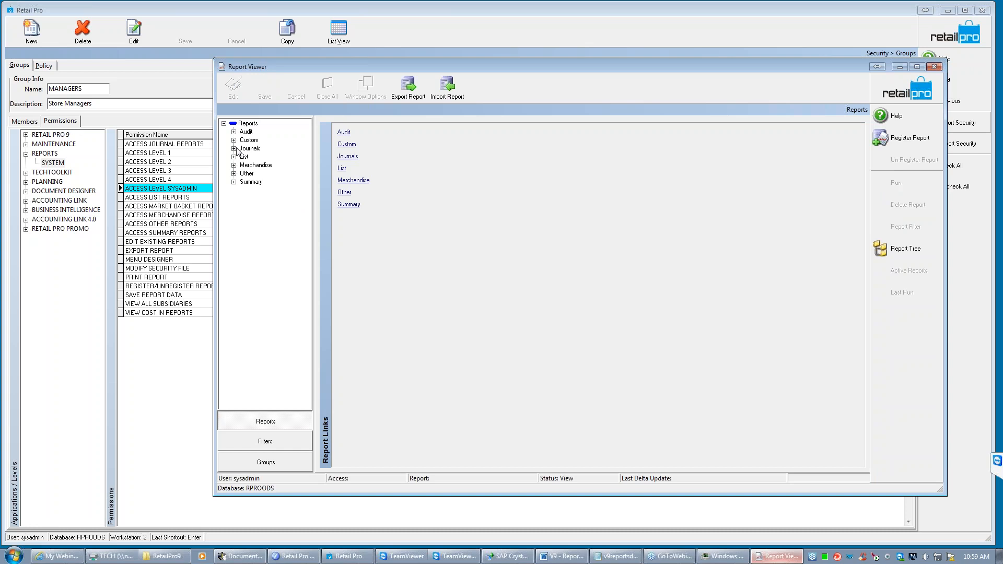
click(234, 149)
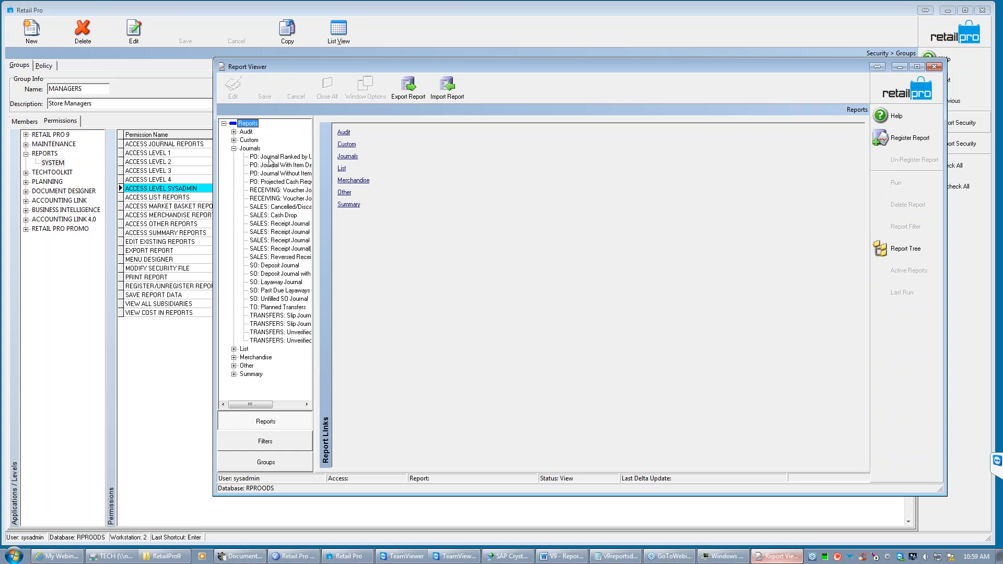
click(280, 224)
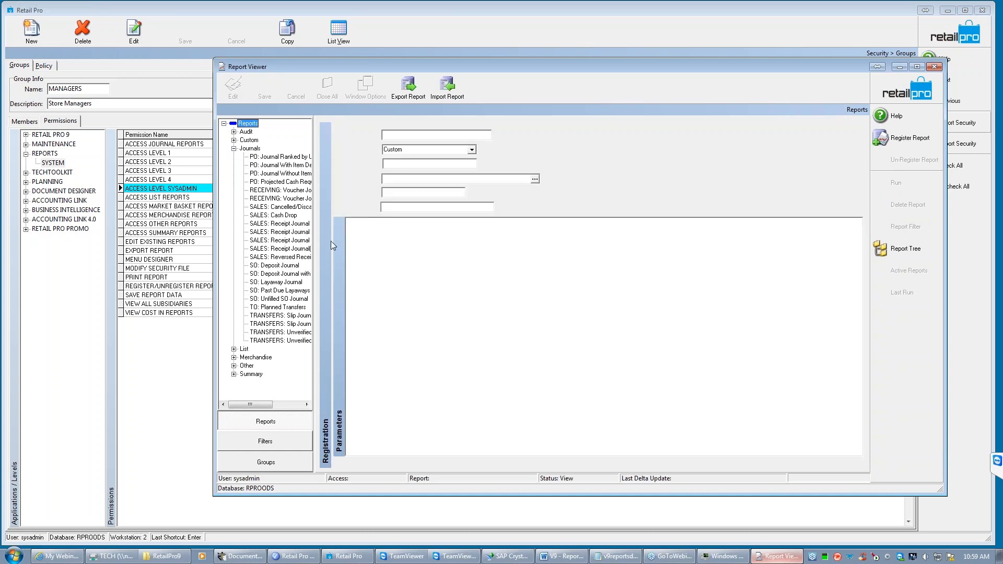
click(265, 443)
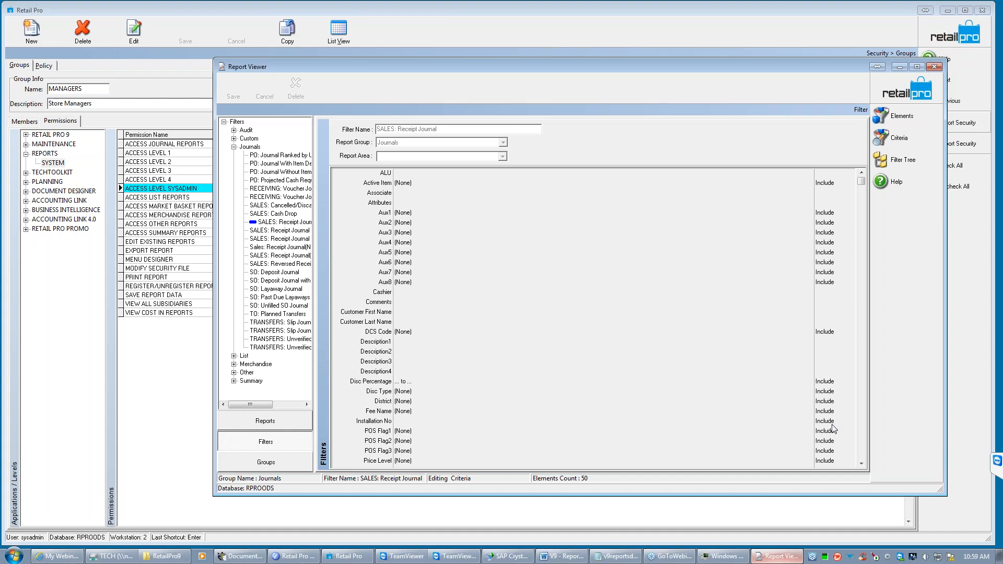
- Examine the relative date settings of the filter's Receipt Date, cancel out of them, and discard the filter edit
click(861, 463)
scroll(861, 463, down, 3)
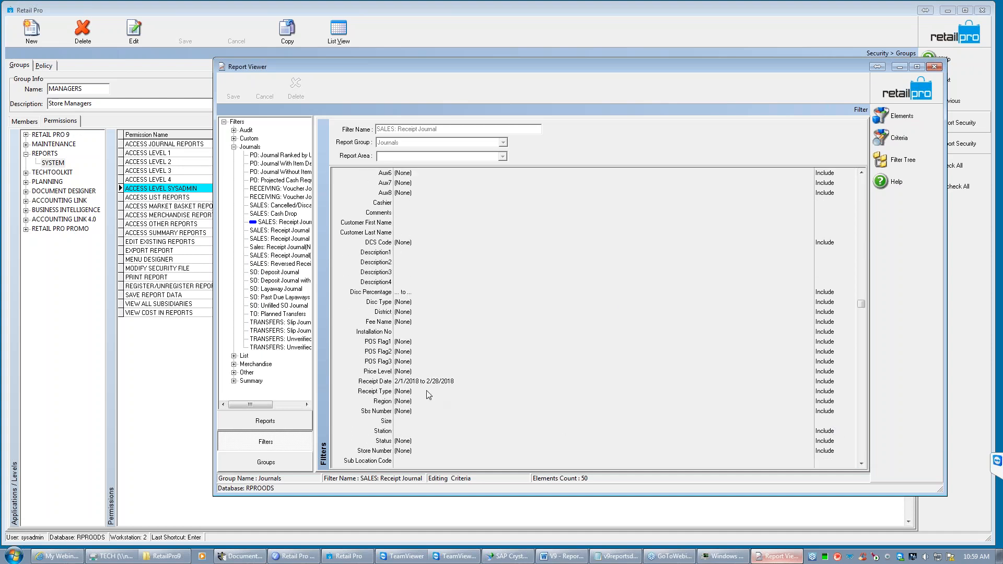
click(459, 380)
click(808, 382)
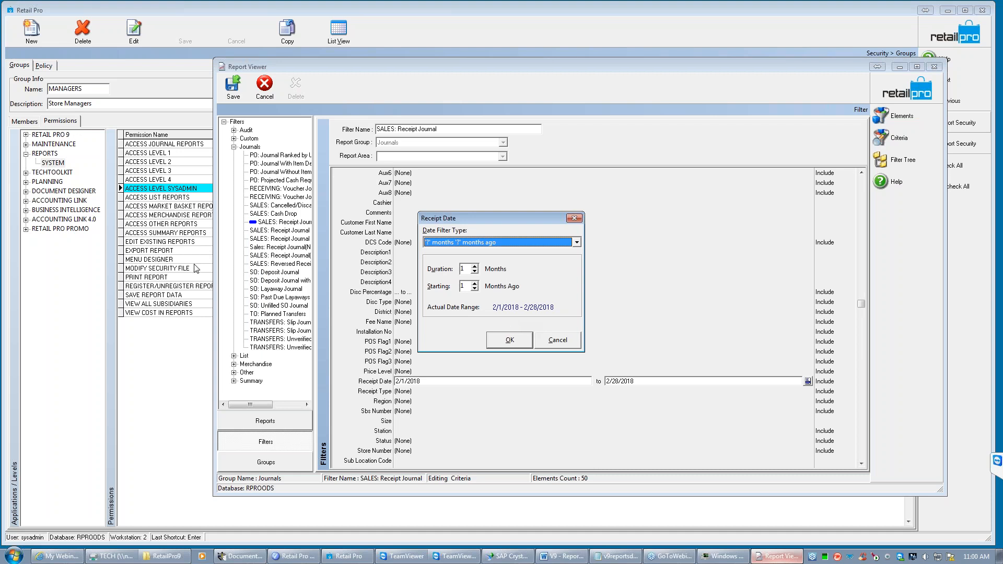
click(558, 340)
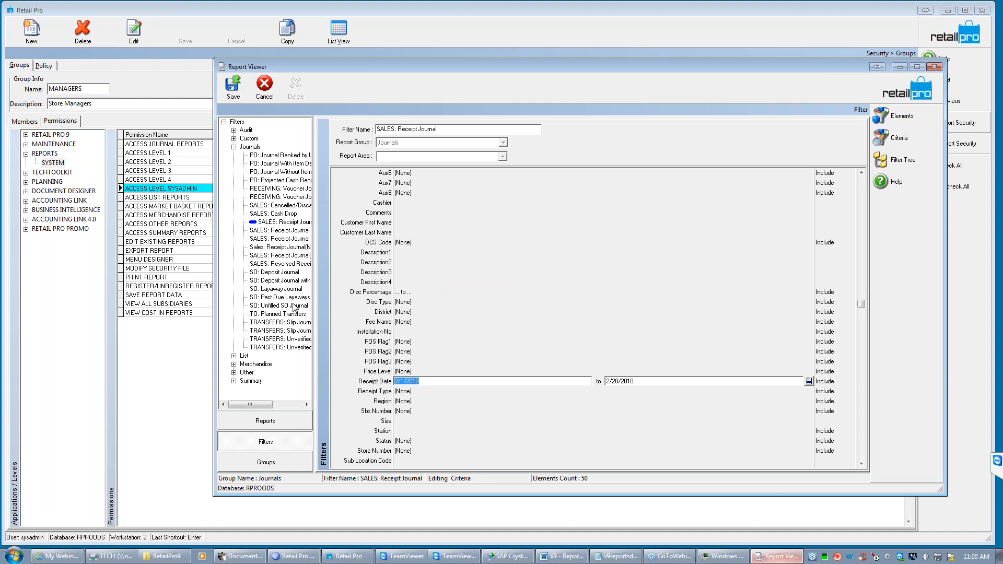
click(263, 95)
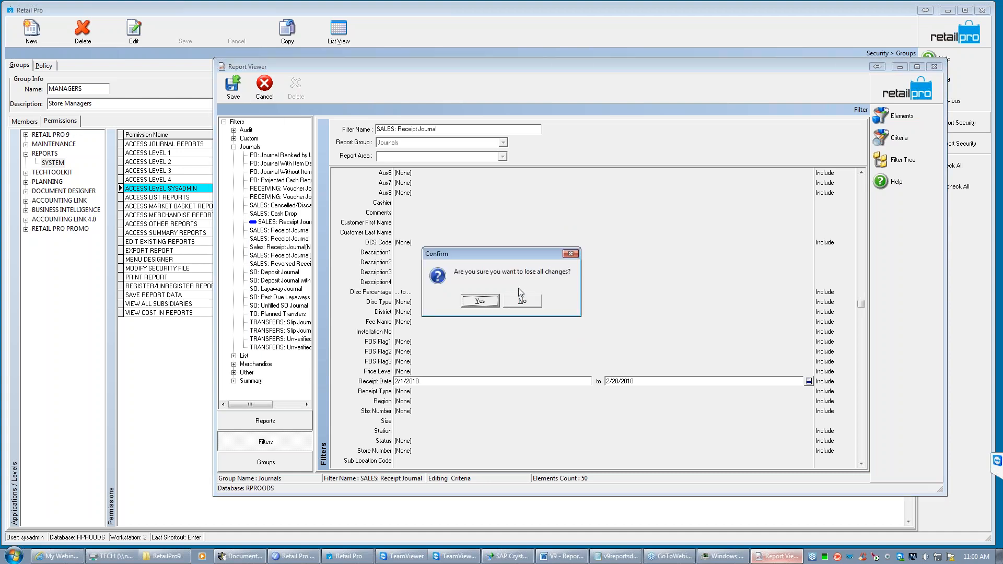
click(479, 301)
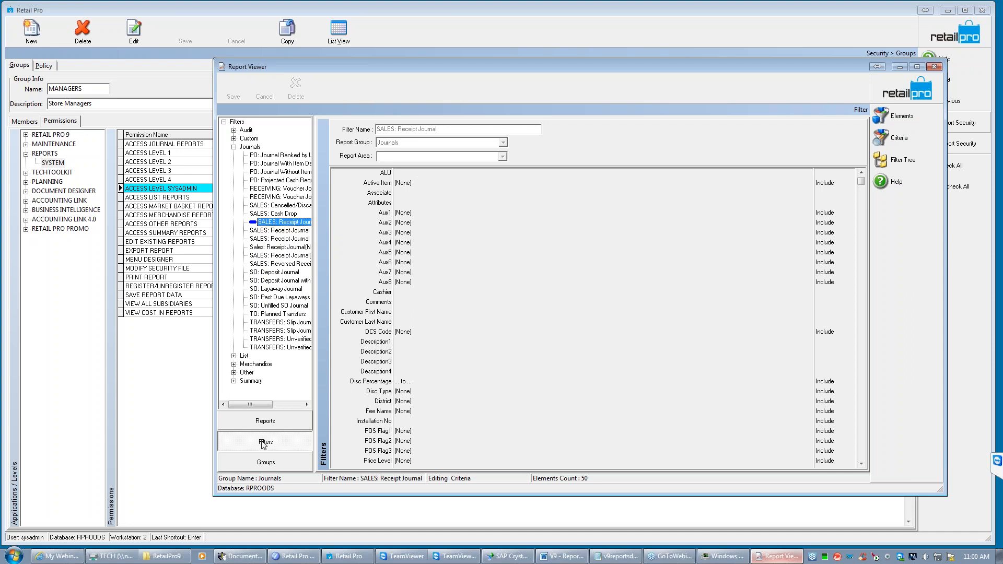
click(282, 224)
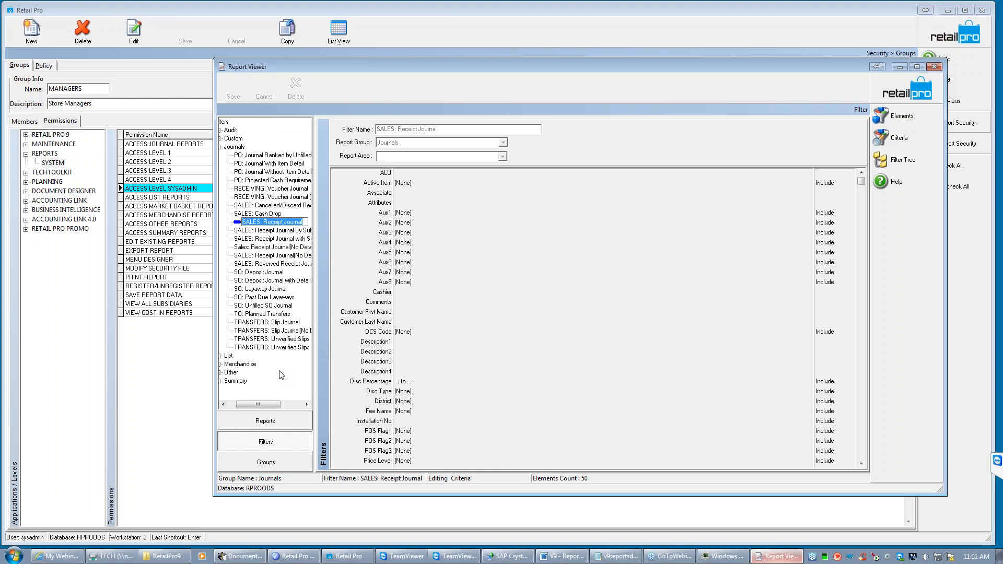
- Open the daily report group and look through the merchandise, summary and list reports available for it
click(265, 463)
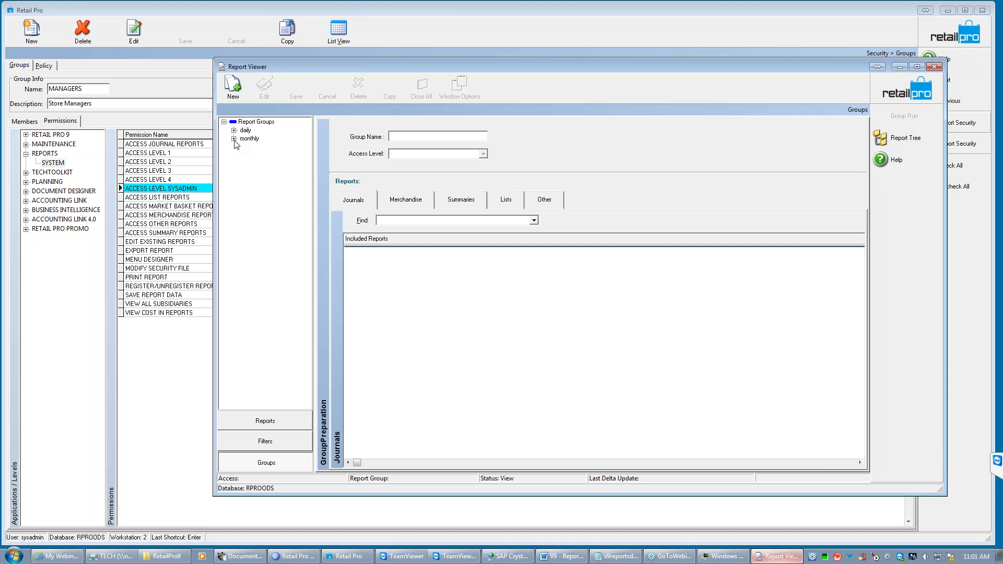
click(233, 130)
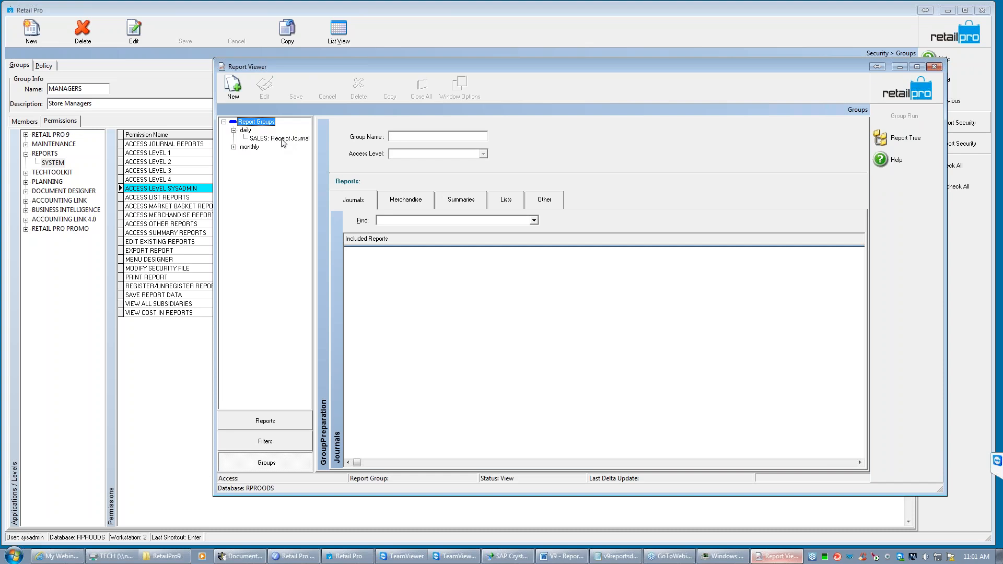
click(248, 131)
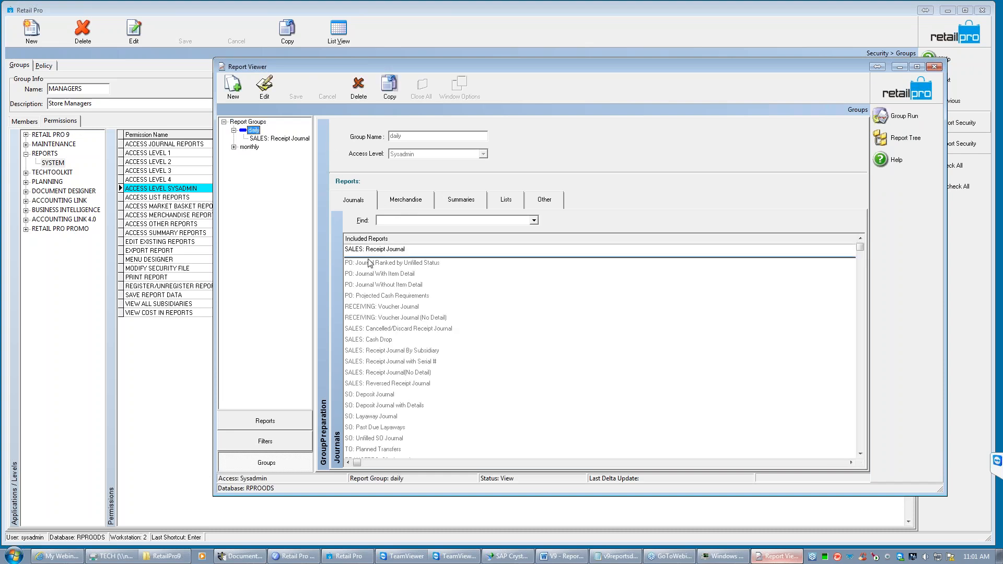
click(413, 201)
click(462, 205)
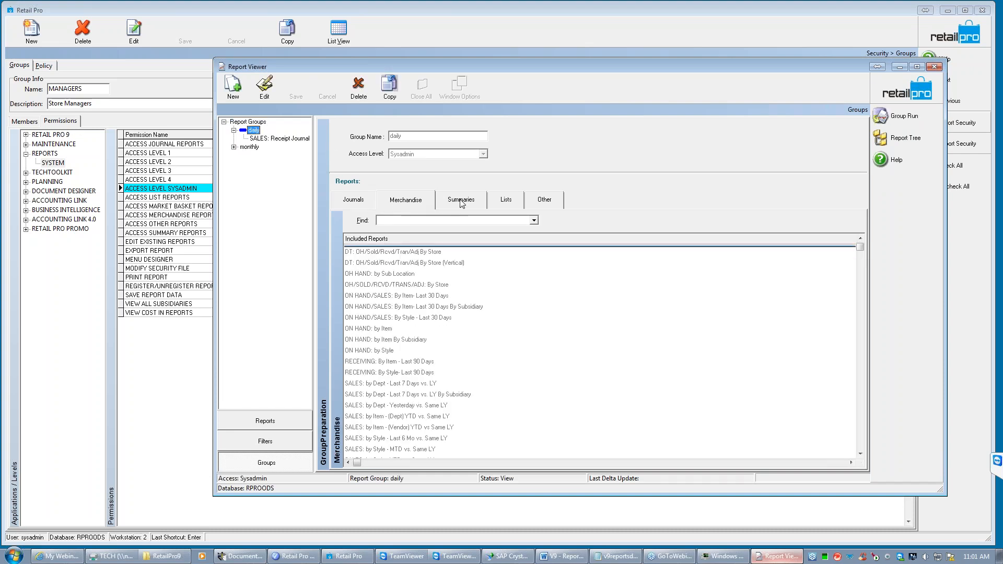
click(506, 200)
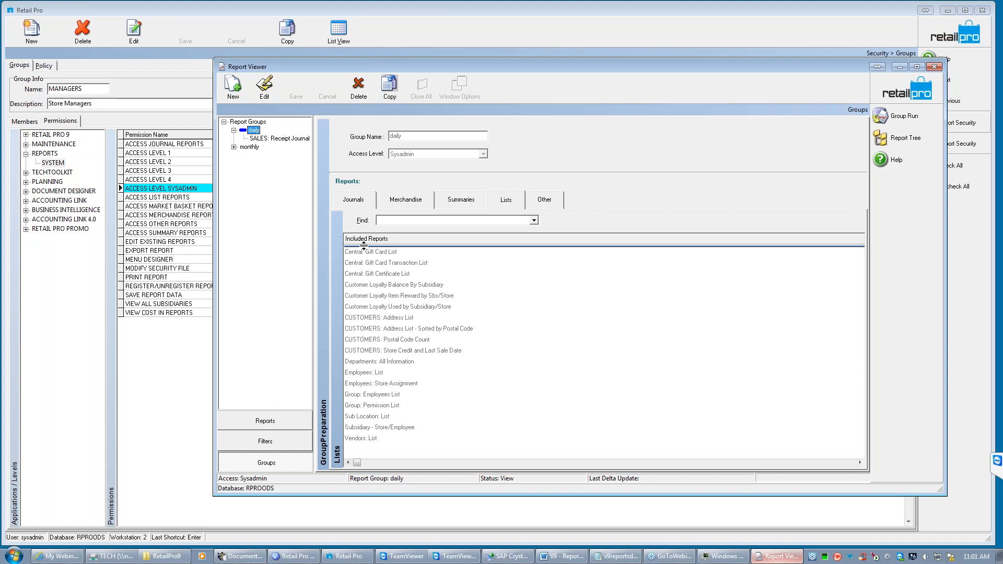
- Add the summary report PO: Merchandise On Order - PO#'s to the daily group and save the group
click(458, 201)
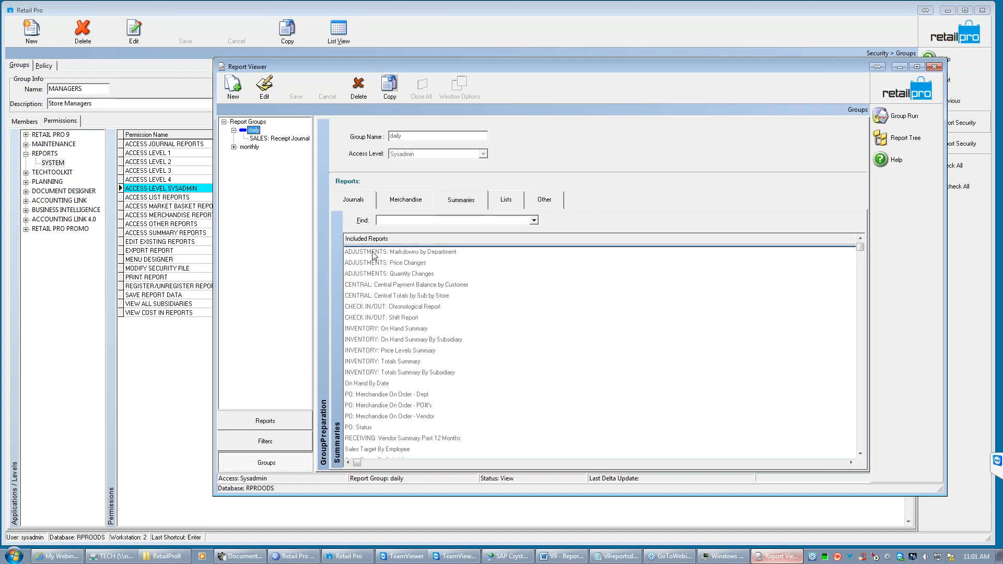
double_click(377, 406)
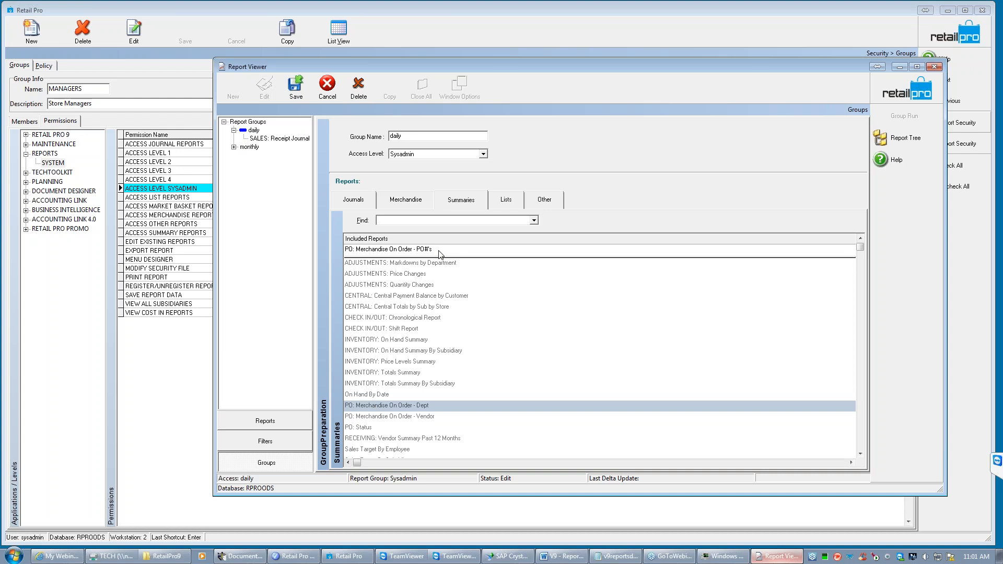
click(296, 93)
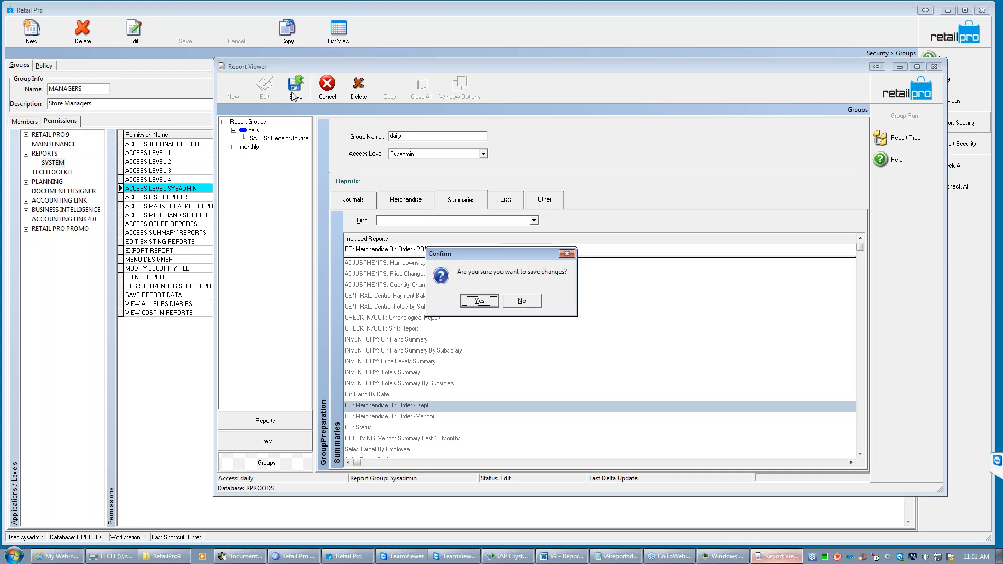
click(476, 306)
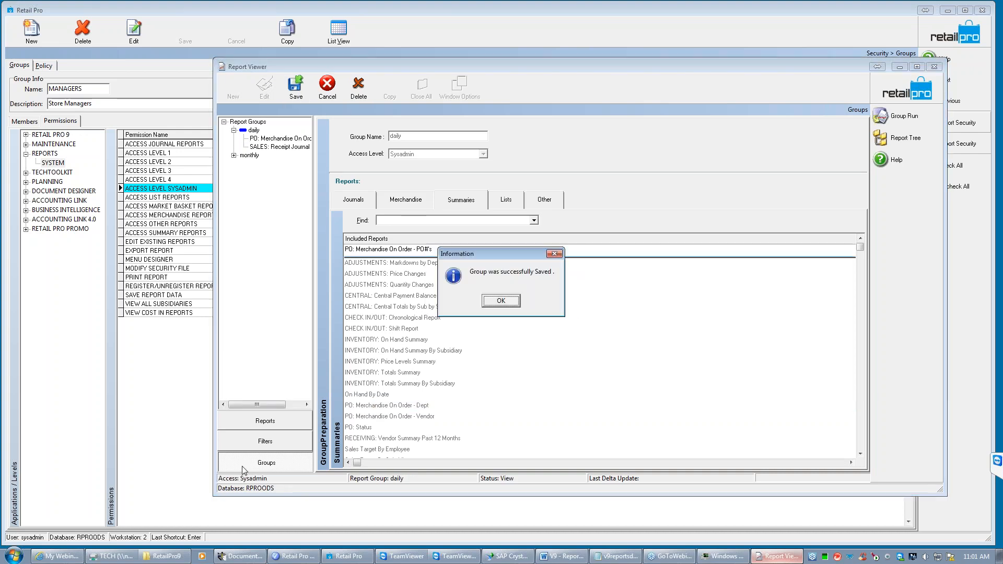
click(501, 303)
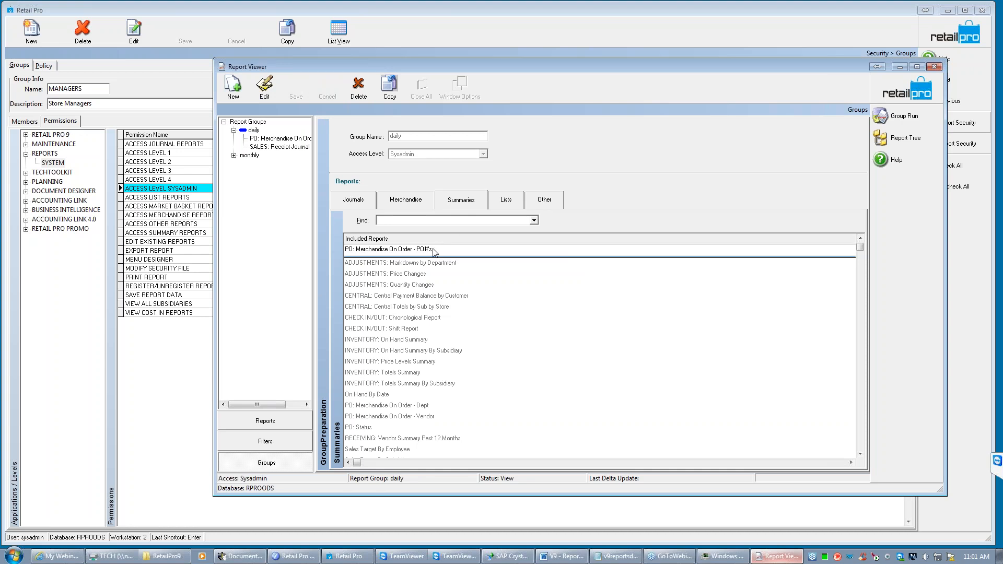
- Examine the daily group's reports in the Other category through the end of the list, and review the remaining report categories
click(543, 201)
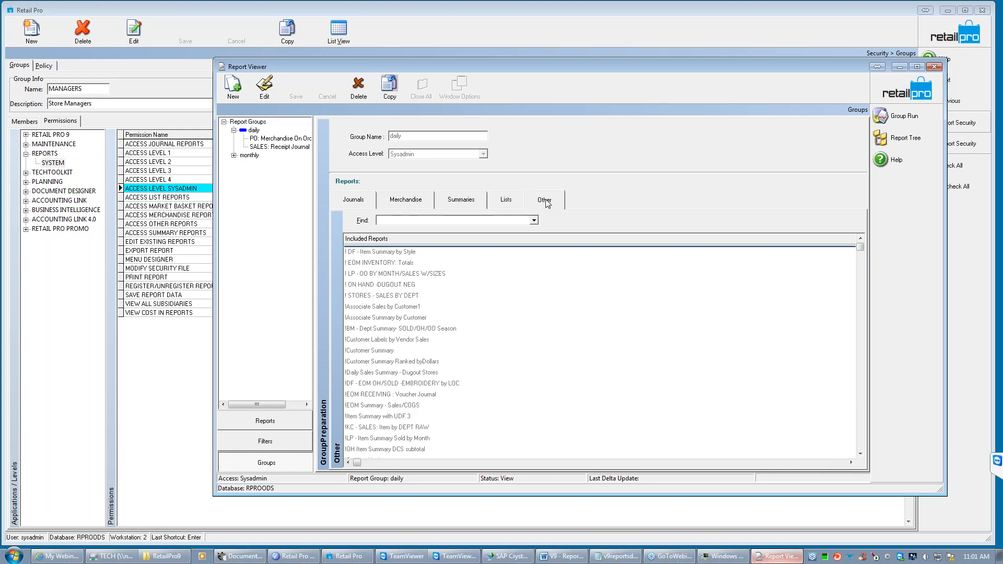
click(860, 454)
click(861, 454)
drag(860, 452, 831, 191)
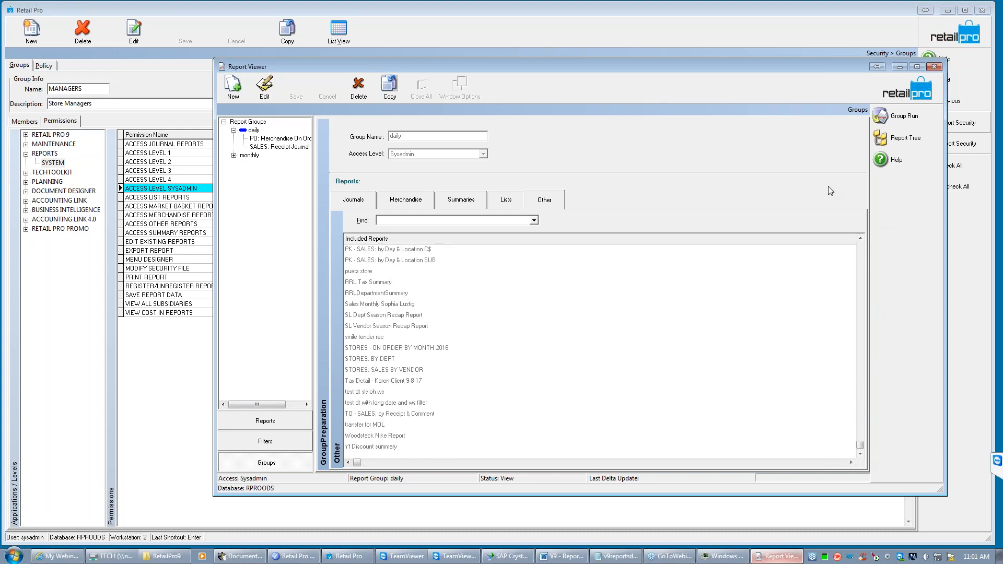
click(356, 199)
click(409, 203)
click(465, 204)
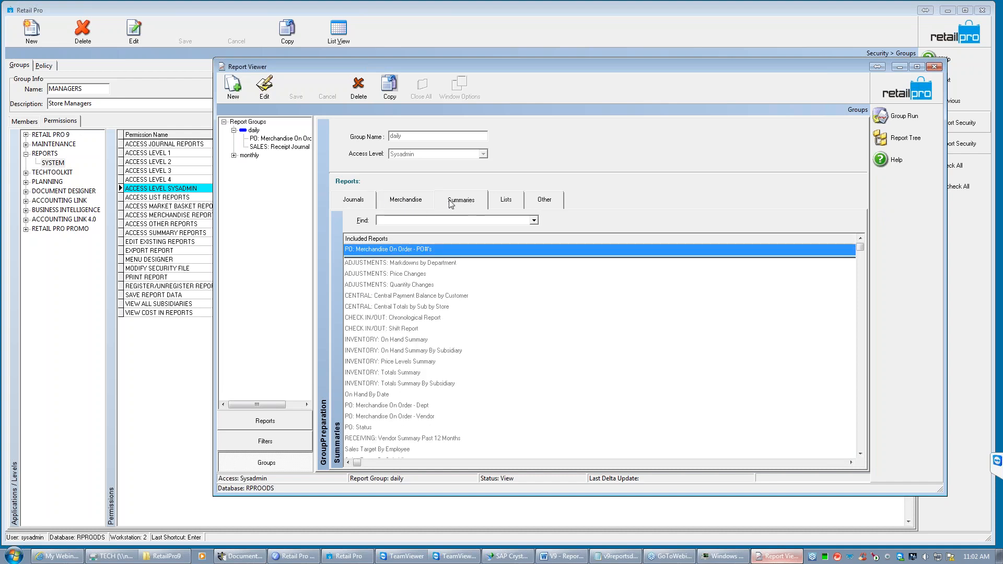
click(508, 204)
click(554, 203)
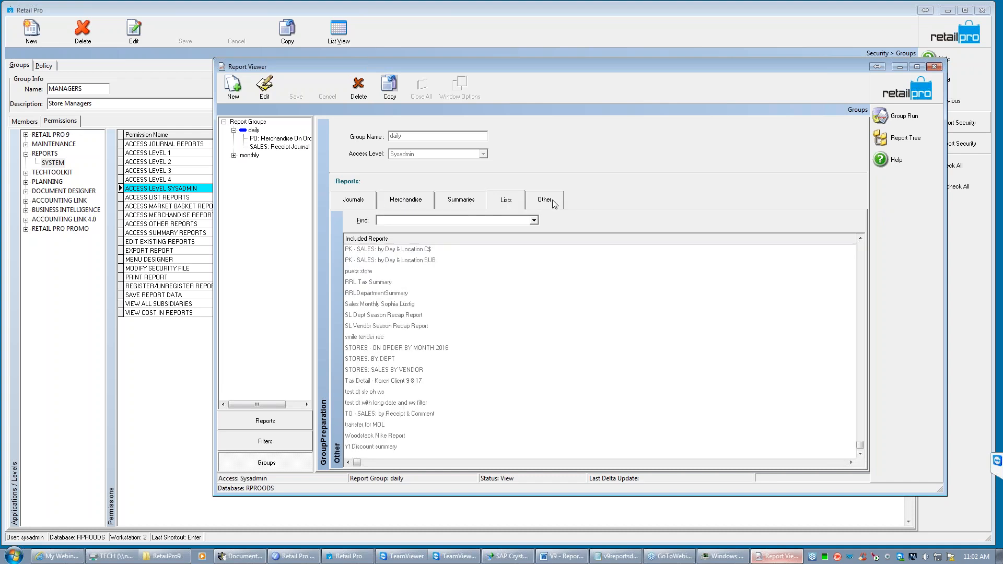
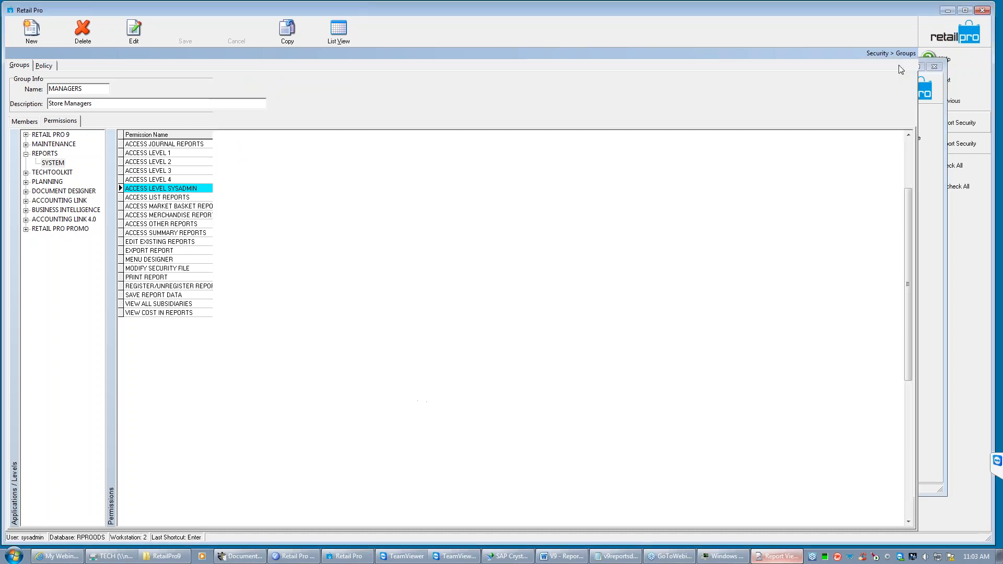
- Switch to v9reportsdaily.bat in Notepad, widen its window, and examine the taskkill line
click(900, 67)
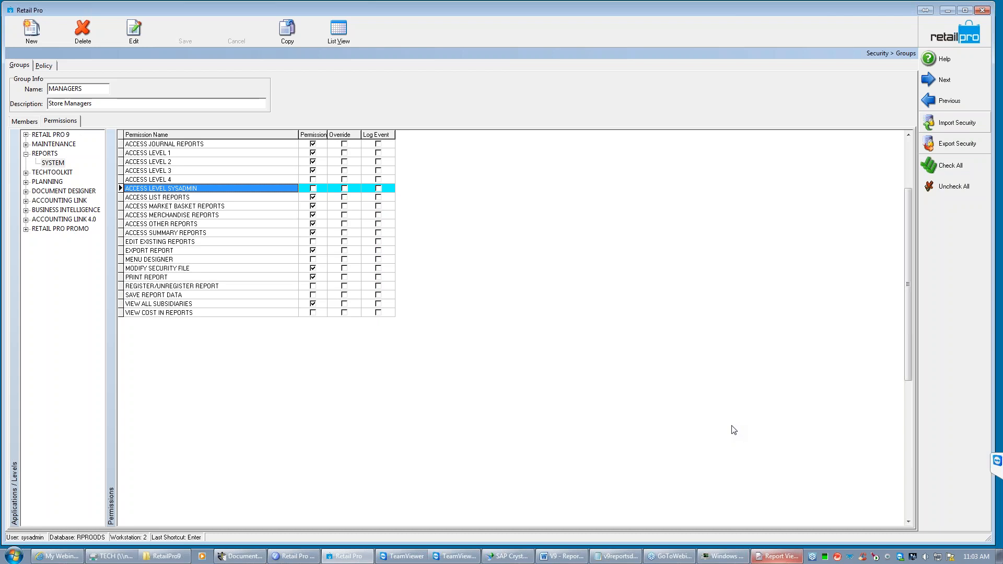
click(614, 557)
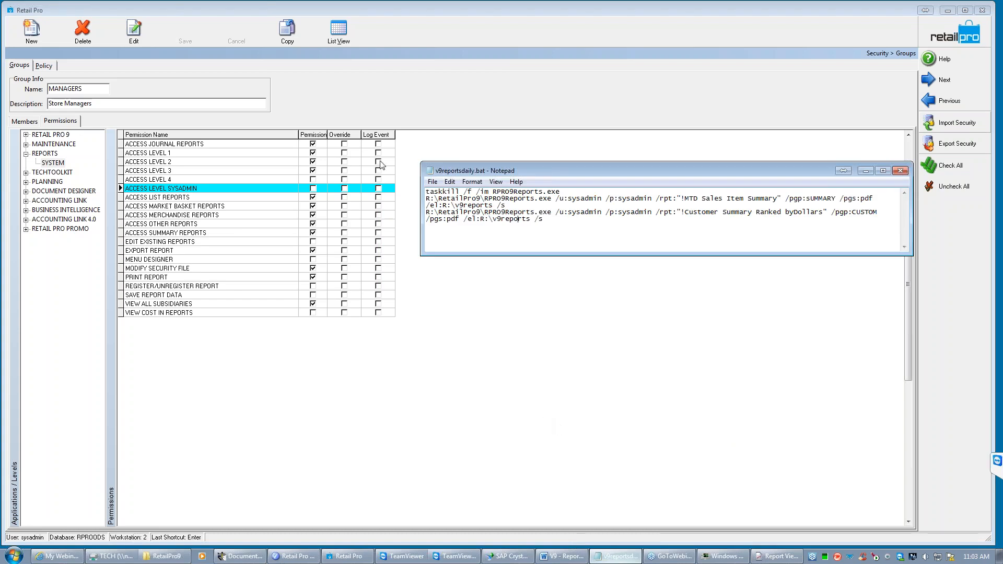
drag(422, 228, 276, 216)
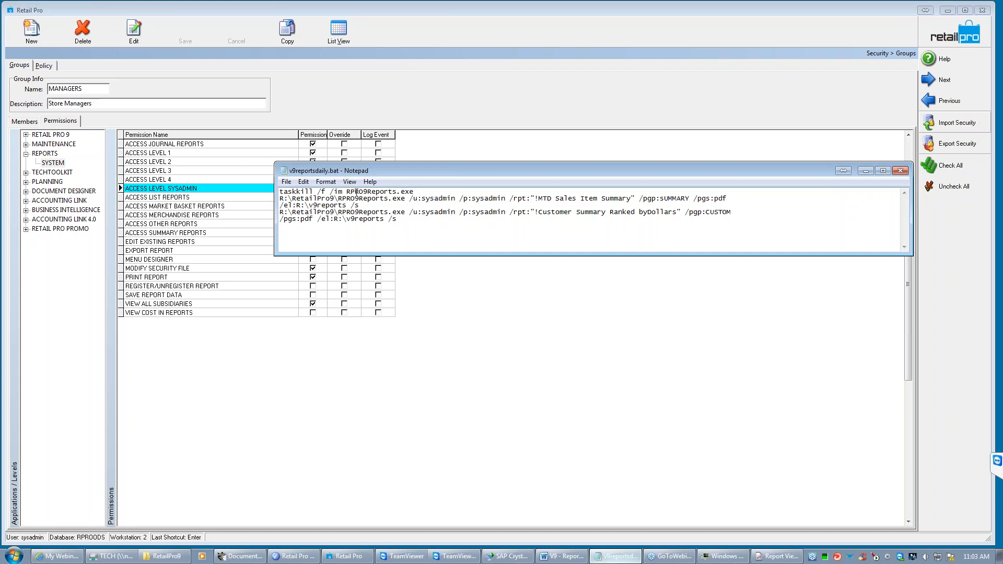
drag(280, 192, 415, 191)
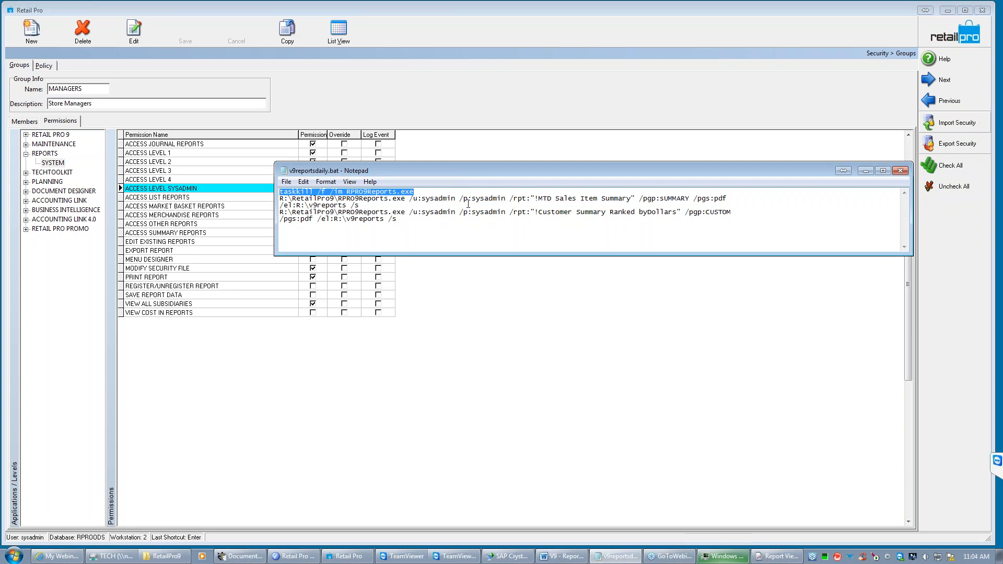
- Examine the user, password and report-name parameters of the batch file's first report command
drag(456, 198, 423, 202)
drag(506, 200, 473, 201)
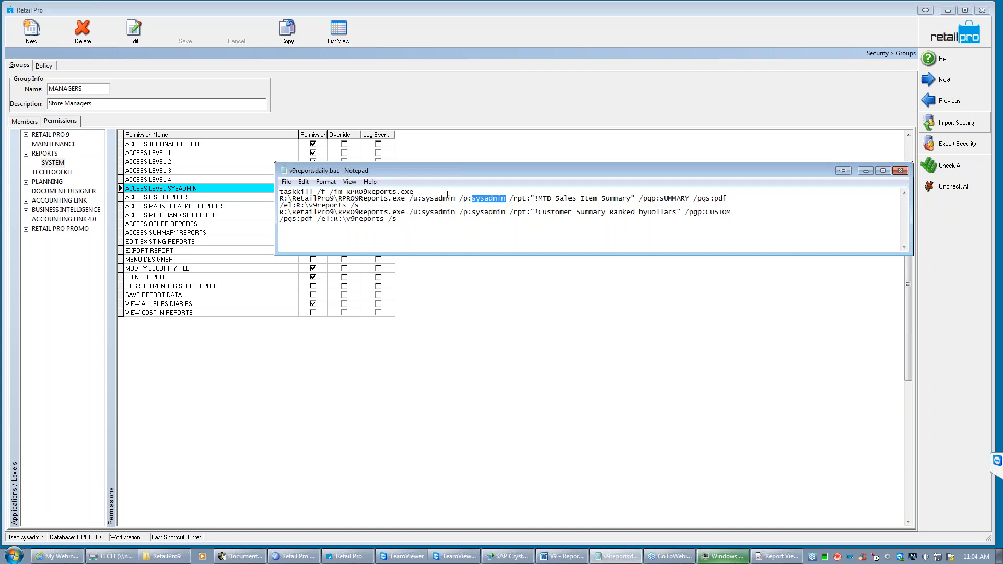
drag(455, 198, 425, 202)
click(454, 200)
drag(536, 198, 632, 200)
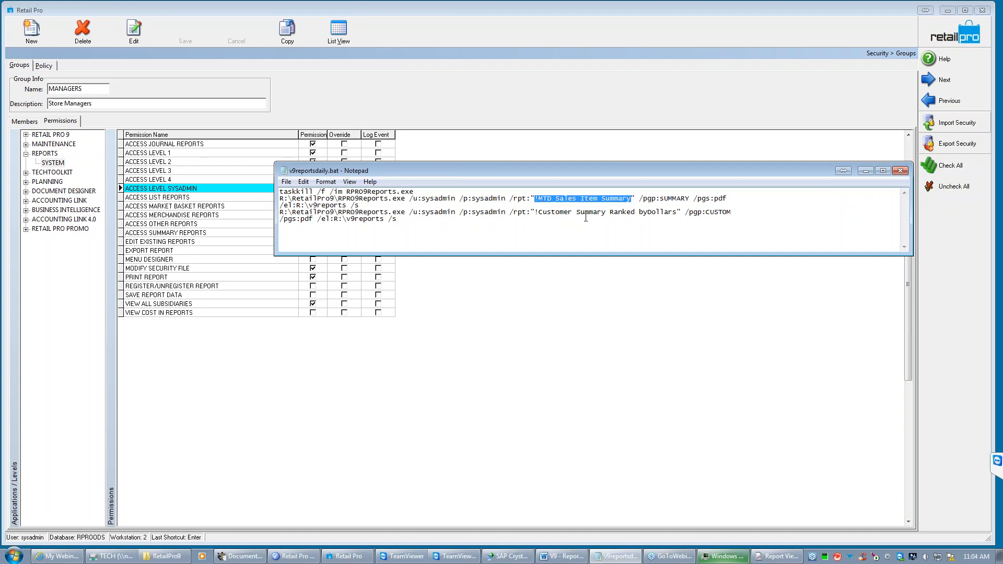
- View the custom report !OH Item Summary DCS subtotal in Report Viewer and check the batch file for the report name it uses
click(777, 557)
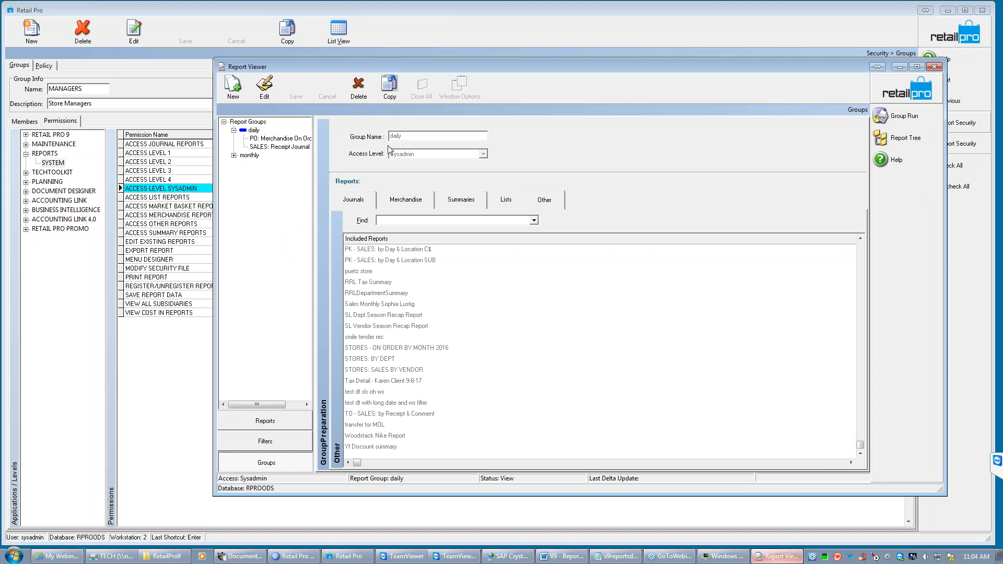
click(239, 88)
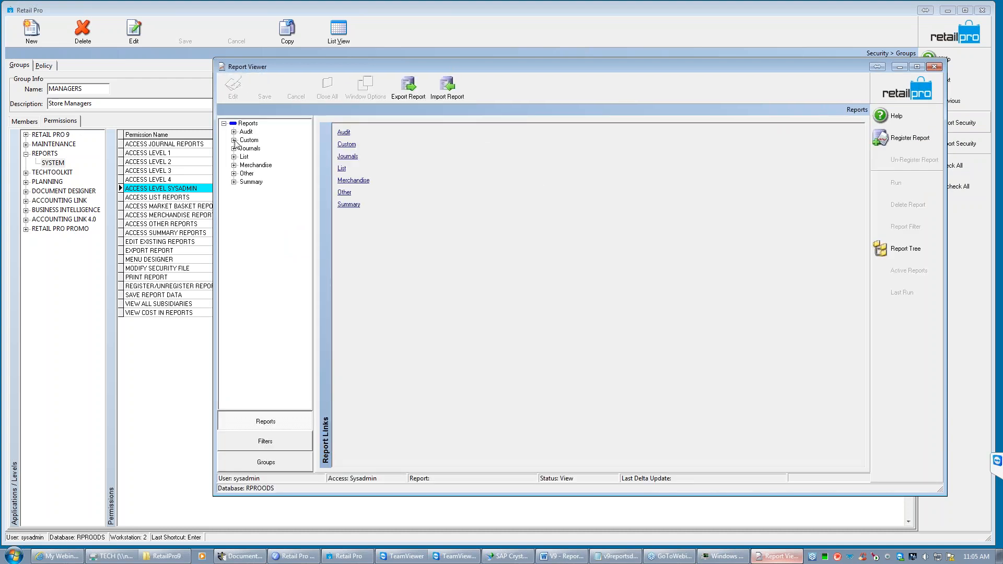
click(235, 140)
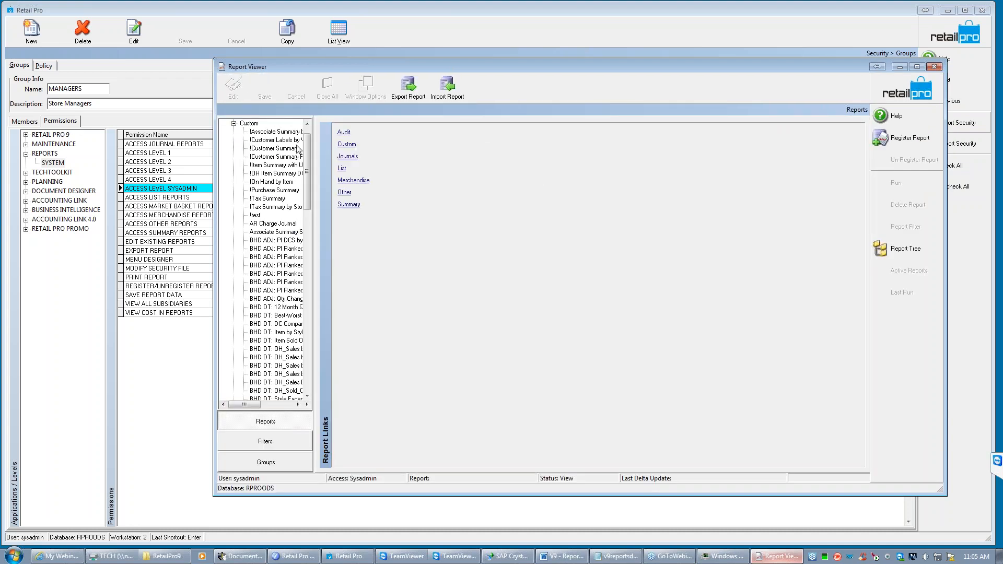
click(278, 180)
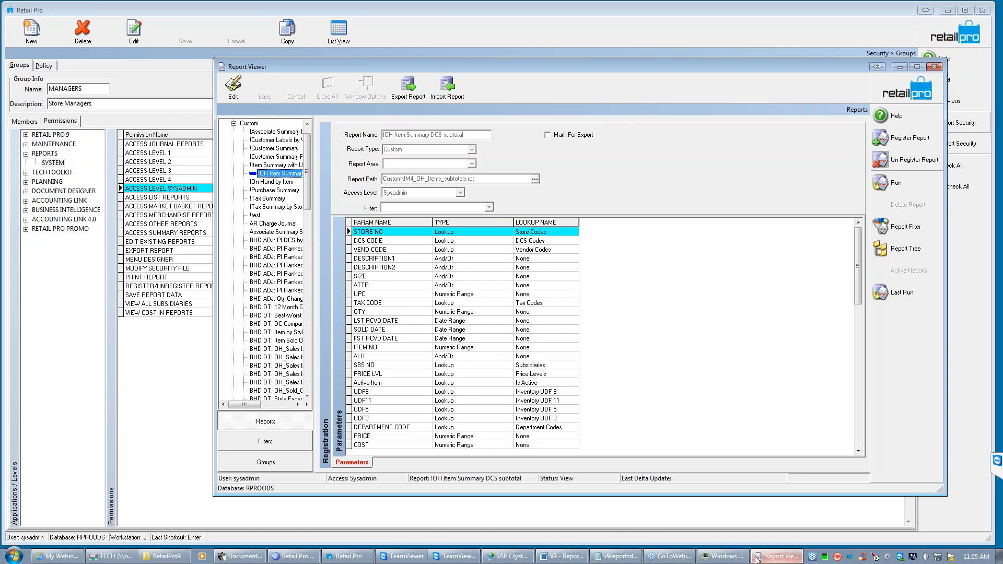
click(621, 558)
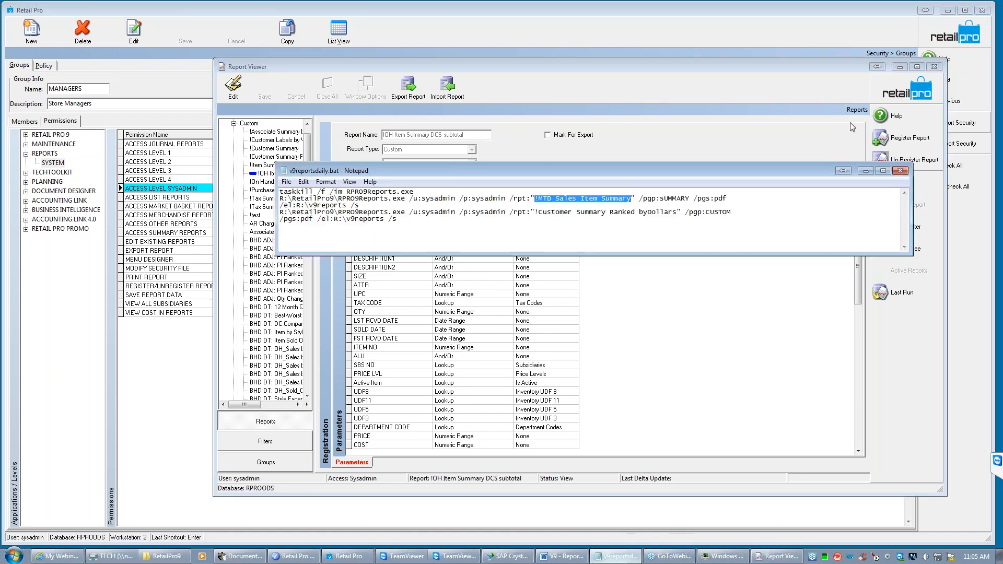
click(865, 171)
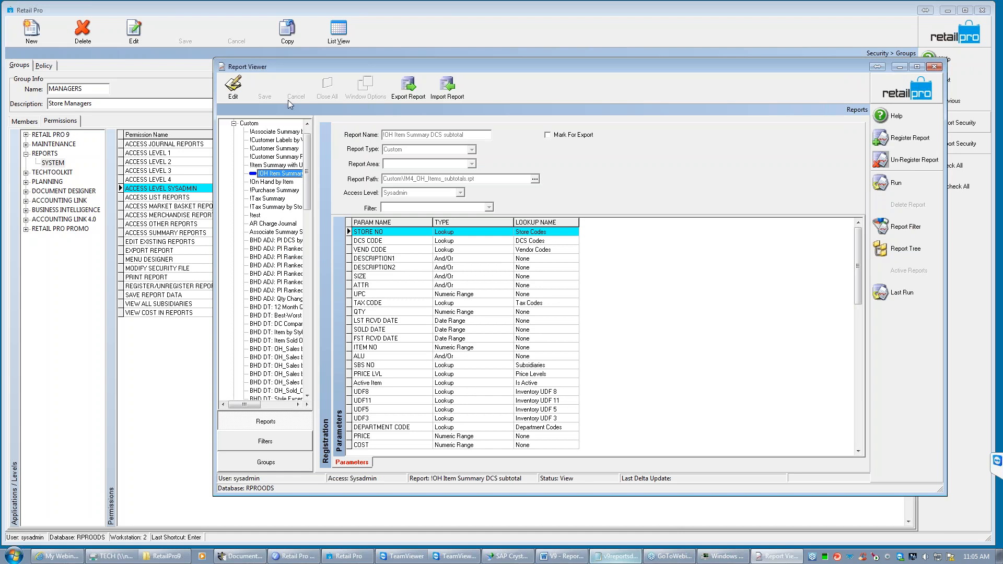
- Open the summary report !MTD Sales Item Summary for editing and select its full report name
click(234, 123)
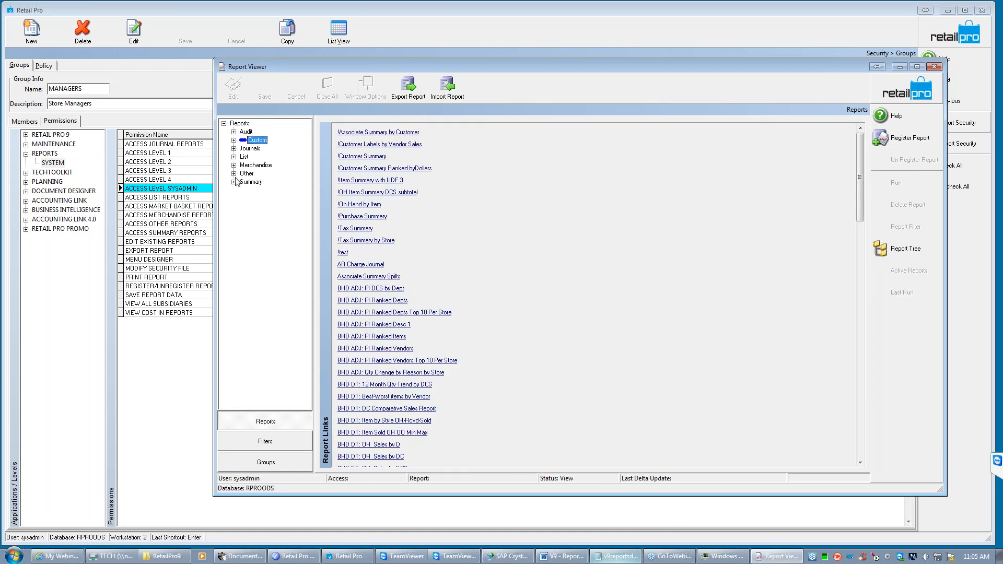
click(234, 182)
click(271, 132)
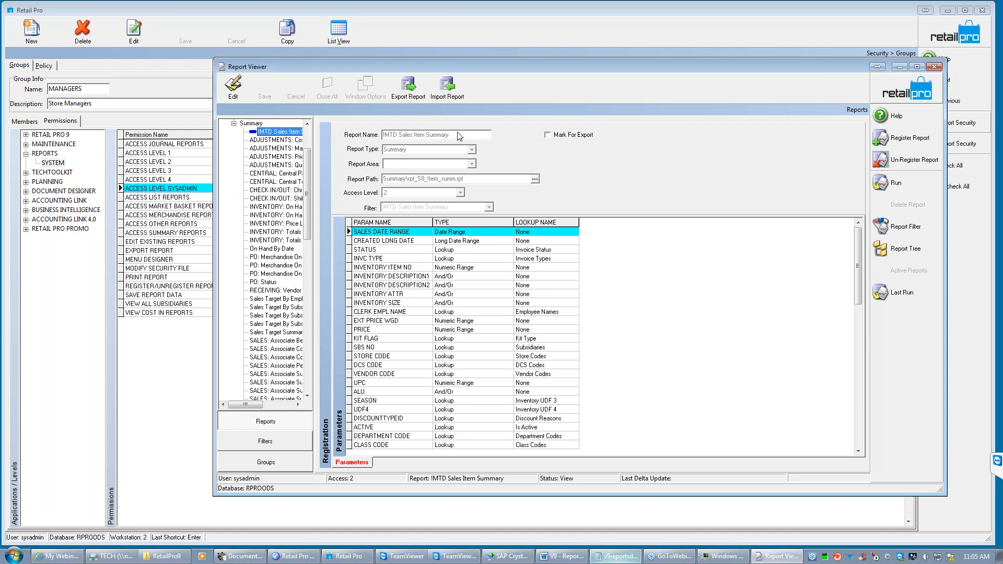
click(232, 93)
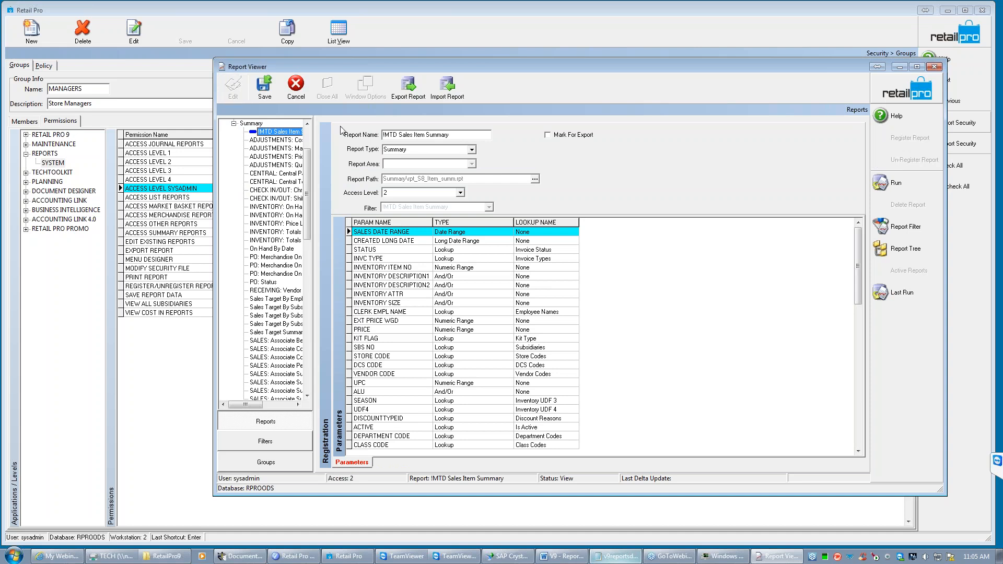
drag(454, 134, 353, 130)
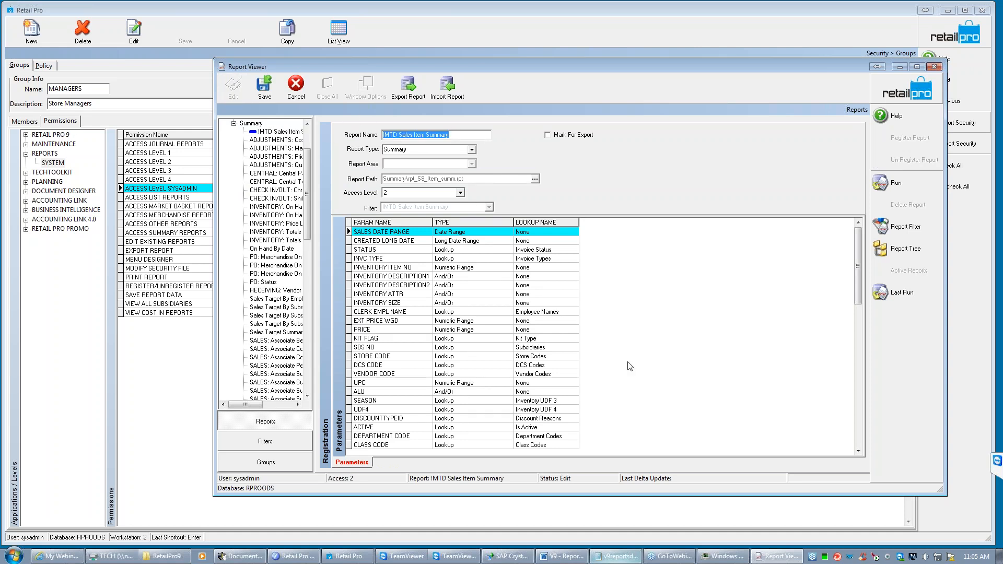
- Compare the report name with the one in the batch file and examine the SUMMARY report group parameter
click(619, 556)
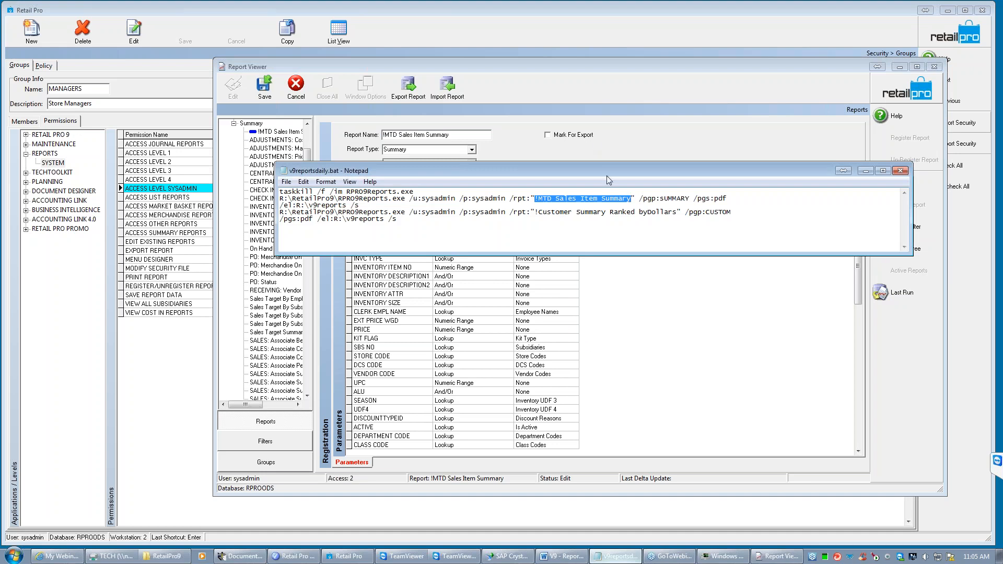
click(534, 201)
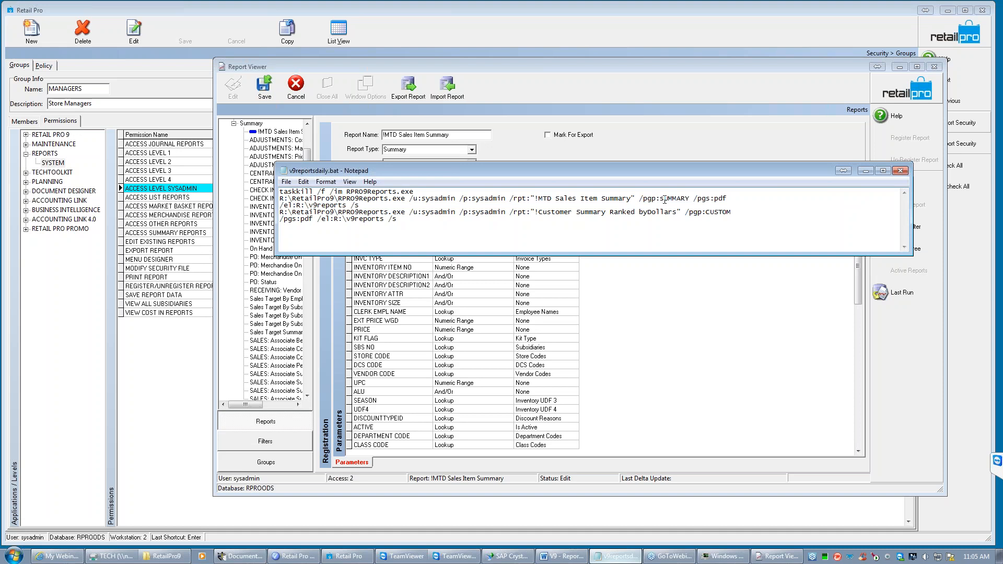
drag(662, 197, 695, 196)
- Replace the output format in the !MTD Sales Item Summary command so the parameter reads /pgs:exceltxt
click(731, 198)
drag(731, 198, 714, 198)
click(731, 198)
key(BackSpace)
key(BackSpace)
key(BackSpace)
text(exceltxt)
- Review the first report command's export location and /s switch, and save v9reportsdaily.bat
drag(346, 205, 261, 206)
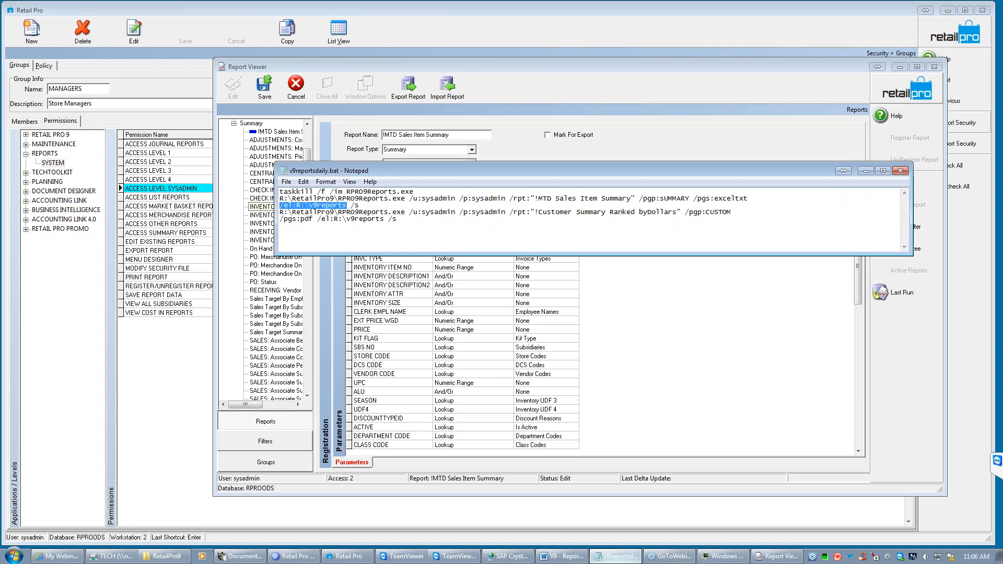
double_click(356, 205)
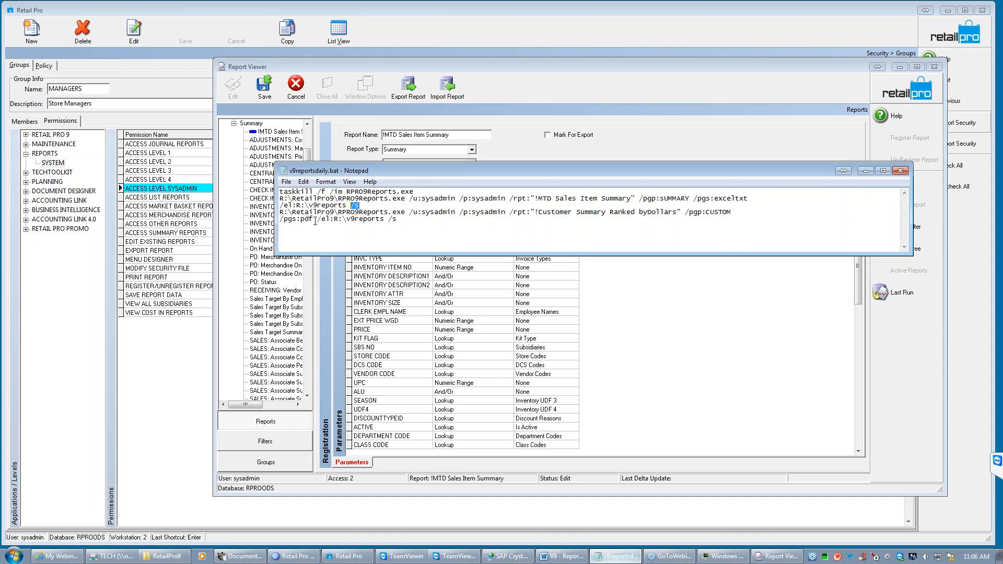
click(286, 182)
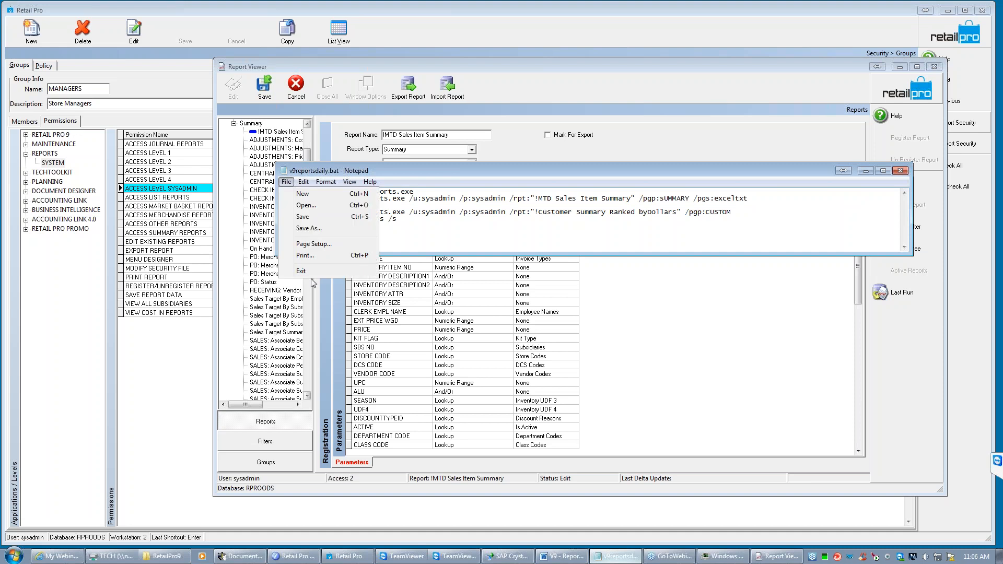
click(312, 216)
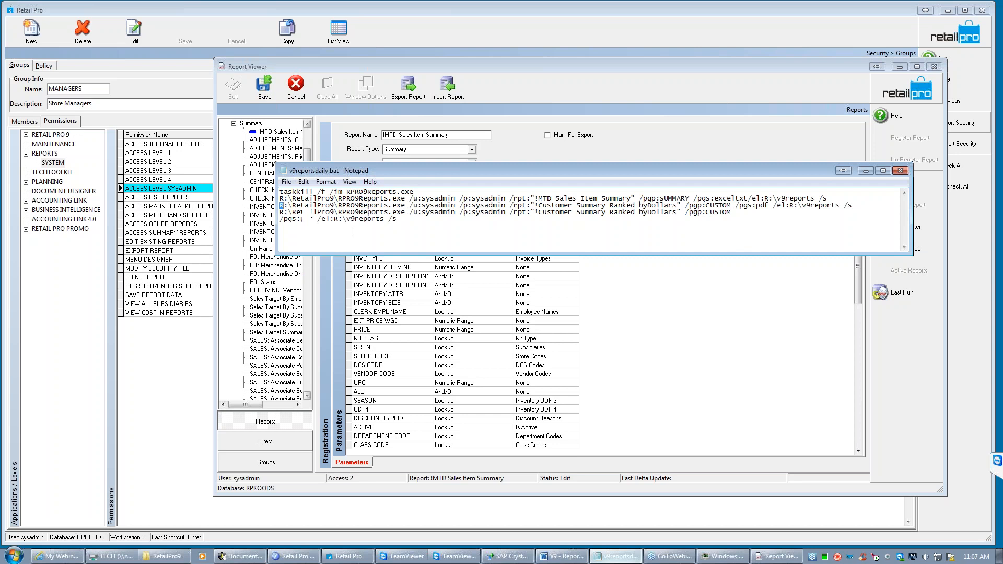
click(866, 171)
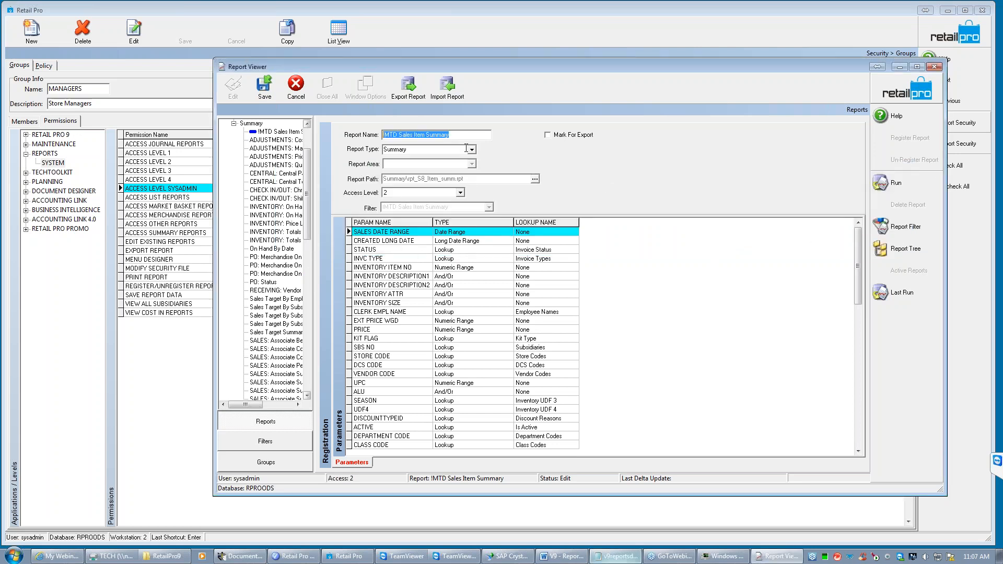
- Discard the !MTD Sales Item Summary edit, view that report's filter criteria, and return to the Report Viewer home screen
click(296, 91)
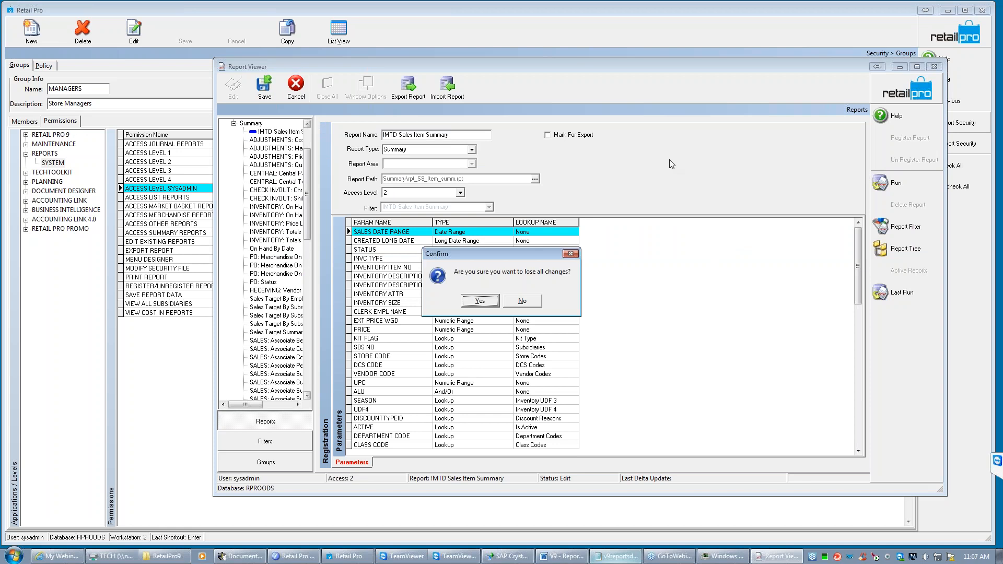
click(484, 306)
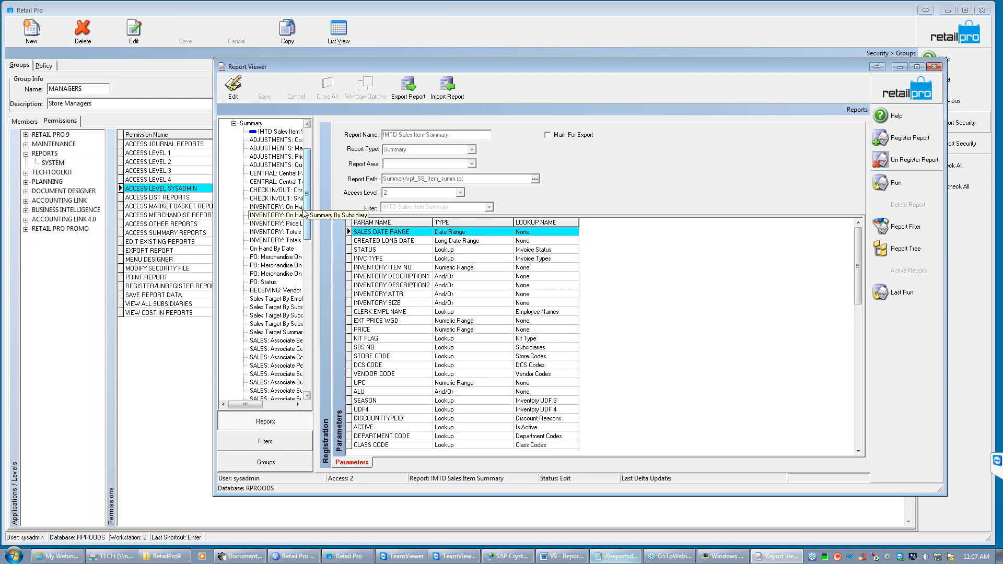
click(275, 442)
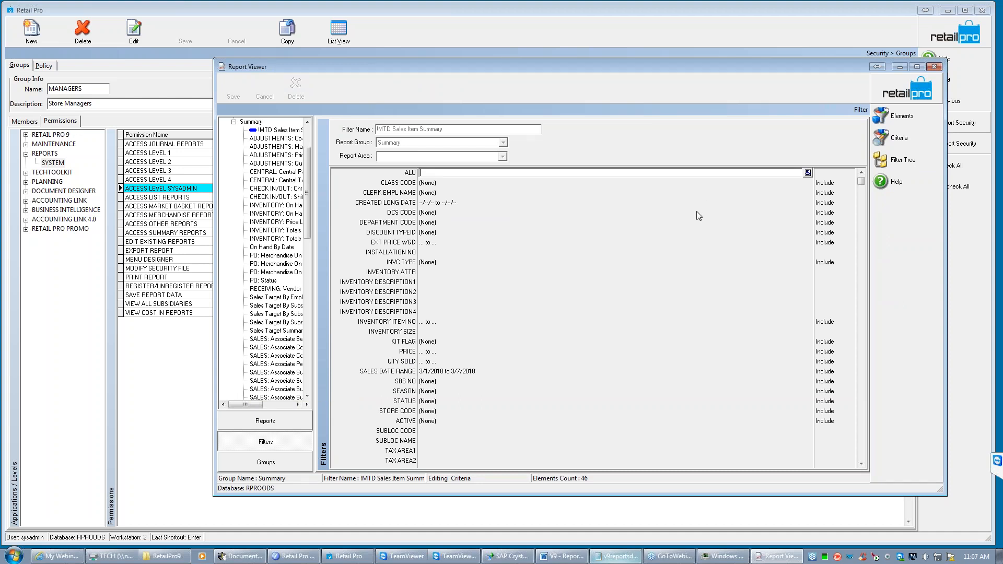
click(889, 81)
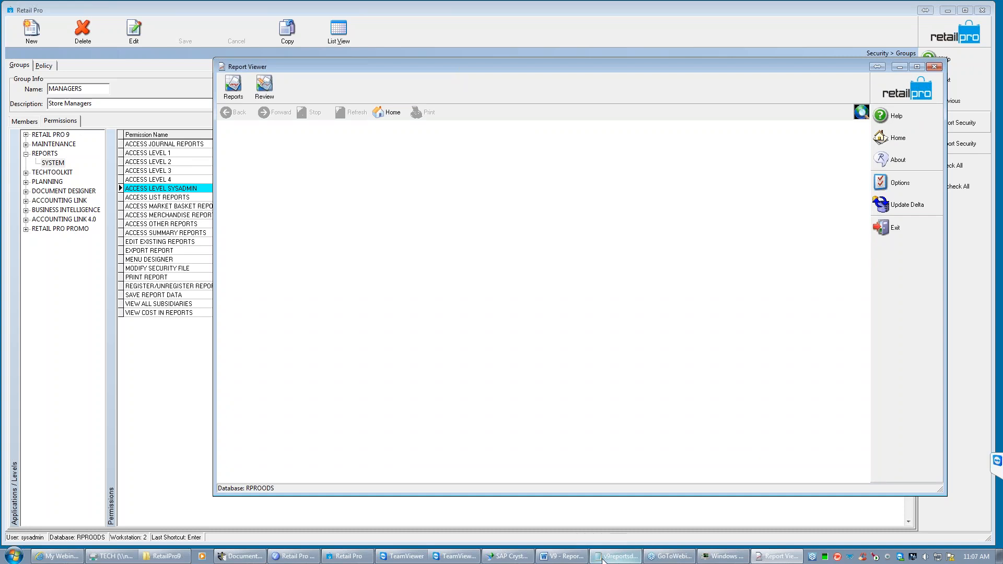
- Run v9reportsdaily.bat from the RetailPro9 folder on drive R: and dismiss the dialog it raises
click(166, 556)
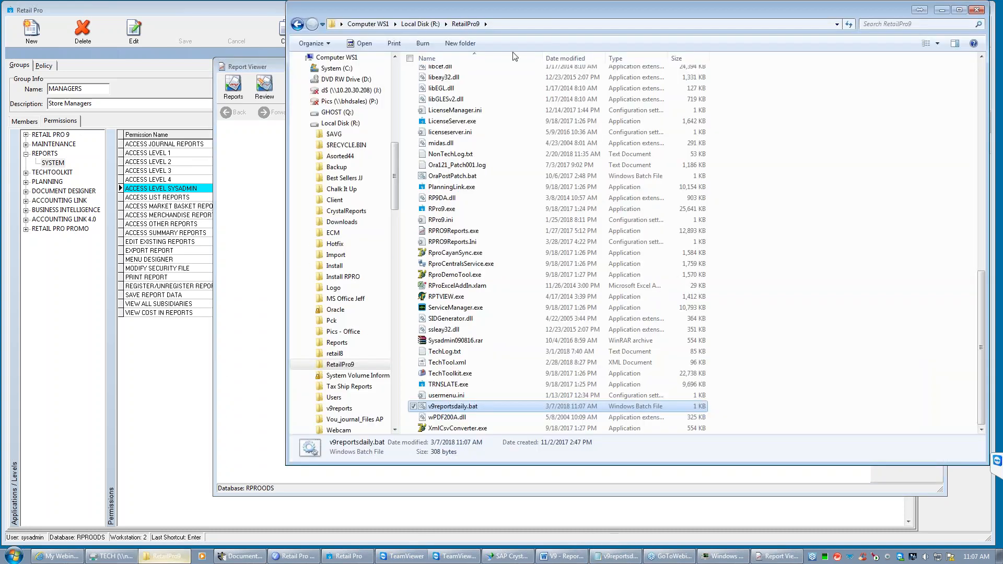
double_click(452, 407)
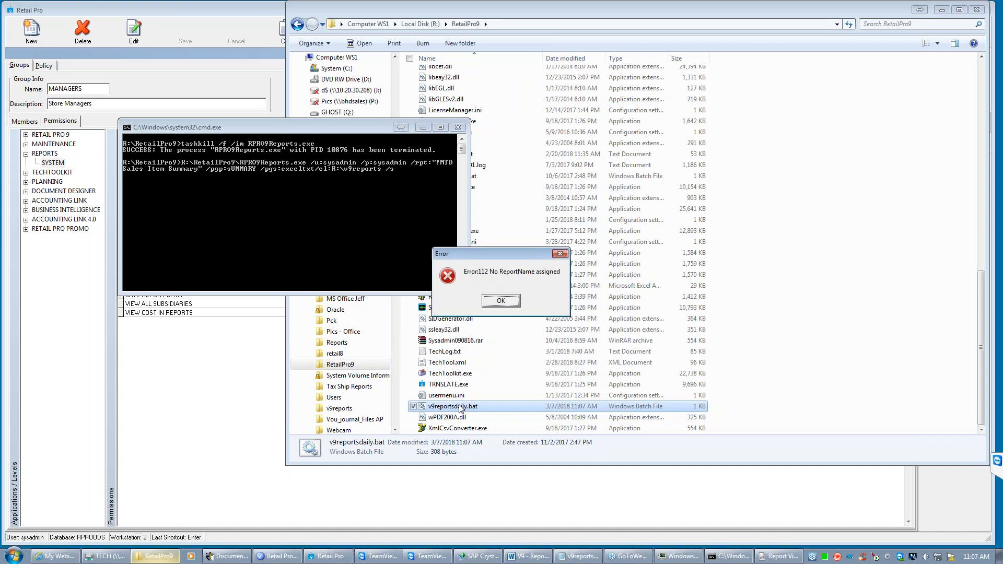
click(501, 301)
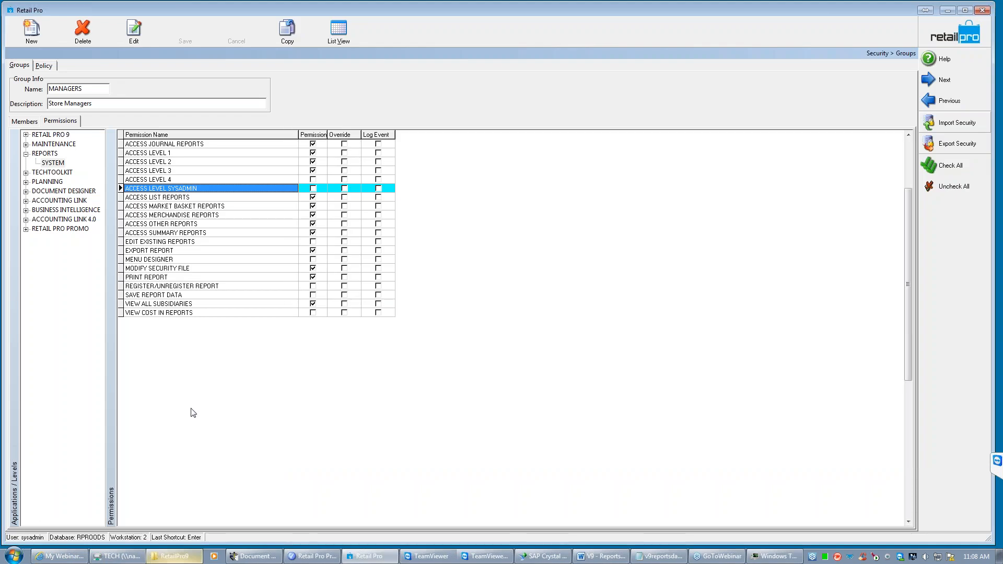
click(175, 555)
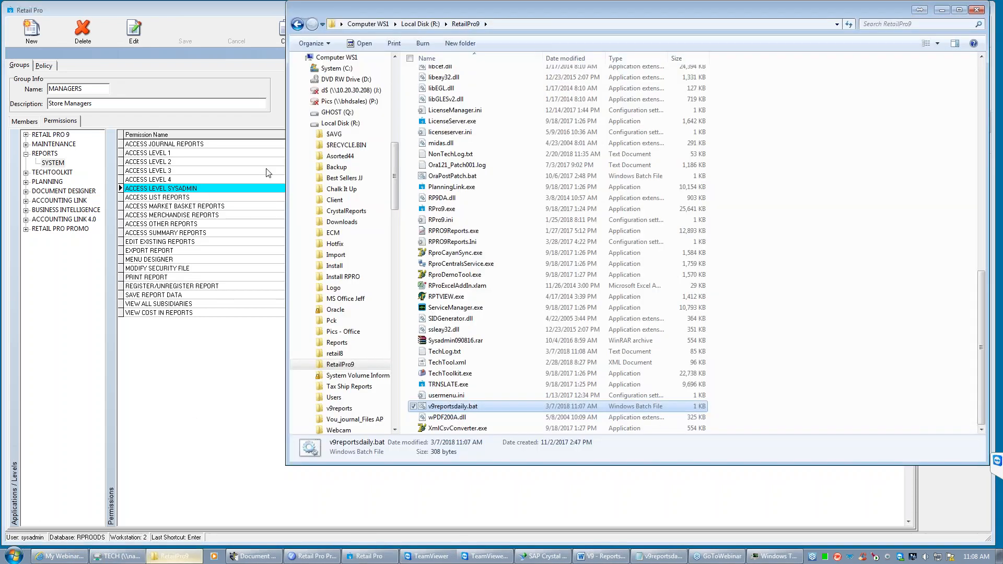
click(424, 24)
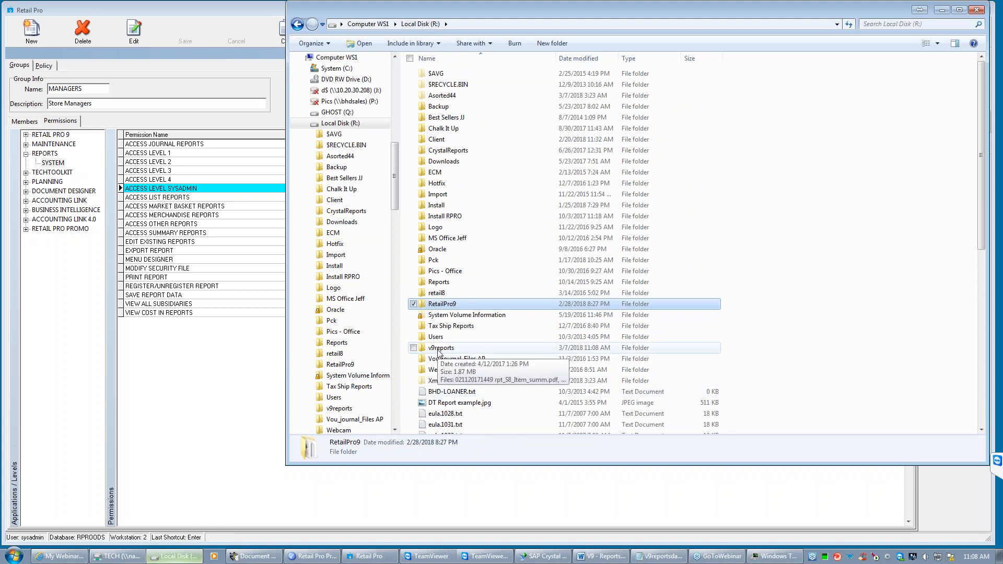
double_click(438, 348)
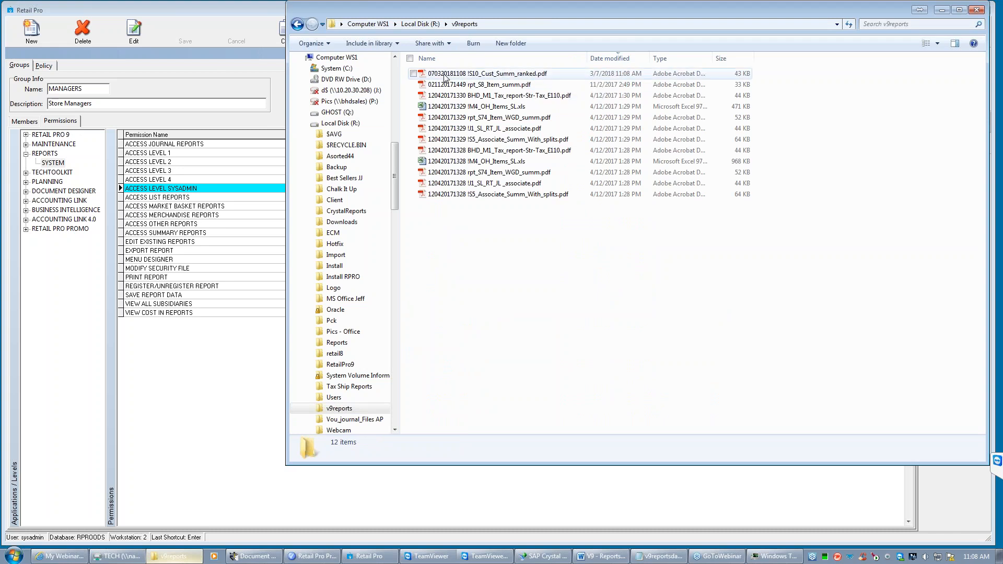
click(522, 74)
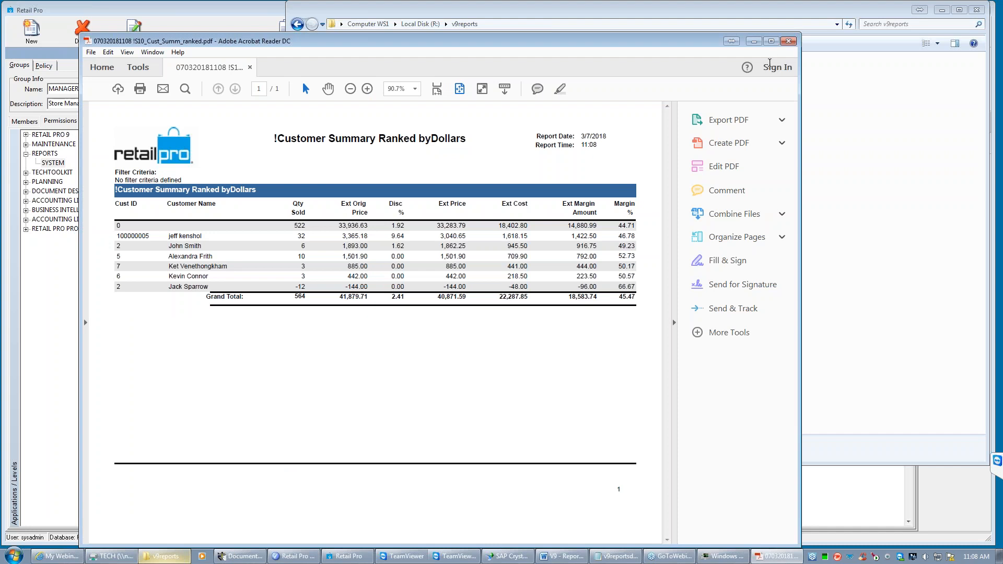
click(788, 41)
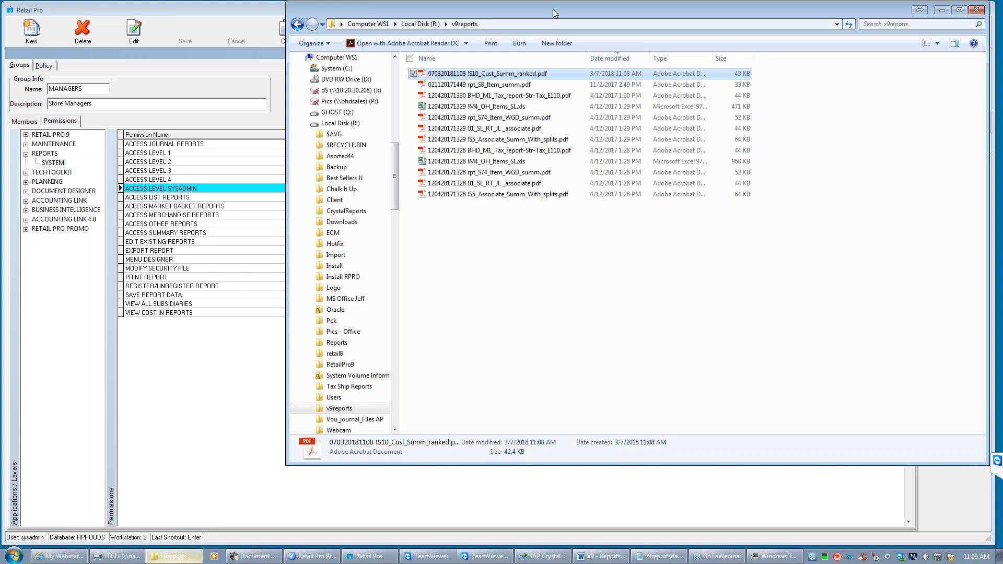
drag(557, 12, 496, 30)
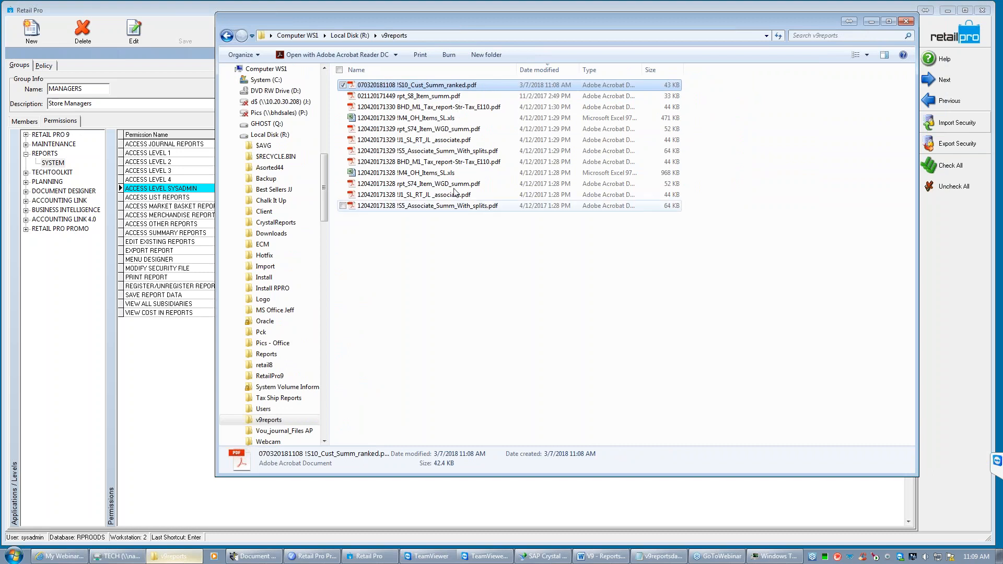
click(421, 118)
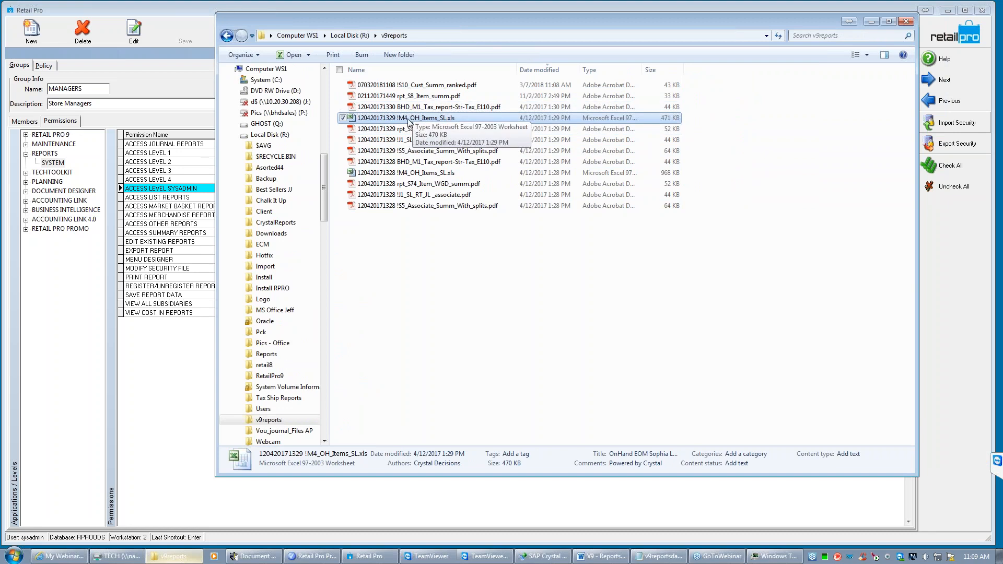
double_click(441, 119)
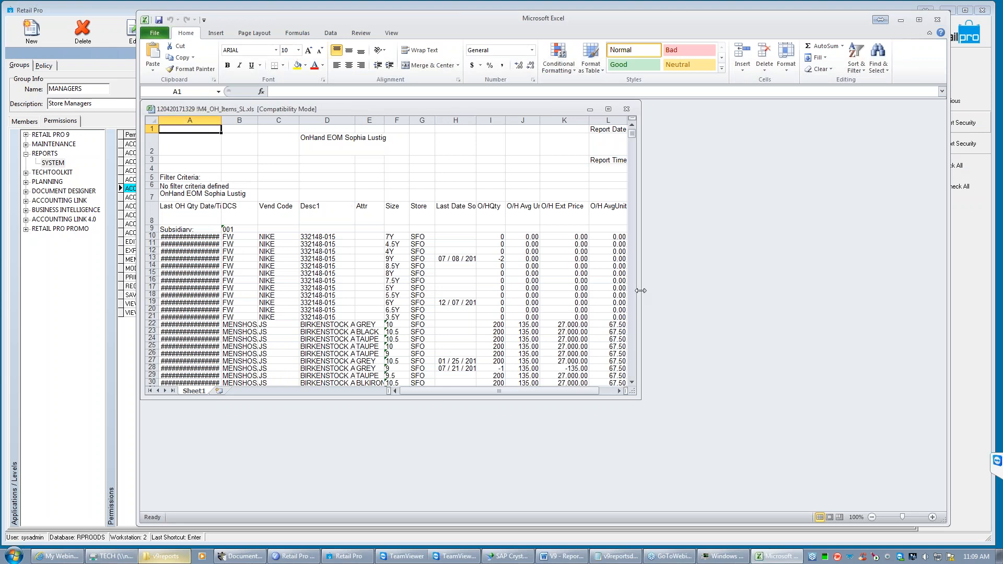
drag(641, 290, 821, 289)
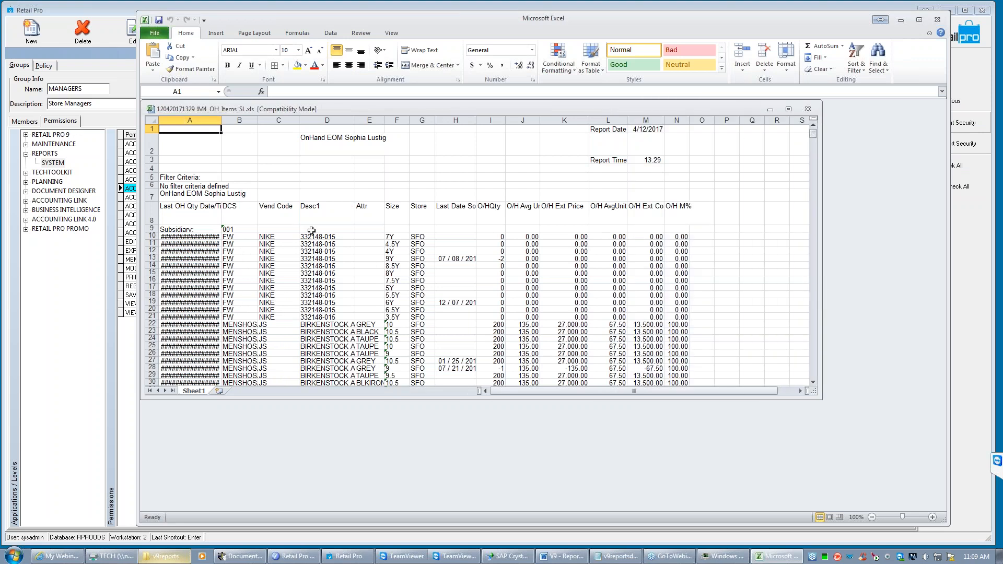
click(807, 109)
click(900, 20)
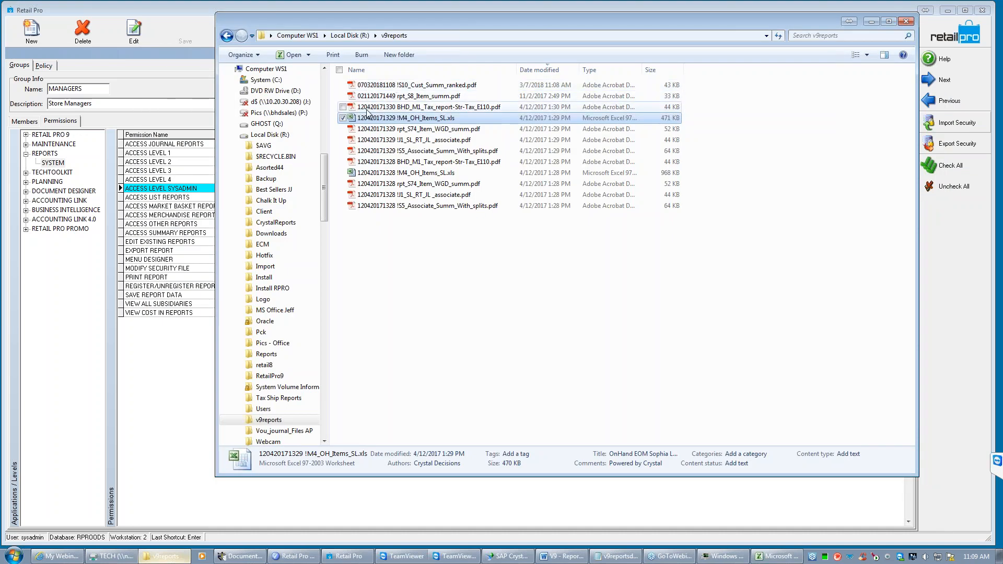
click(372, 109)
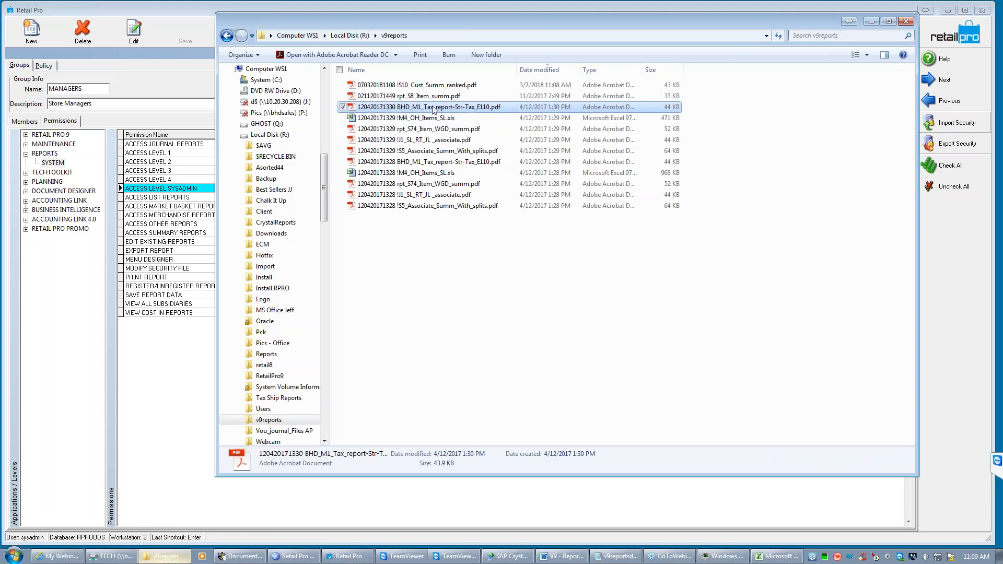
click(397, 108)
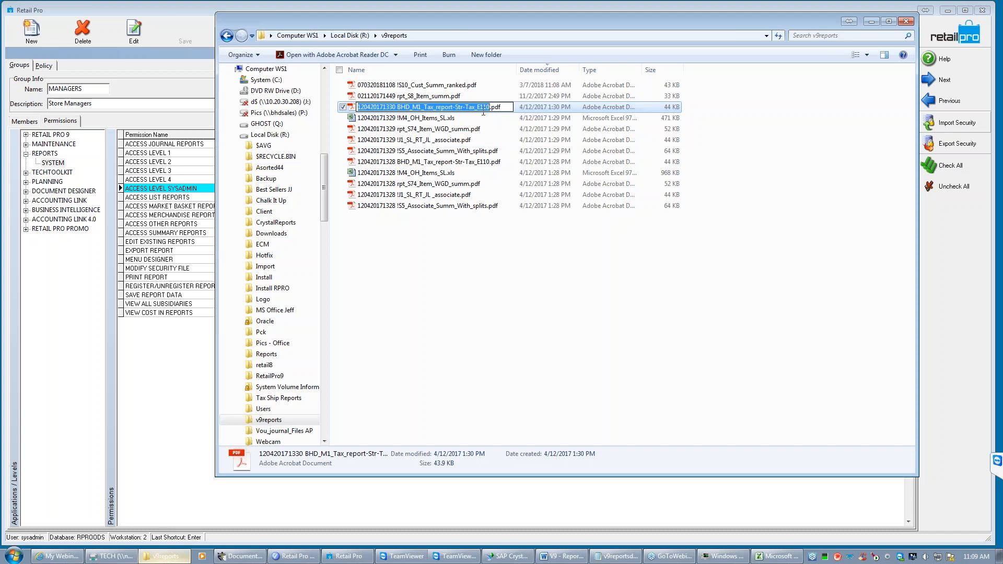
click(506, 108)
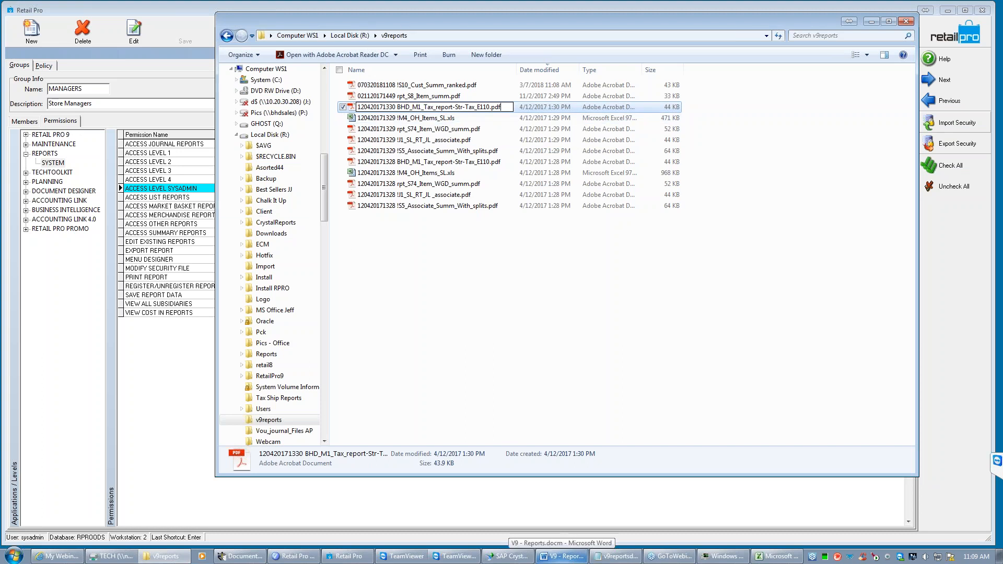
click(412, 107)
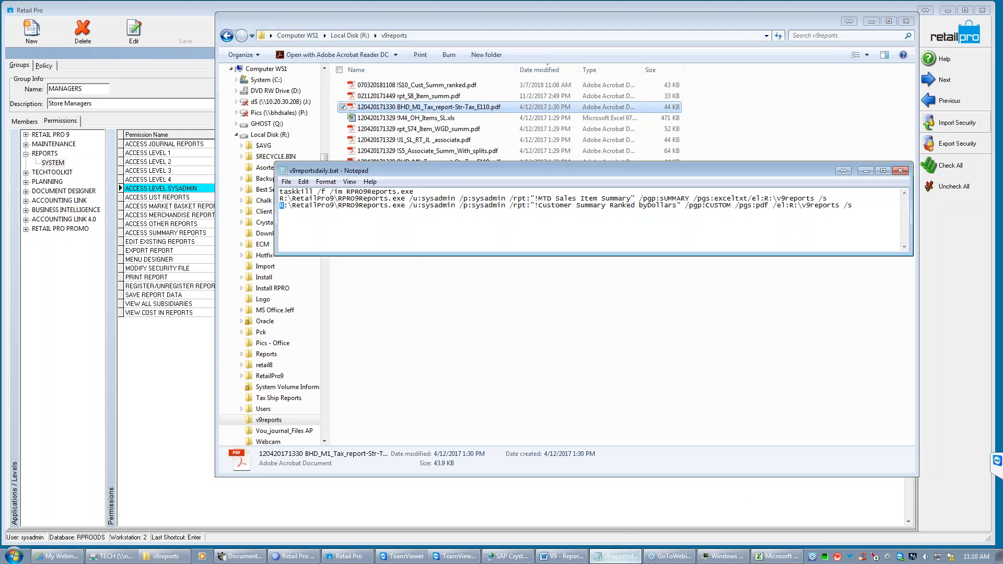
- Review the report commands in v9reportsdaily.bat, and minimize Notepad, the v9reports folder and Retail Pro
click(365, 229)
click(866, 171)
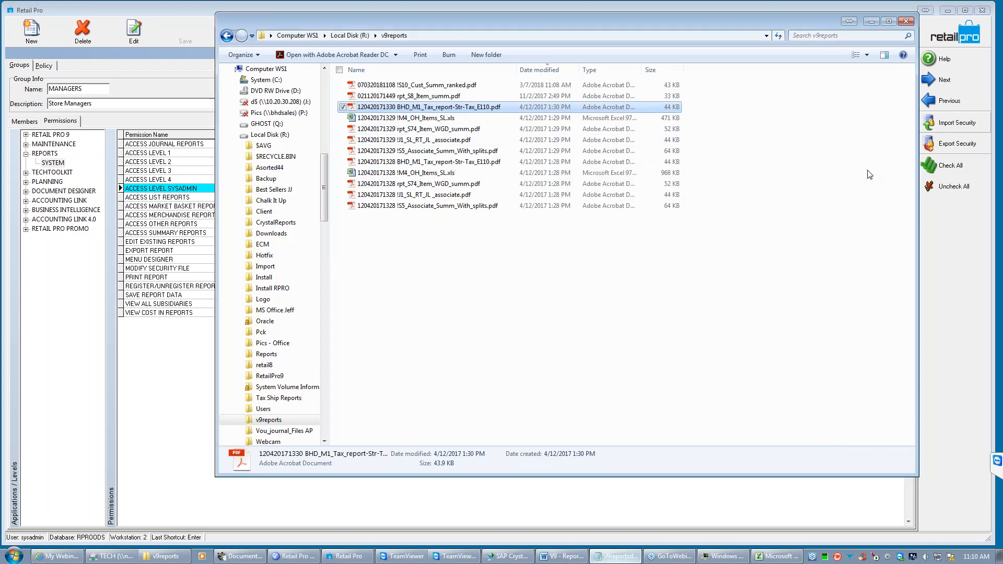
click(871, 22)
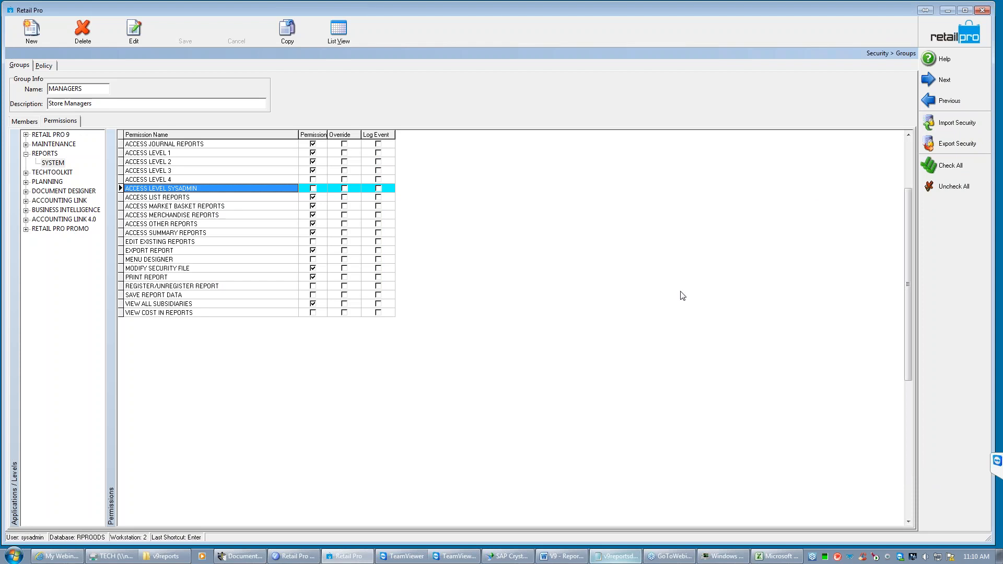
click(947, 11)
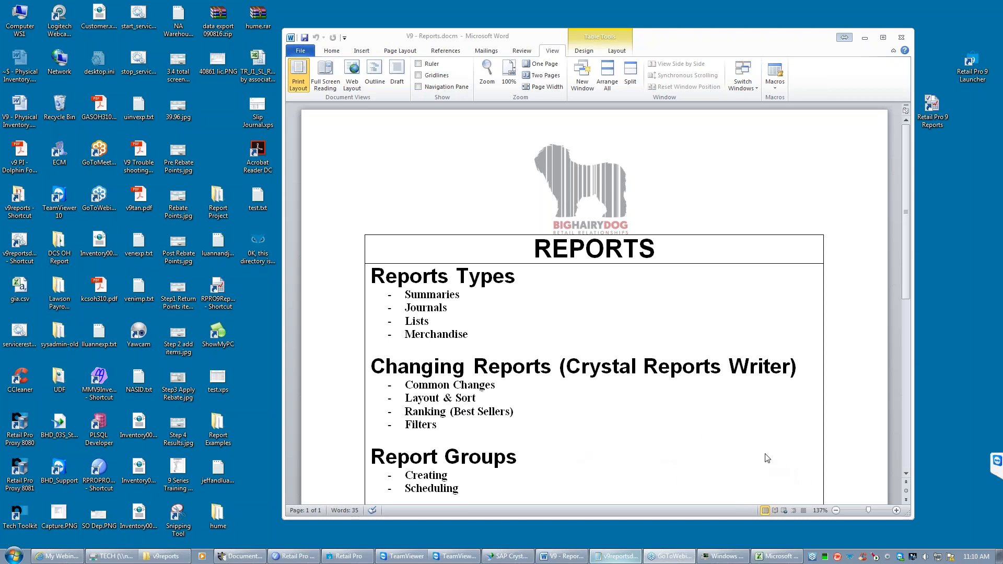
- Switch to SAP Crystal Reports and open the recent report !S10_Cust_Summ_ranked.rpt
click(506, 556)
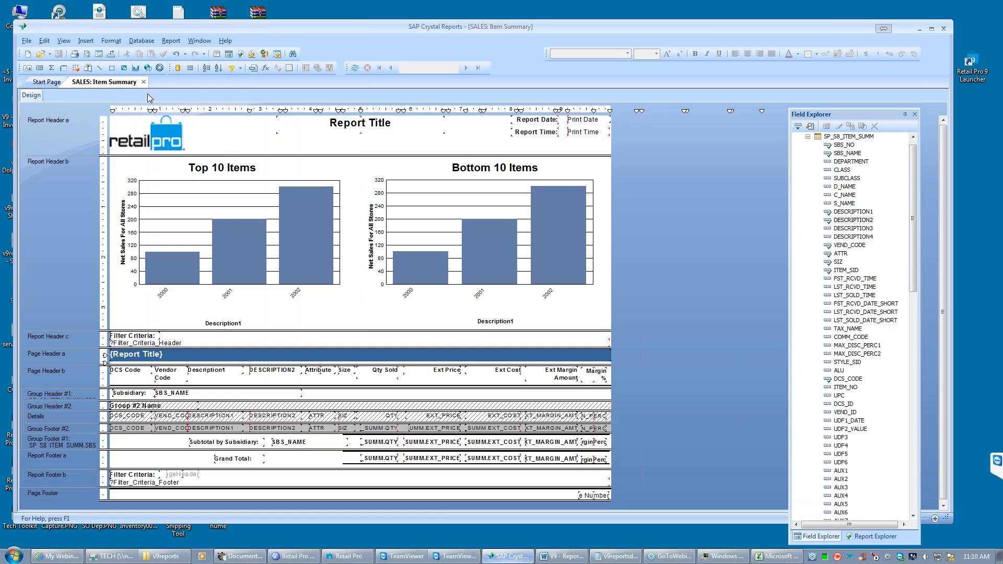
click(26, 42)
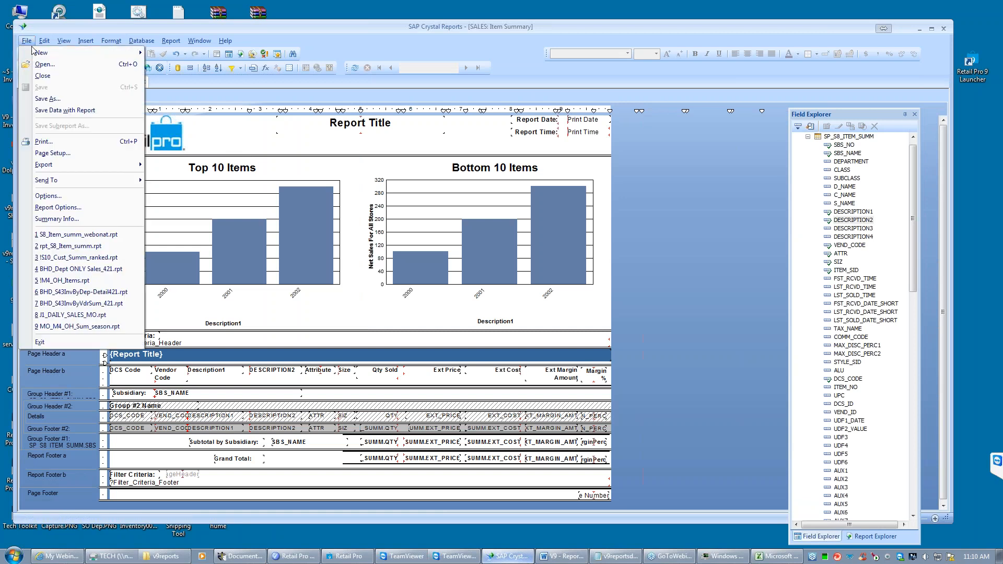
click(69, 258)
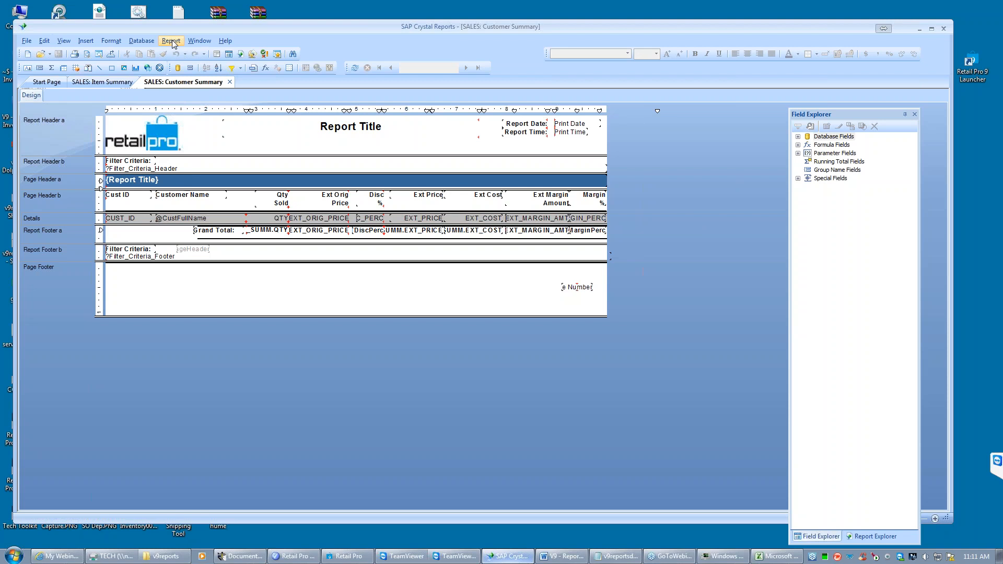
- In the Record Sort Expert, replace the EXT_PRICE sort field with SP_S10_CUST_SUMM.QTY
click(425, 223)
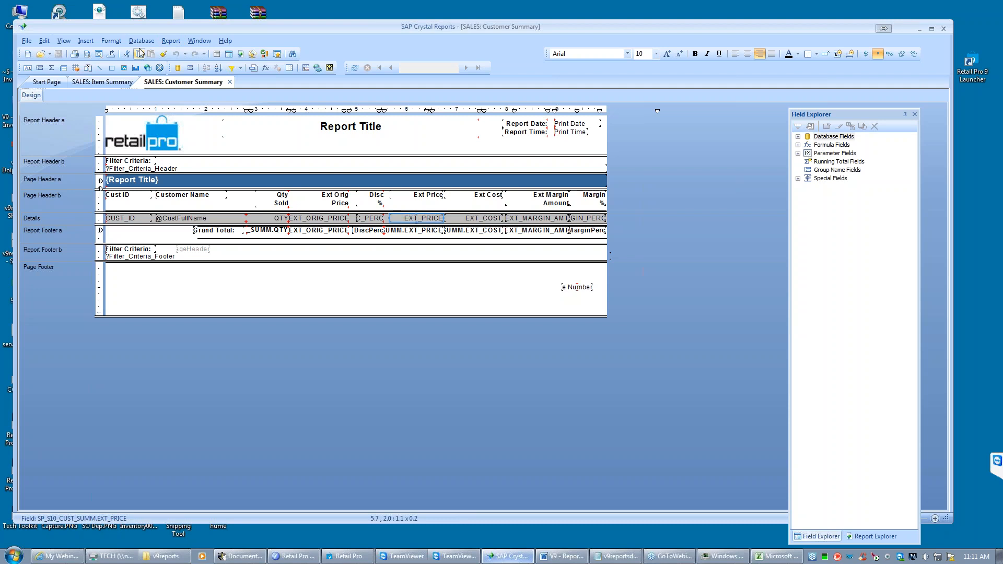
click(171, 42)
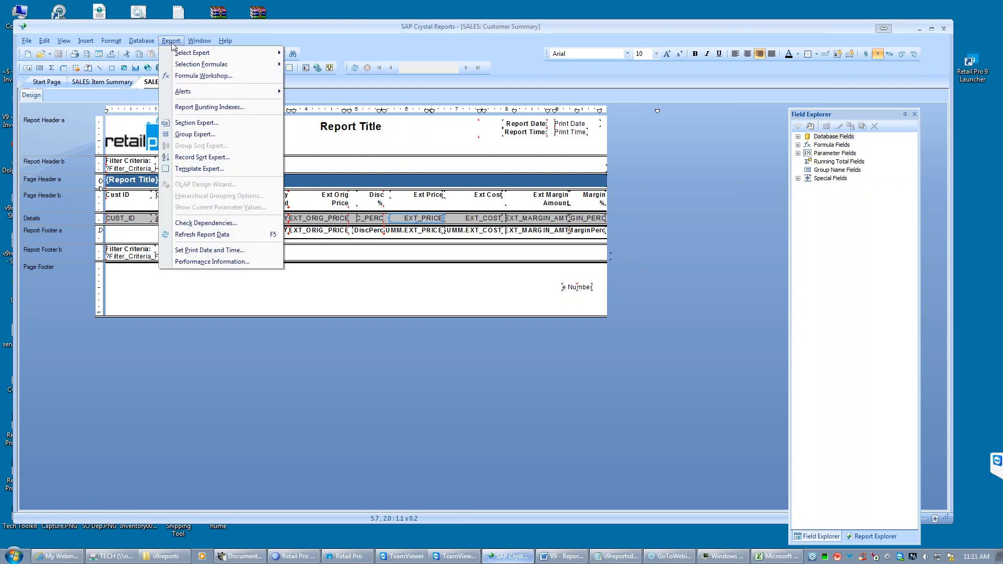
click(196, 159)
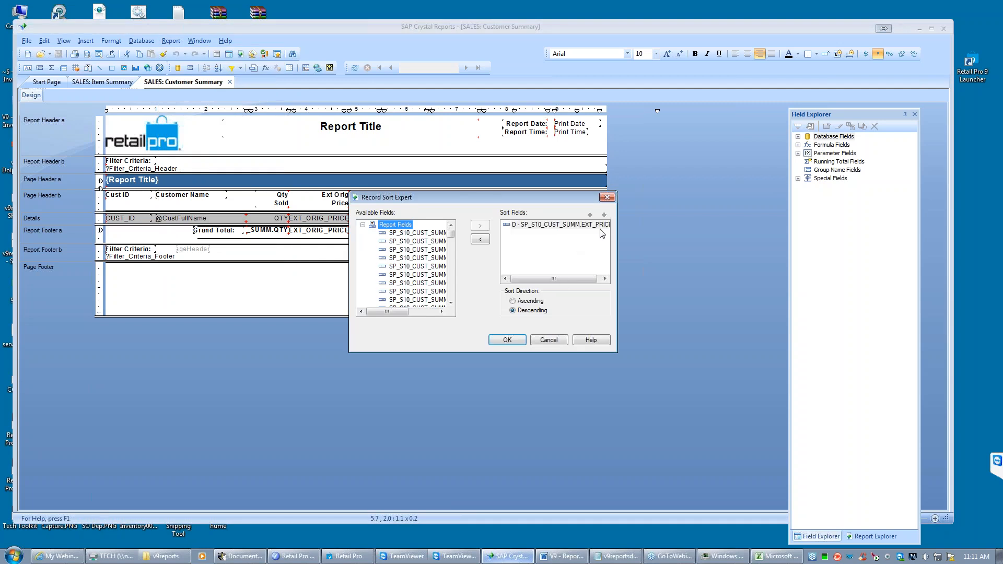
drag(564, 282, 617, 257)
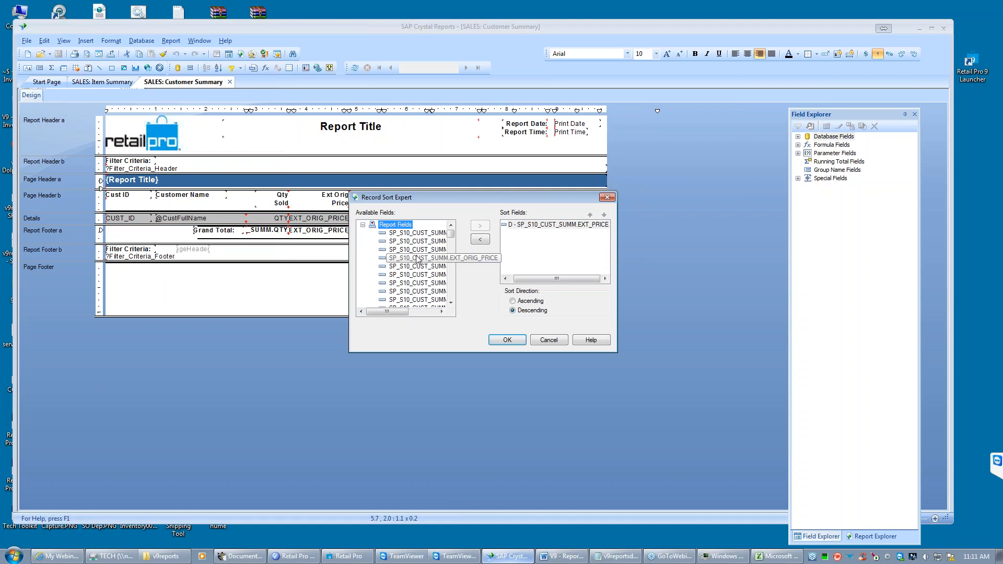
drag(386, 311, 422, 316)
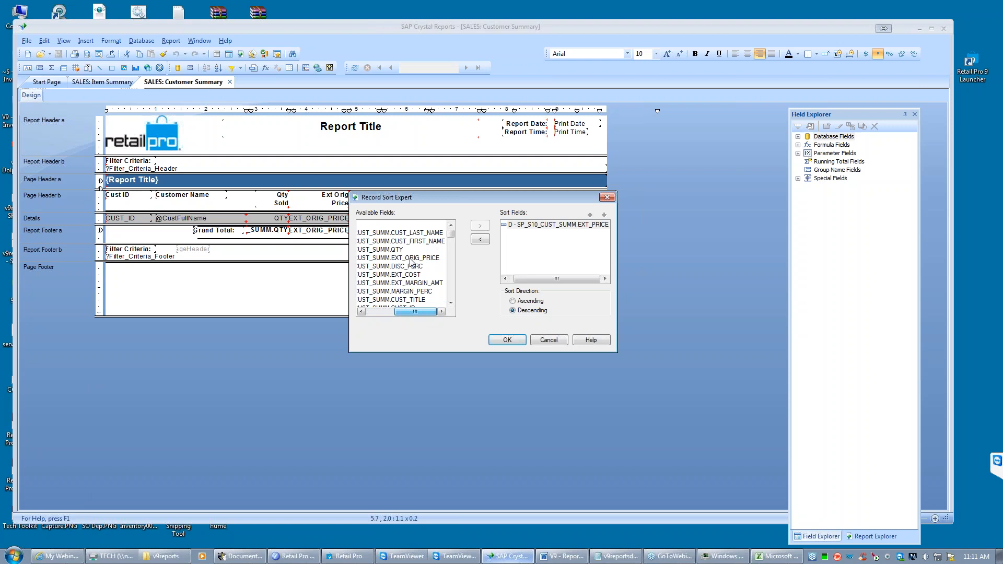
click(451, 303)
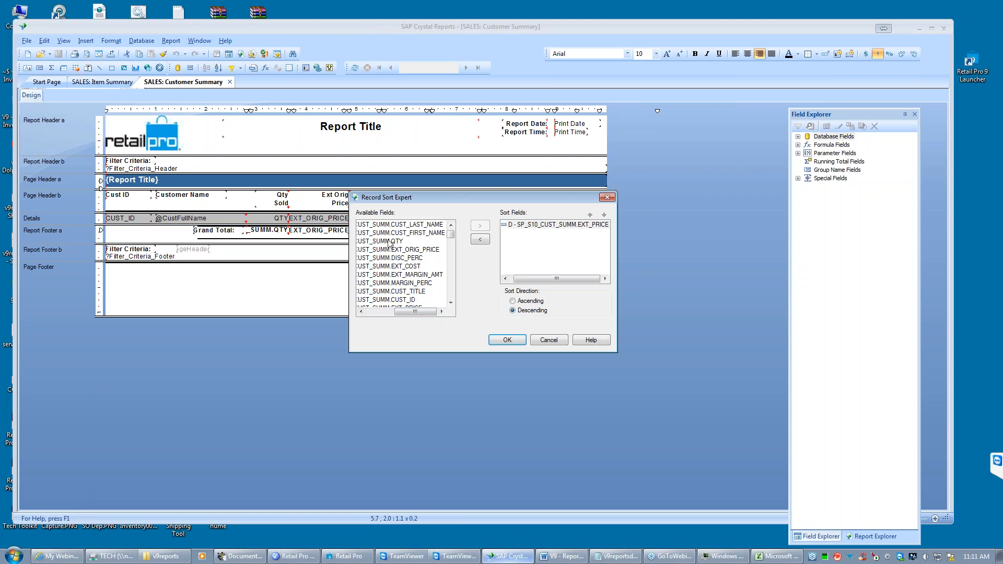
double_click(392, 242)
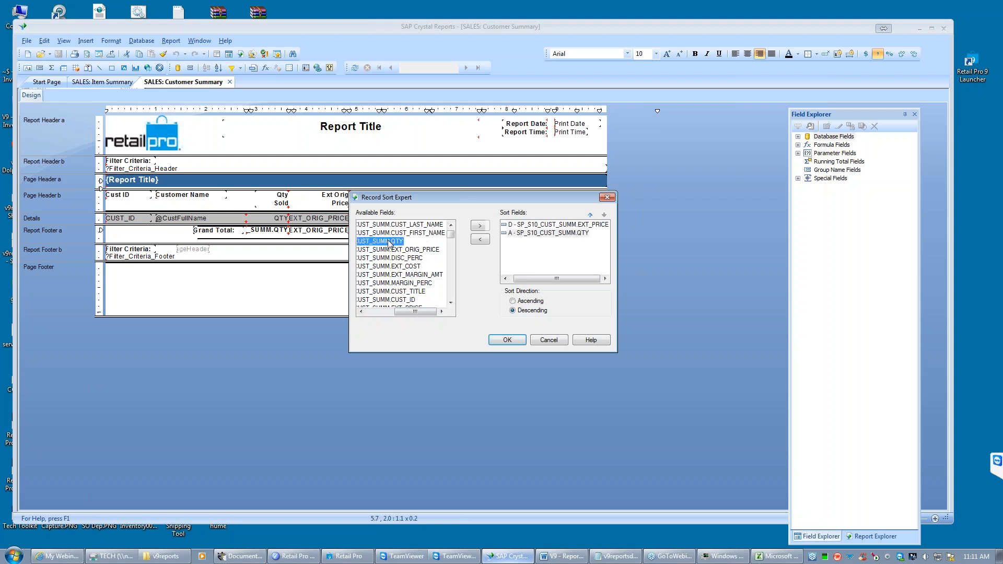
click(523, 225)
click(480, 239)
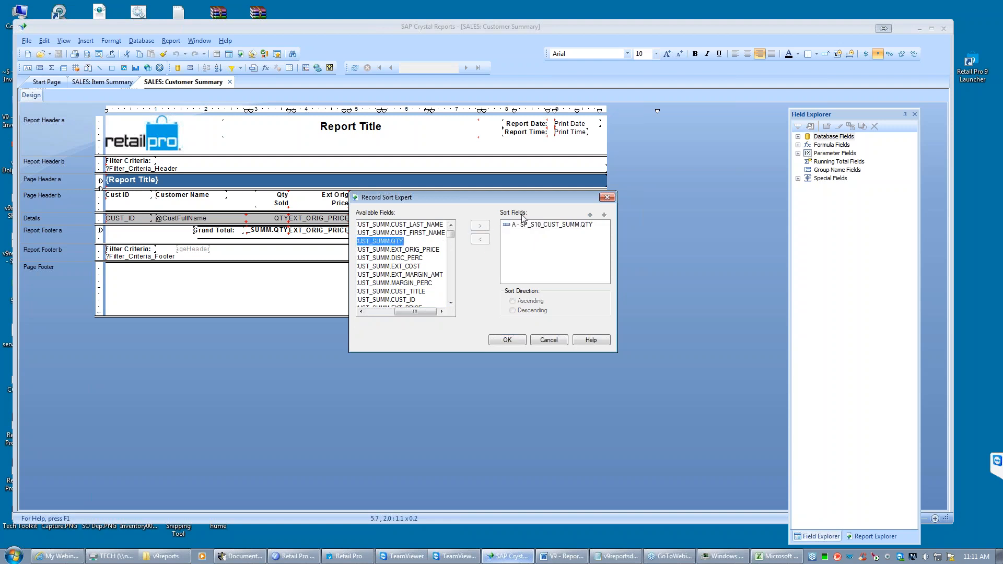
- Set the QTY sort direction to Descending, apply the sort and save the report
click(551, 226)
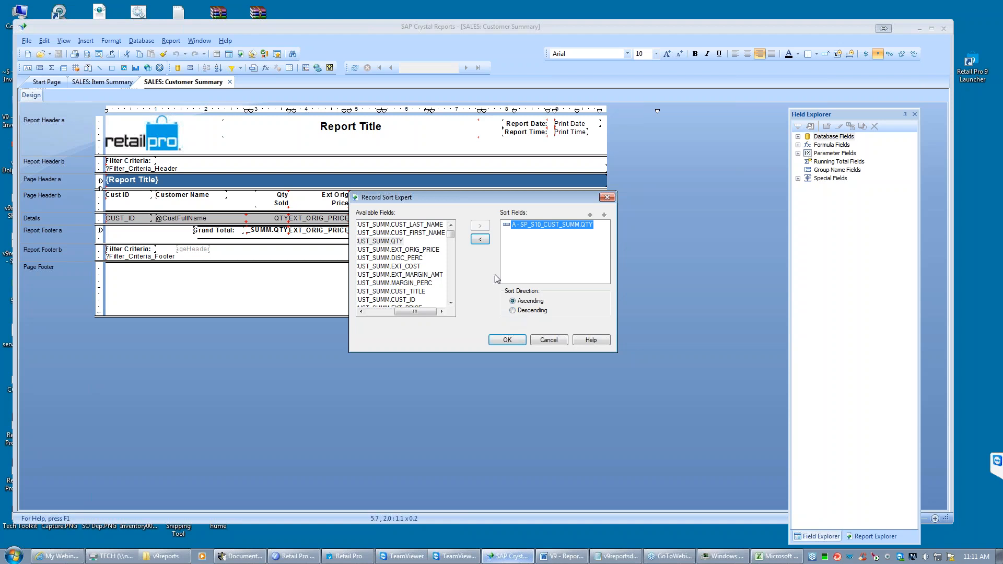
click(512, 311)
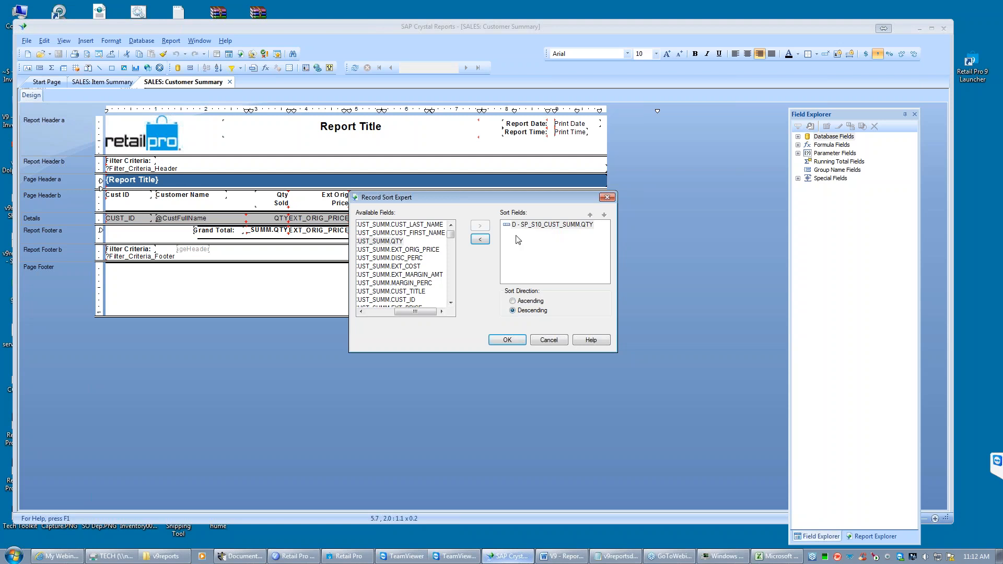
click(507, 340)
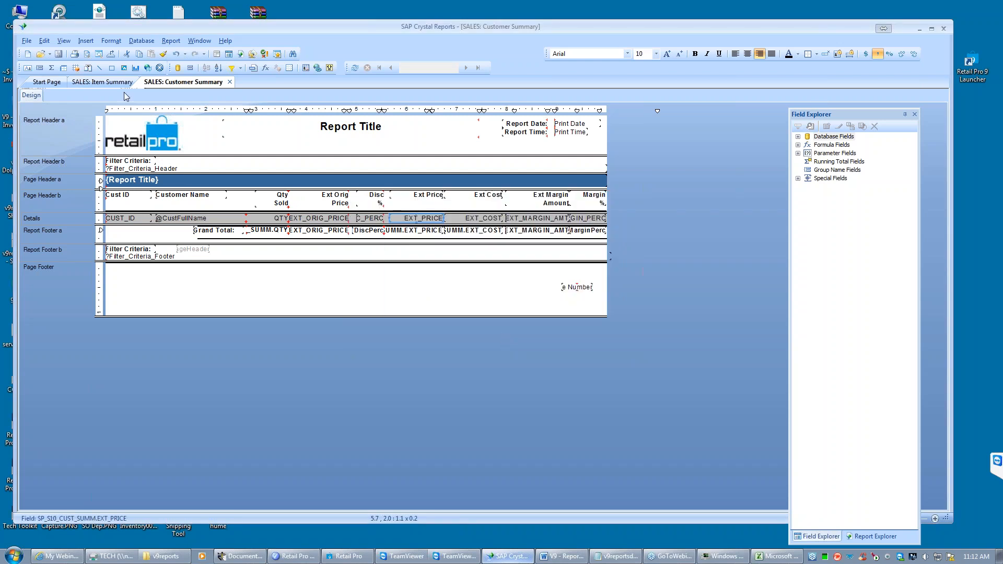
click(58, 56)
- Start a print preview of the customer summary, set V_DISP_EXT_COST to True and try to submit the parameter values
click(87, 54)
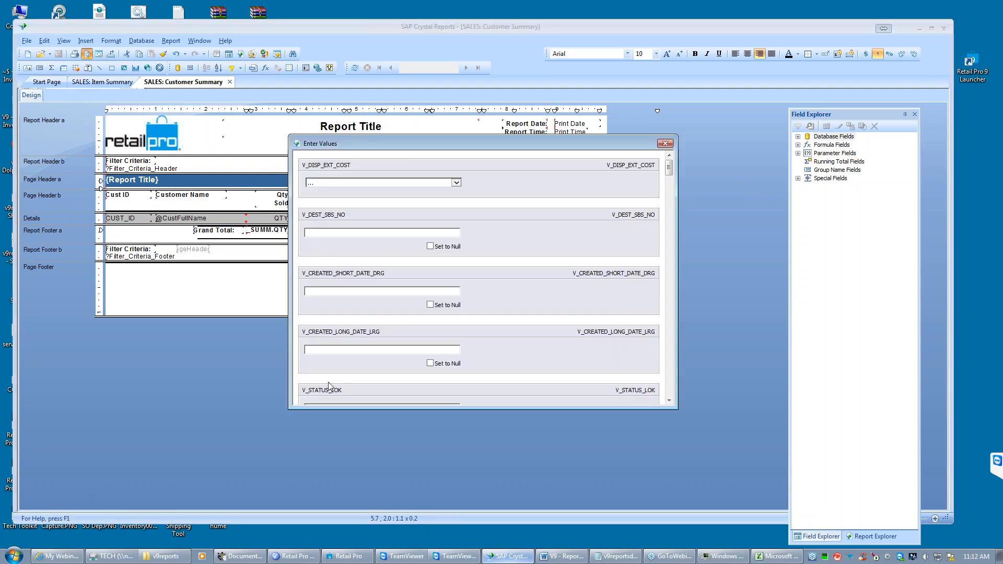
click(456, 183)
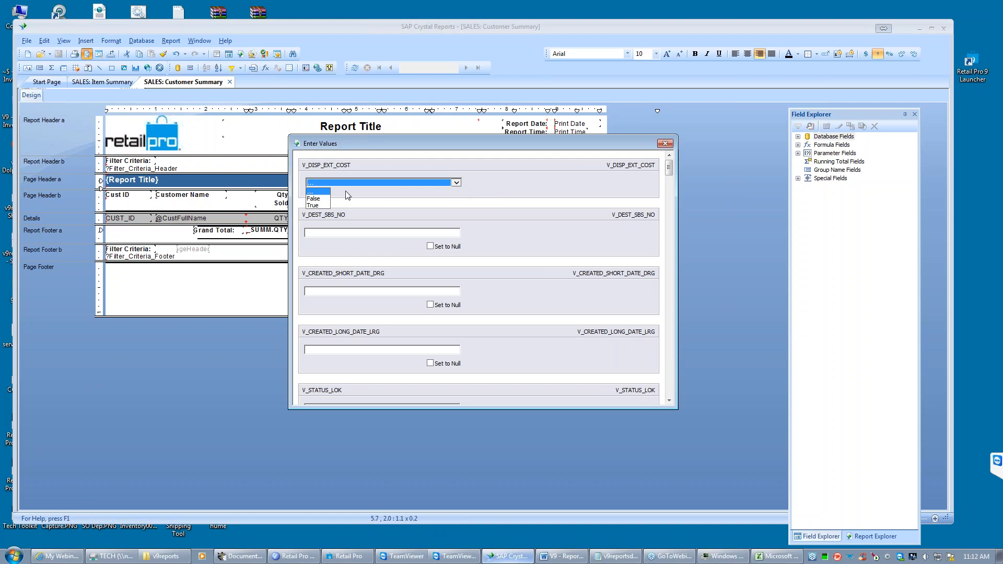
click(320, 196)
click(325, 232)
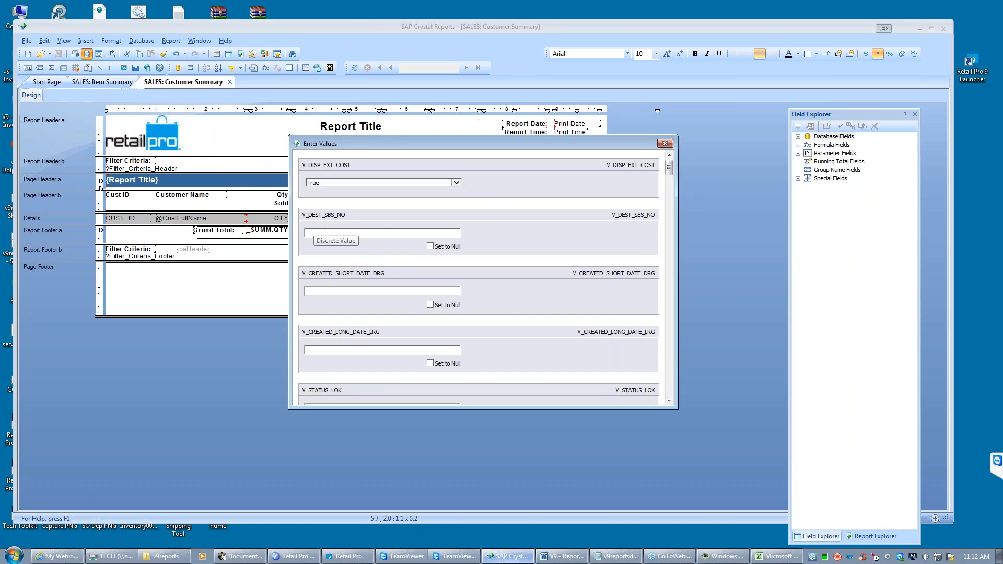
click(339, 185)
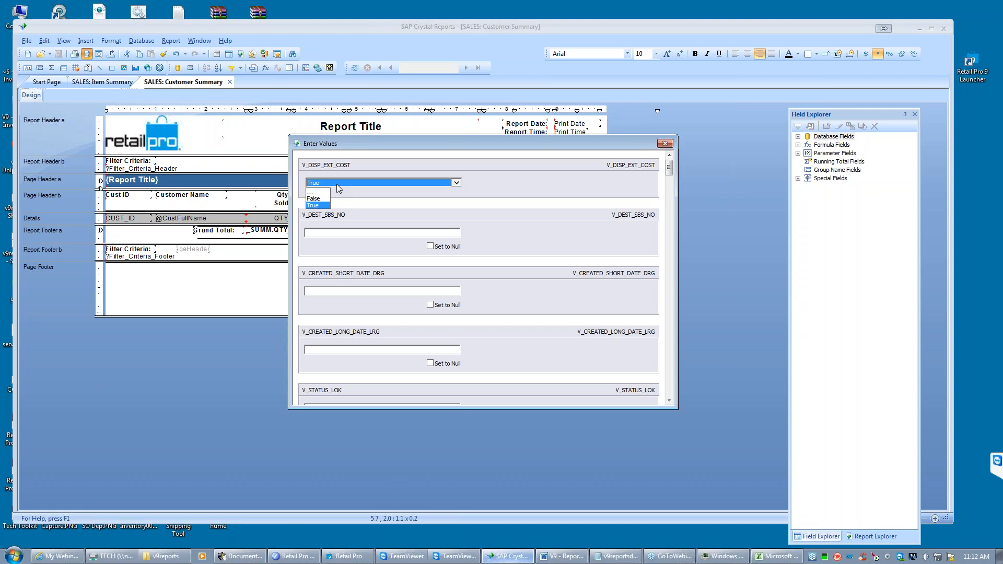
key(Return)
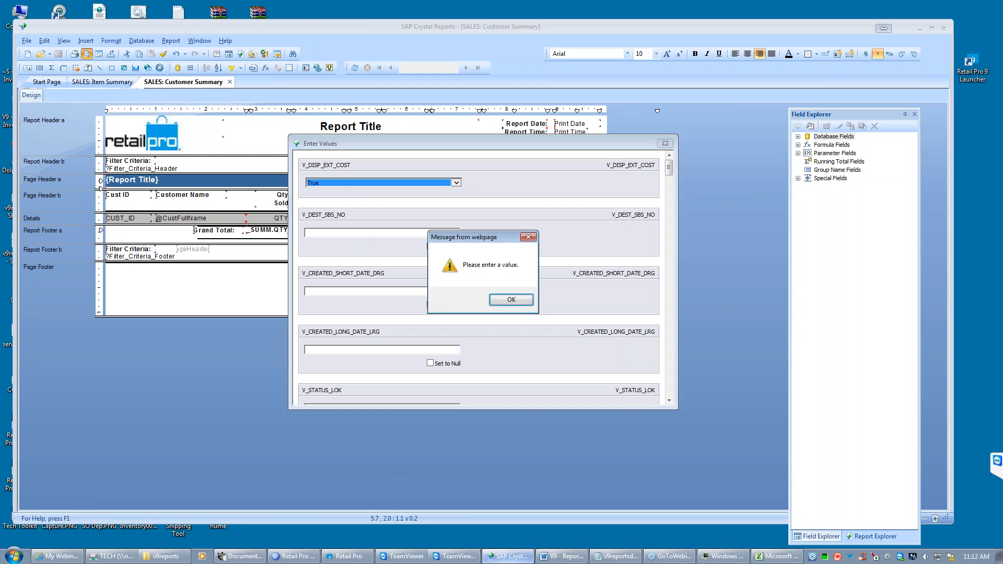
click(511, 299)
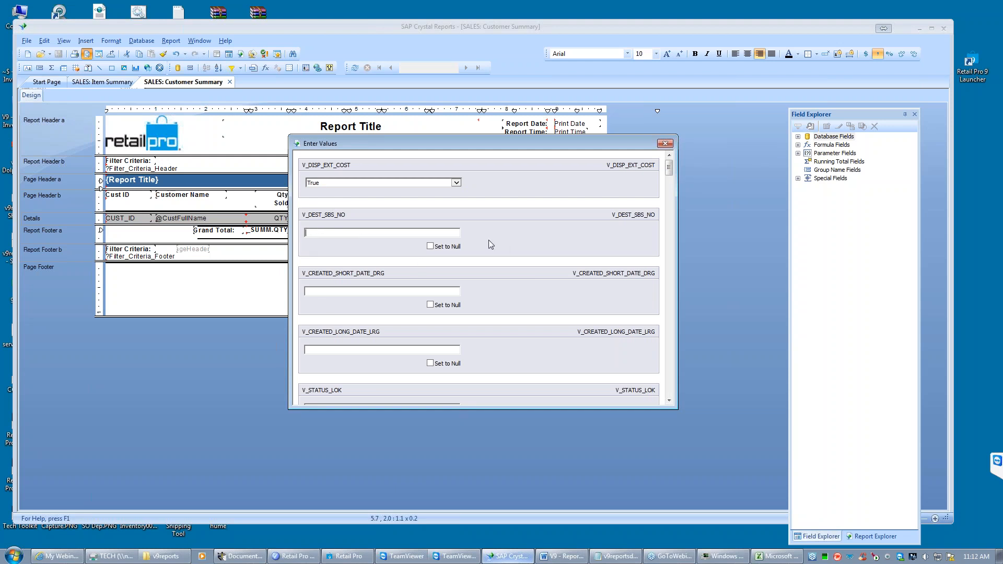
- Enter 1 for V_DEST_SBS_NO, try to submit the parameter values and dismiss the resulting alert
click(312, 232)
text(1)
key(Return)
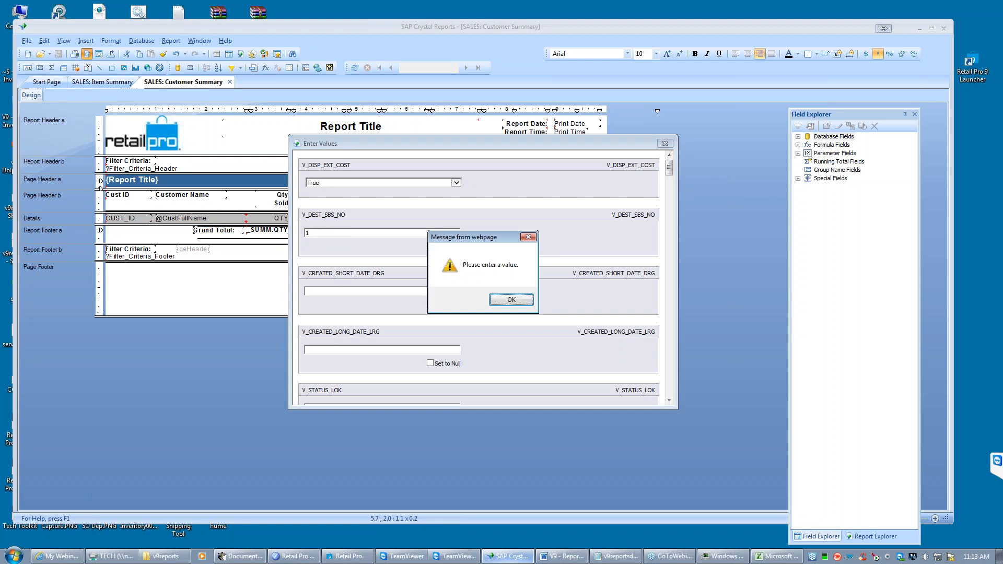
click(509, 301)
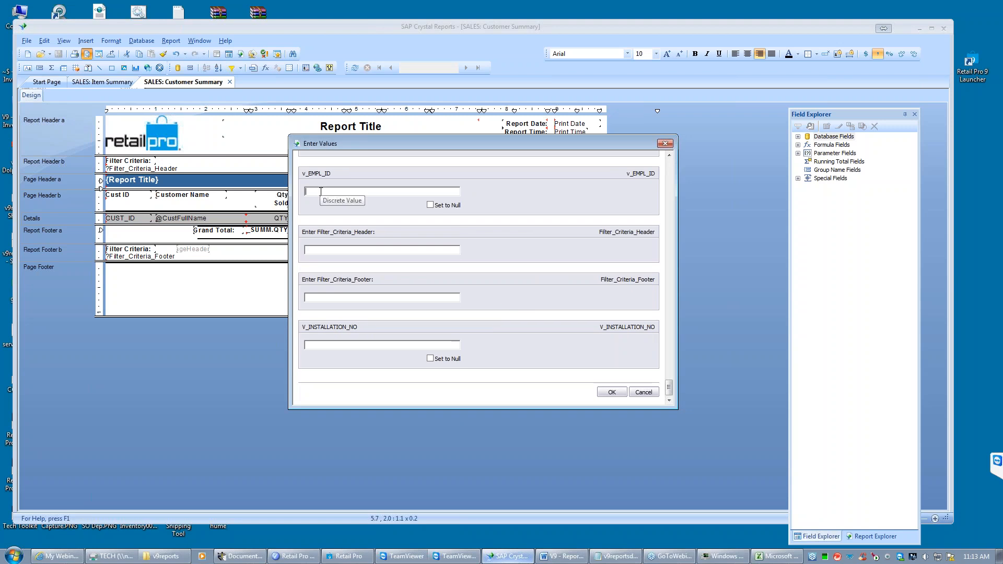
- Enter 1 for V_EMPL_ID, submit the parameters and log on to the Oracle server with the account password to preview the report
text(1)
key(Return)
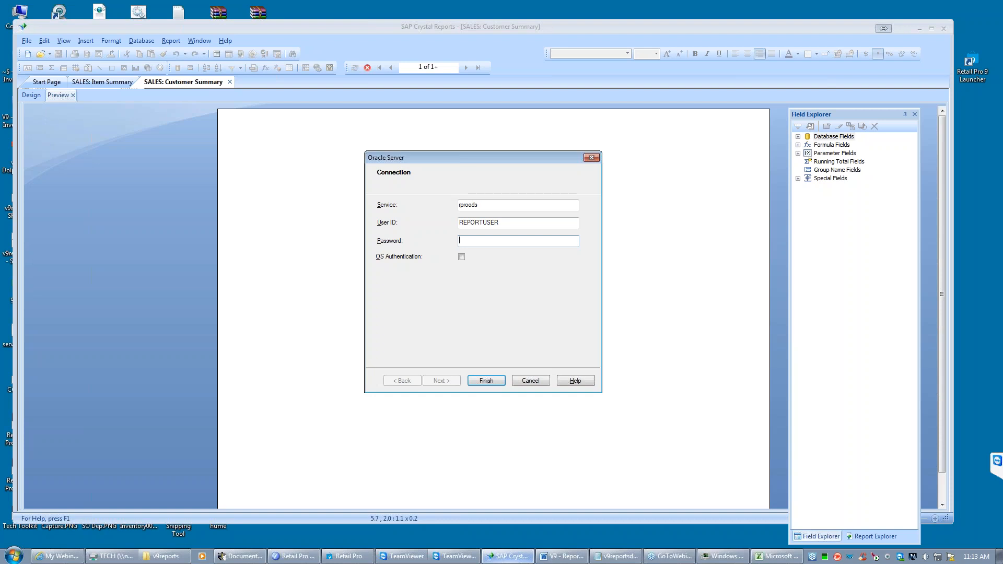
click(482, 204)
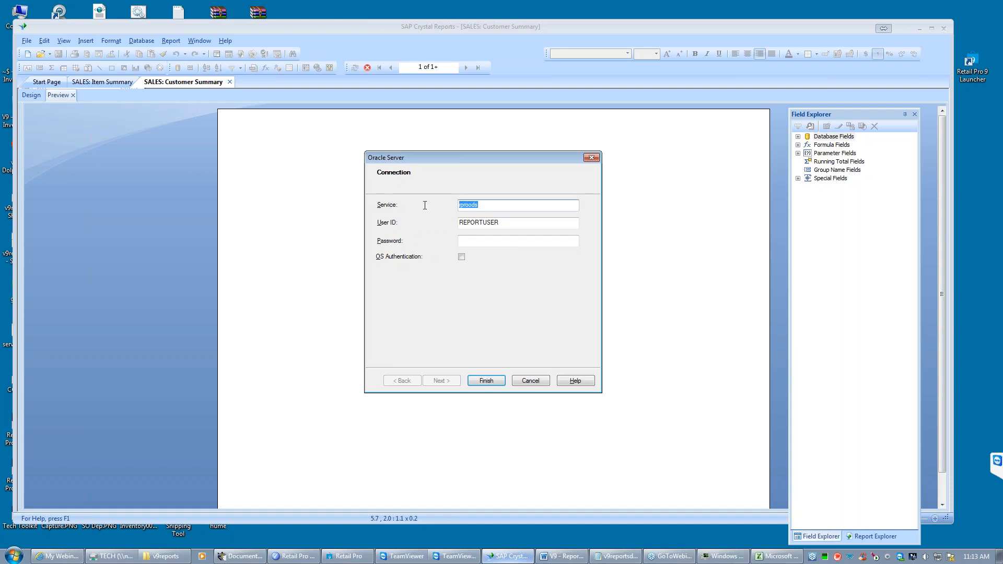
drag(510, 223, 437, 223)
click(469, 243)
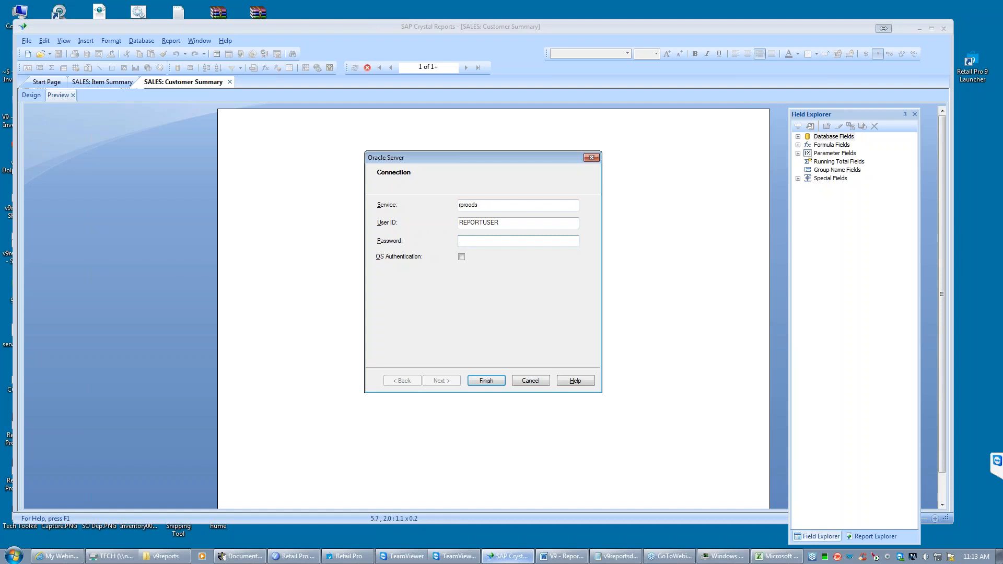
text(******)
click(486, 382)
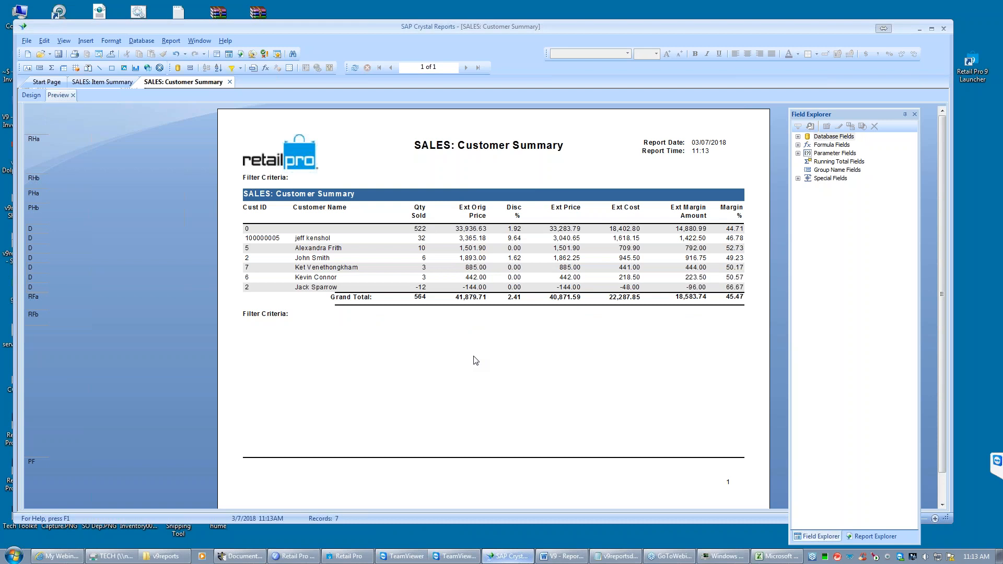
click(401, 229)
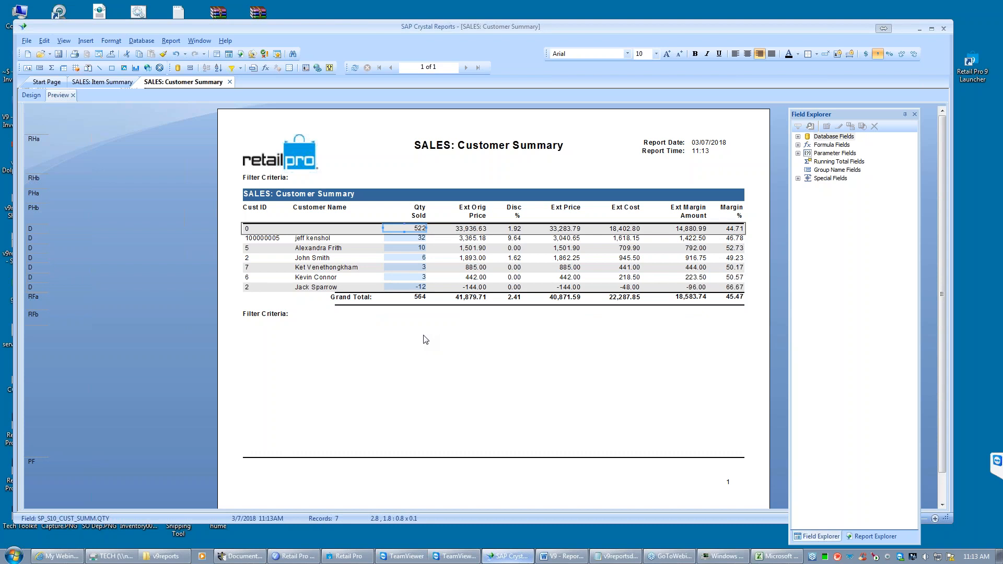
- In the Record Sort Expert, add SP_S10_CUST_SUMM.EXT_MARGIN_AMT to the sort fields
click(171, 41)
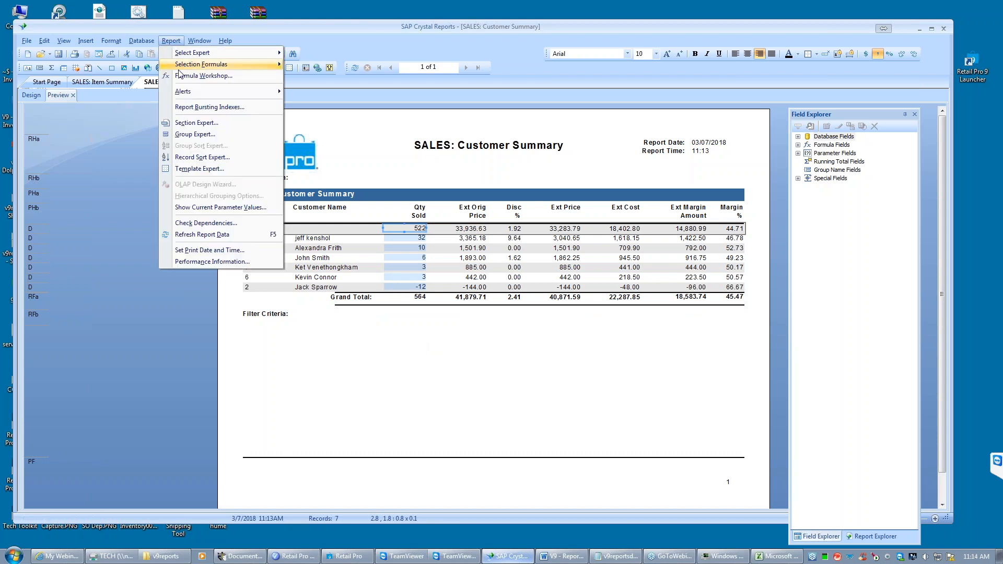
click(191, 157)
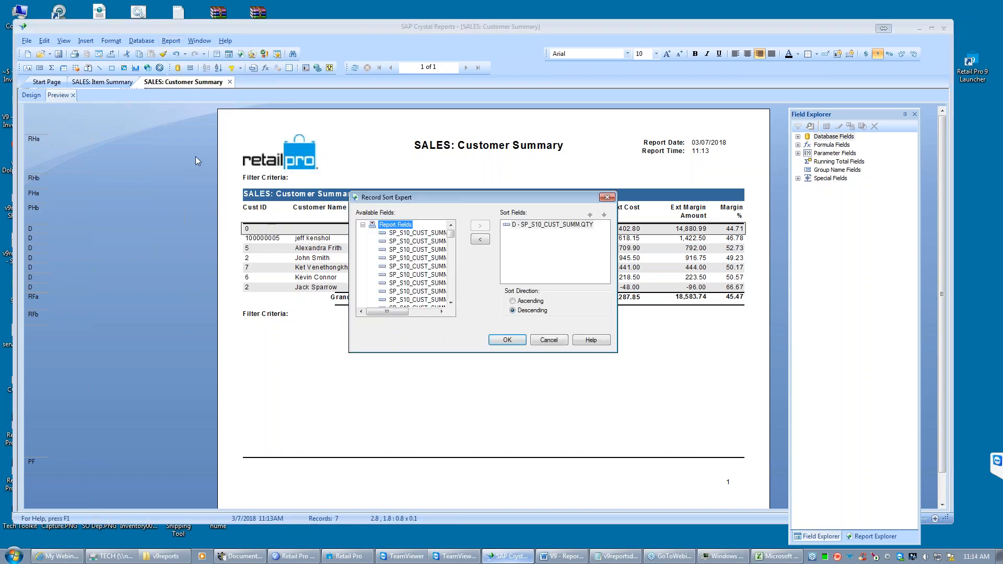
drag(400, 312, 429, 313)
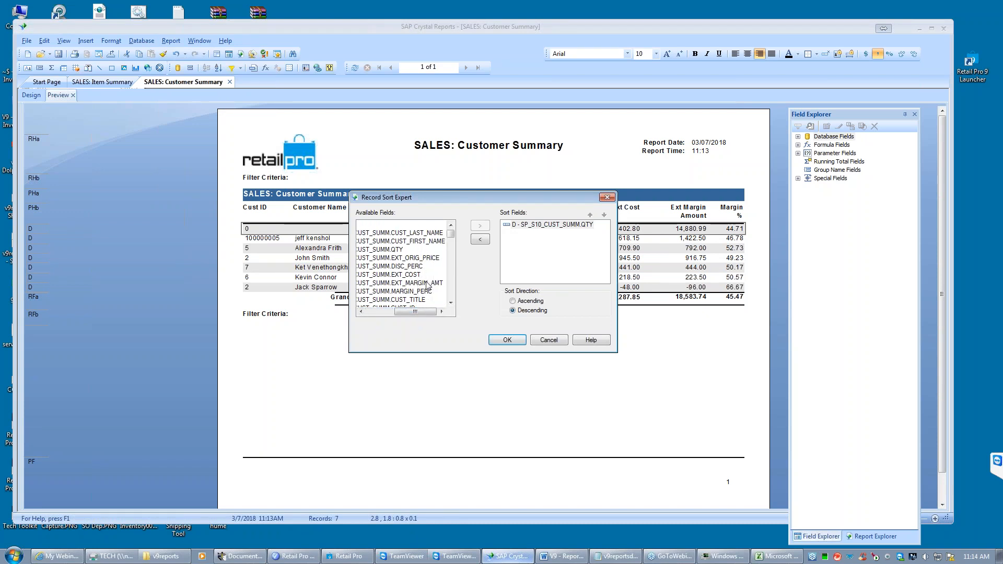
click(451, 302)
click(451, 303)
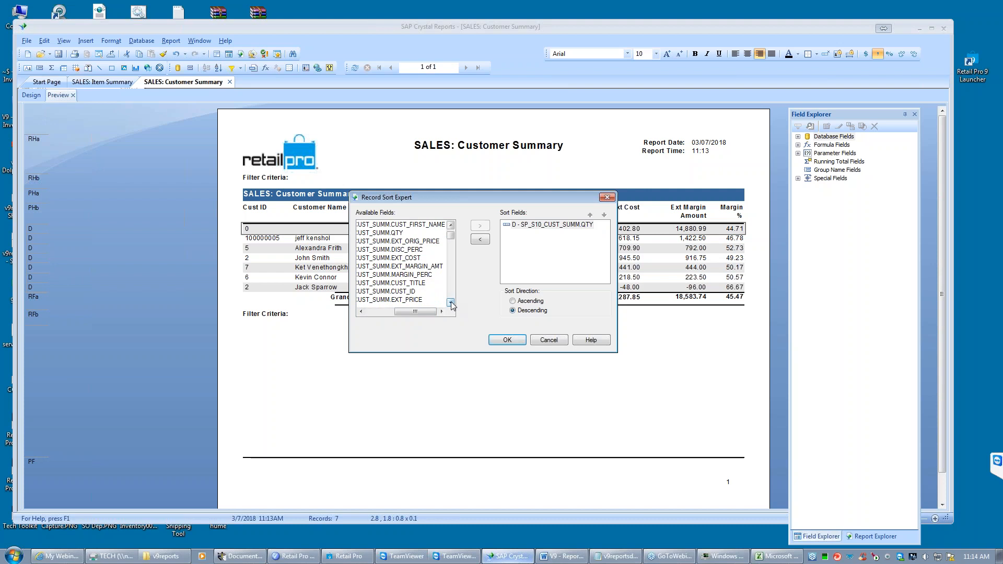
click(411, 266)
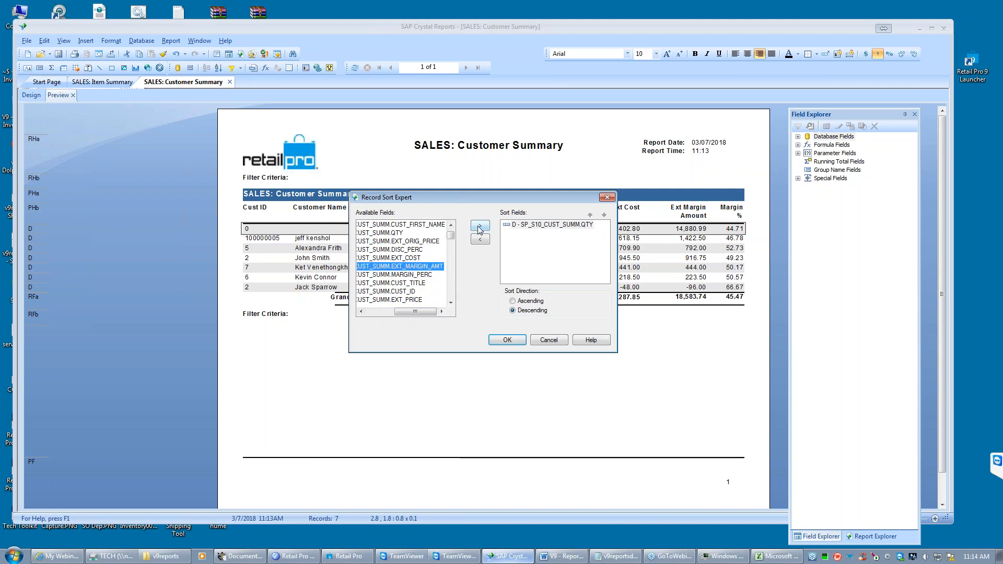
double_click(478, 229)
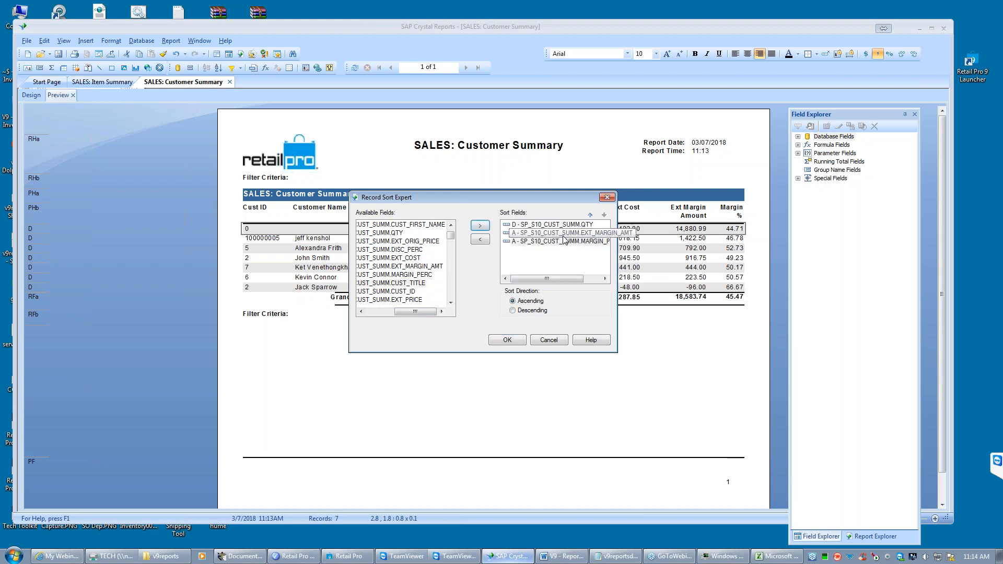
- Remove the MARGIN_PERC, CUST_TITLE and QTY sort fields so that only EXT_MARGIN_AMT is used for sorting
click(561, 242)
click(480, 240)
click(527, 226)
click(479, 227)
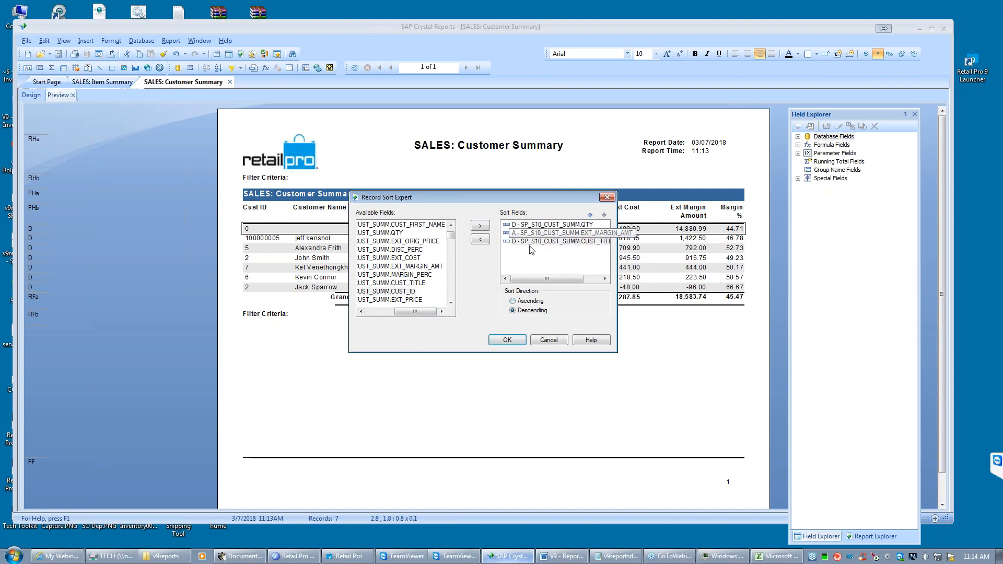
click(541, 243)
click(480, 239)
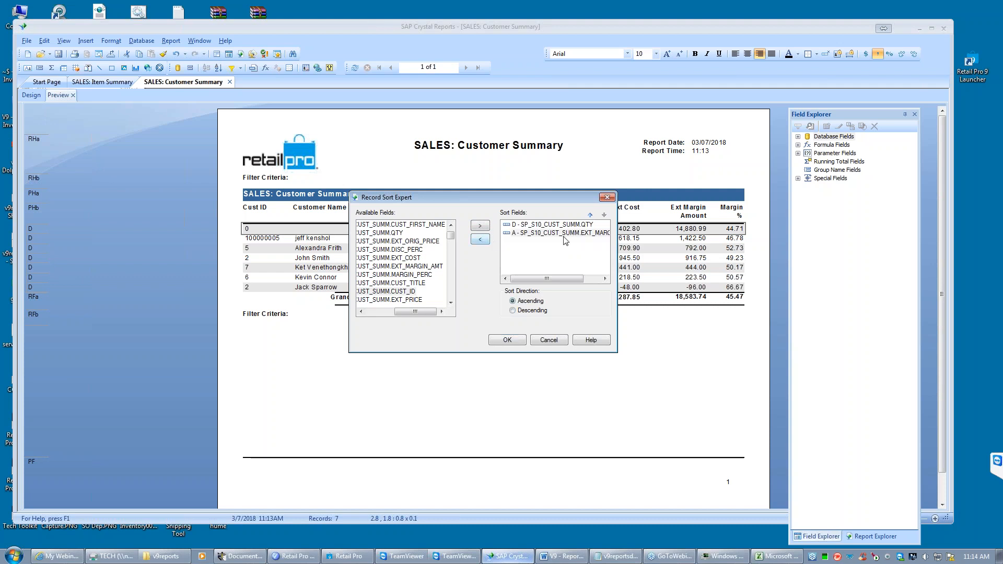
click(552, 225)
click(480, 240)
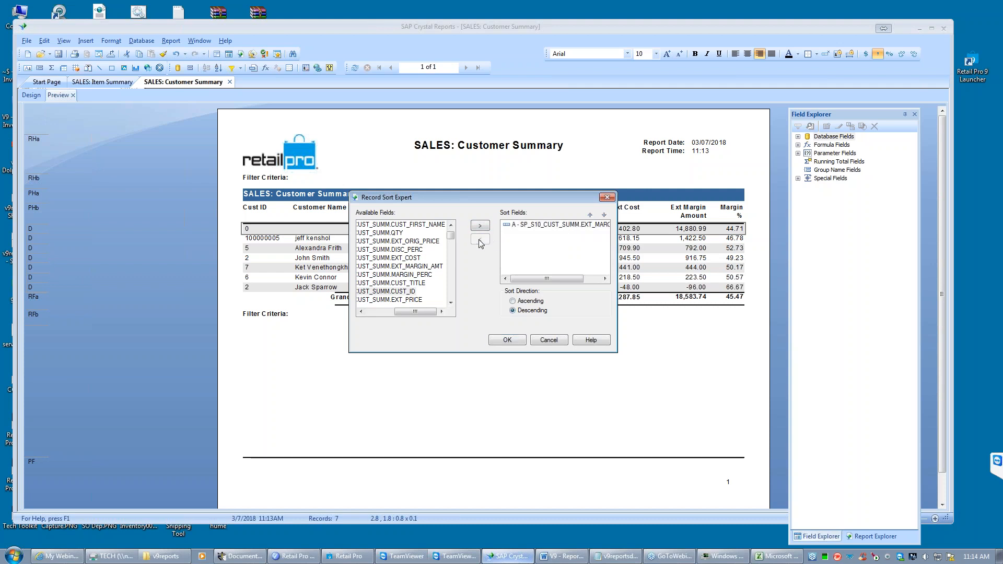
- Set the EXT_MARGIN_AMT sort direction to Descending and apply the sort to the customer summary
click(539, 228)
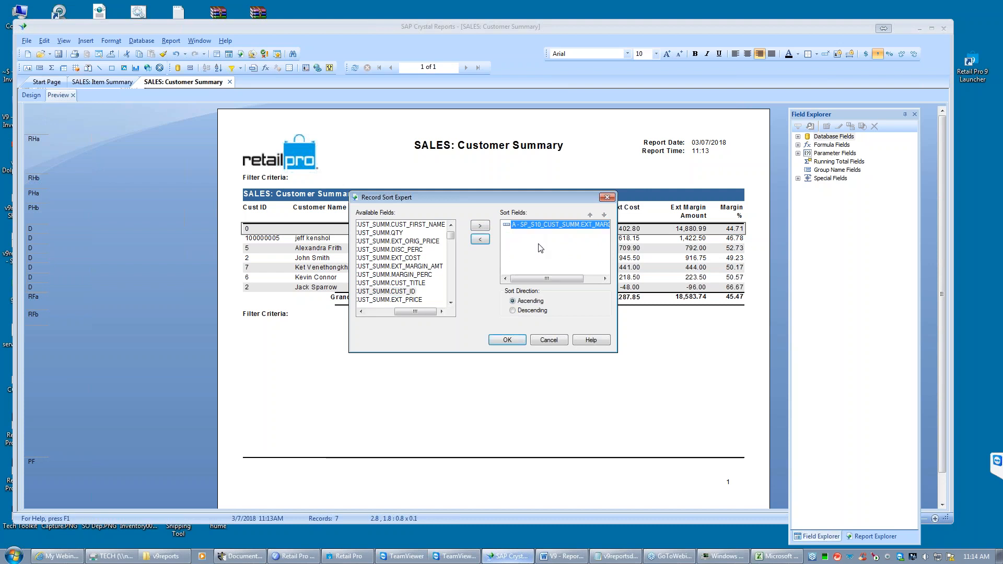
click(513, 310)
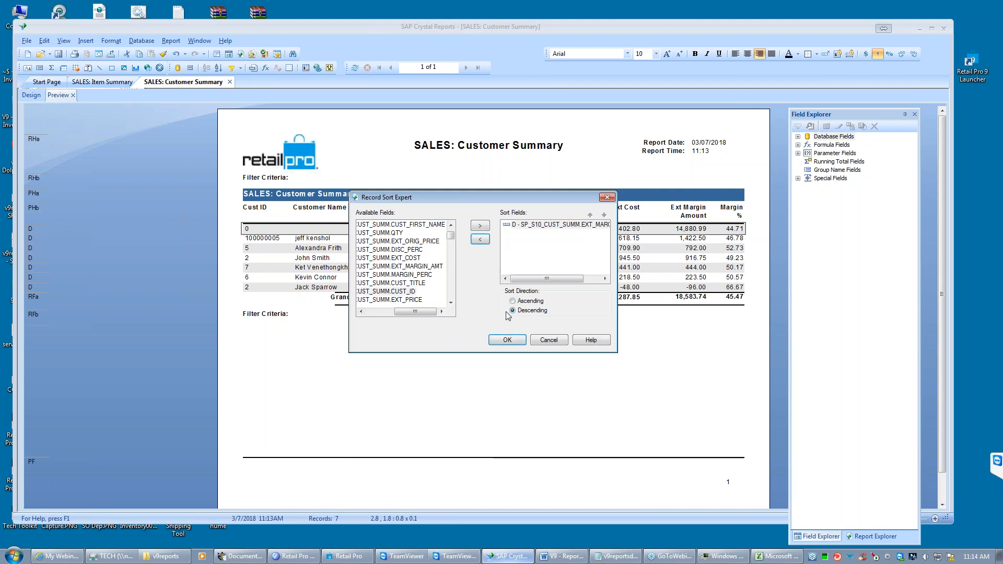
drag(555, 203, 559, 313)
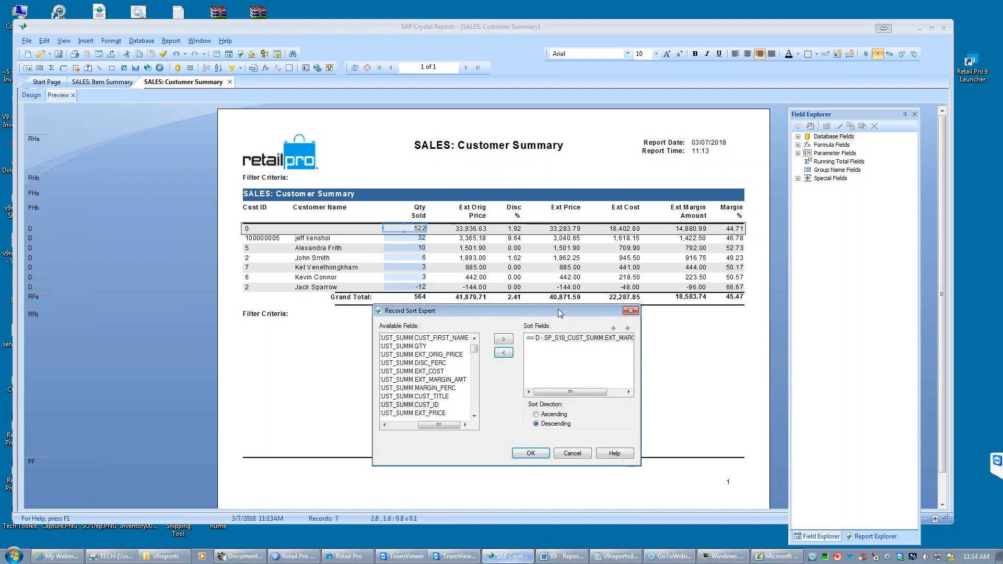
drag(559, 313, 525, 174)
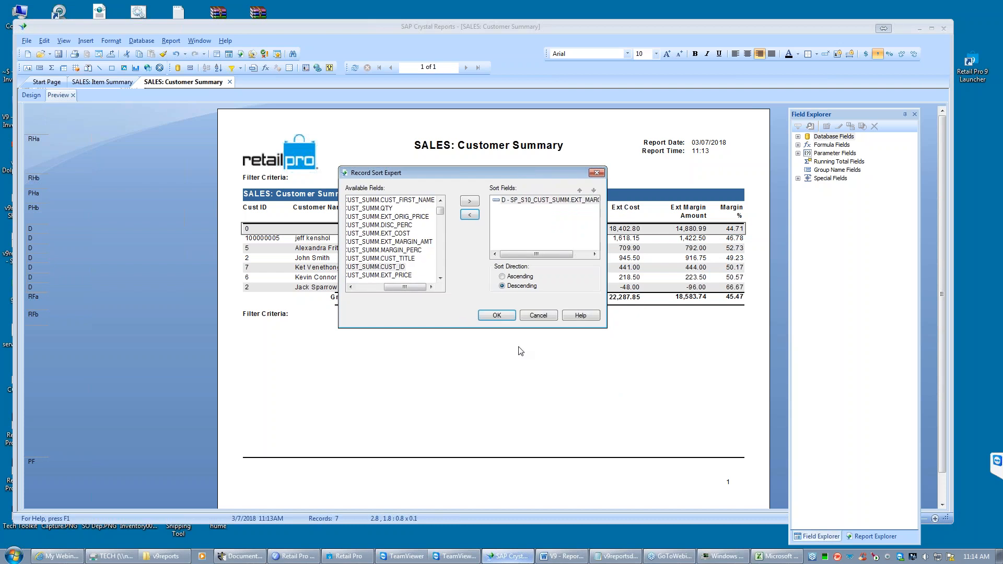
click(496, 316)
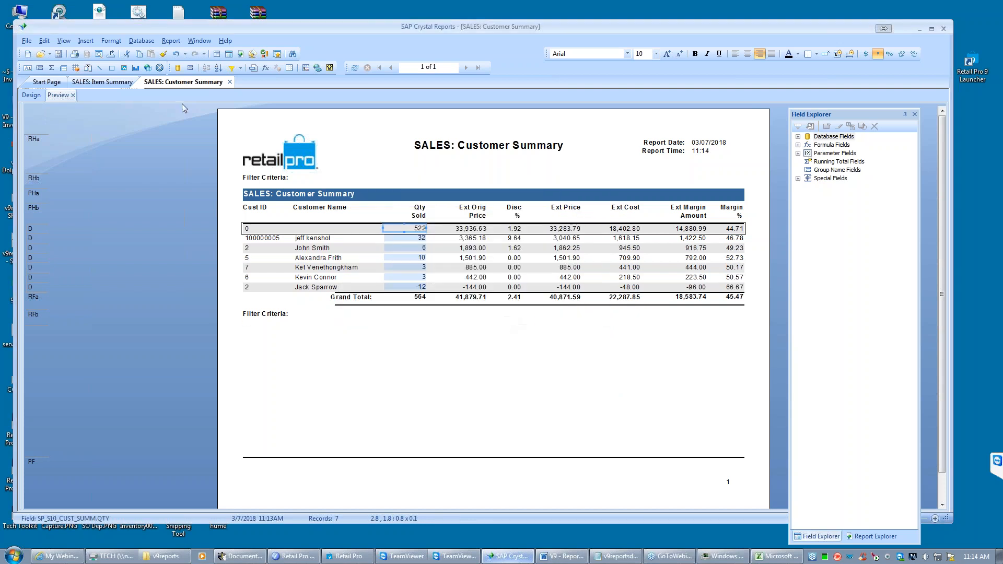
- Save and close the customer summary report, and open the recent report BHD_Dept ONLY Sales_421.rpt
click(59, 55)
click(230, 82)
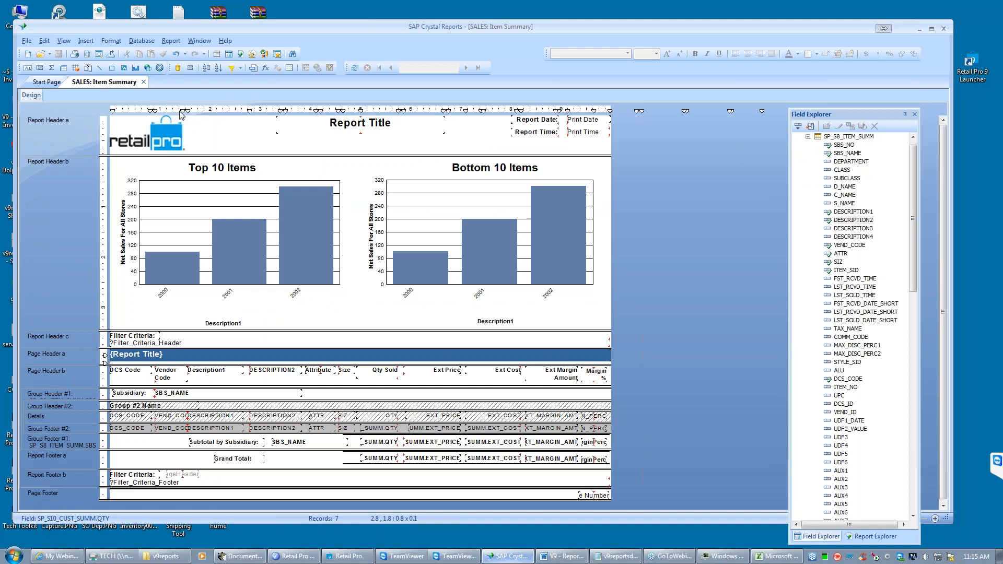
click(25, 43)
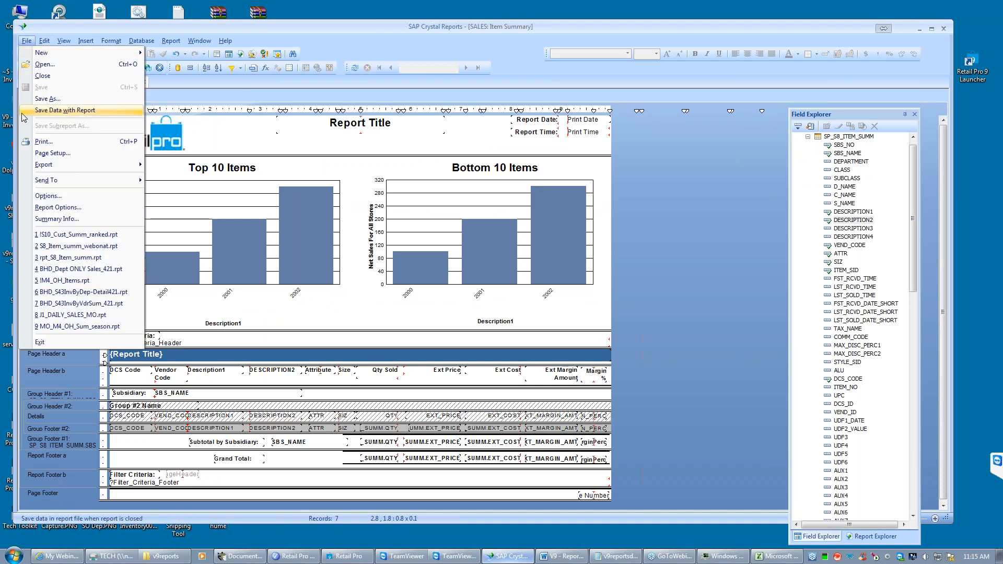
click(75, 269)
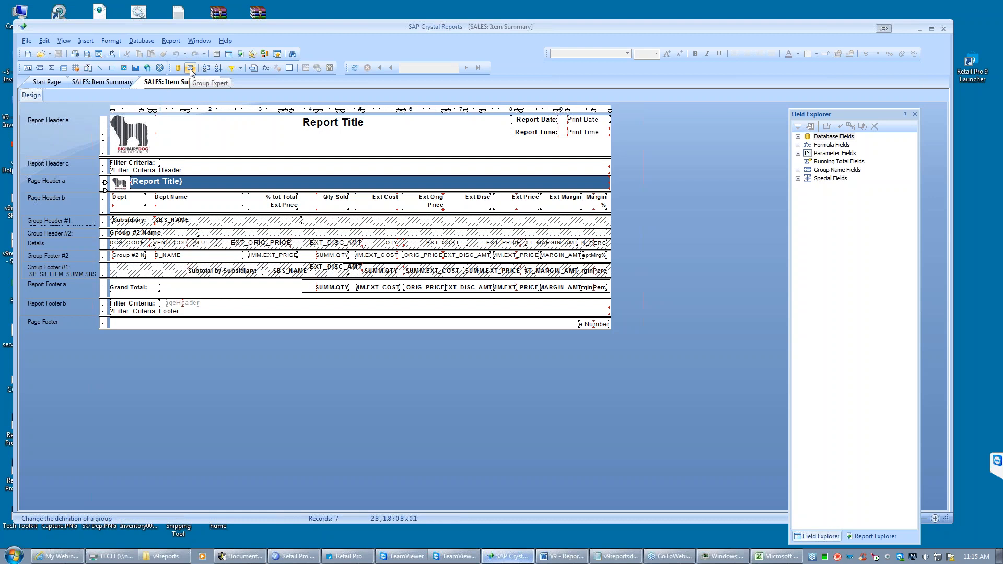
- In the Group Expert, add SP_S8_ITEM_SUMM.DCS_CODE as a third group below DEPARTMENT and apply the grouping
click(170, 42)
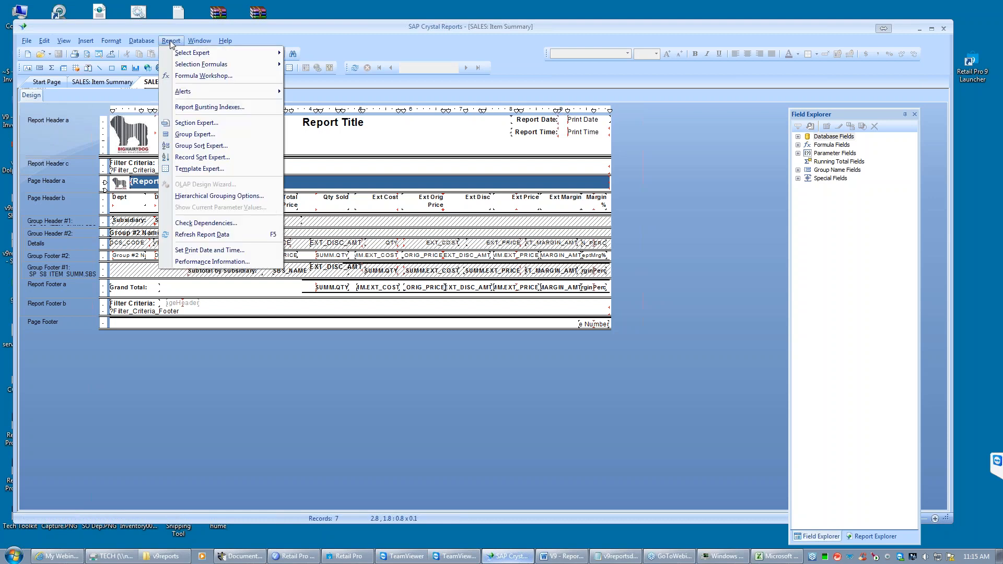
click(194, 135)
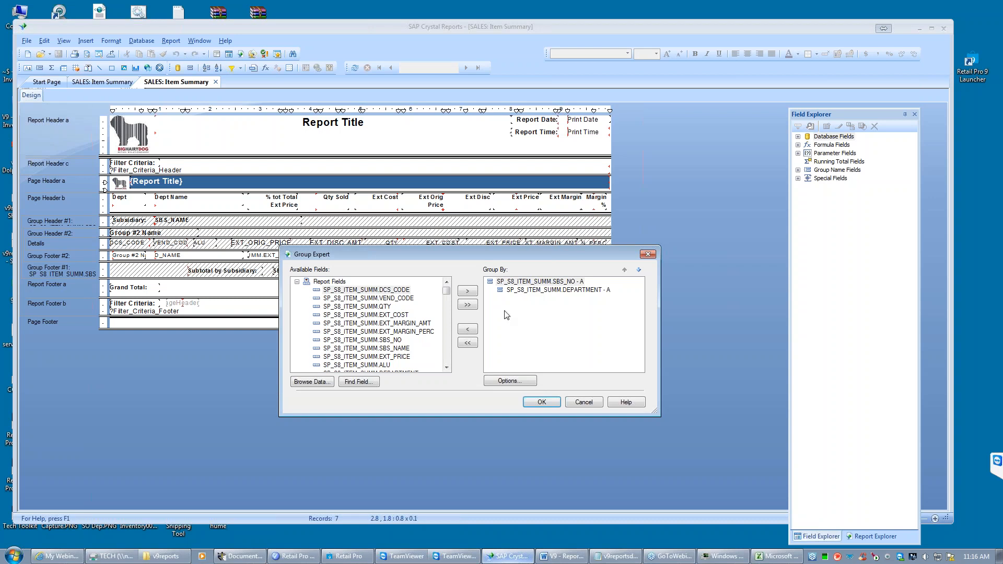
click(547, 293)
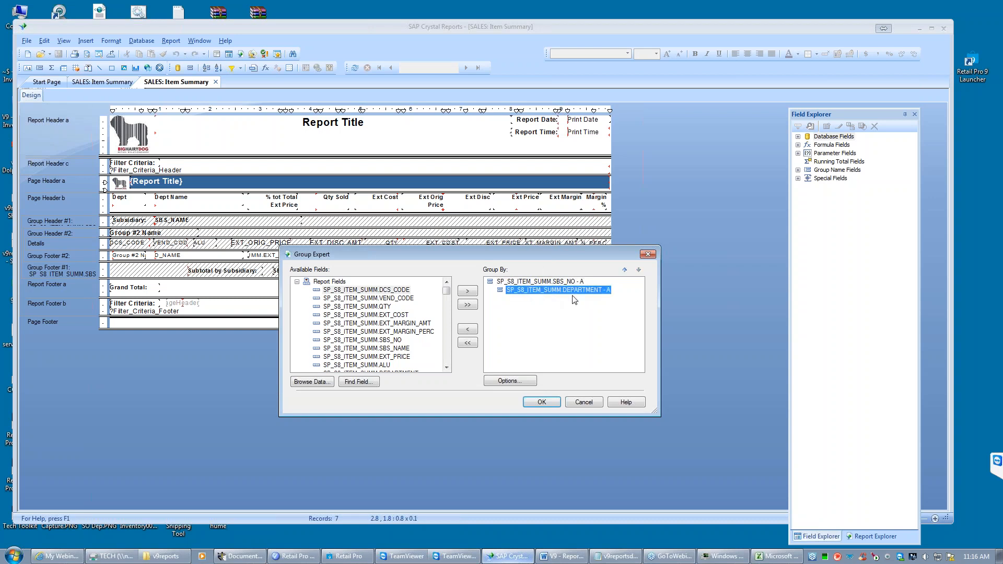
click(379, 291)
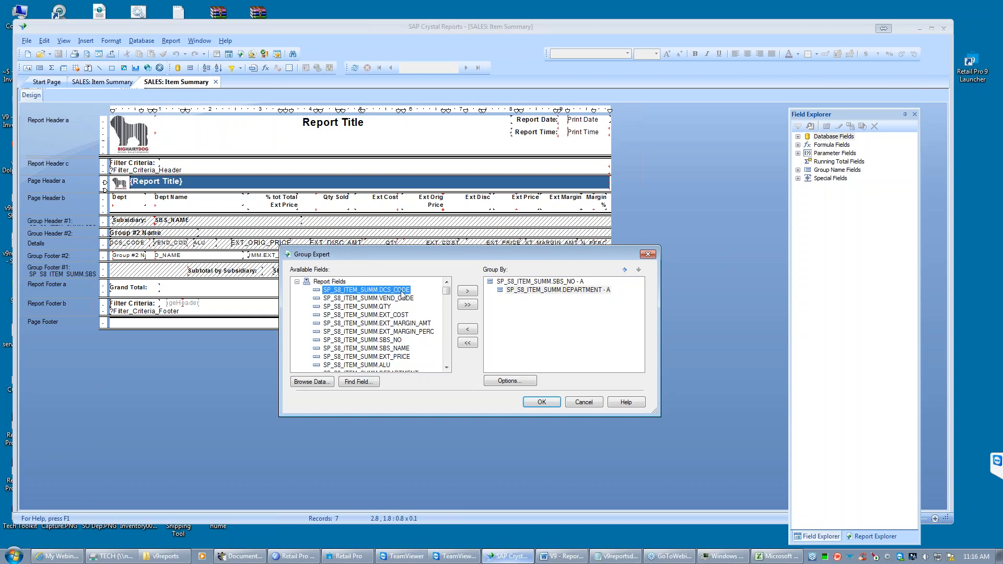
click(468, 291)
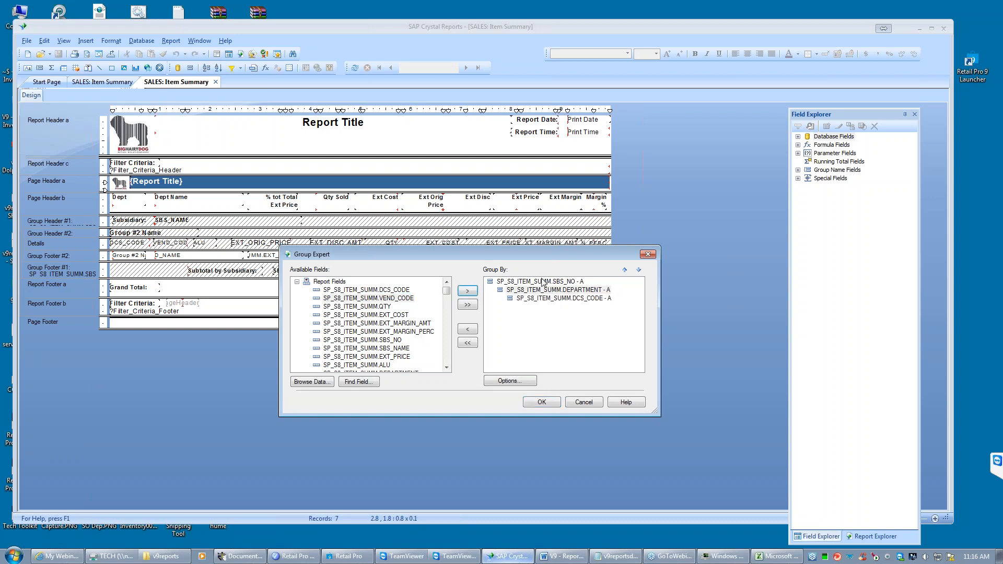
click(541, 402)
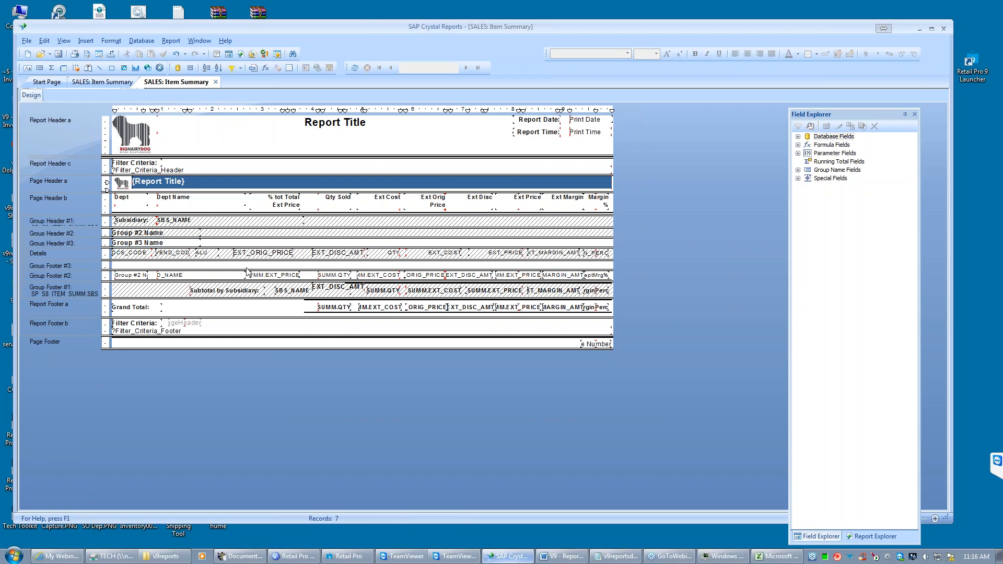
- Move the Group #3 Name field from Group Header #3 down into Group Footer #3
click(130, 255)
click(168, 254)
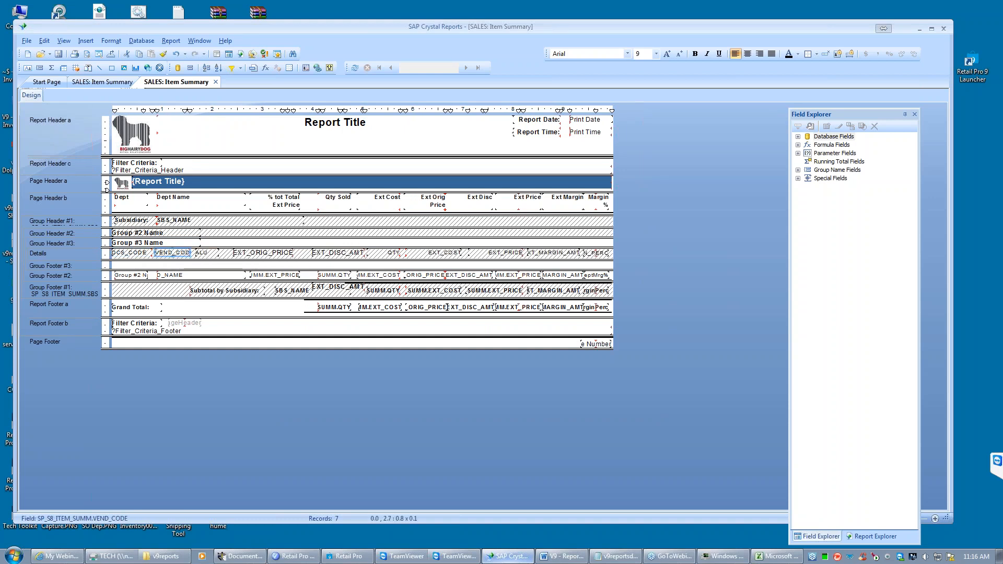
click(130, 253)
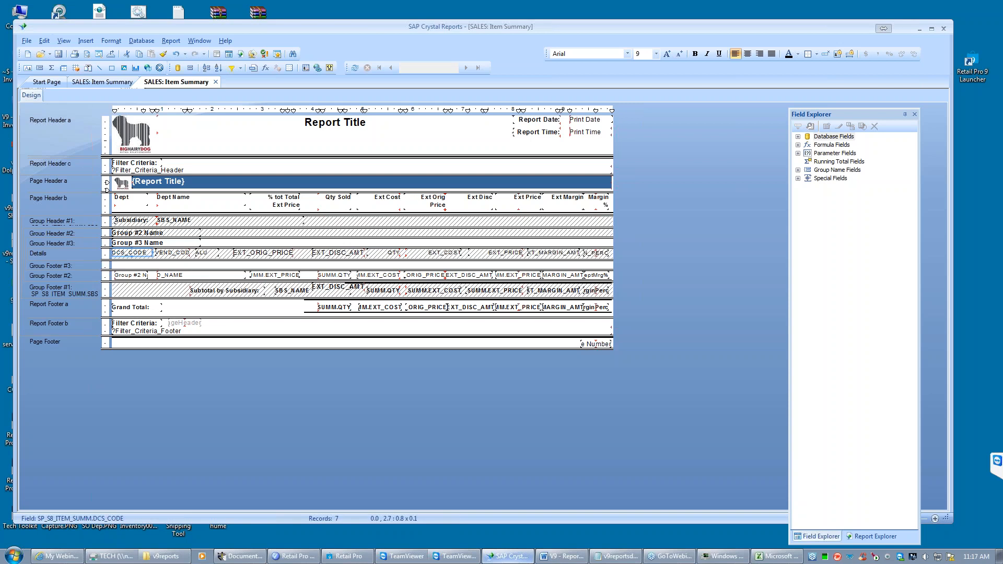
click(139, 243)
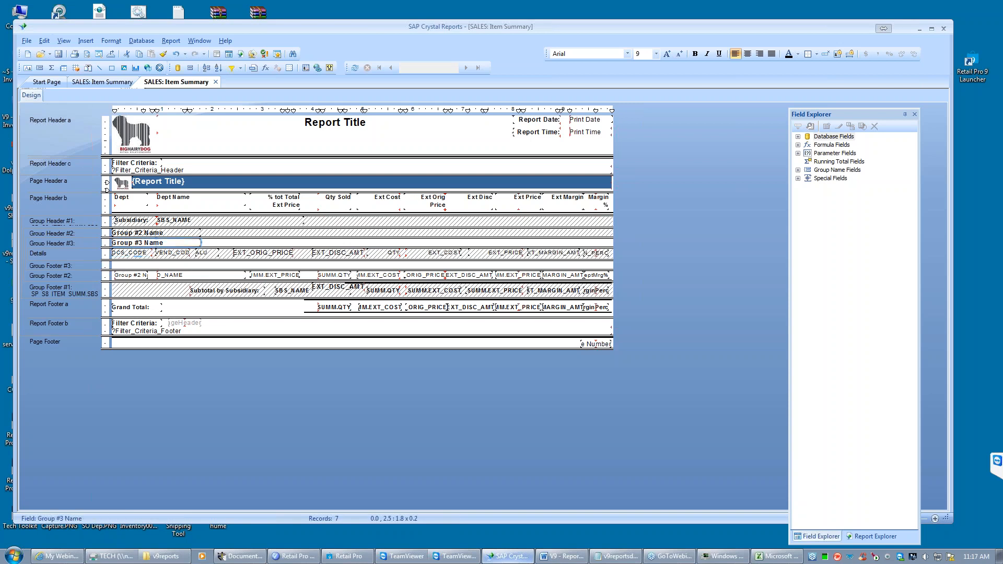
drag(139, 243, 139, 266)
right_click(87, 270)
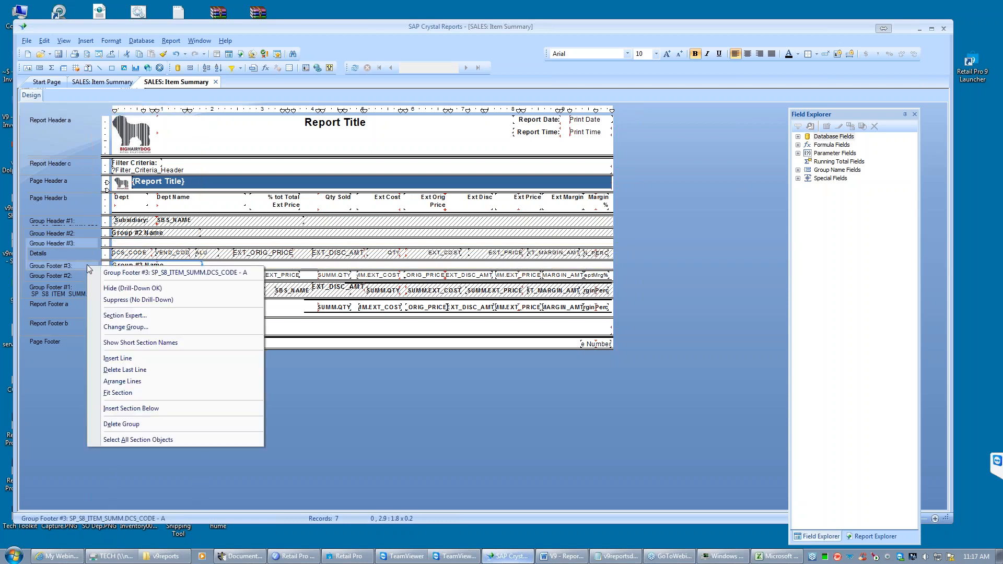
click(219, 268)
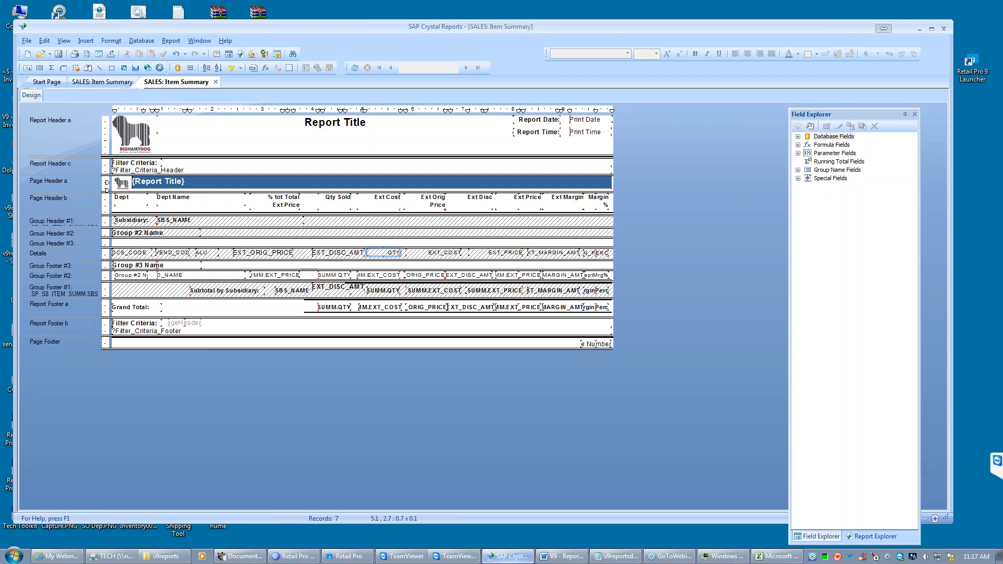
- In the Details section, align QTY under Qty Sold and EXT_COST under Ext Cost, and place EXT_DISC_AMT just after EXT_COST
click(389, 252)
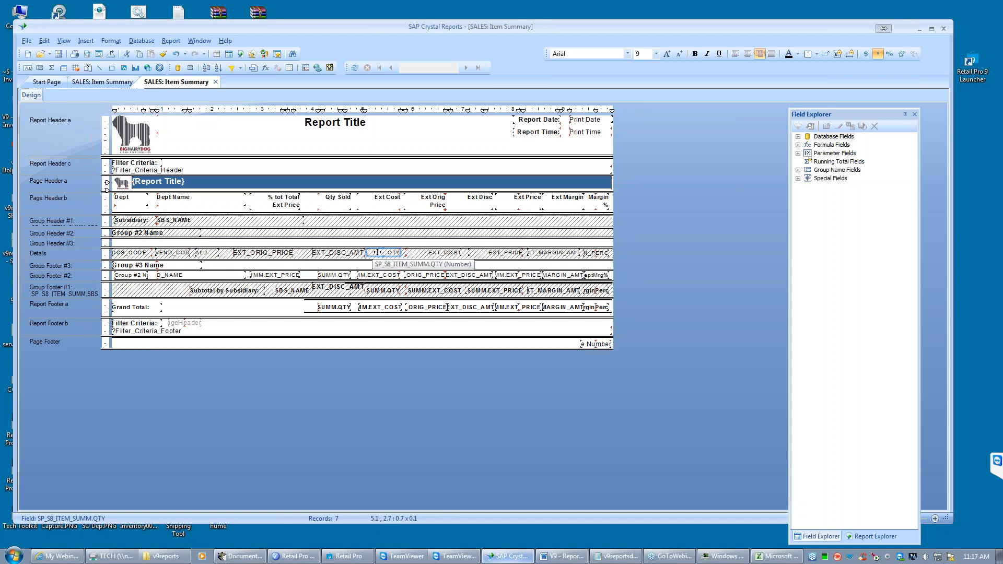
drag(342, 254, 287, 258)
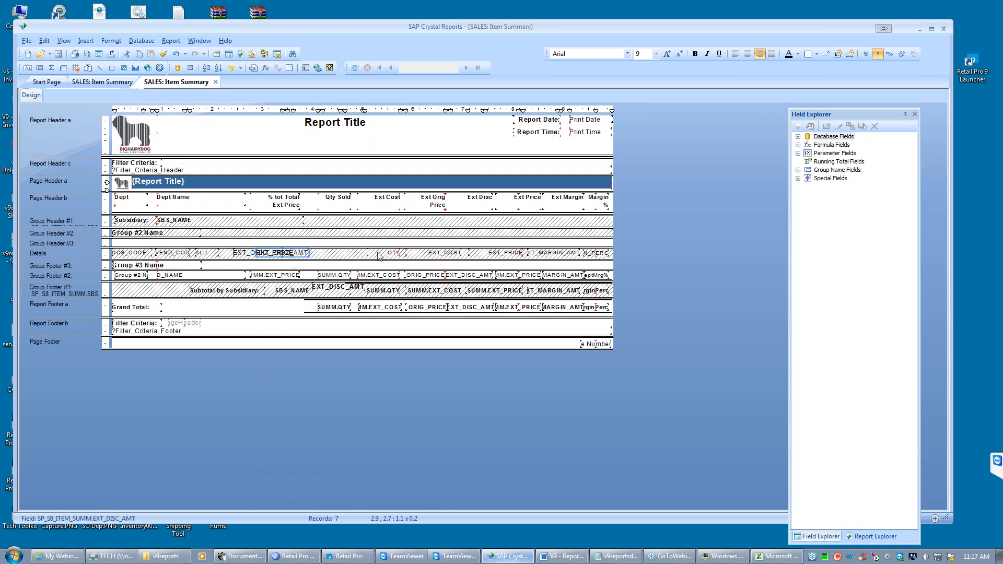
drag(375, 255, 331, 256)
drag(443, 255, 383, 257)
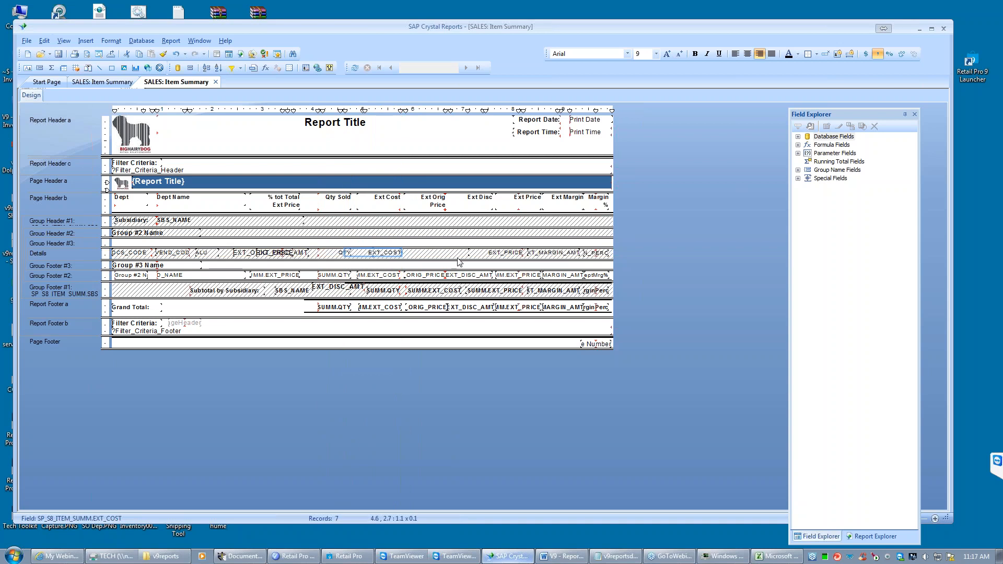
drag(291, 258, 443, 256)
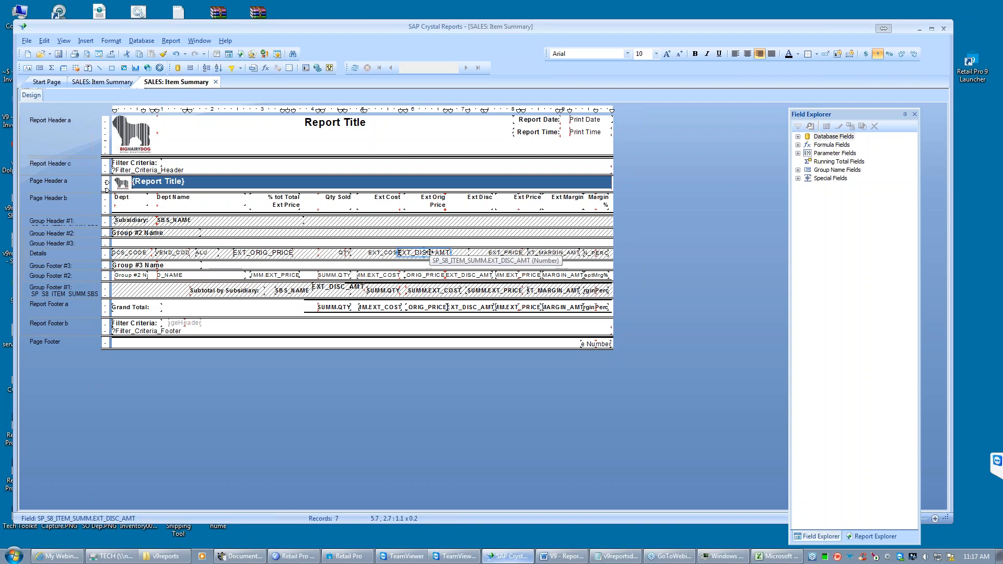
- Insert a Sum summary of the Details QTY field at Group #3: SP_S8_ITEM_SUMM.DCS_CODE
click(330, 254)
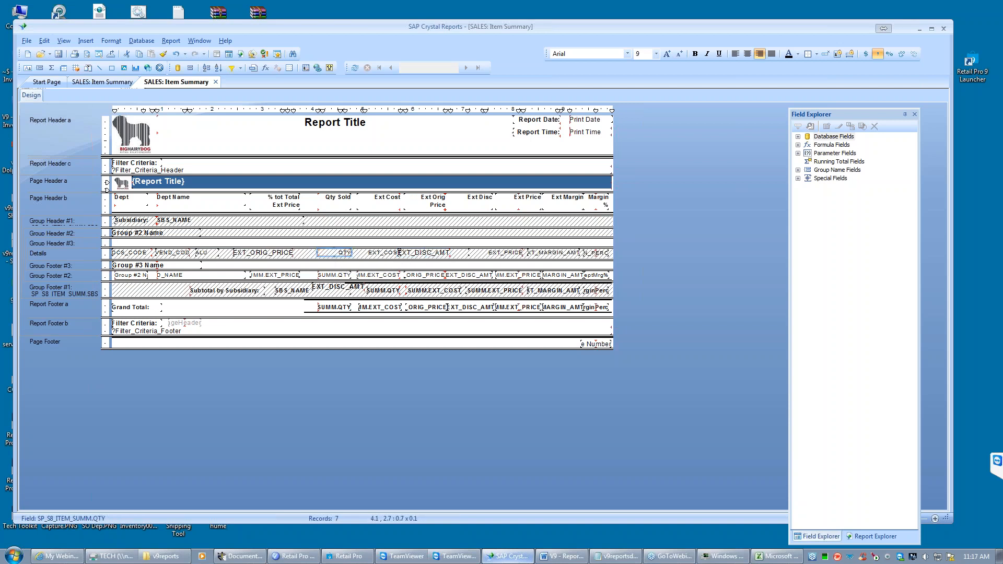
right_click(331, 253)
mouse_move(429, 413)
click(484, 412)
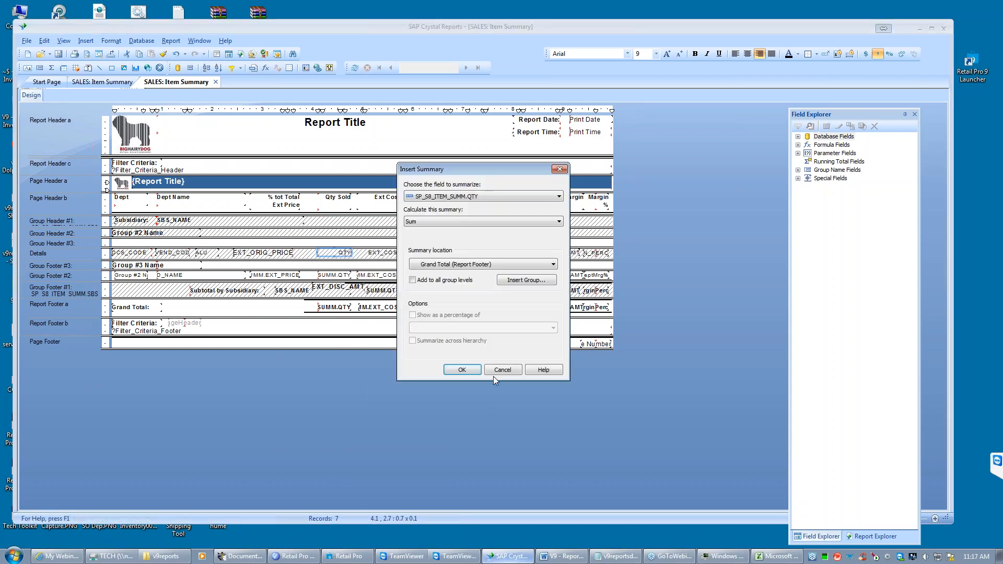
click(479, 265)
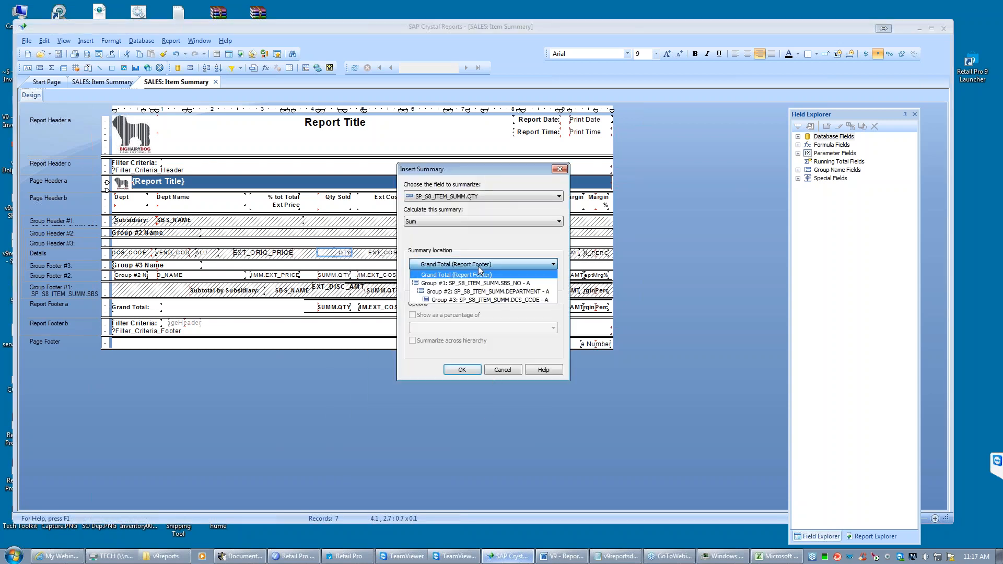
click(494, 300)
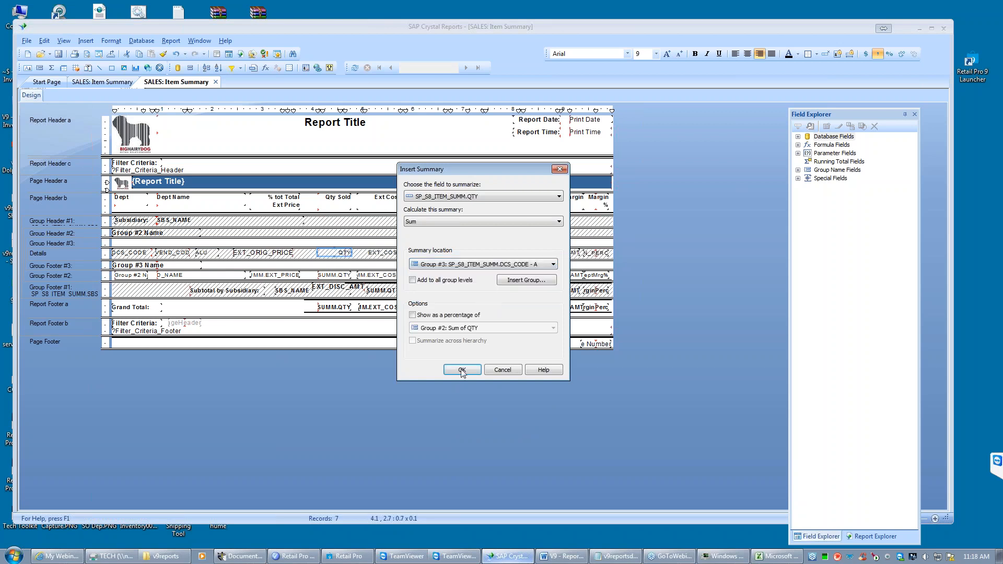
click(462, 370)
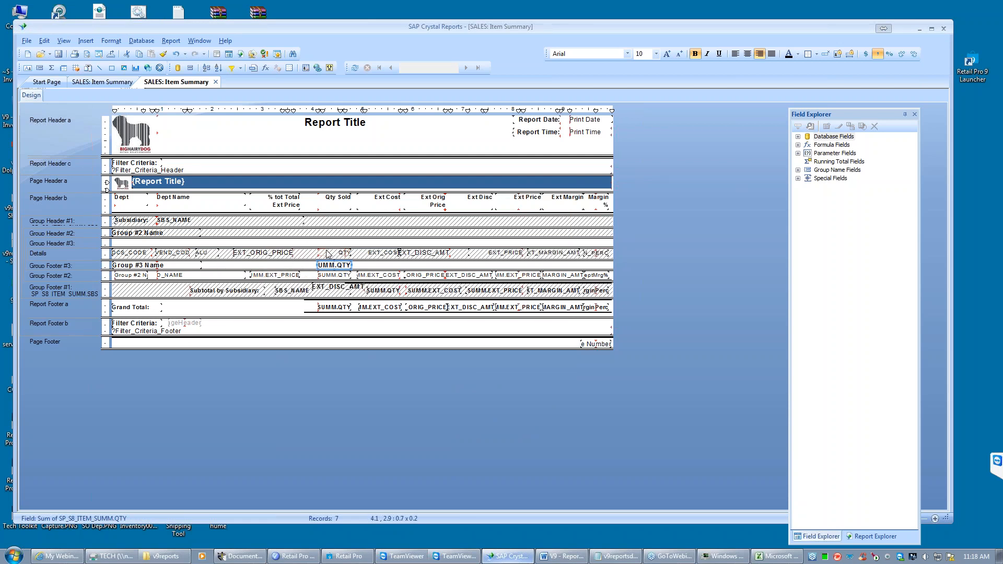
- Insert a Sum summary of the Details EXT_COST field at Group #3: SP_S8_ITEM_SUMM.DCS_CODE
right_click(381, 253)
mouse_move(441, 412)
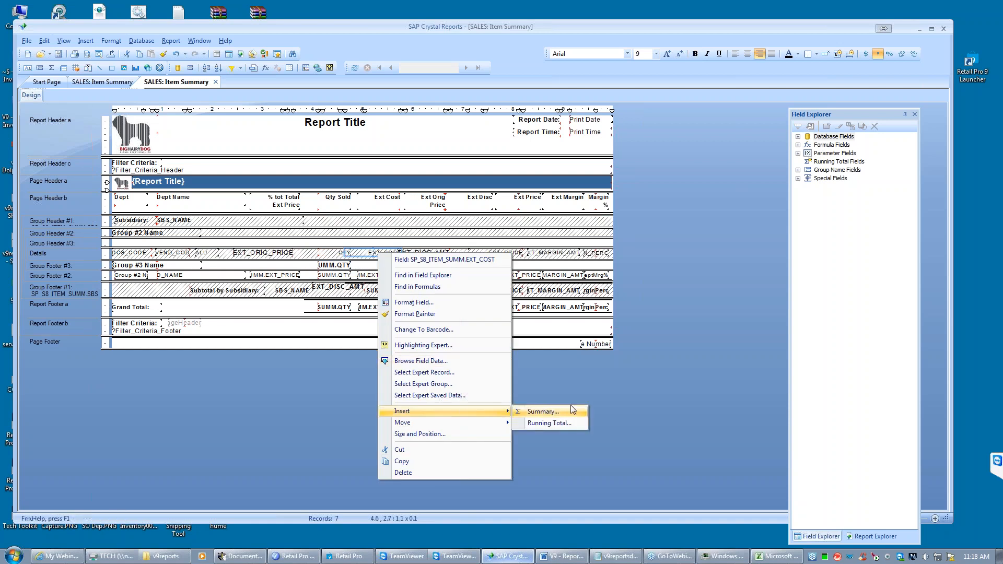
click(544, 412)
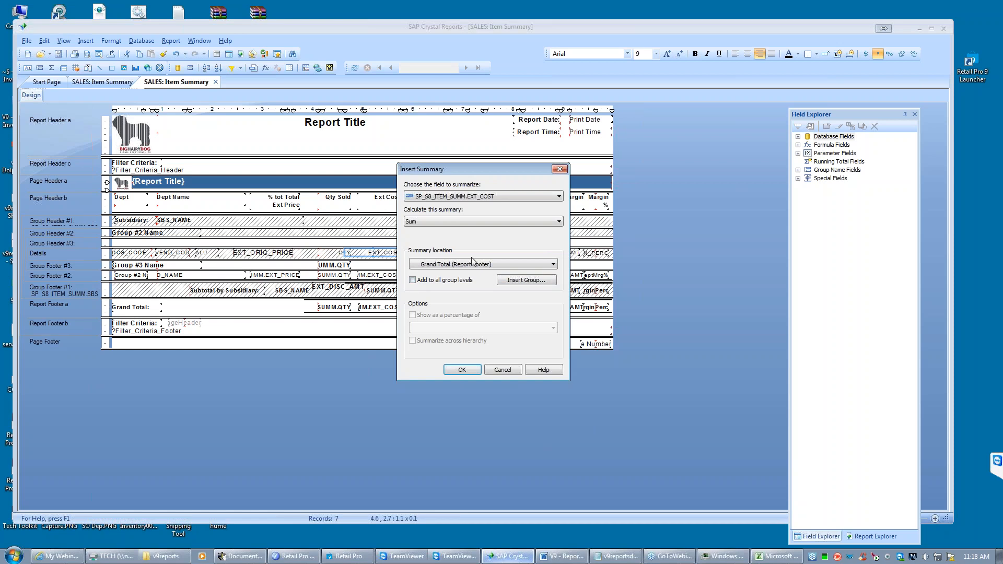
click(551, 268)
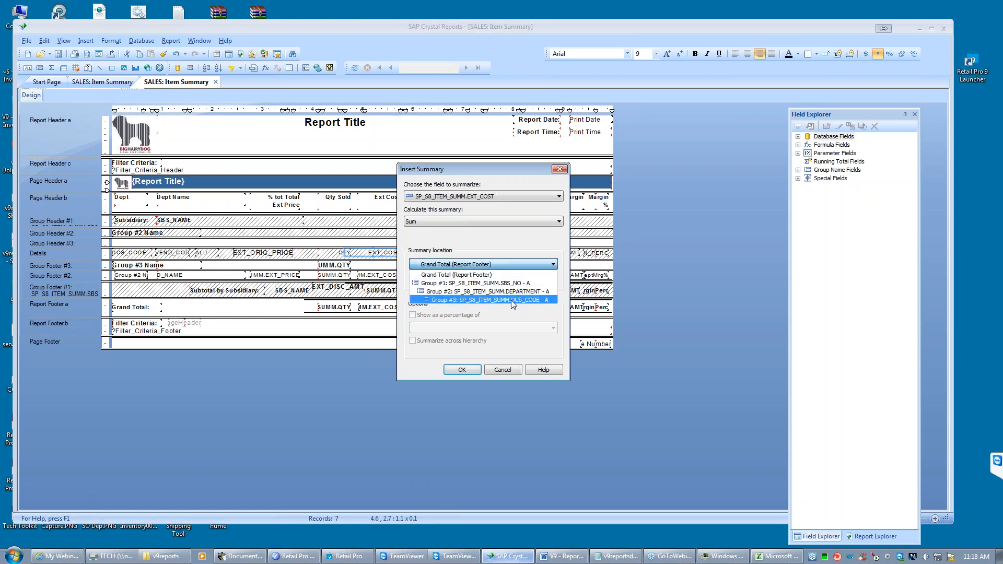
click(511, 299)
click(461, 369)
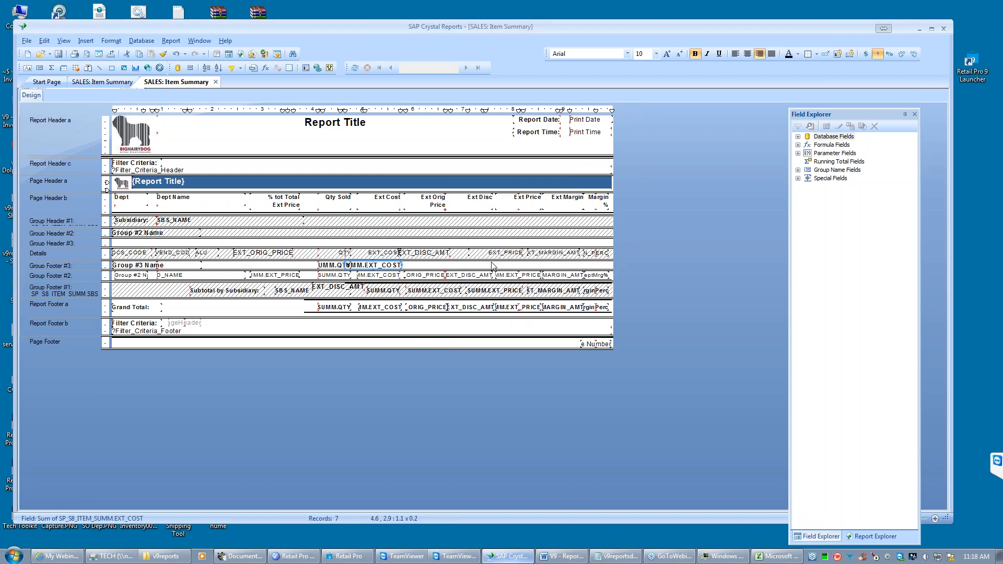
- Insert a Sum summary of EXT_PRICE at Group #3 (DCS_CODE) and shift it to line up with the Ext Price column
right_click(486, 259)
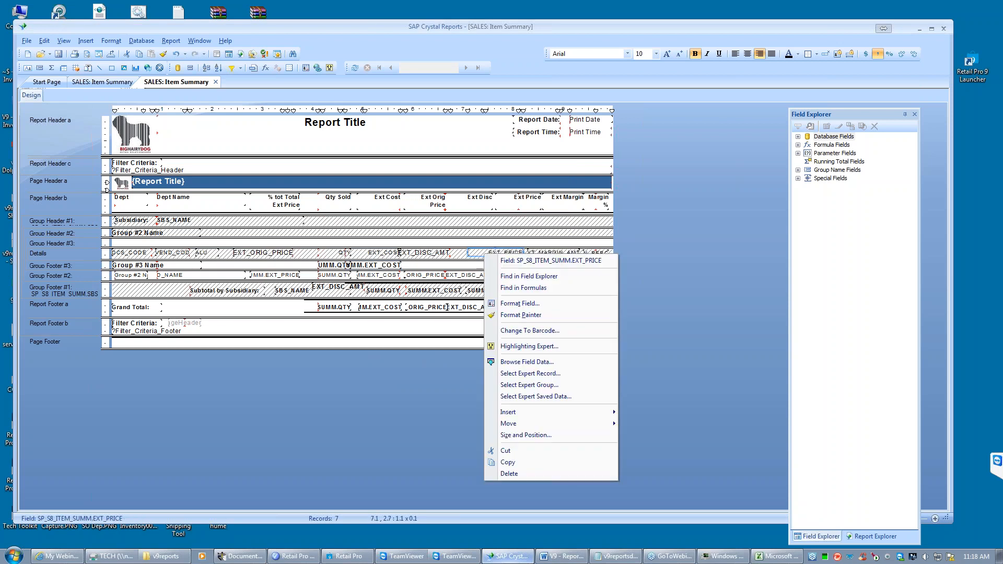
mouse_move(517, 412)
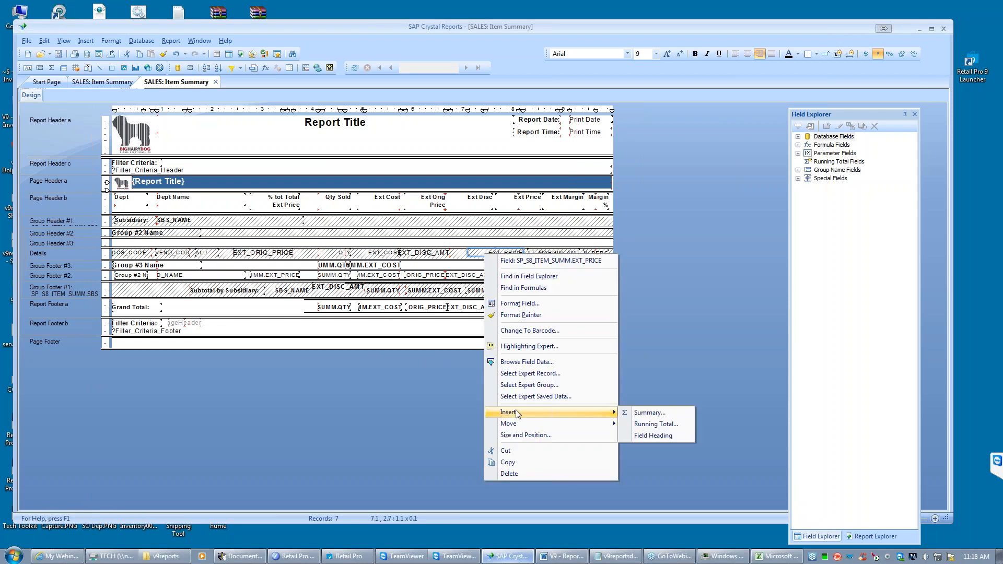
click(651, 412)
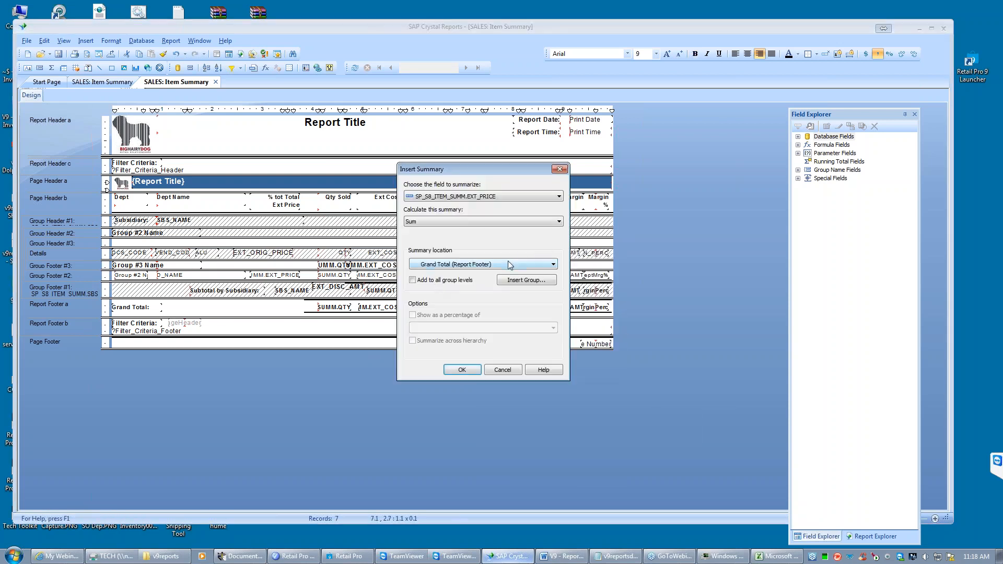
click(553, 265)
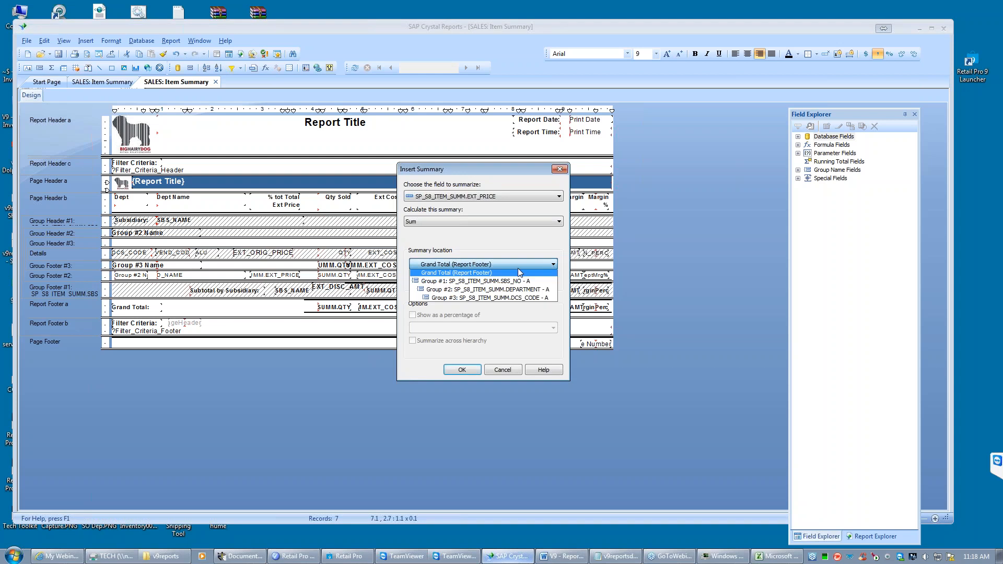
click(510, 298)
click(462, 370)
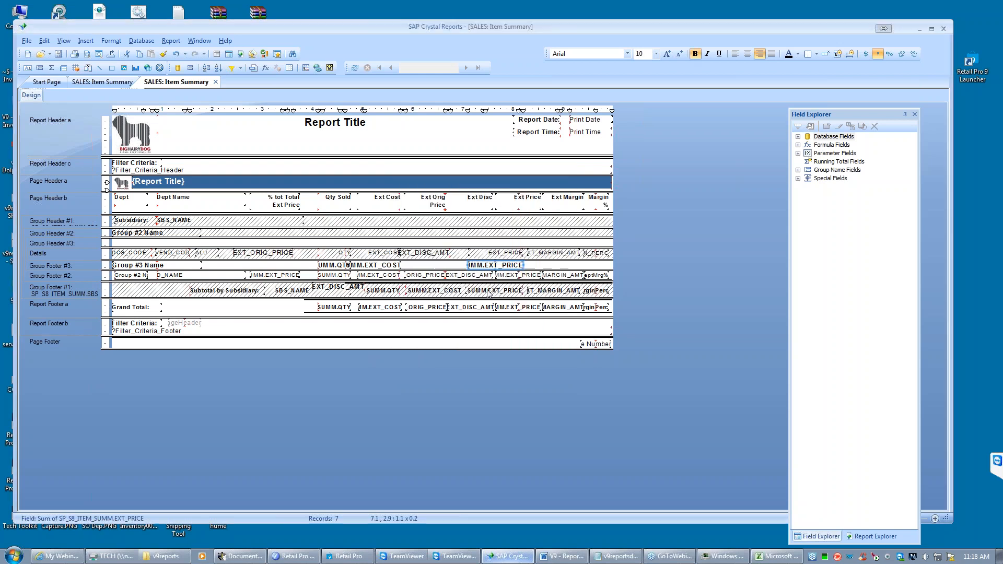
mouse_move(522, 265)
mouse_down()
mouse_move(486, 269)
mouse_move(538, 267)
mouse_up()
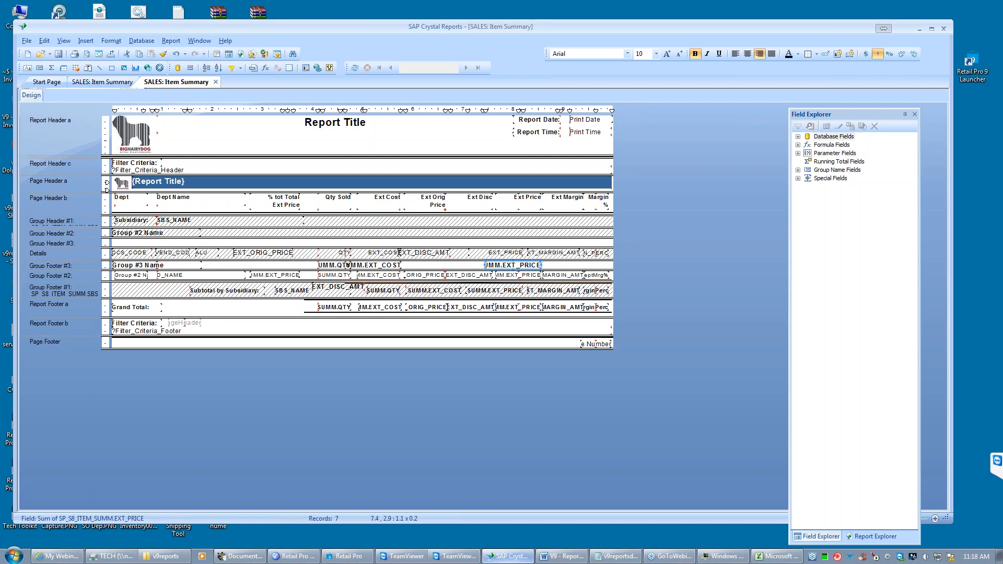
- Format all objects in Group Footer #3 with Regular style and font size 9
right_click(83, 268)
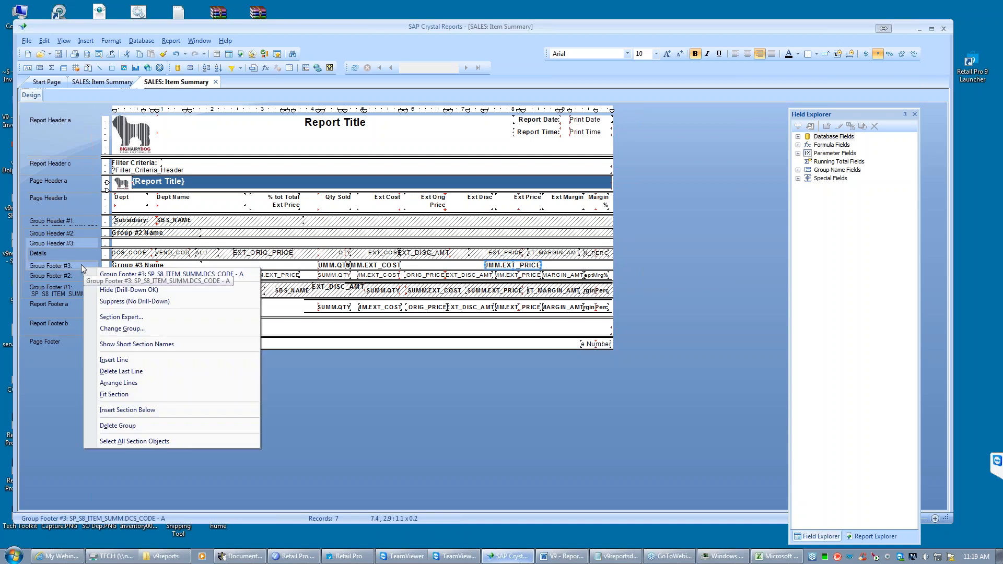
click(137, 442)
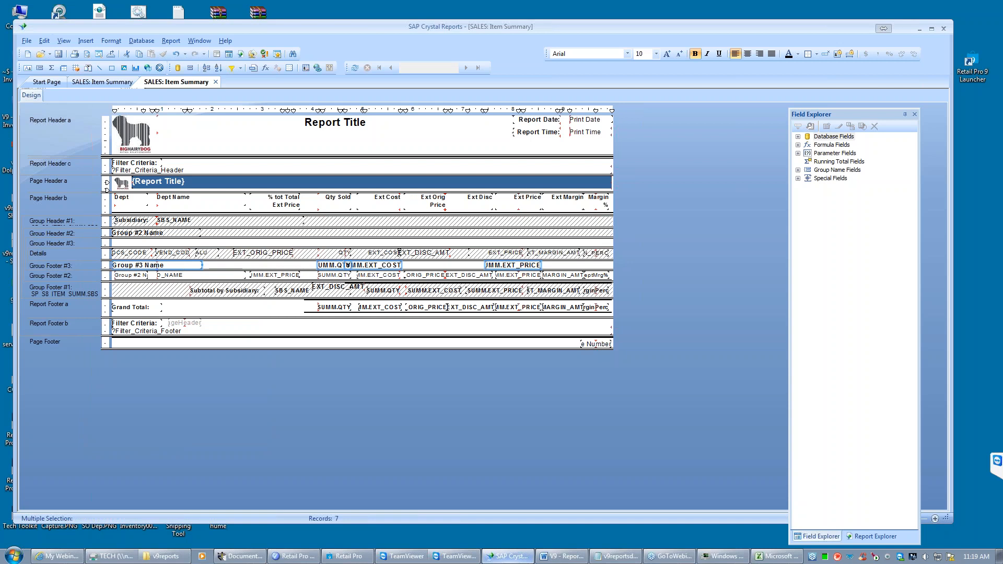
right_click(184, 267)
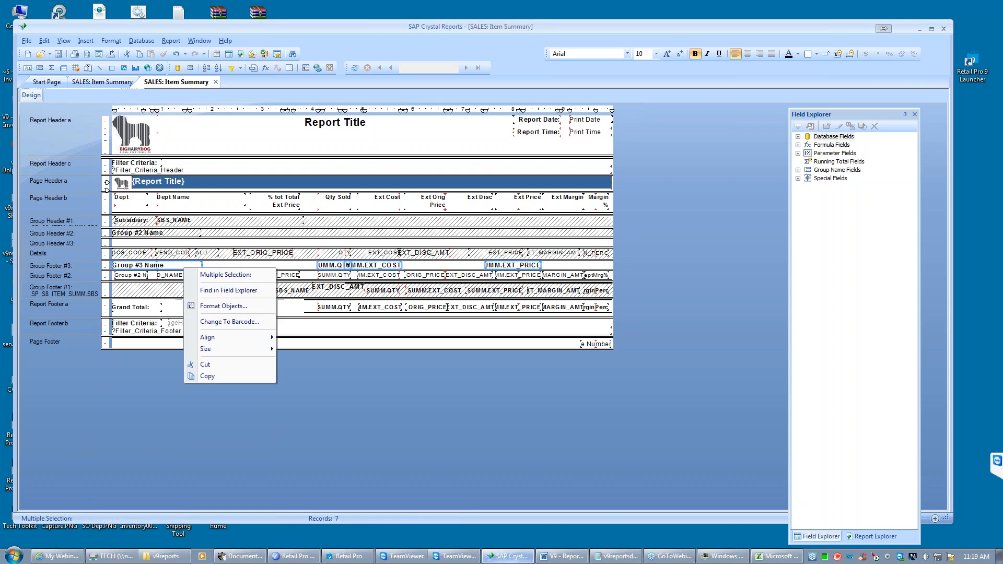
click(224, 307)
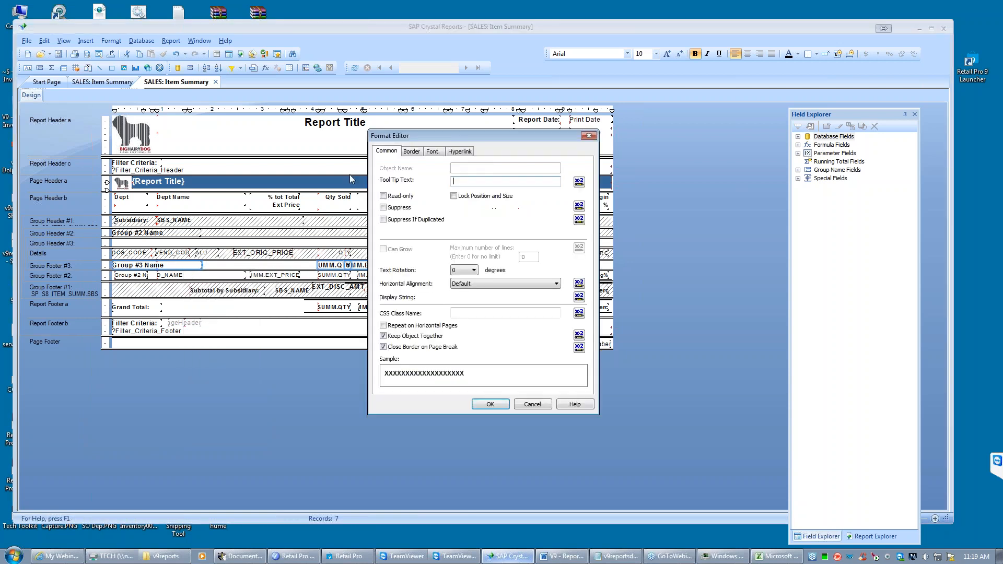
click(432, 151)
click(460, 197)
click(441, 214)
click(473, 183)
click(448, 193)
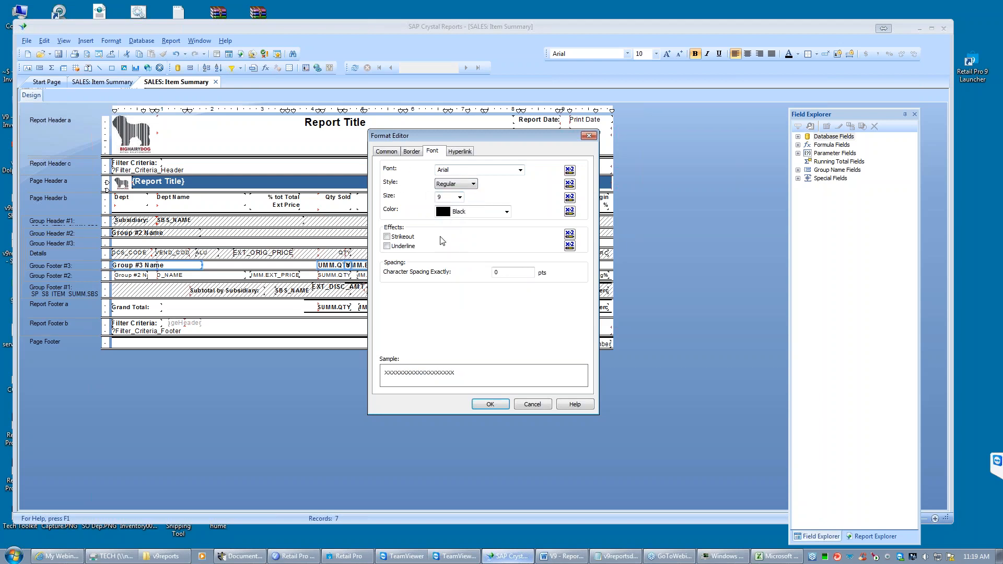
click(490, 404)
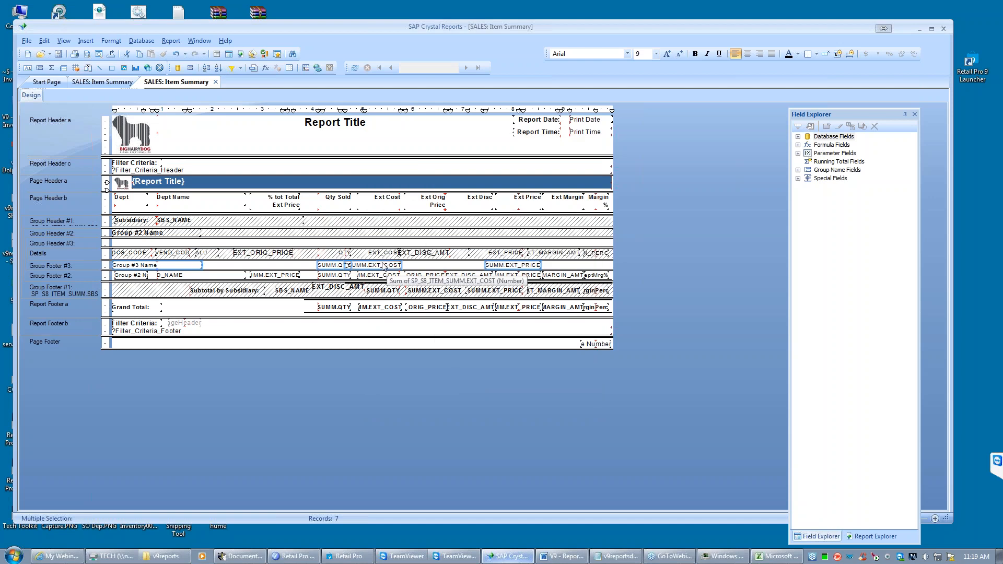
- Set the number format of the QTY sum in Group Footer #3 to -1,123
click(331, 265)
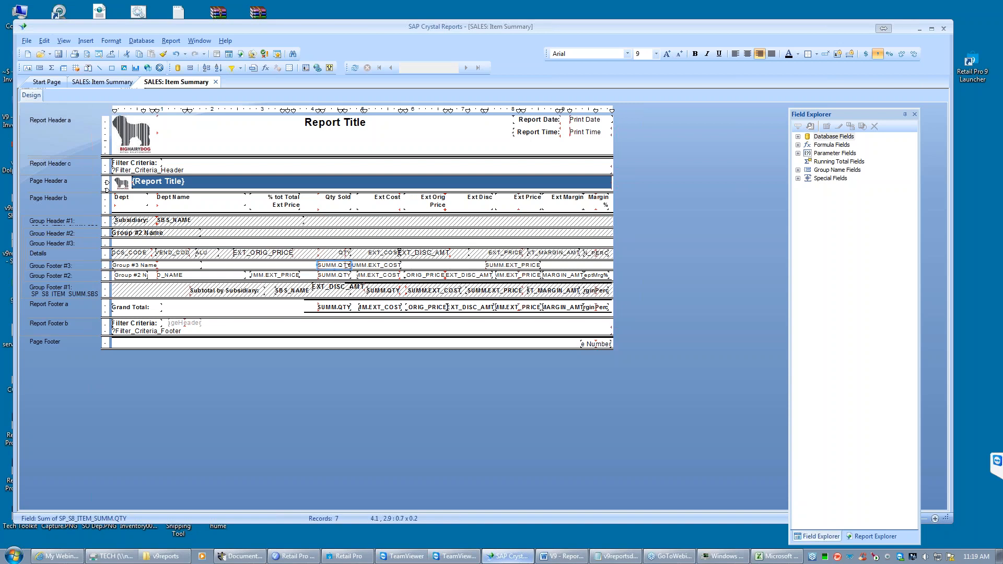
right_click(330, 265)
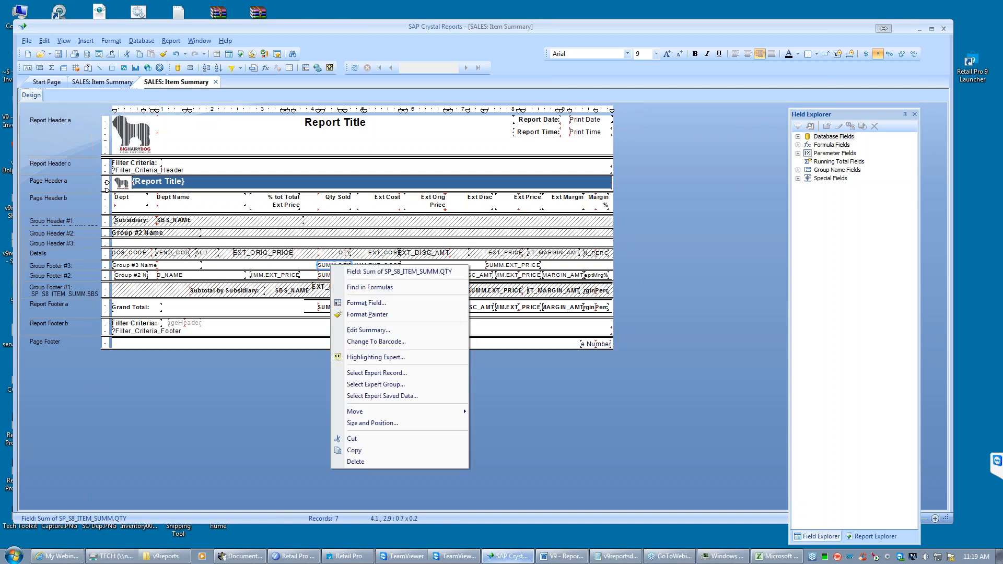
click(389, 303)
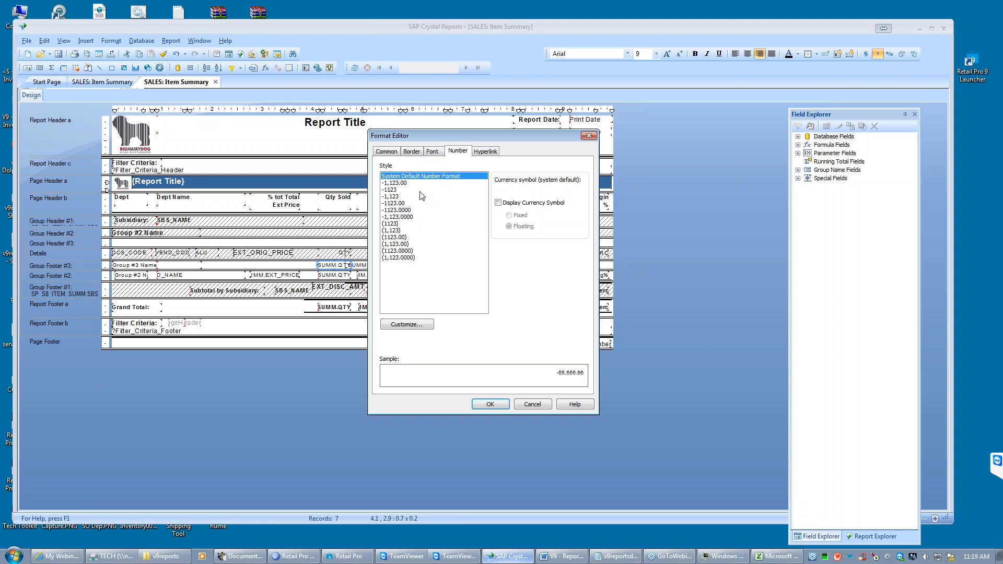
click(394, 190)
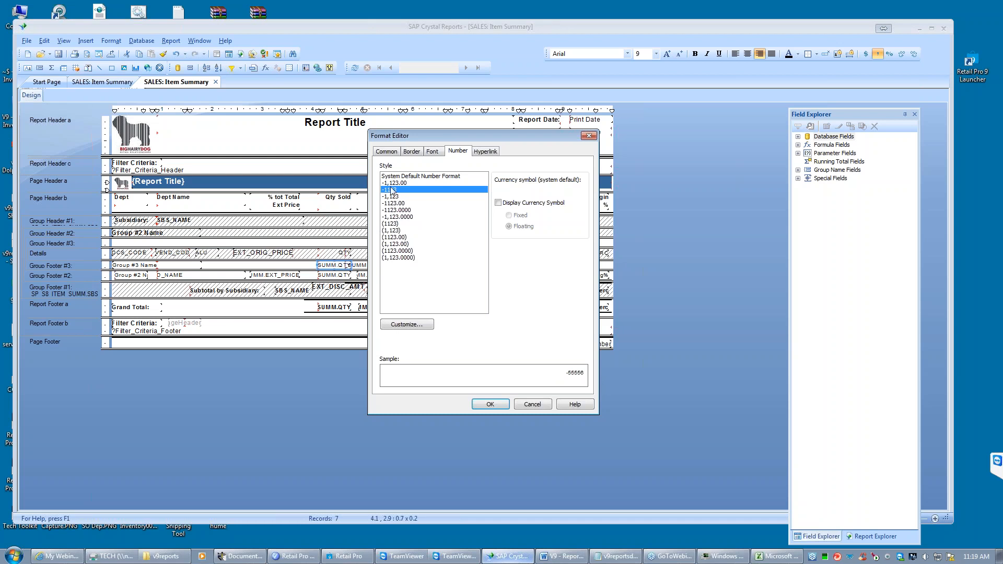
click(399, 198)
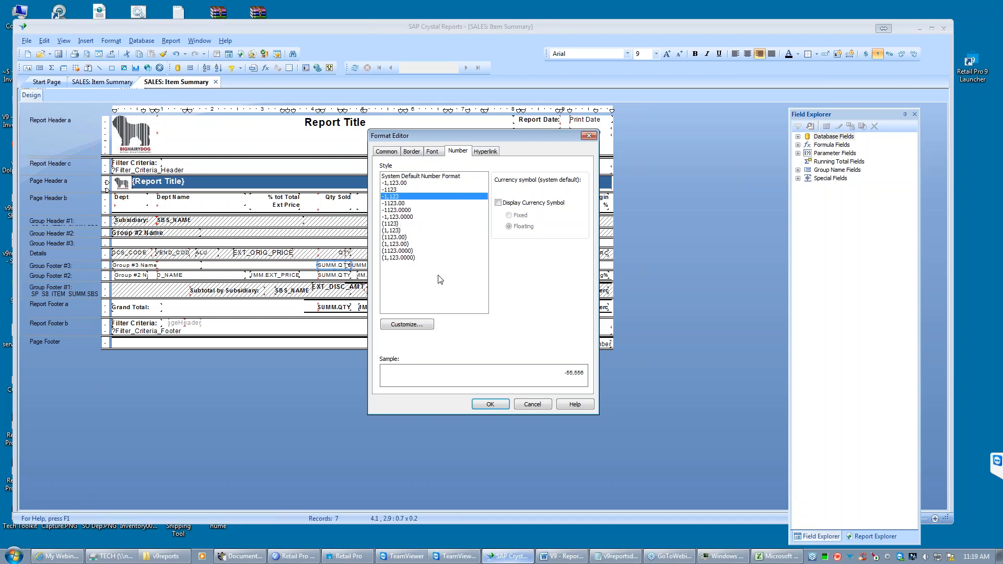
click(491, 405)
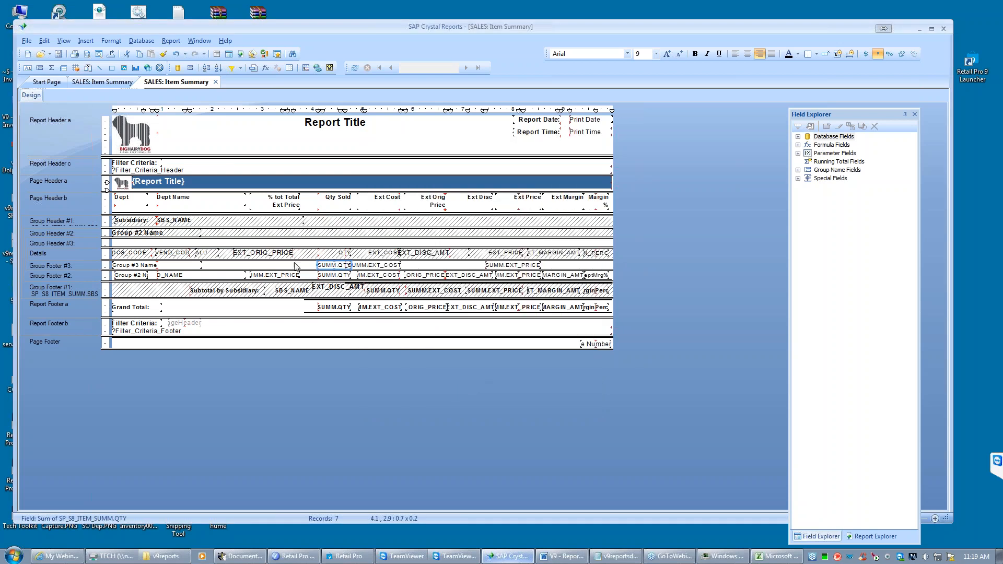
- Save the report and start a preview, entering 1 for V_DEST_SBS_NO and 1 for v_EMPL_ID
click(58, 54)
click(87, 54)
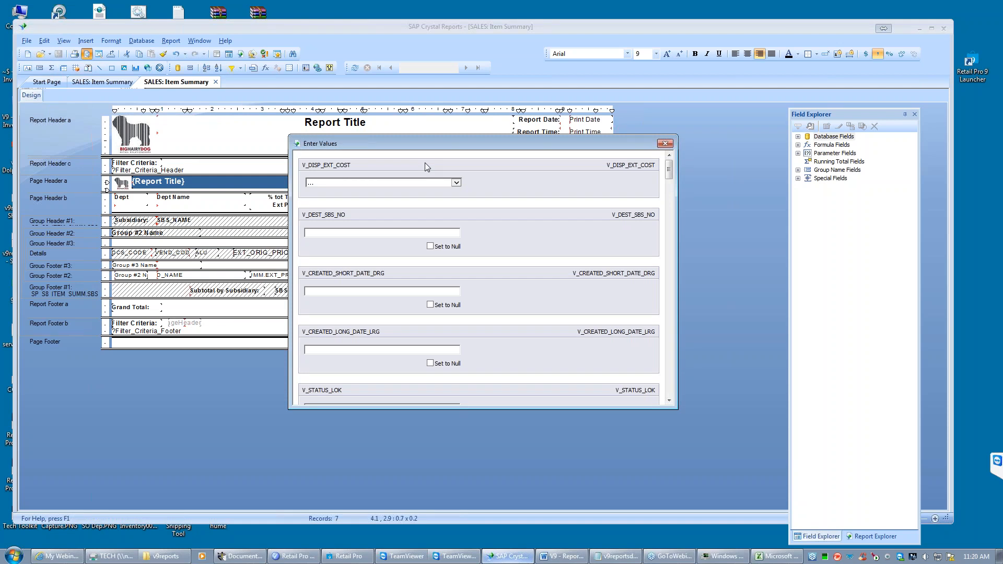
key(Return)
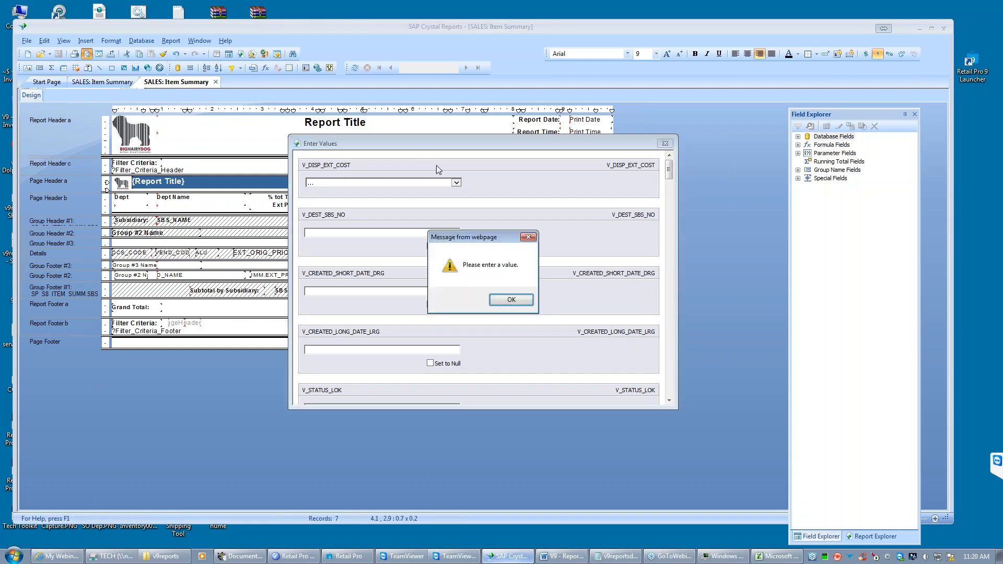
click(514, 298)
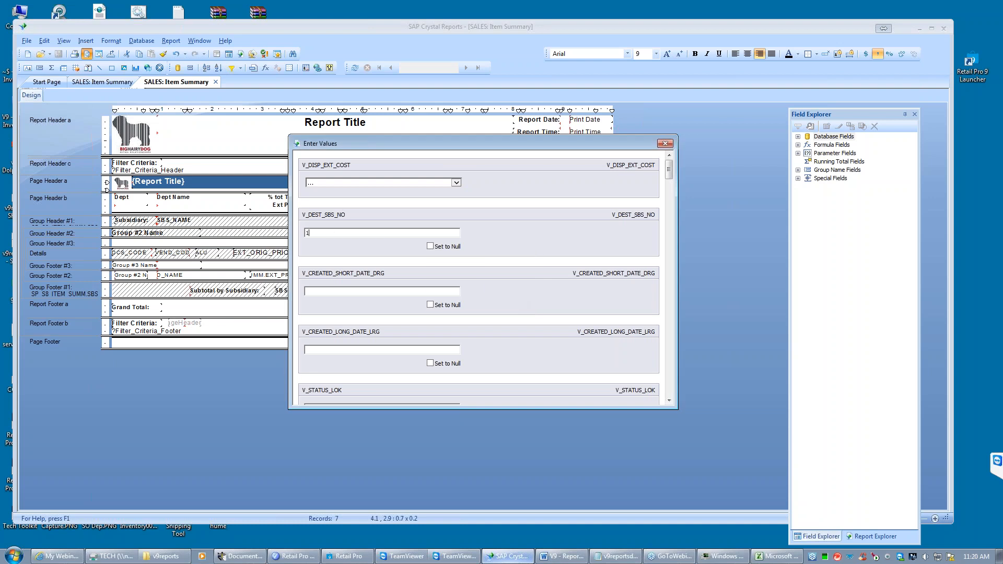
key(Return)
key(Return)
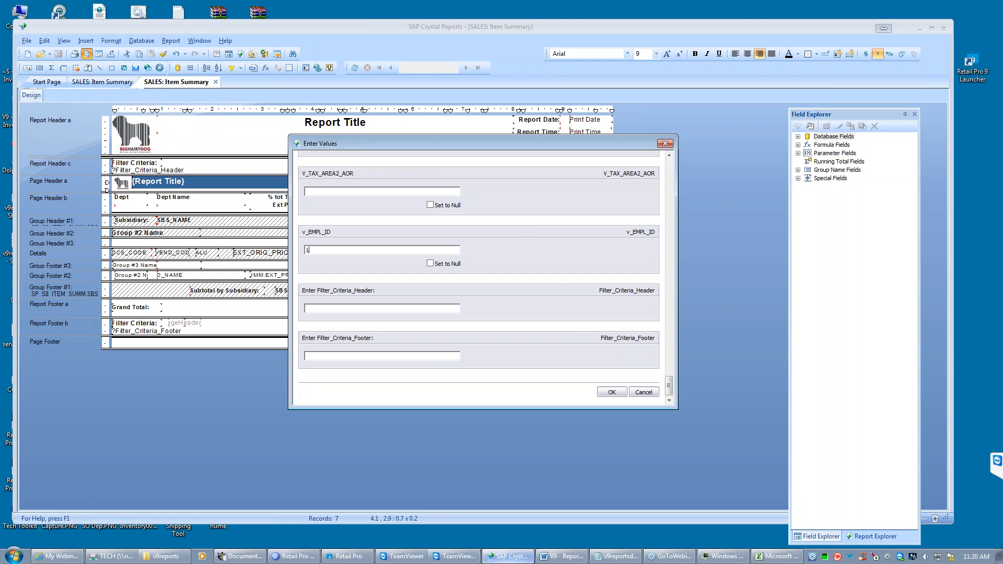
key(Return)
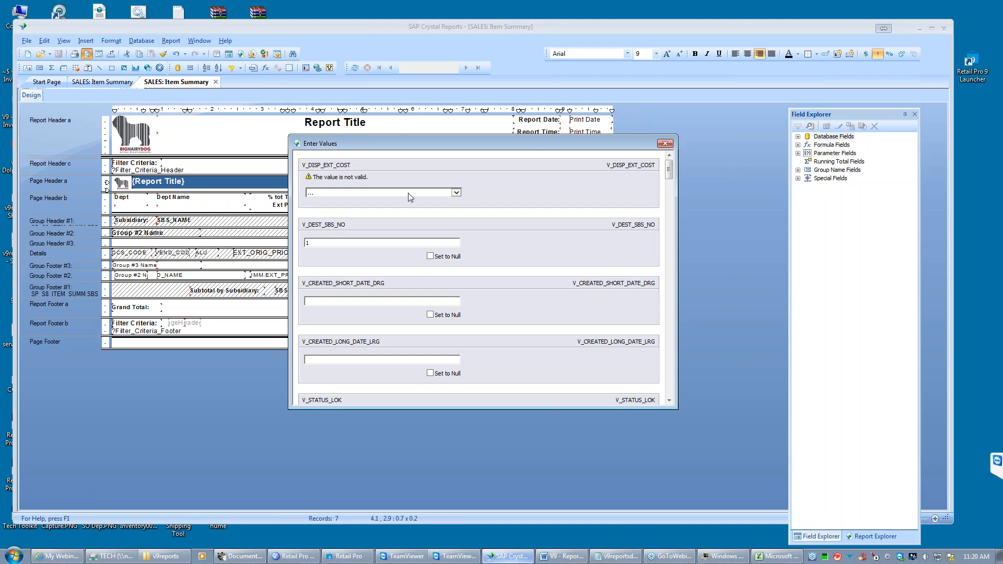
- Set the V_DISP_EXT_COST parameter to False and generate the report preview
click(455, 193)
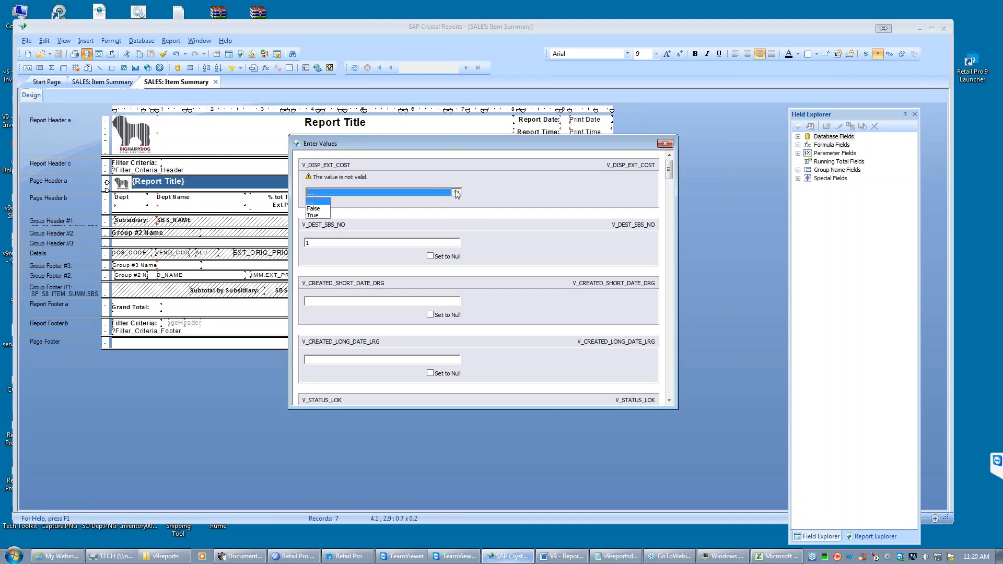
click(316, 216)
click(456, 192)
click(314, 209)
key(Return)
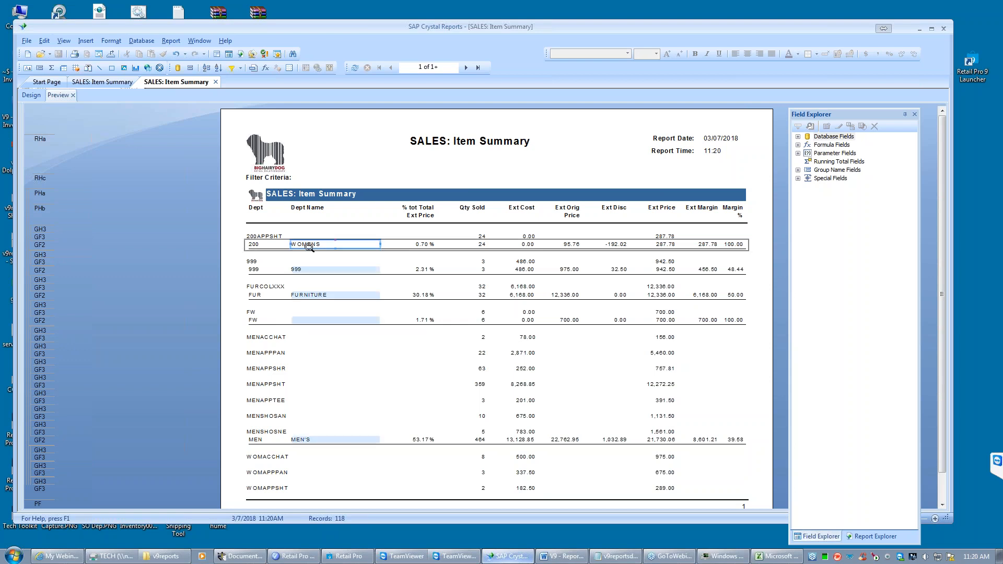
- Check the department rows in the preview and hide the Group Header #3 section in the design with drill-down allowed
click(304, 269)
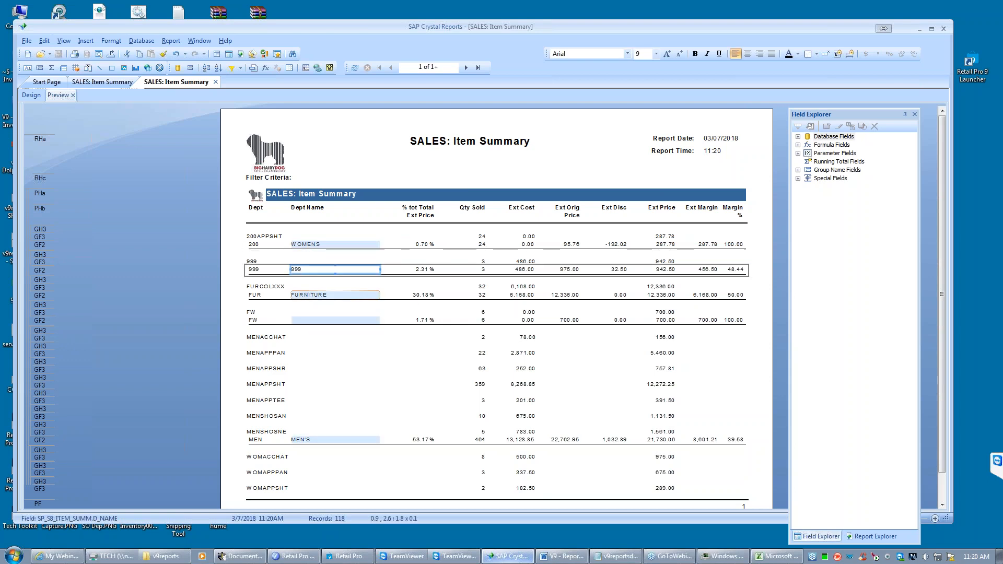
click(311, 295)
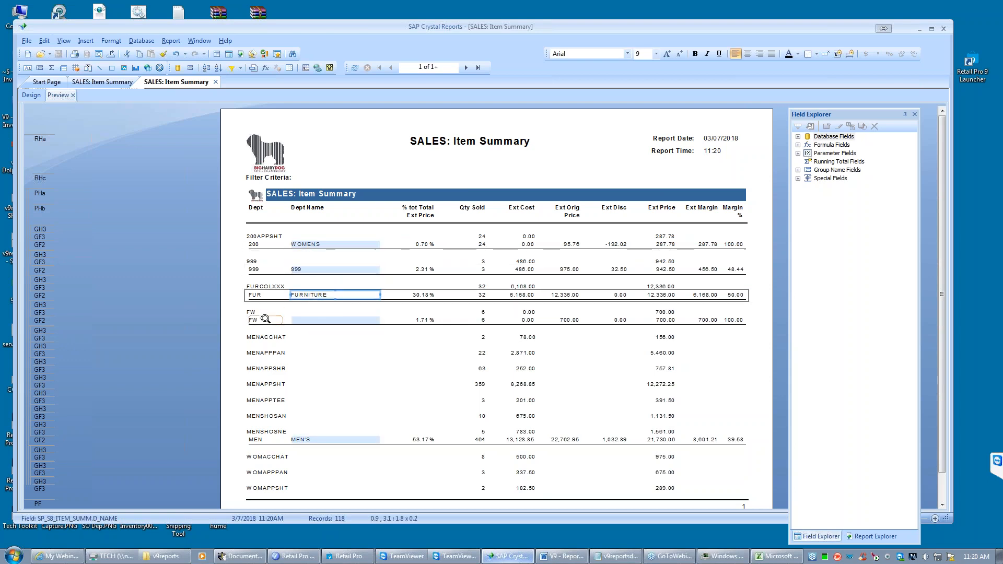
click(319, 321)
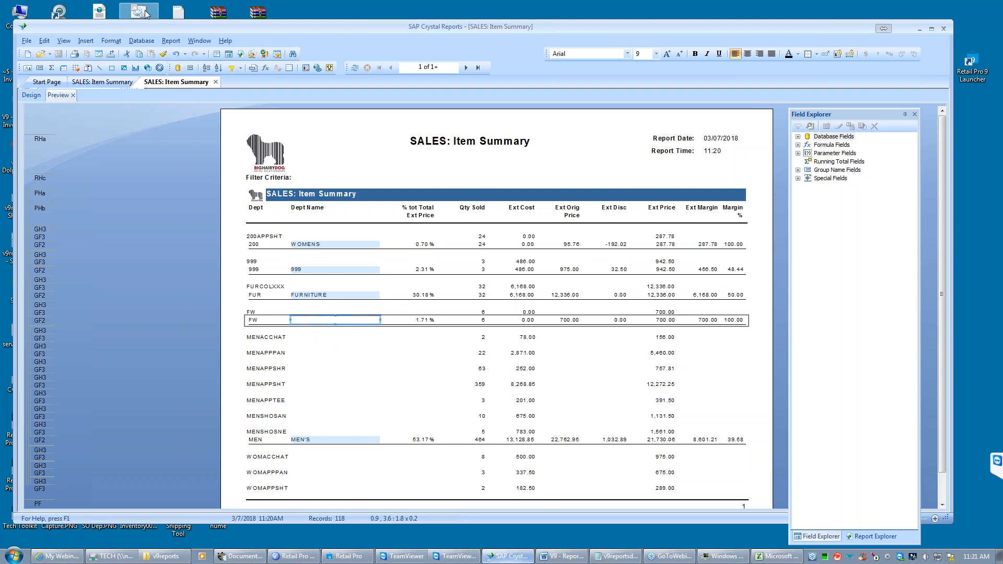
click(29, 96)
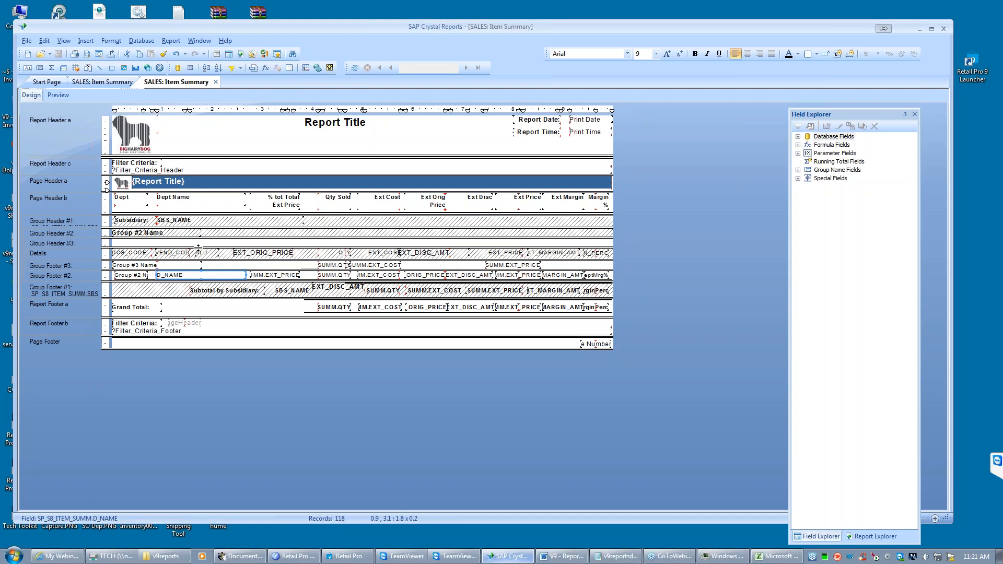
right_click(78, 244)
click(115, 267)
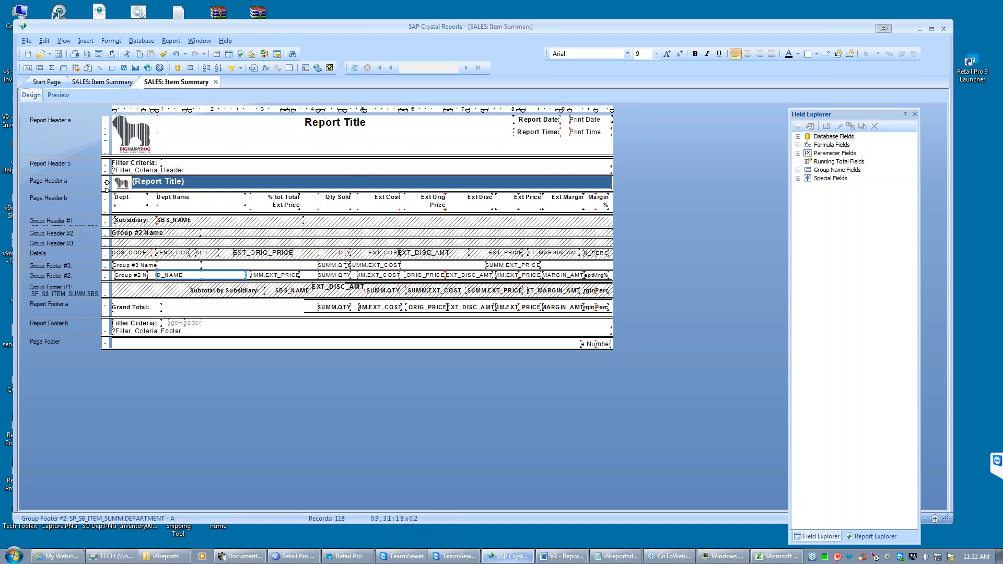
- Change Group #2 to group by SP_S8_ITEM_SUMM.VEND_CODE in ascending order
right_click(78, 278)
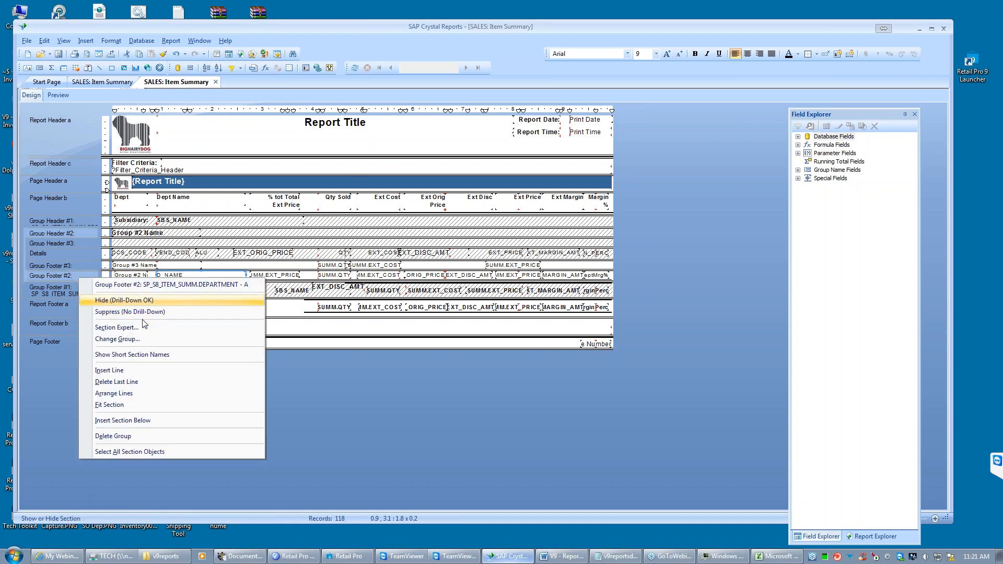
click(125, 339)
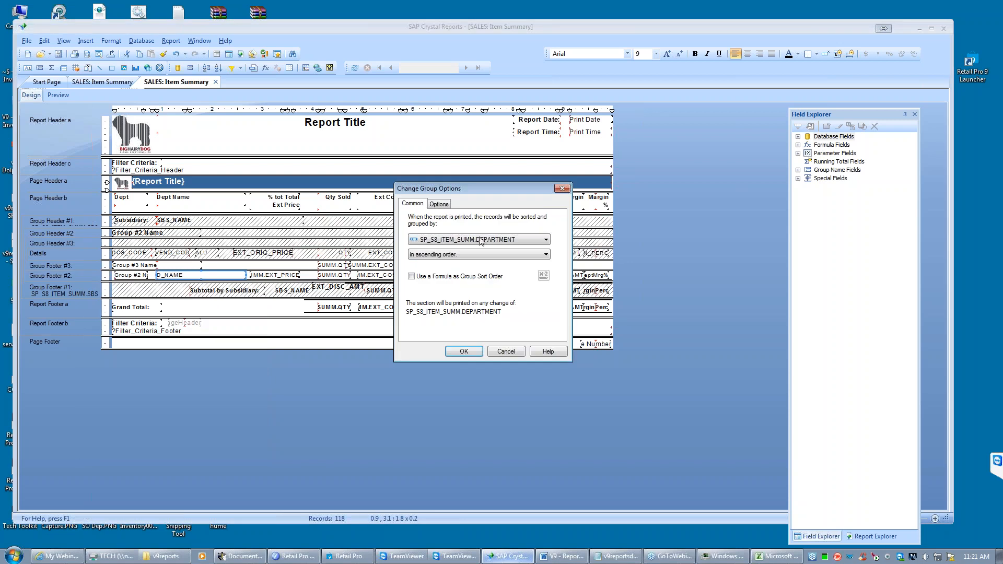
click(546, 240)
drag(544, 267, 545, 256)
click(485, 267)
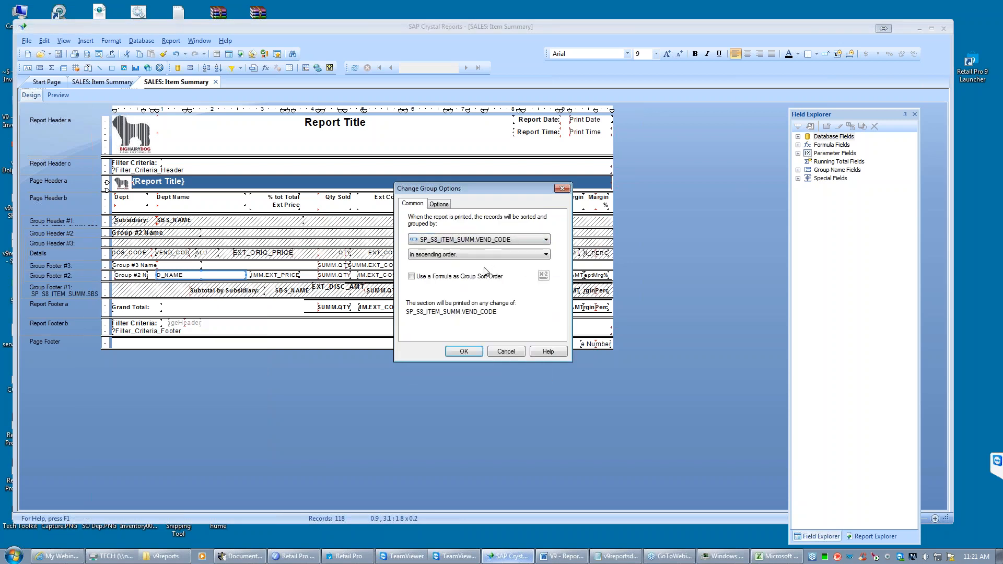
click(463, 352)
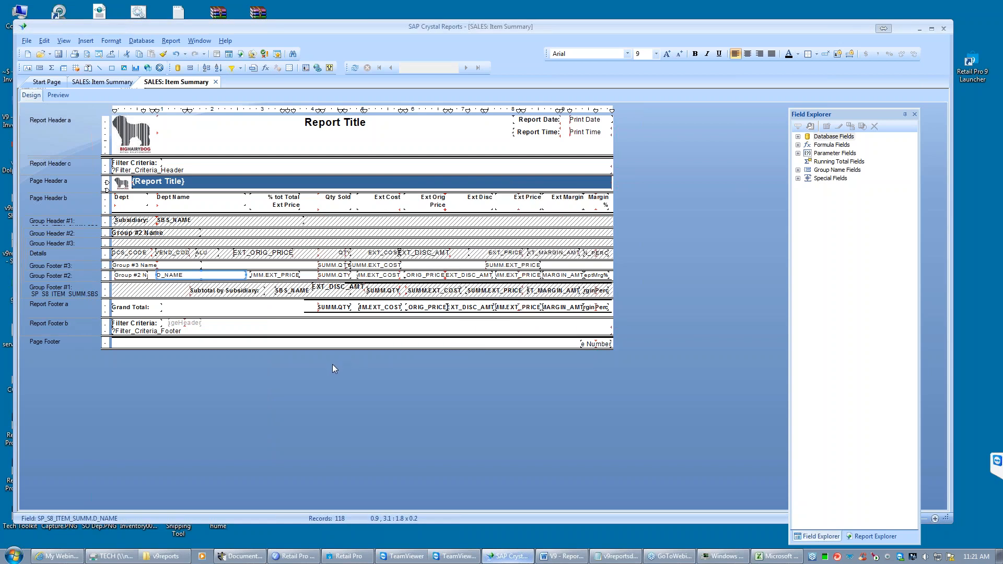
- Compare the margin percent fields in Details and Group Footer #2 with the report's formula fields
click(599, 277)
key(ctrl+r)
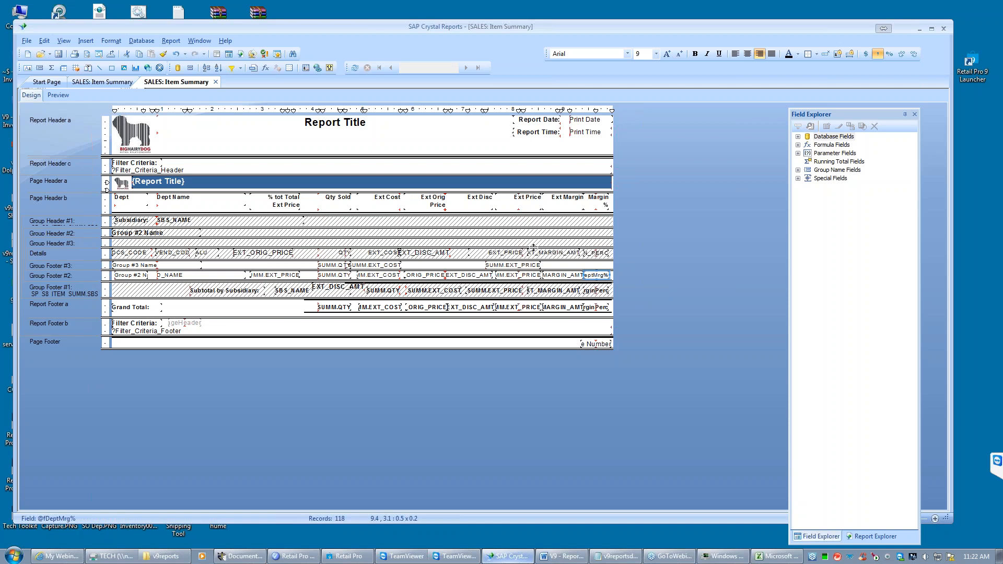
click(798, 144)
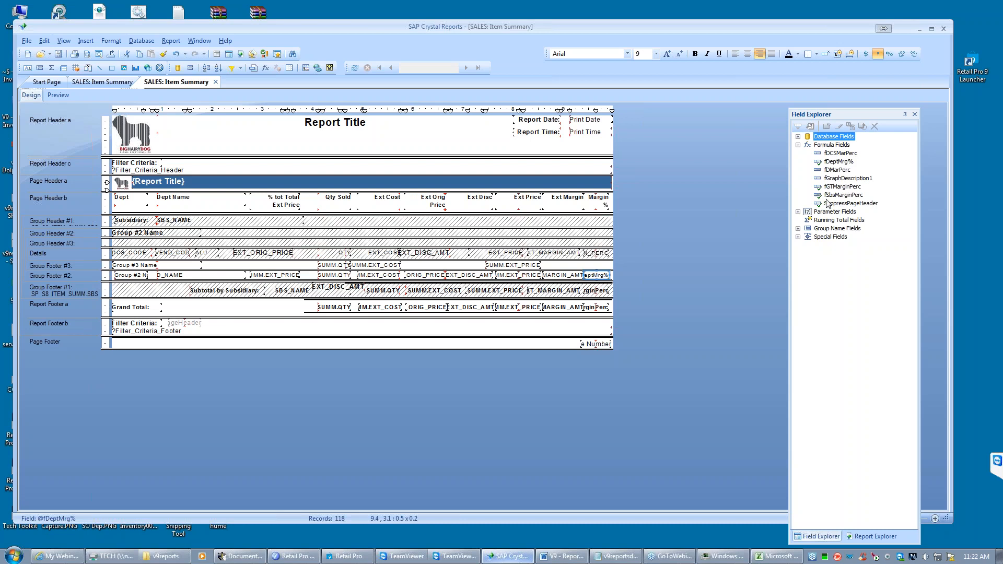
click(593, 273)
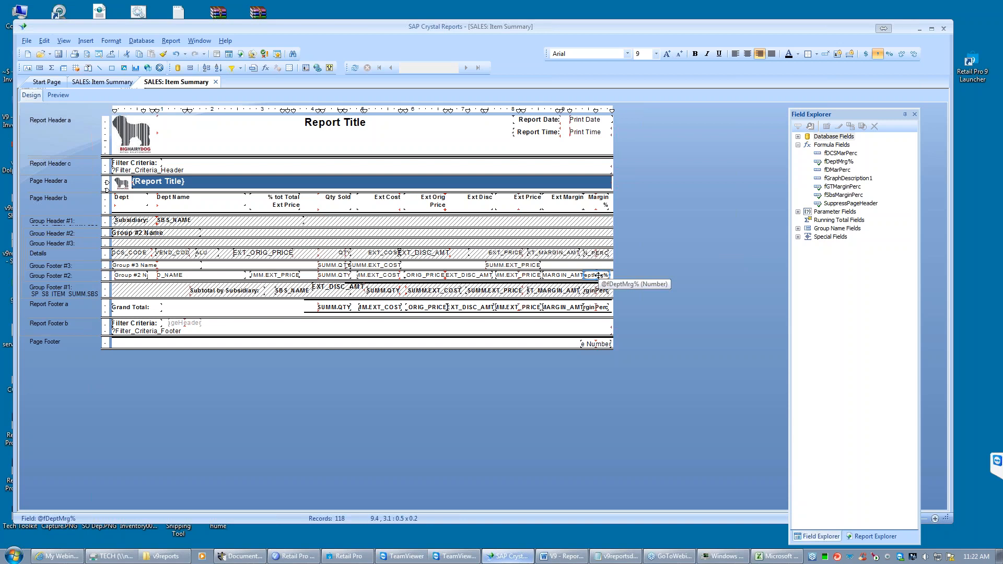
click(595, 254)
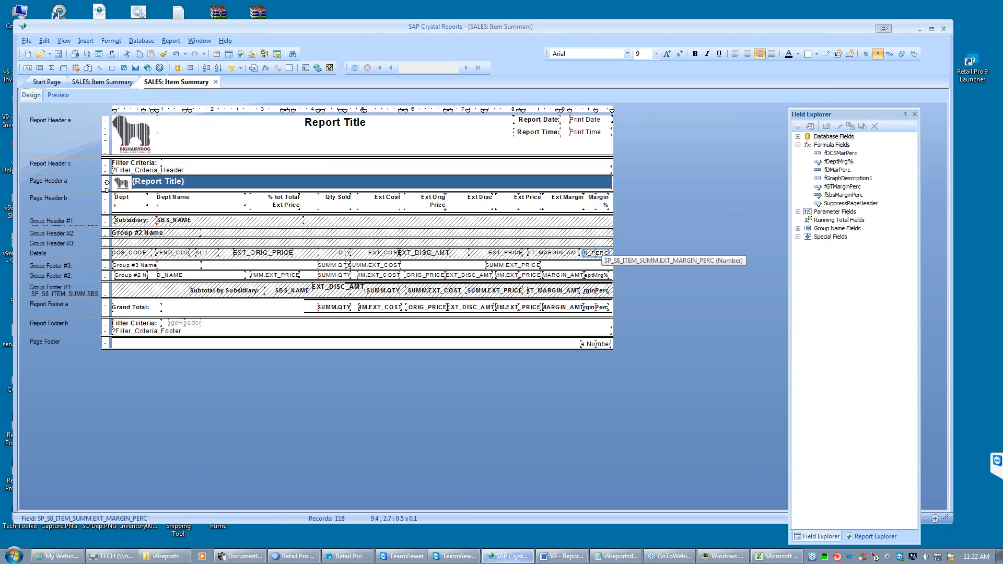
click(593, 275)
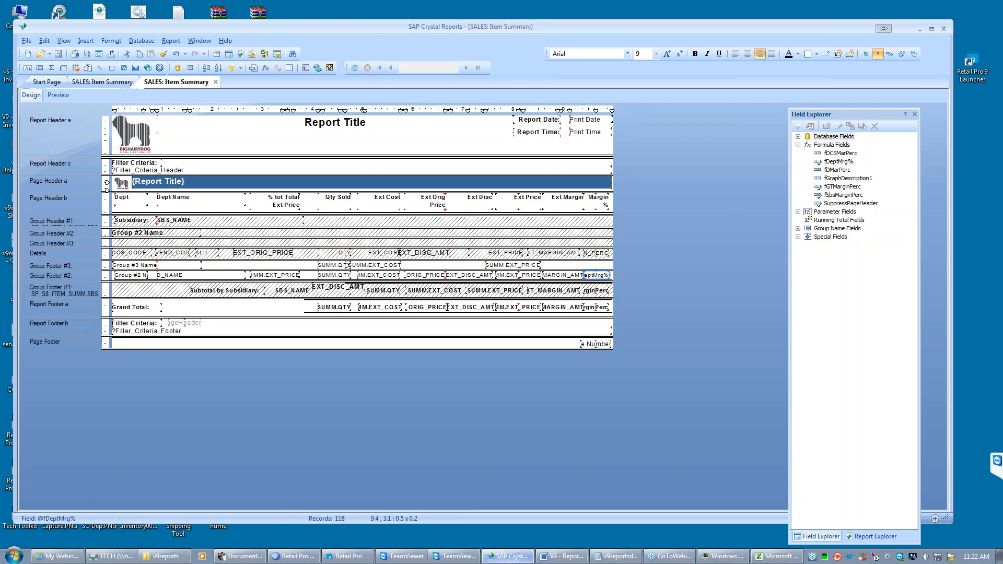
- Review the complete fDeptMrg% formula in the Formula Editor, then save and close it
click(840, 162)
double_click(840, 161)
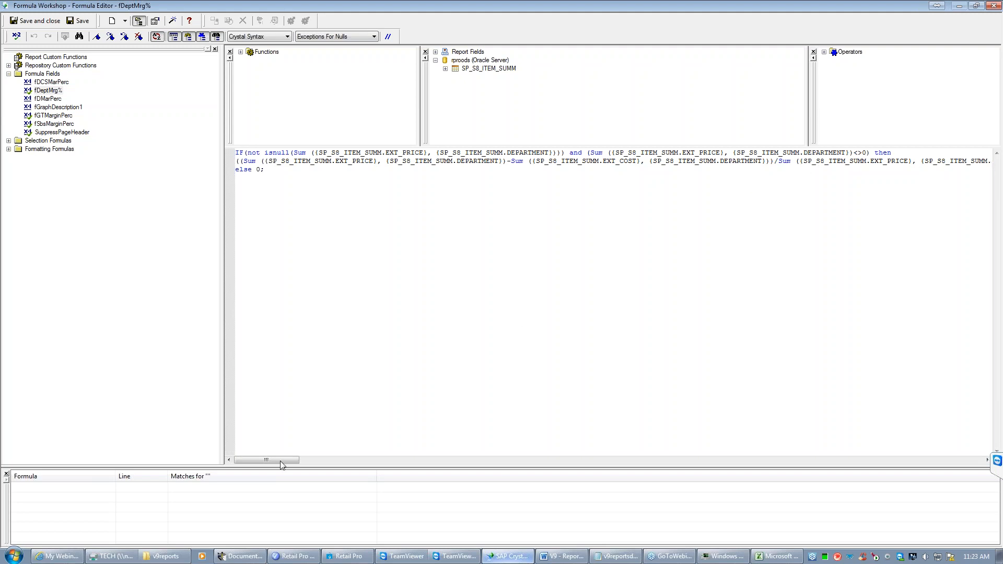
drag(280, 459, 329, 459)
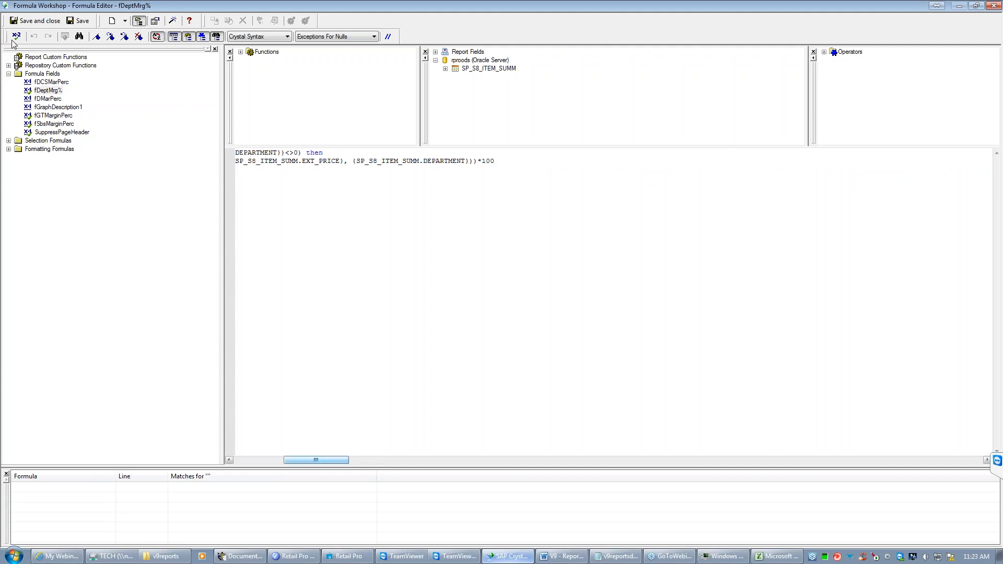
click(34, 20)
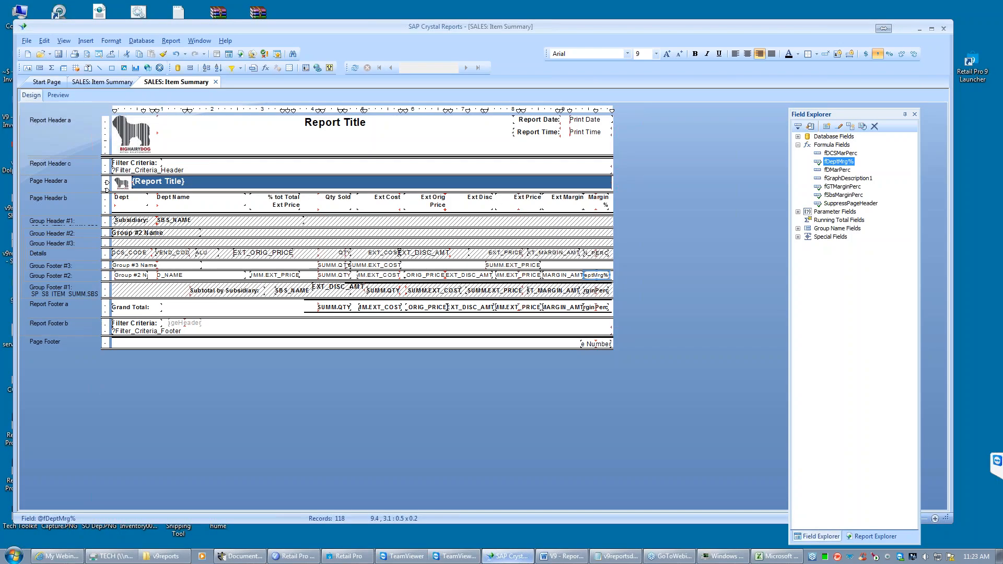
- Expand the database fields to show the columns available in SP_S8_ITEM_SUMM
click(703, 224)
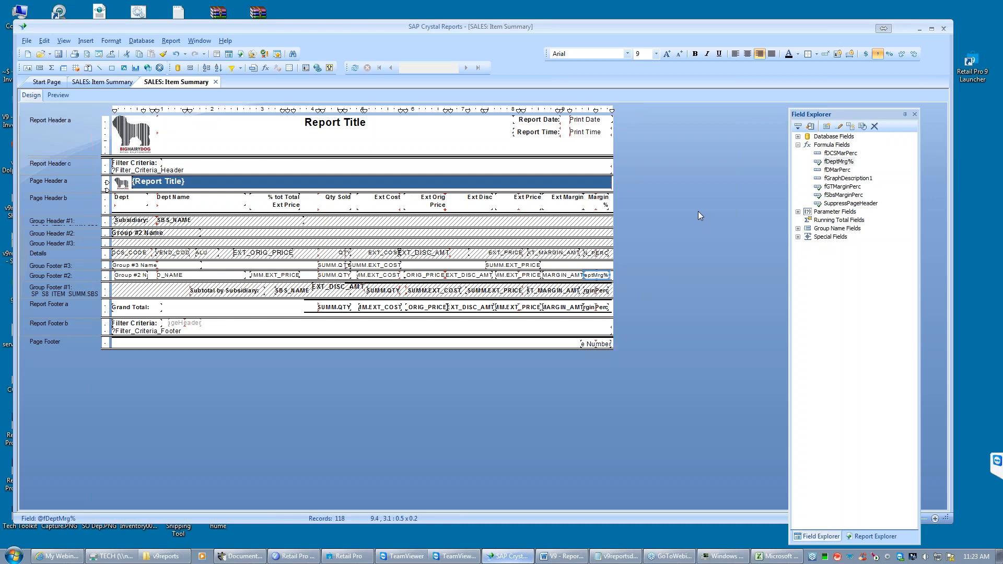
click(797, 136)
click(808, 144)
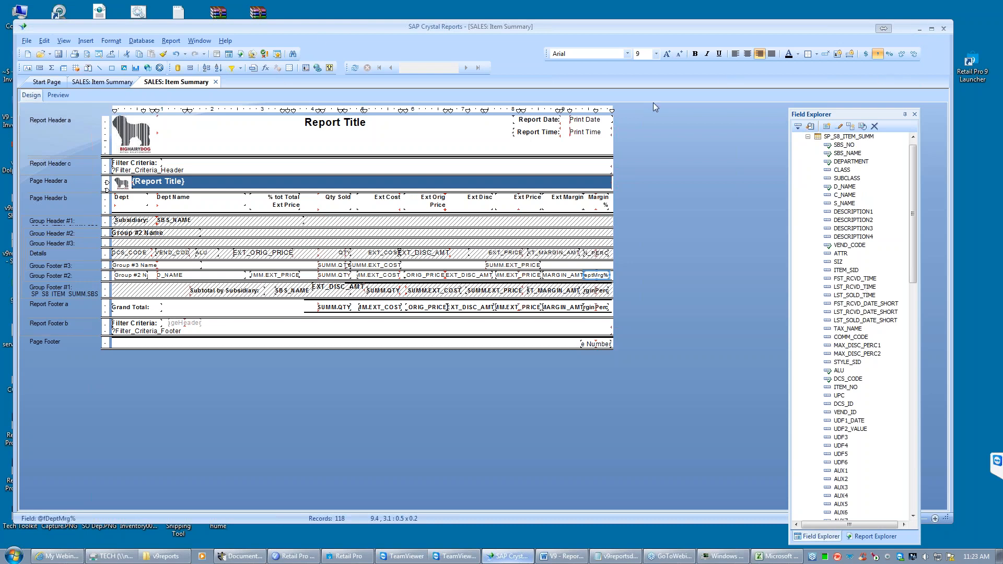
- Switch to the V9 - Reports document in Word and view the Changing Reports and Report Groups topics
click(920, 27)
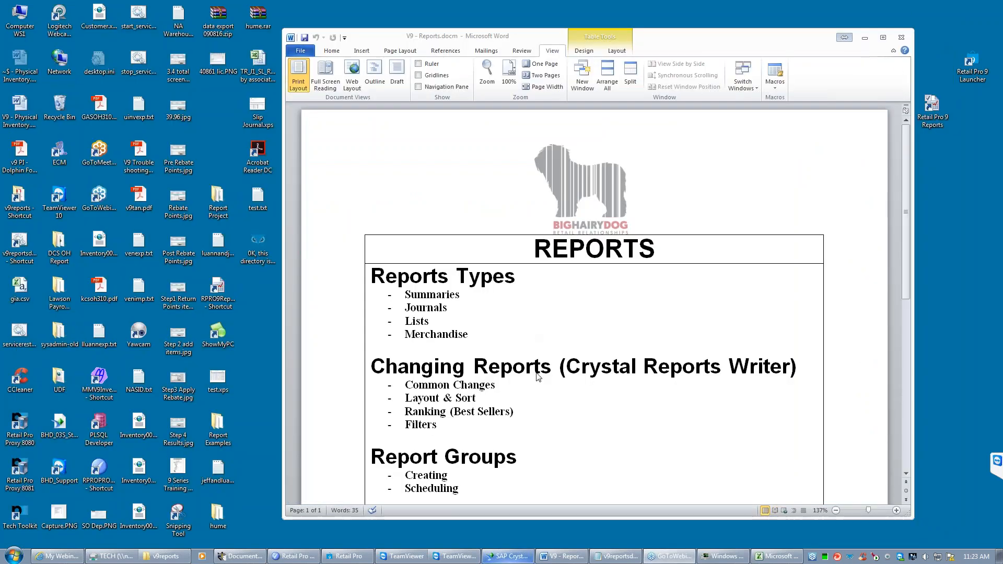
mouse_move(905, 244)
mouse_down()
mouse_move(906, 278)
mouse_move(907, 262)
mouse_up()
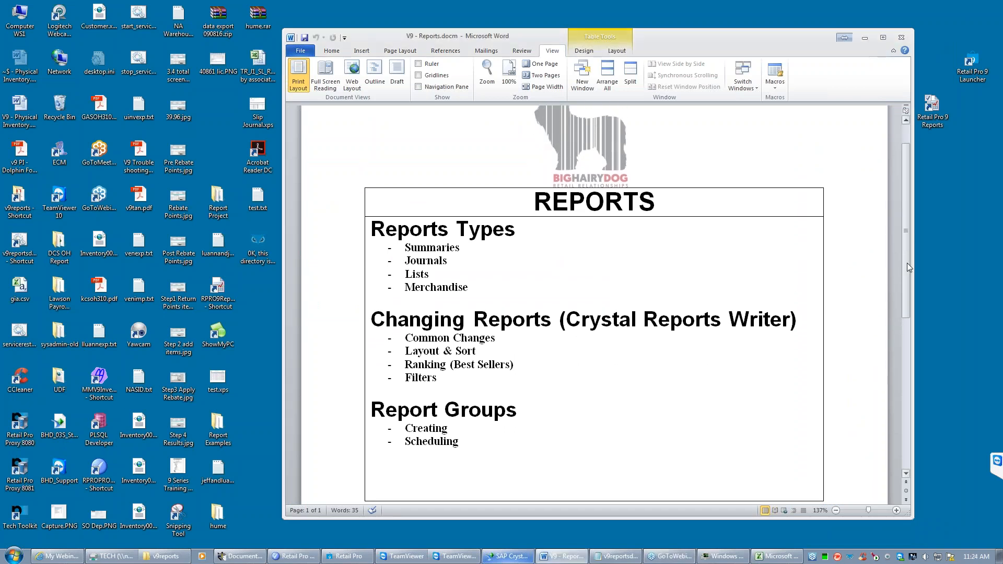